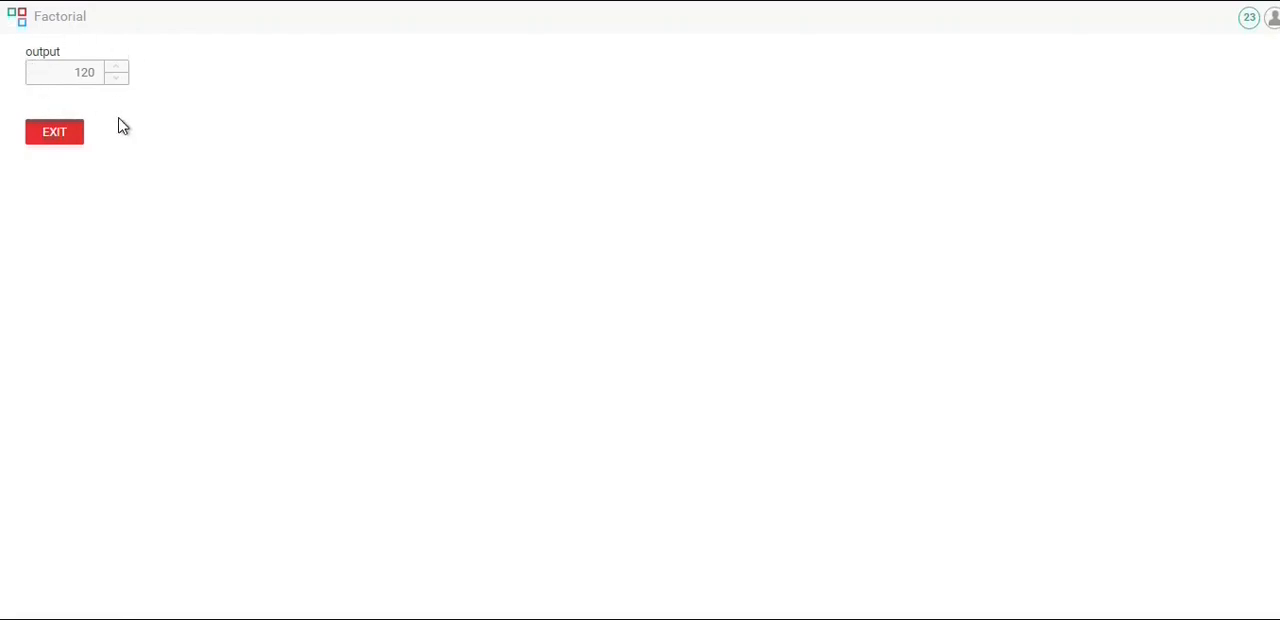
# Exit the running Factorial application and open the main process diagram of its Main module for review
pyautogui.click(53, 134)
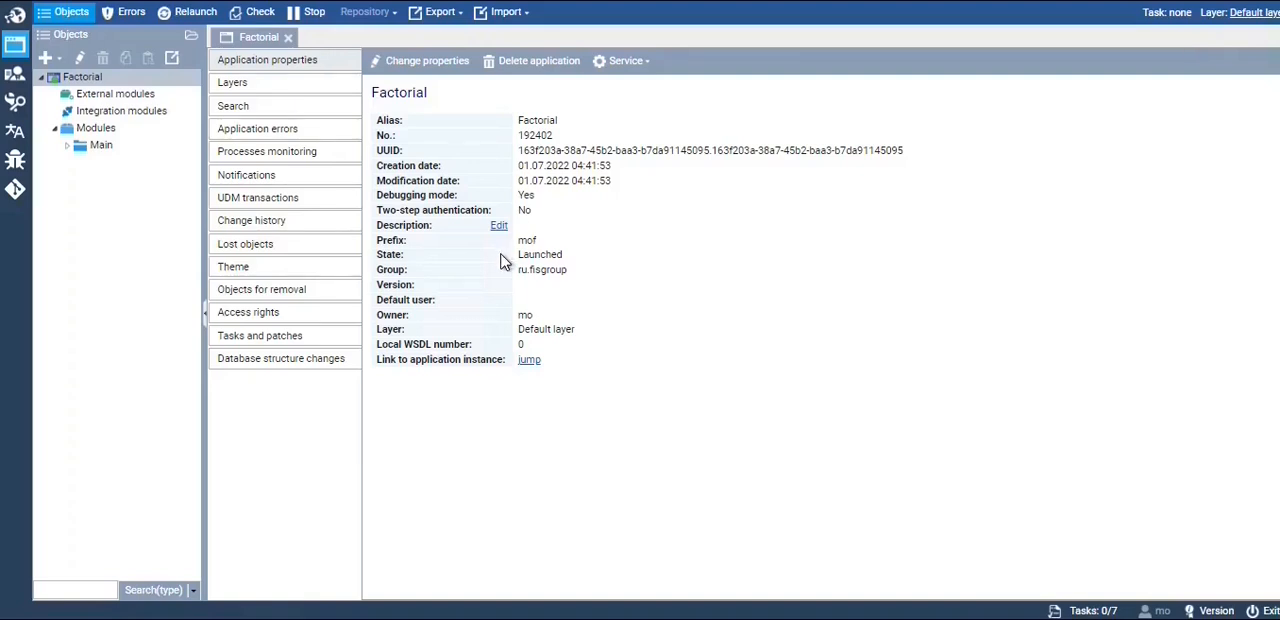
pyautogui.click(66, 147)
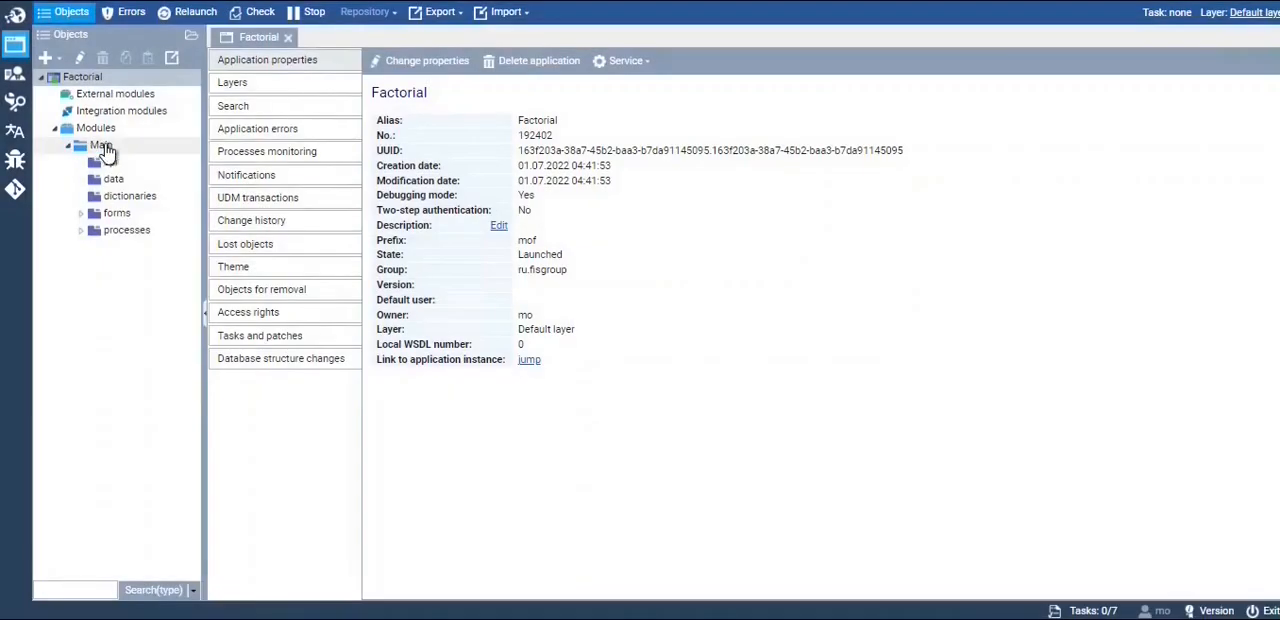
pyautogui.click(81, 213)
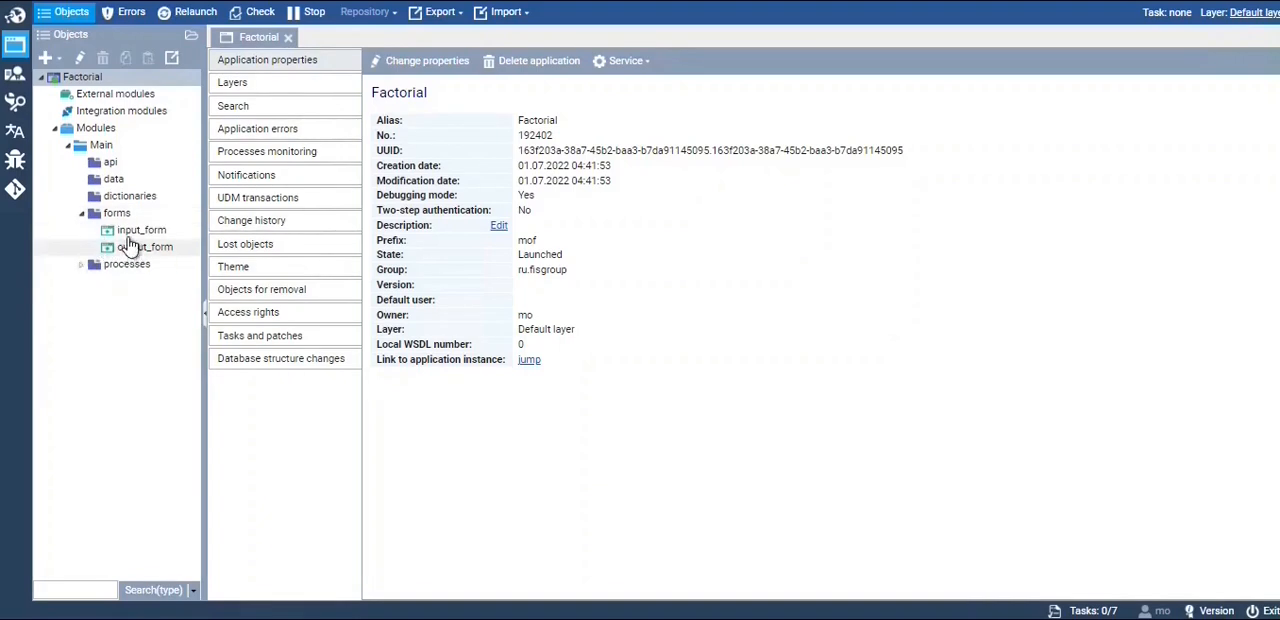
pyautogui.click(96, 265)
pyautogui.click(130, 282)
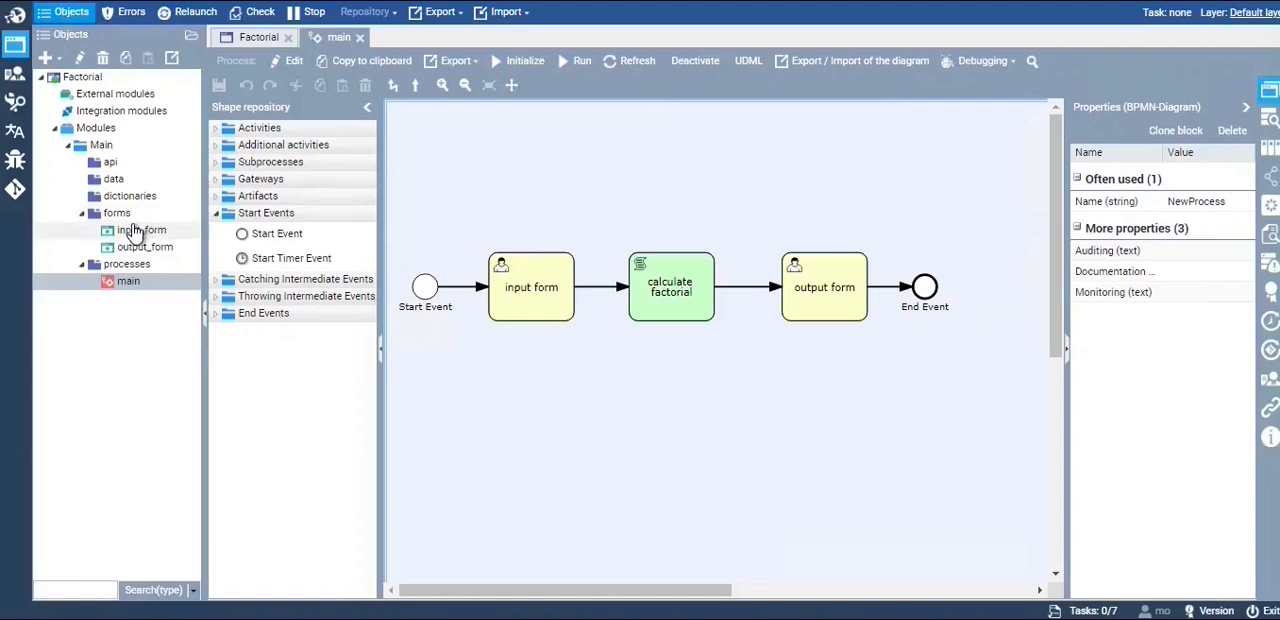
# Open input_form and output_form from the forms package to examine their layouts
pyautogui.click(135, 230)
pyautogui.doubleClick(134, 226)
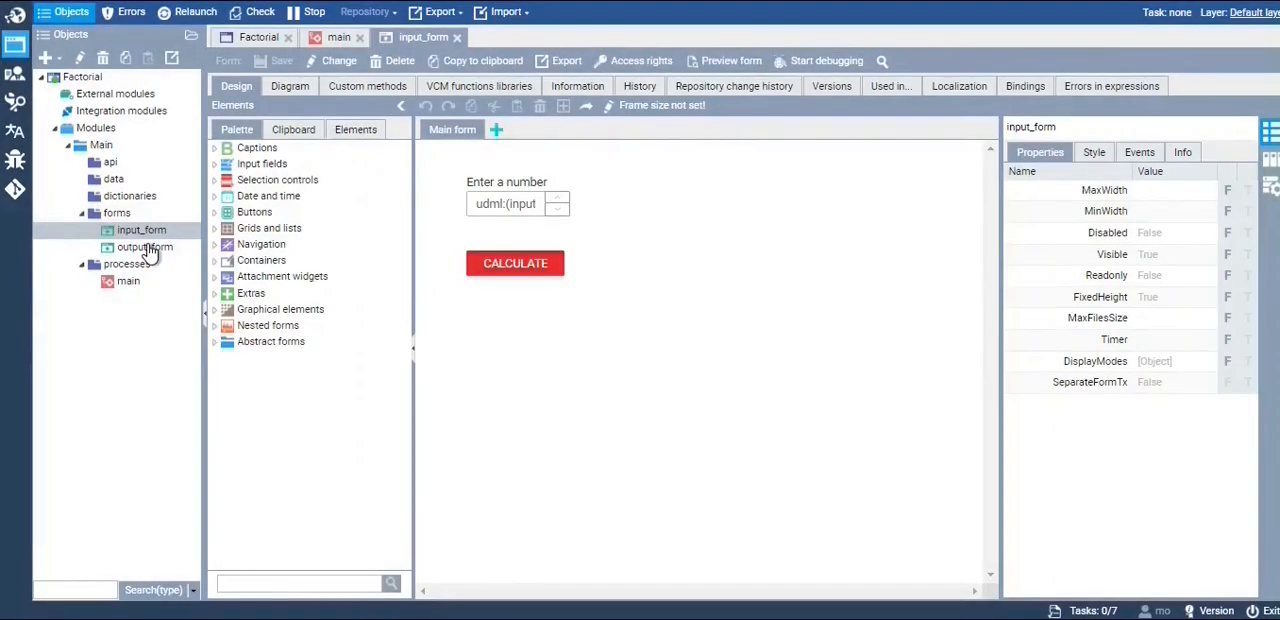
pyautogui.click(146, 248)
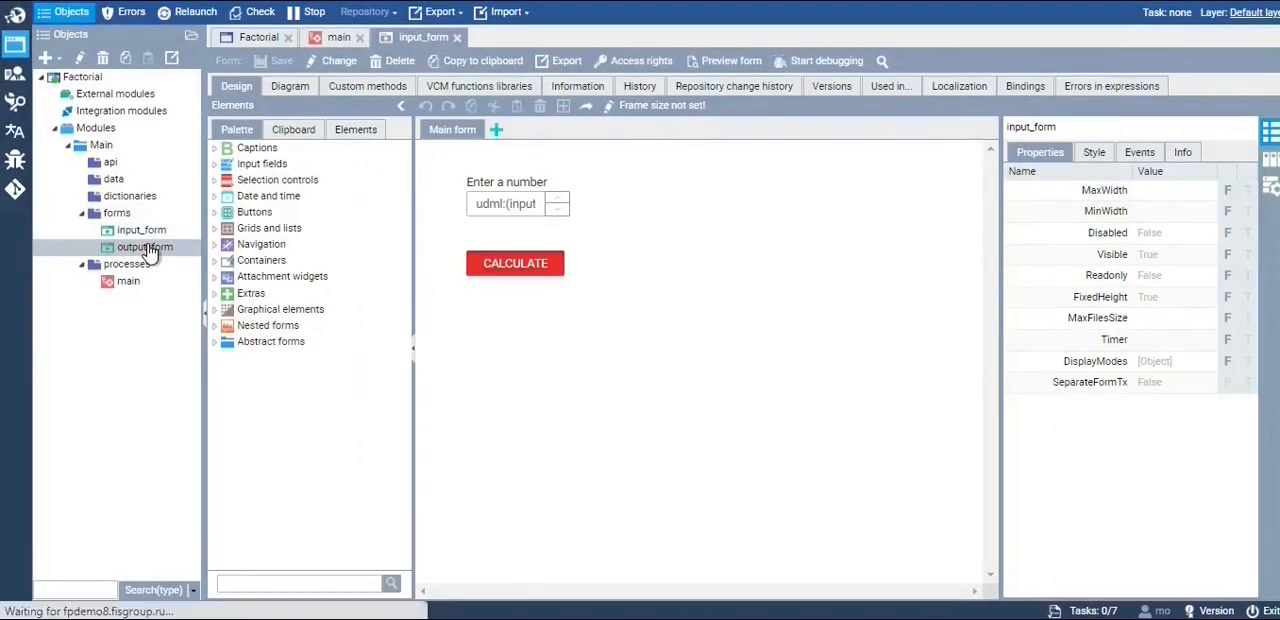
pyautogui.doubleClick(148, 250)
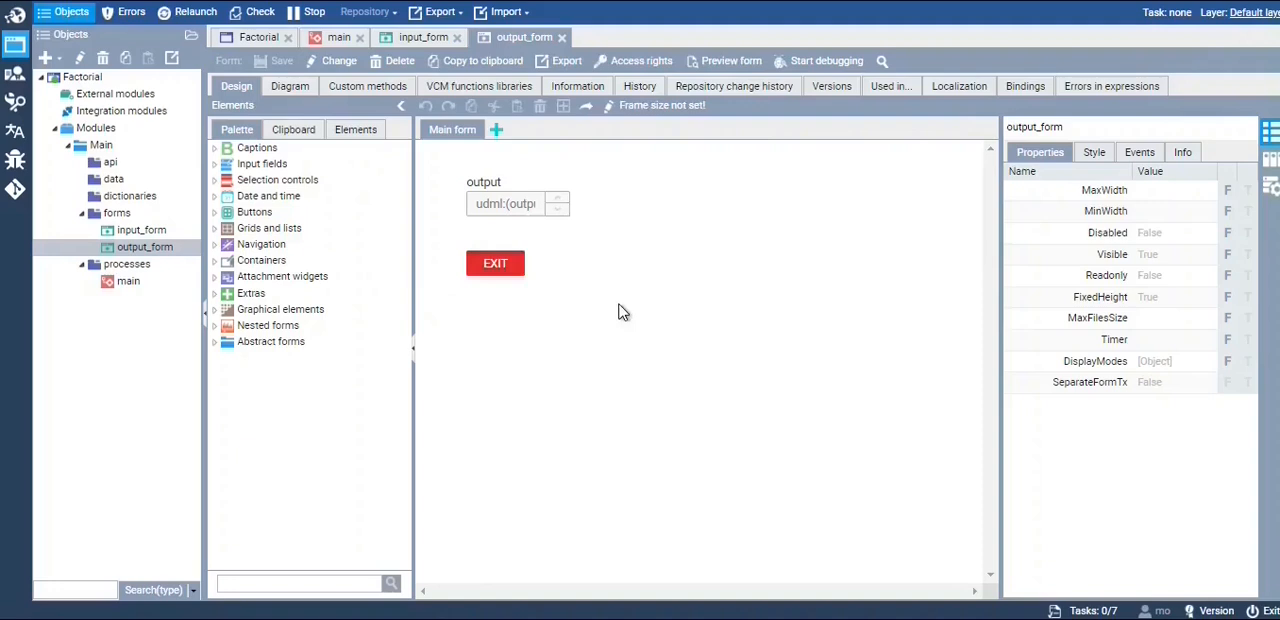
# Start a new application in the Tutorials environment and name it factorial
pyautogui.click(17, 20)
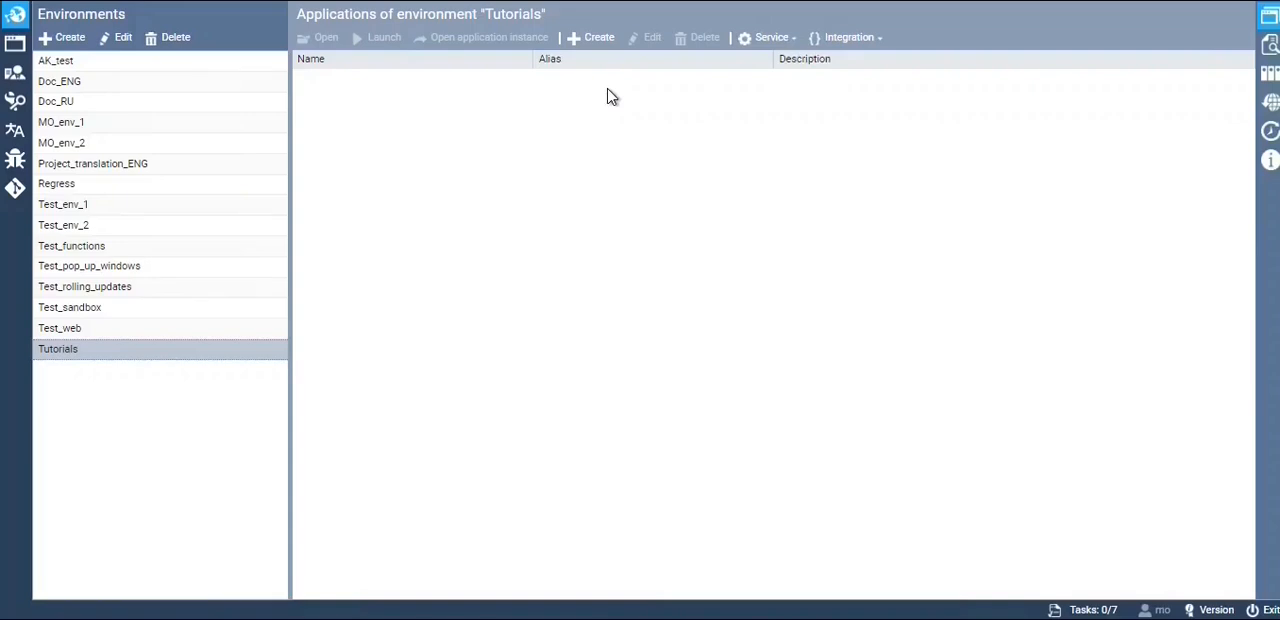
pyautogui.click(594, 37)
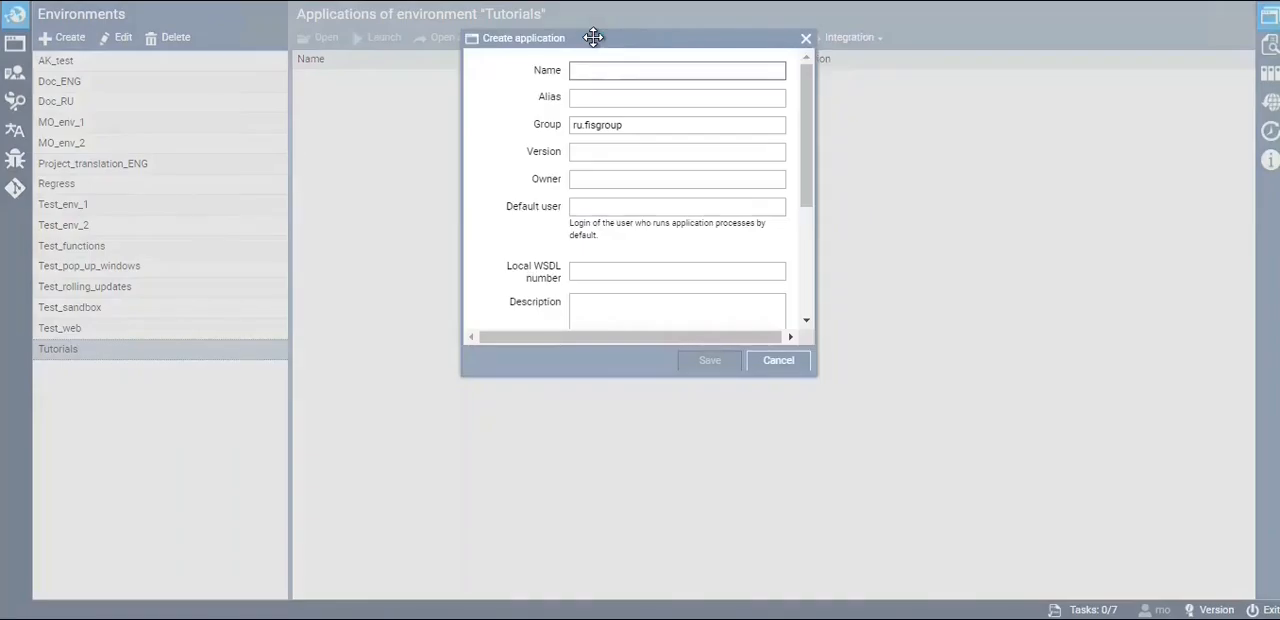
pyautogui.click(600, 73)
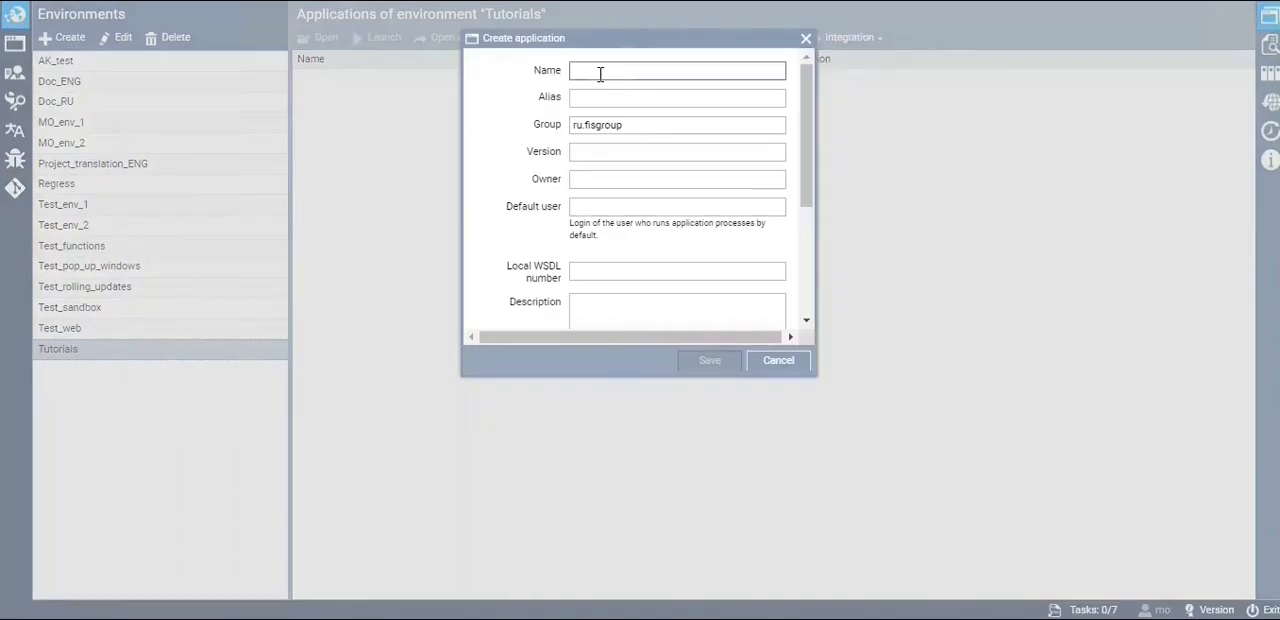
pyautogui.write('fact')
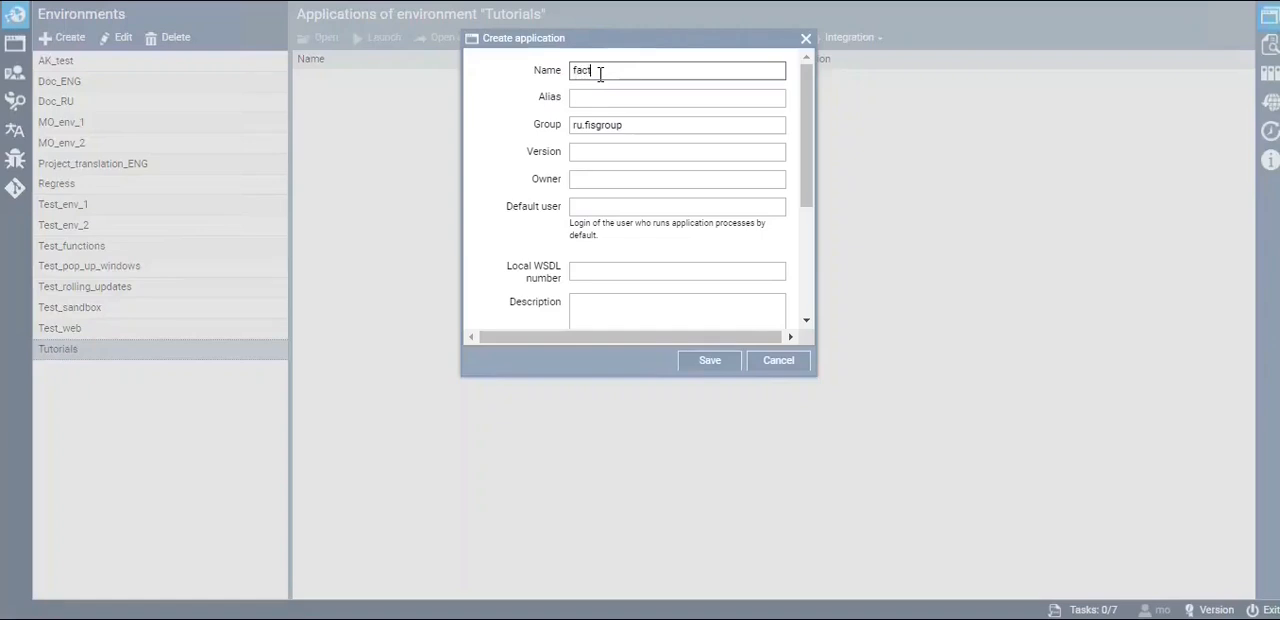
pyautogui.write('orial')
# Set the new application's alias to factorial_admin_mo and enlarge the dialog to show all its options
pyautogui.click(602, 97)
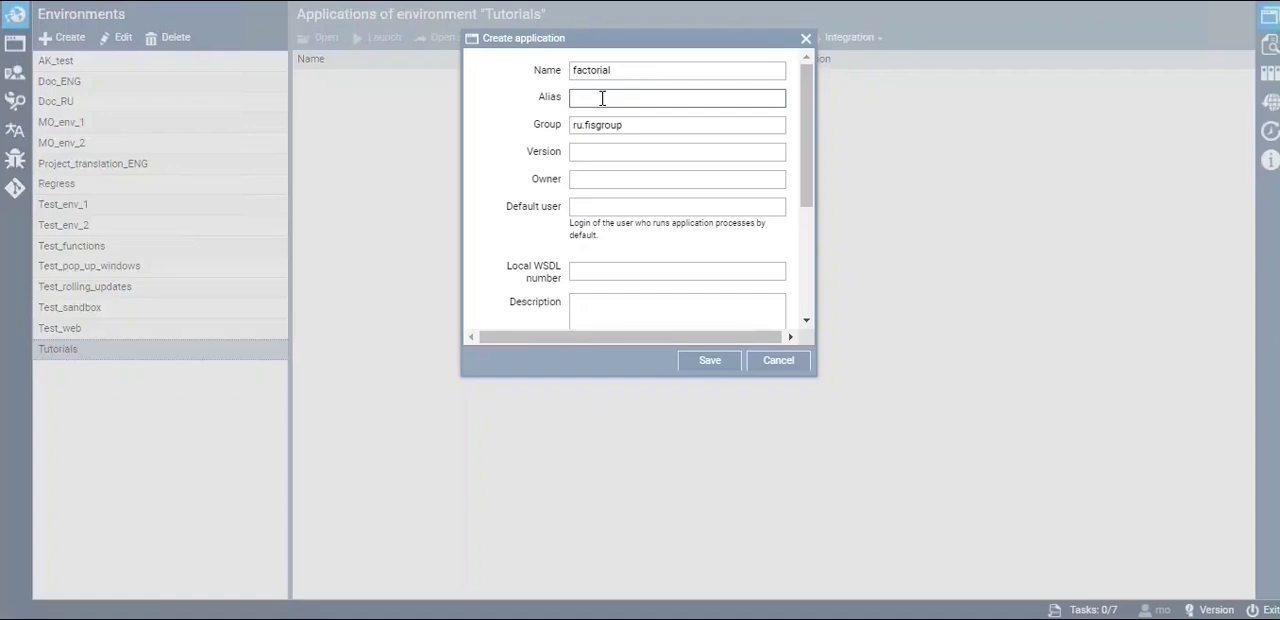
pyautogui.write('factorial_')
pyautogui.write('admin')
pyautogui.moveTo(638, 376); pyautogui.dragTo(638, 562)
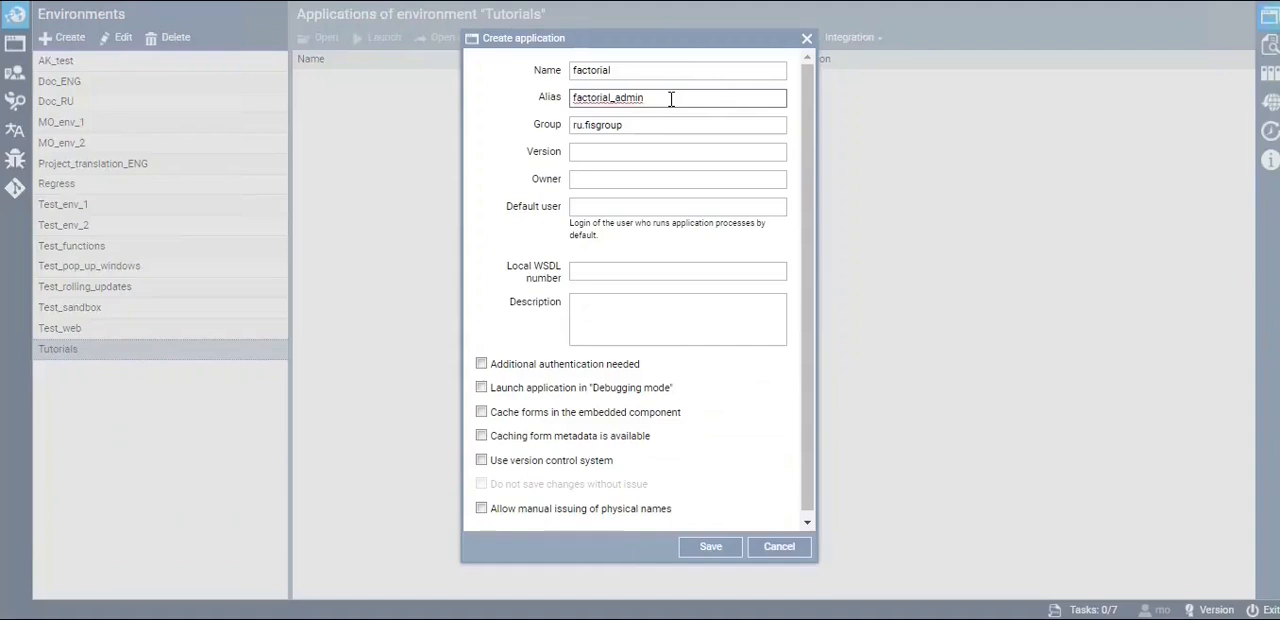
pyautogui.write('_mo')
pyautogui.moveTo(808, 151); pyautogui.dragTo(814, 196)
pyautogui.moveTo(594, 562); pyautogui.dragTo(591, 586)
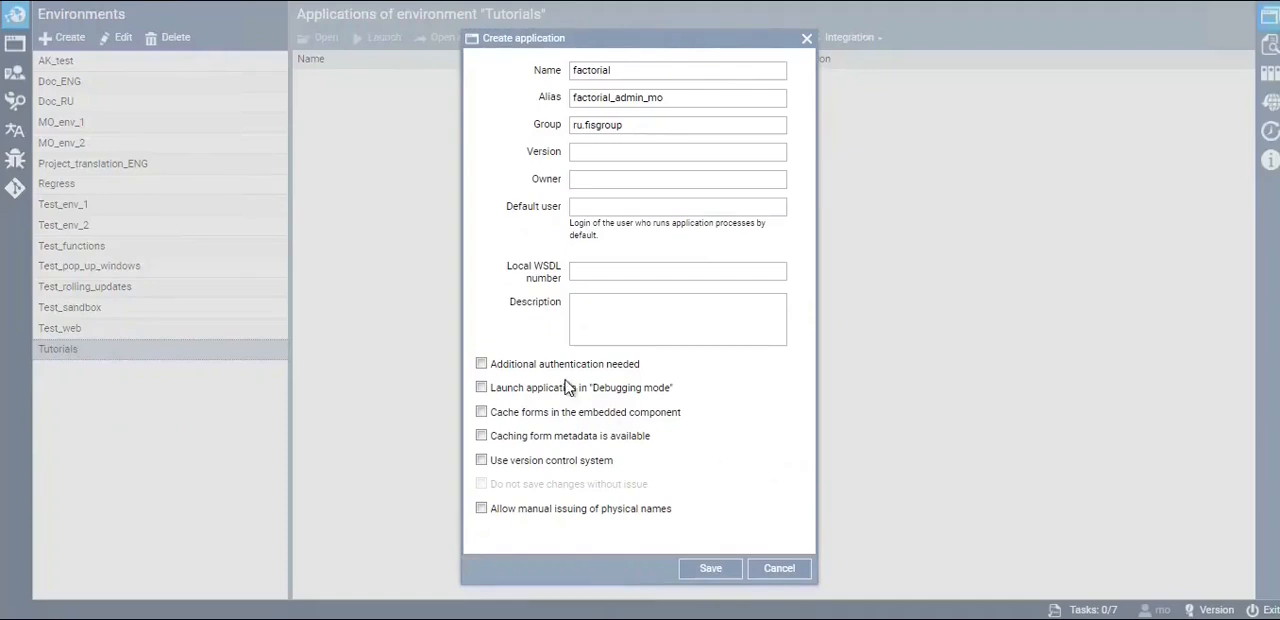
# Enable launching the new application in "Debugging mode"
pyautogui.click(481, 388)
pyautogui.moveTo(681, 386); pyautogui.dragTo(478, 390)
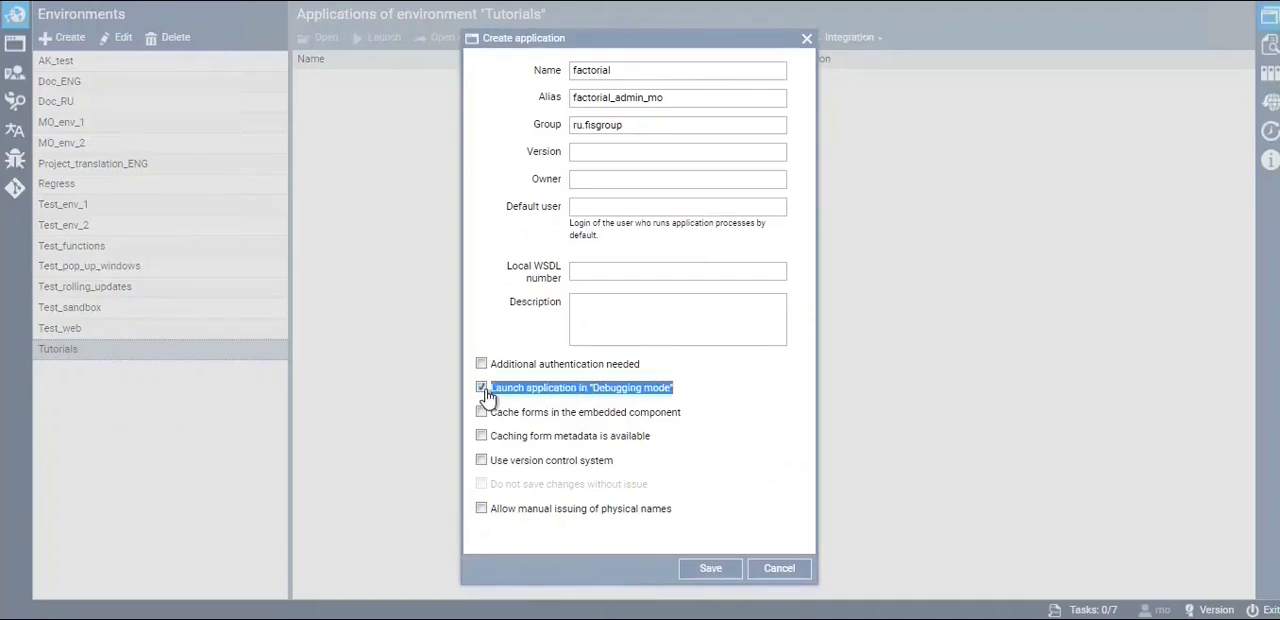
pyautogui.click(728, 394)
# Allow manual issuing of physical names with the prefix faa and save the new application
pyautogui.click(482, 509)
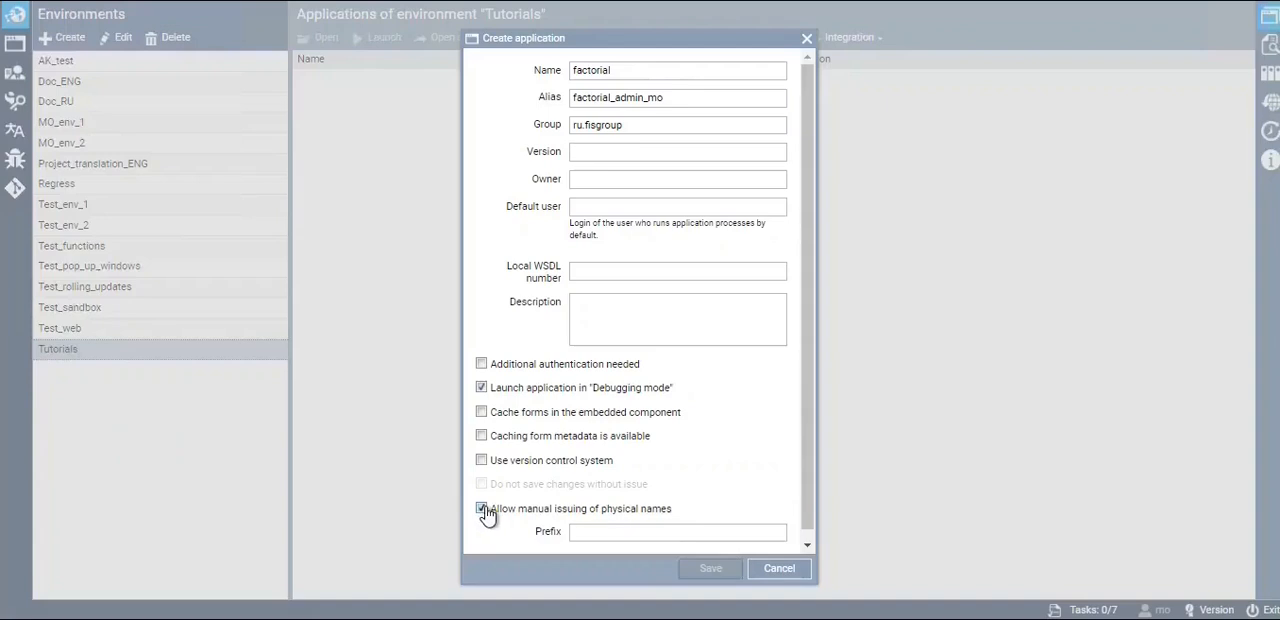
pyautogui.moveTo(676, 511); pyautogui.dragTo(498, 511)
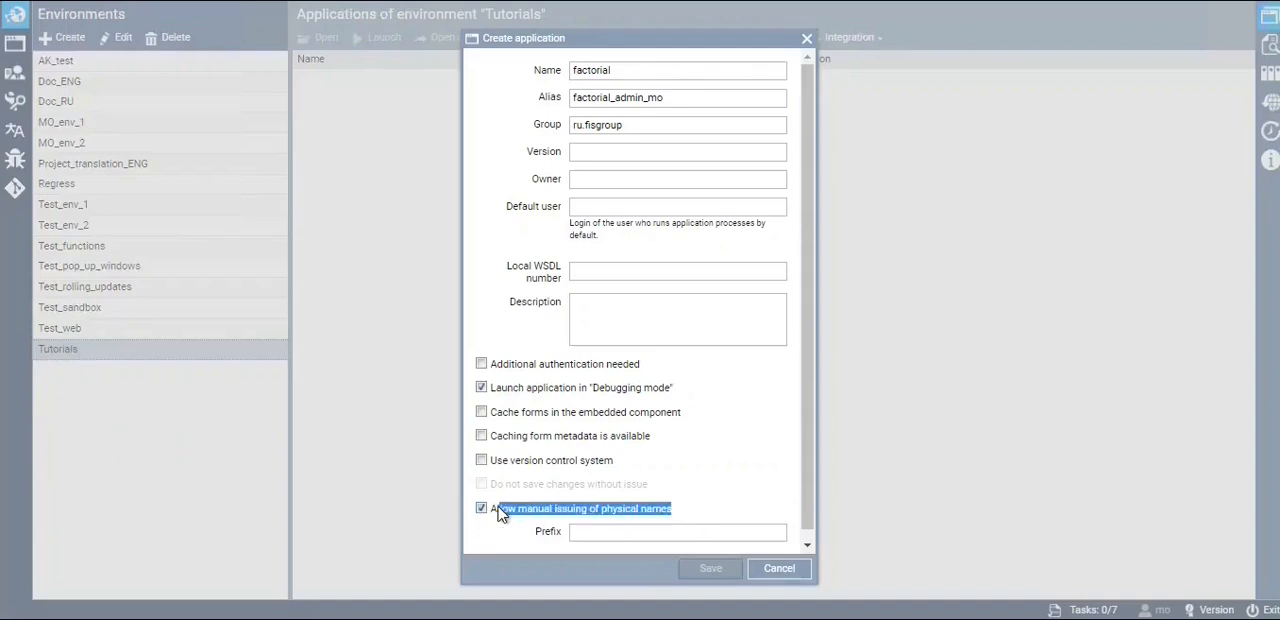
pyautogui.click(715, 512)
pyautogui.scroll(-1, 803, 491)
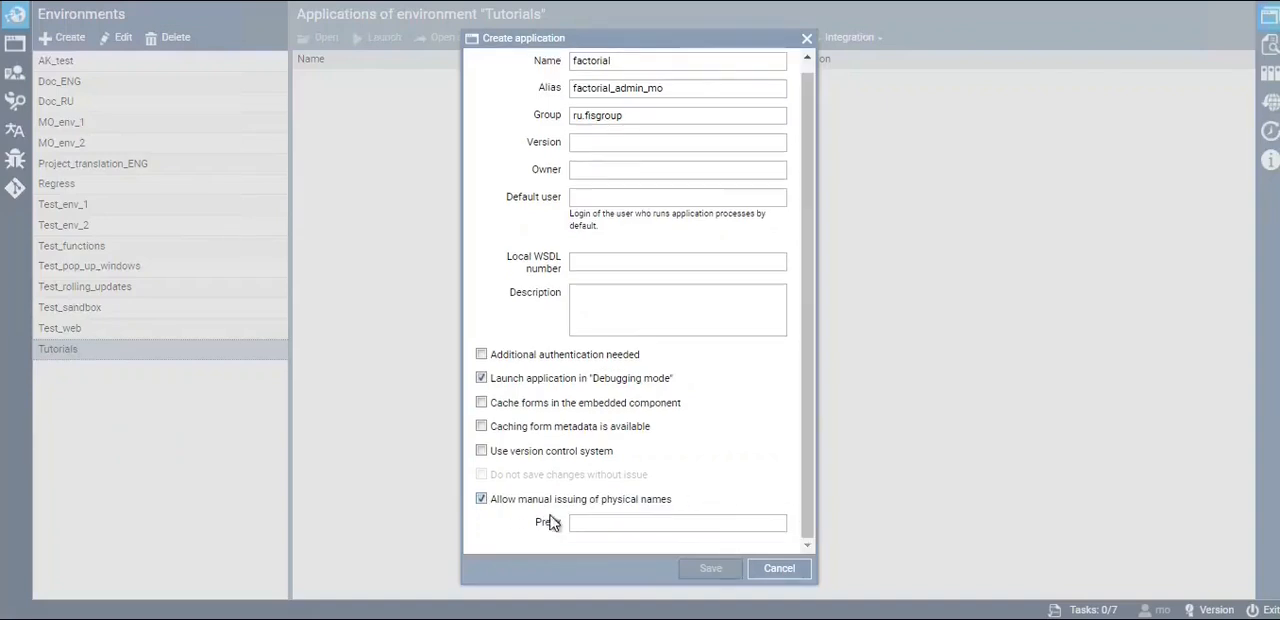
pyautogui.click(582, 523)
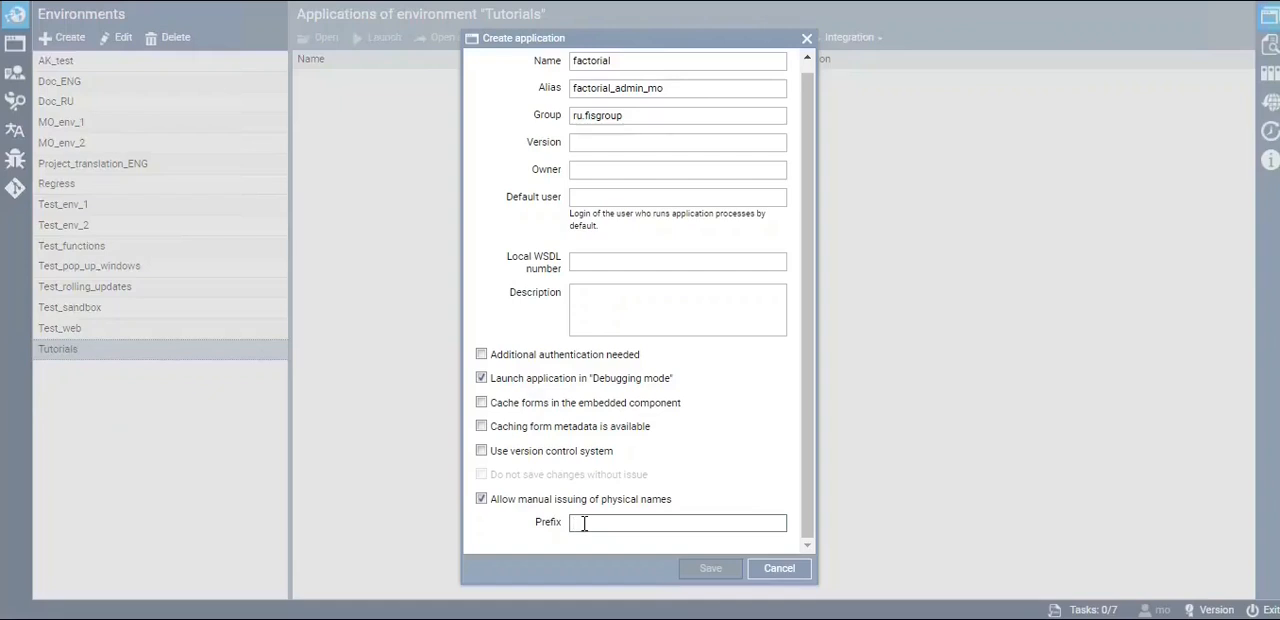
pyautogui.write('faa')
pyautogui.moveTo(683, 506); pyautogui.dragTo(490, 500)
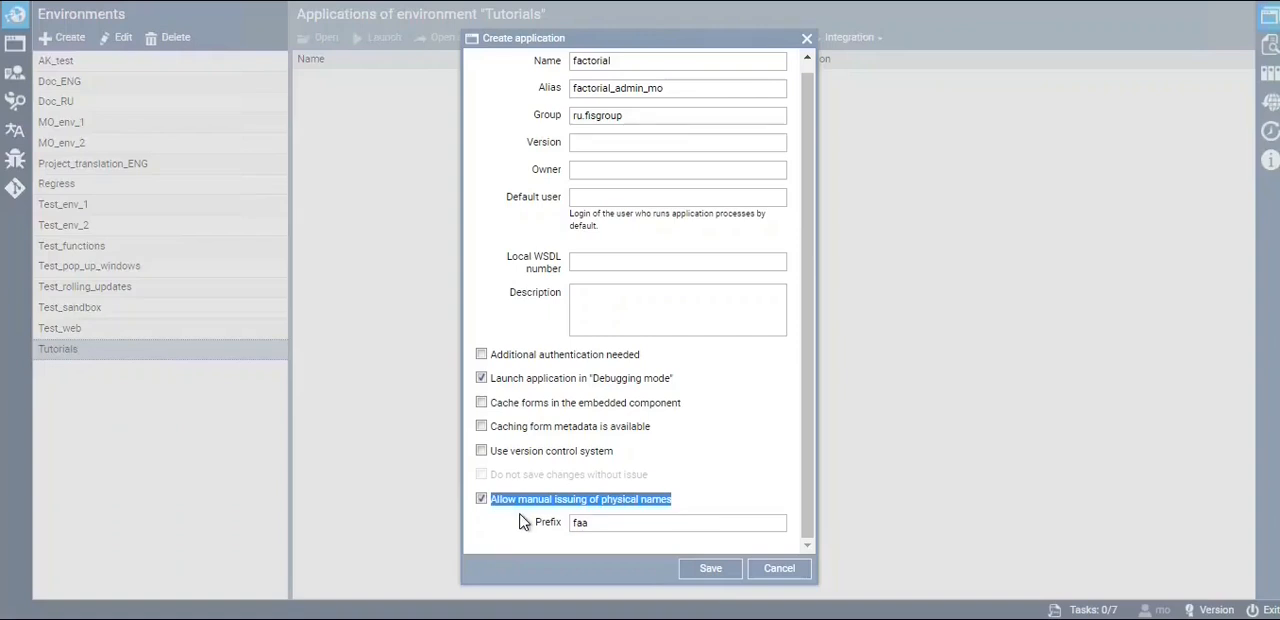
pyautogui.click(519, 522)
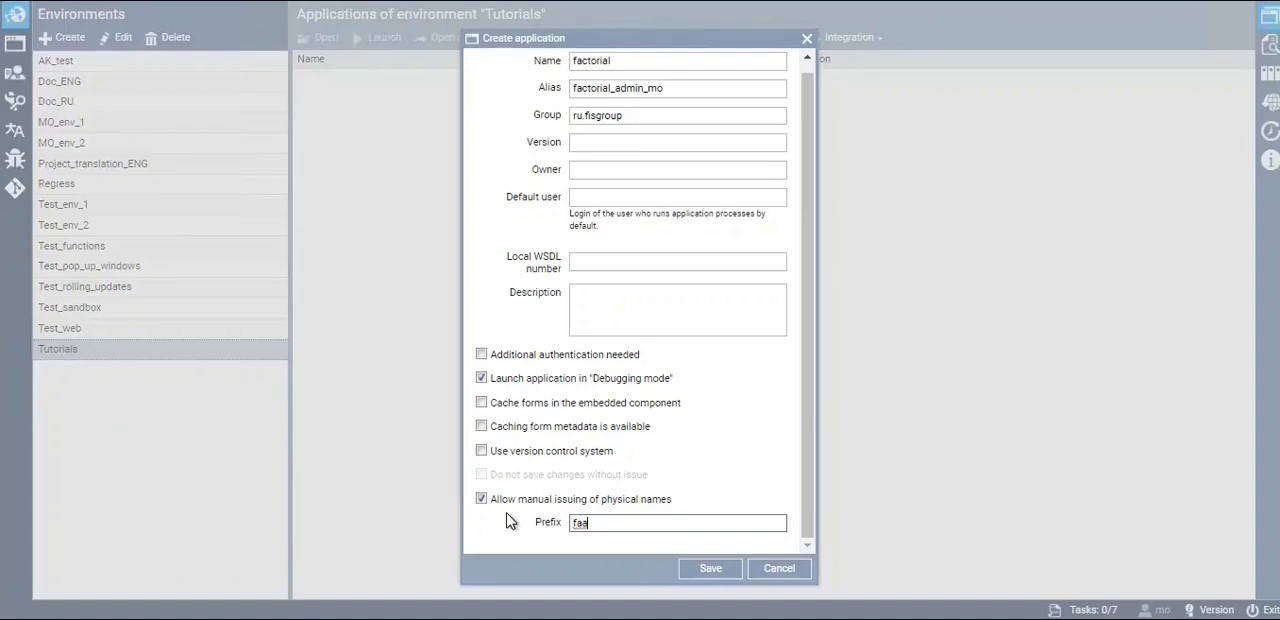
pyautogui.click(709, 572)
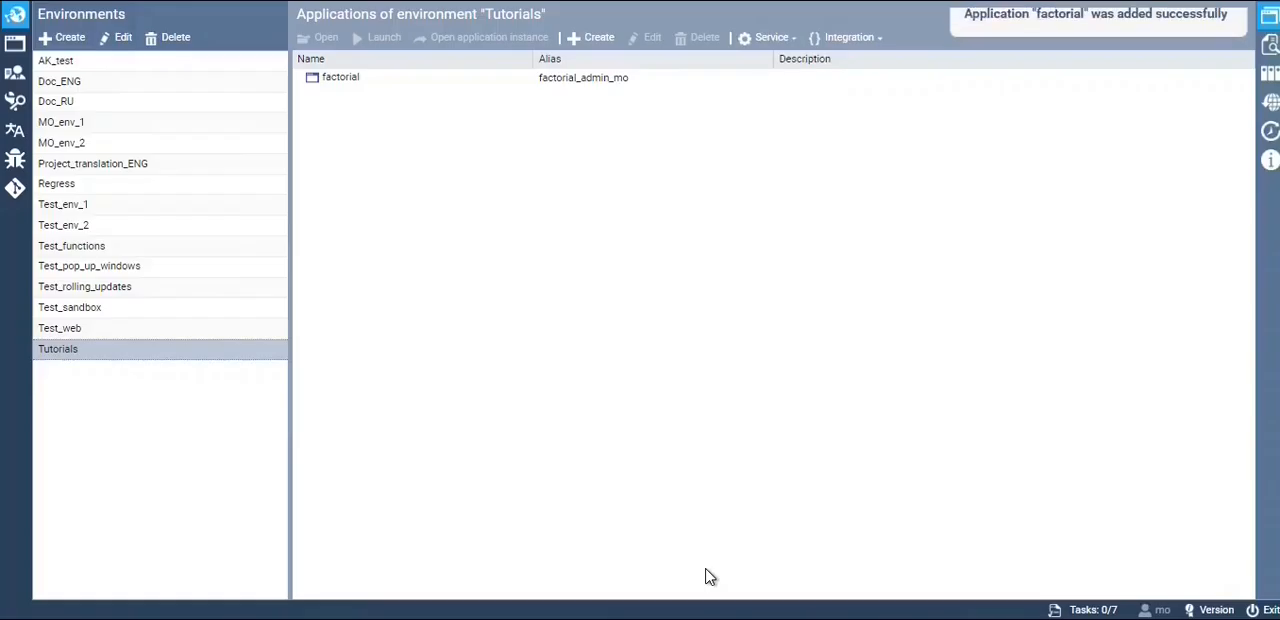
# Open the factorial application from the Tutorials environment and select its Main module
pyautogui.click(392, 84)
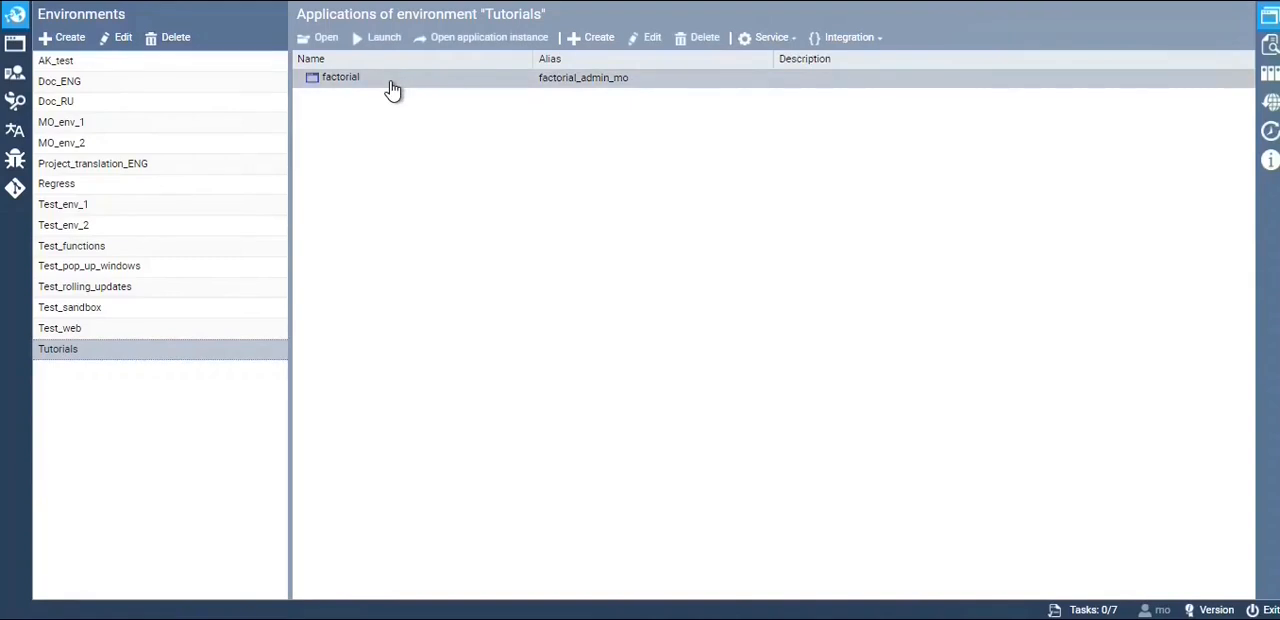
pyautogui.doubleClick(390, 79)
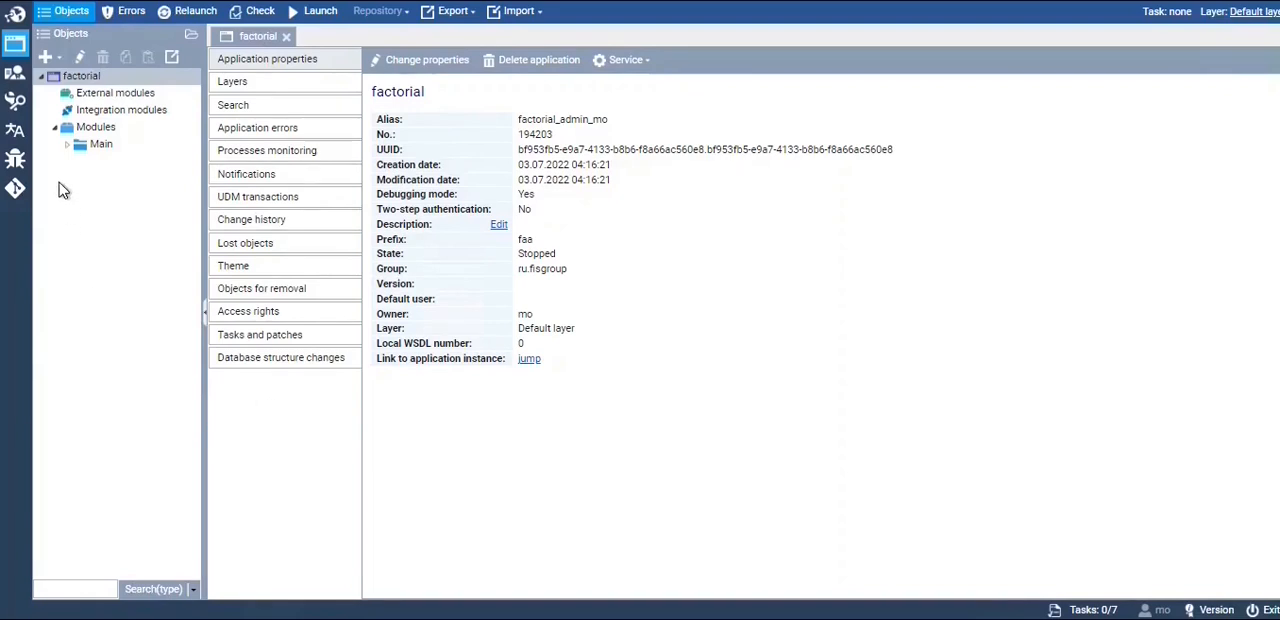
pyautogui.click(100, 149)
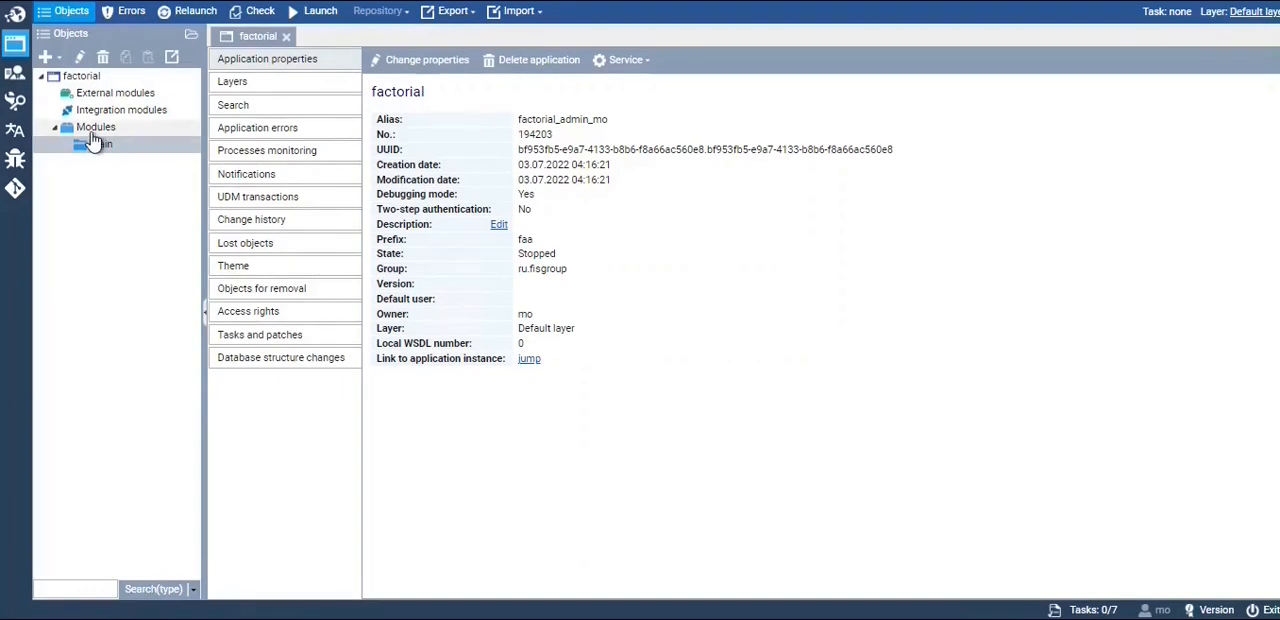
# Create a local module named factorial under Modules and delete the default Main module
pyautogui.click(94, 130)
pyautogui.click(45, 57)
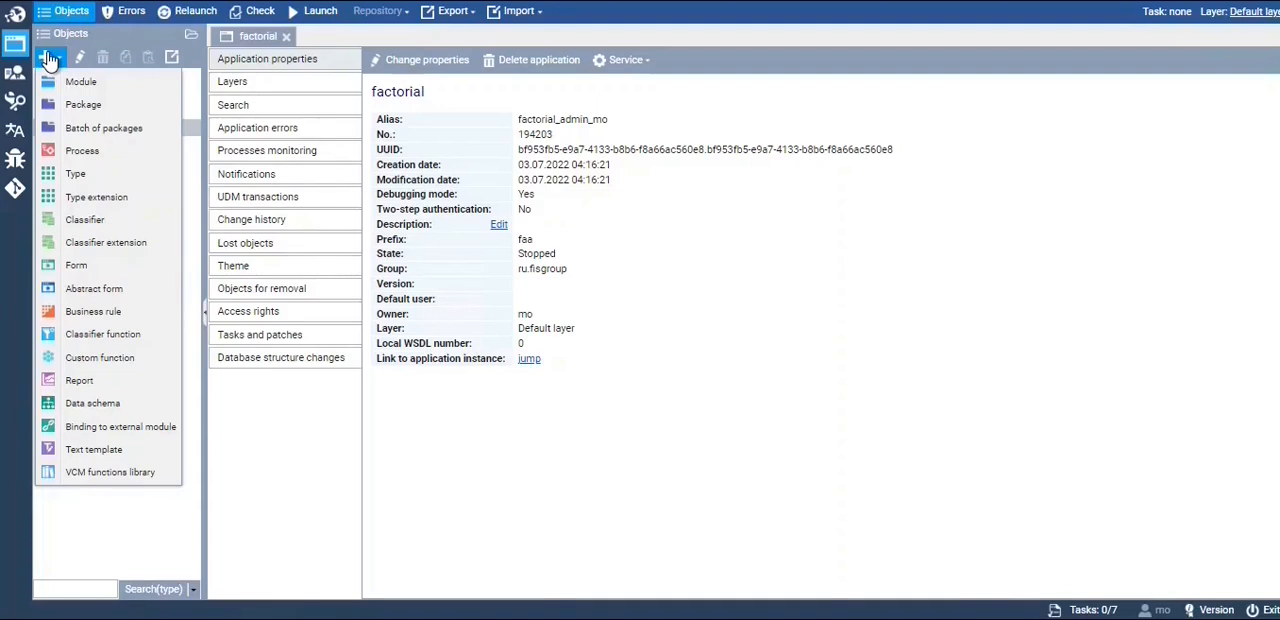
pyautogui.click(80, 82)
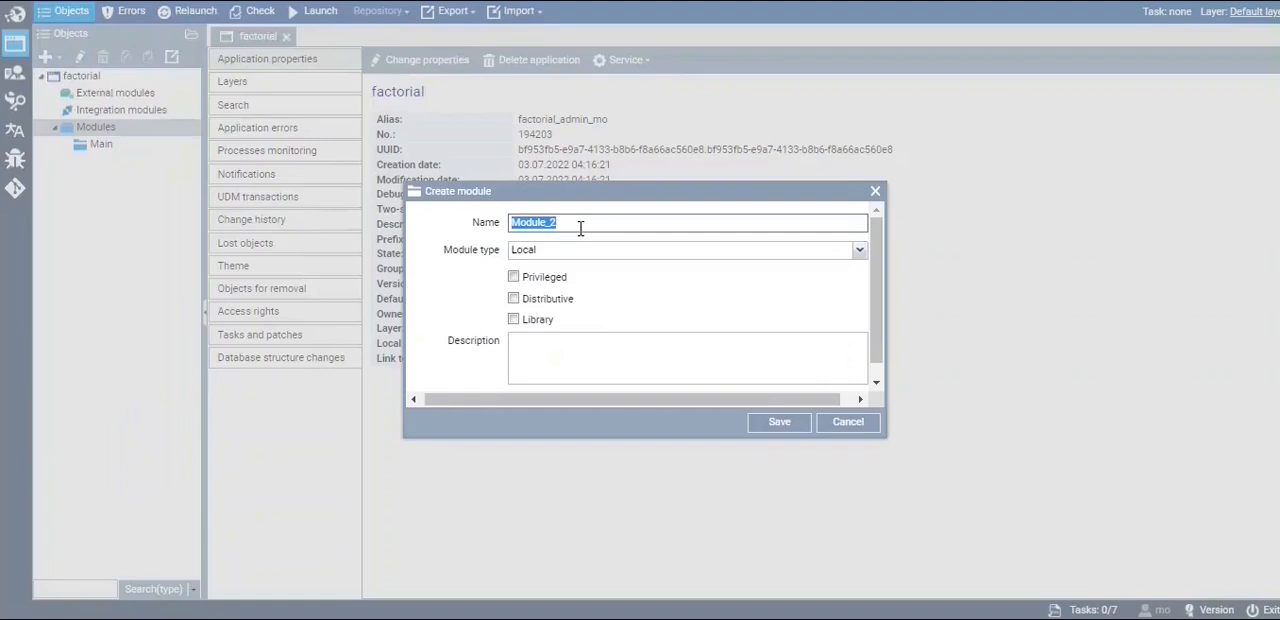
pyautogui.moveTo(588, 226); pyautogui.dragTo(471, 212)
pyautogui.press('BackSpace')
pyautogui.write('factorial')
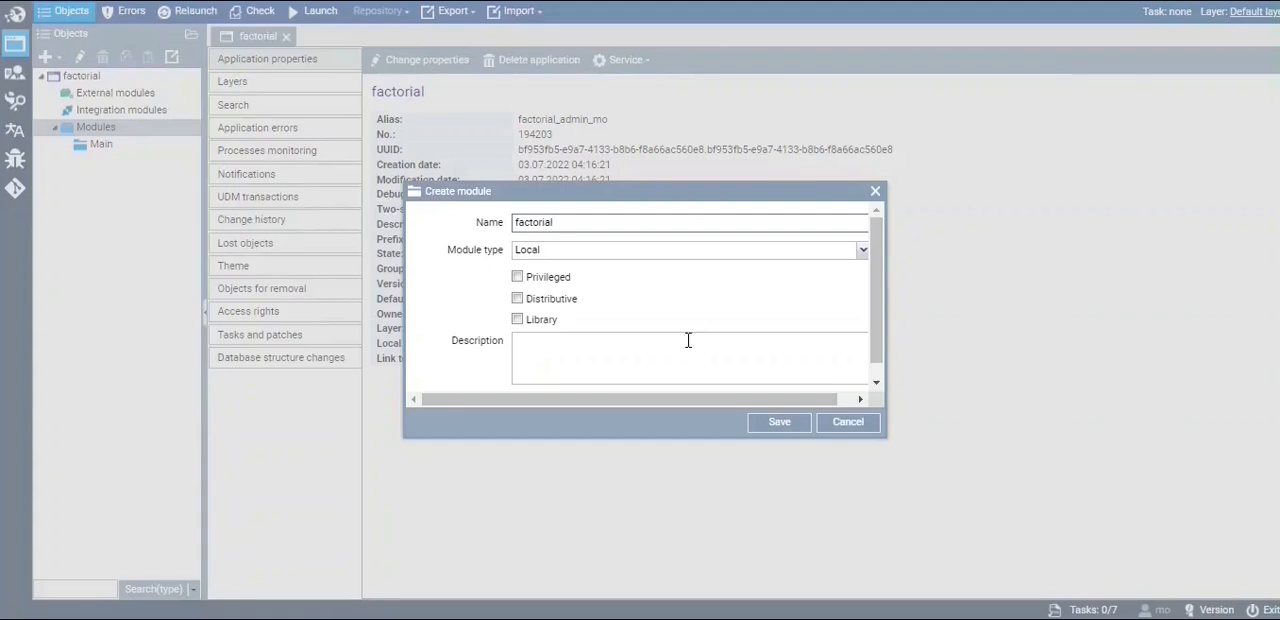
pyautogui.click(775, 422)
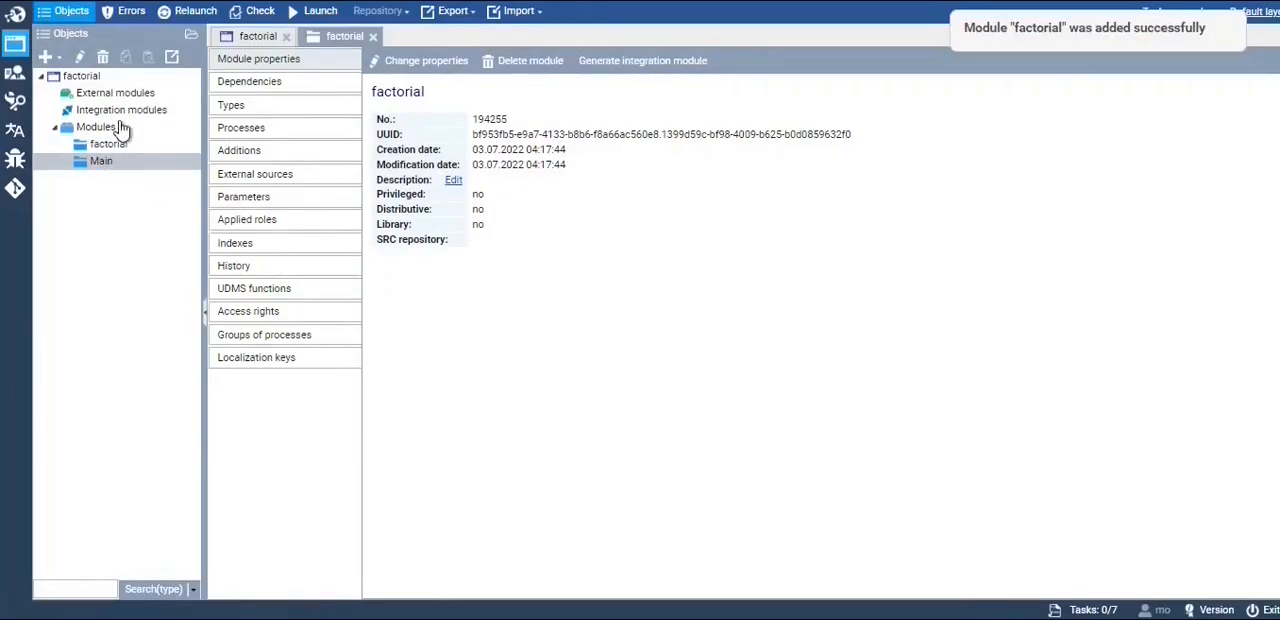
pyautogui.click(102, 57)
pyautogui.click(614, 343)
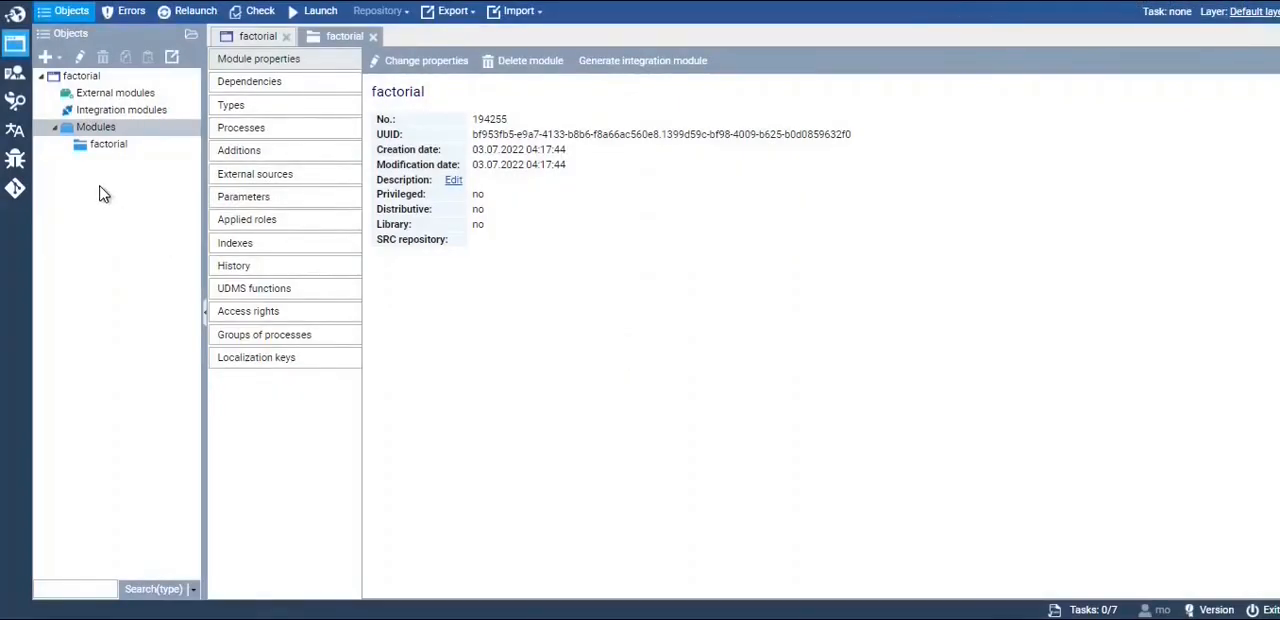
# Start a batch of packages for the factorial module and list data and dictionaries as the first two packages
pyautogui.click(99, 150)
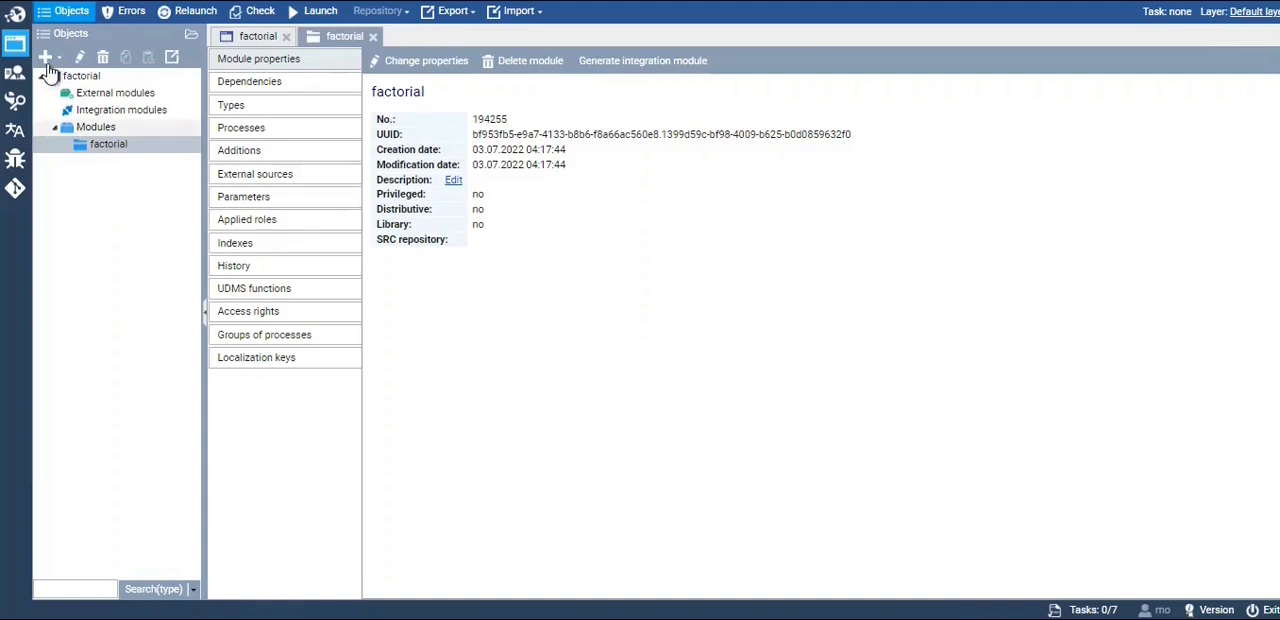
pyautogui.click(47, 57)
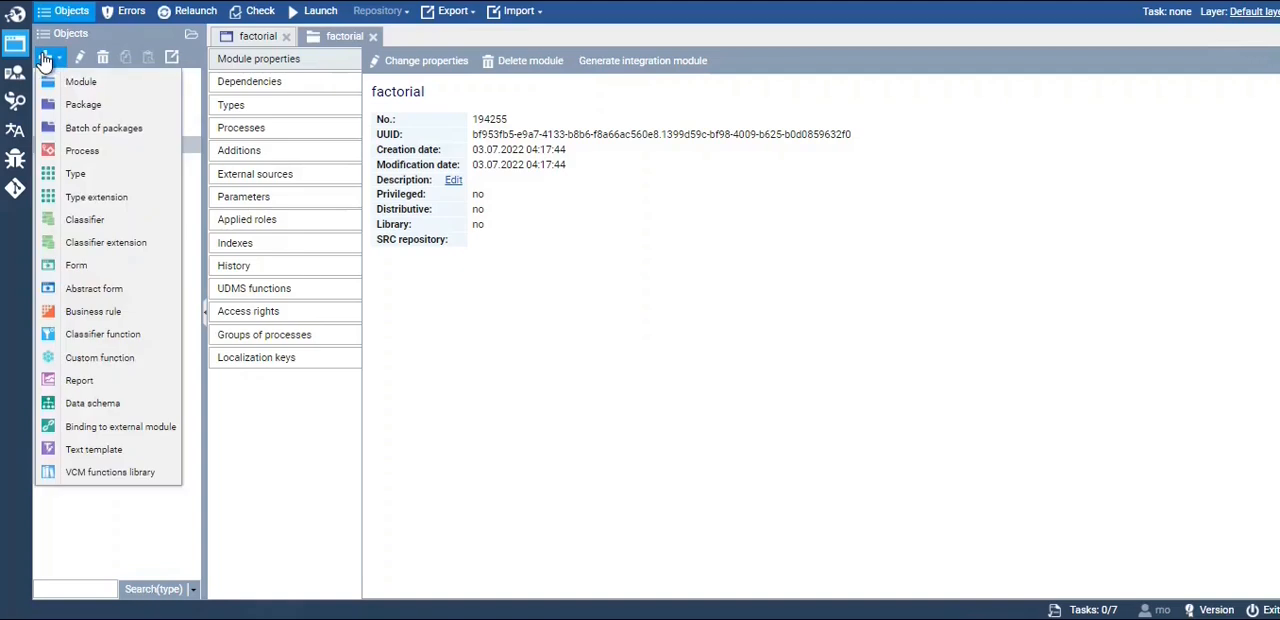
pyautogui.click(145, 133)
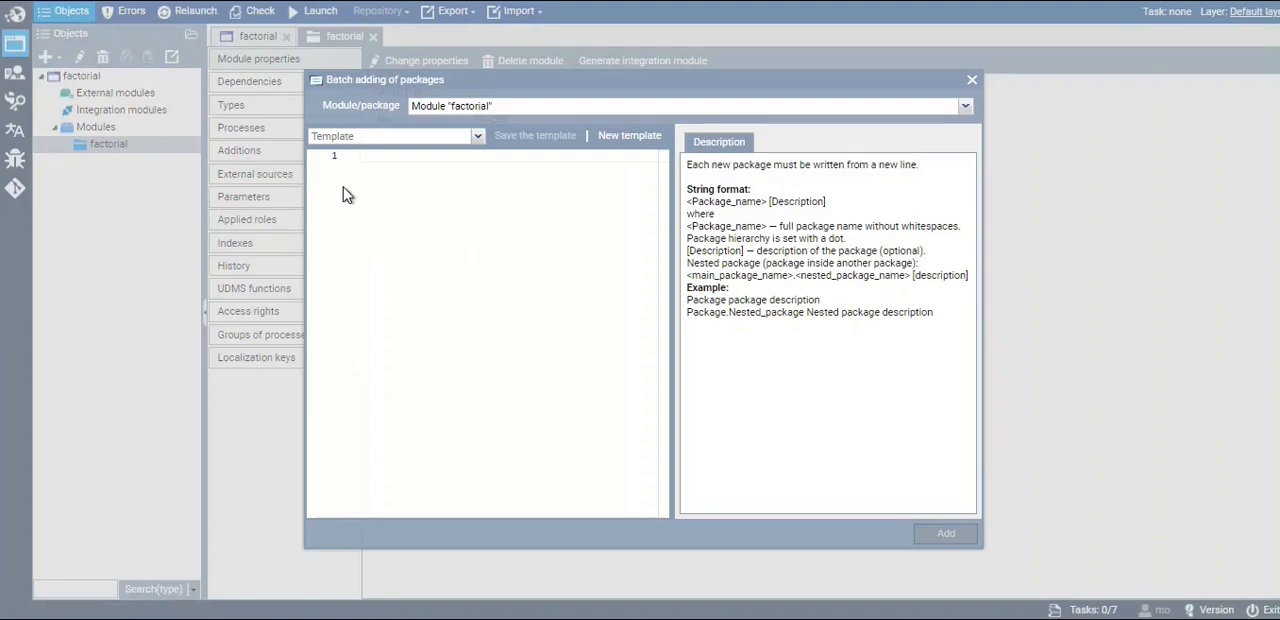
pyautogui.click(367, 160)
pyautogui.write('data')
pyautogui.press('Return')
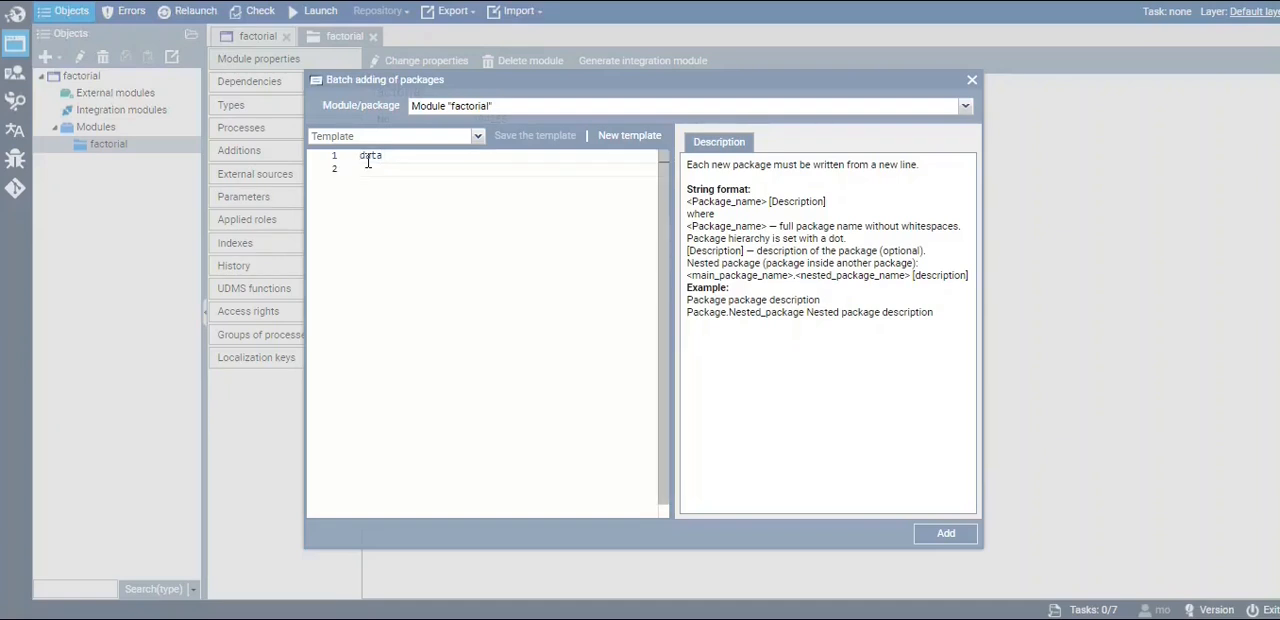
pyautogui.write('dictionaries')
pyautogui.press('Return')
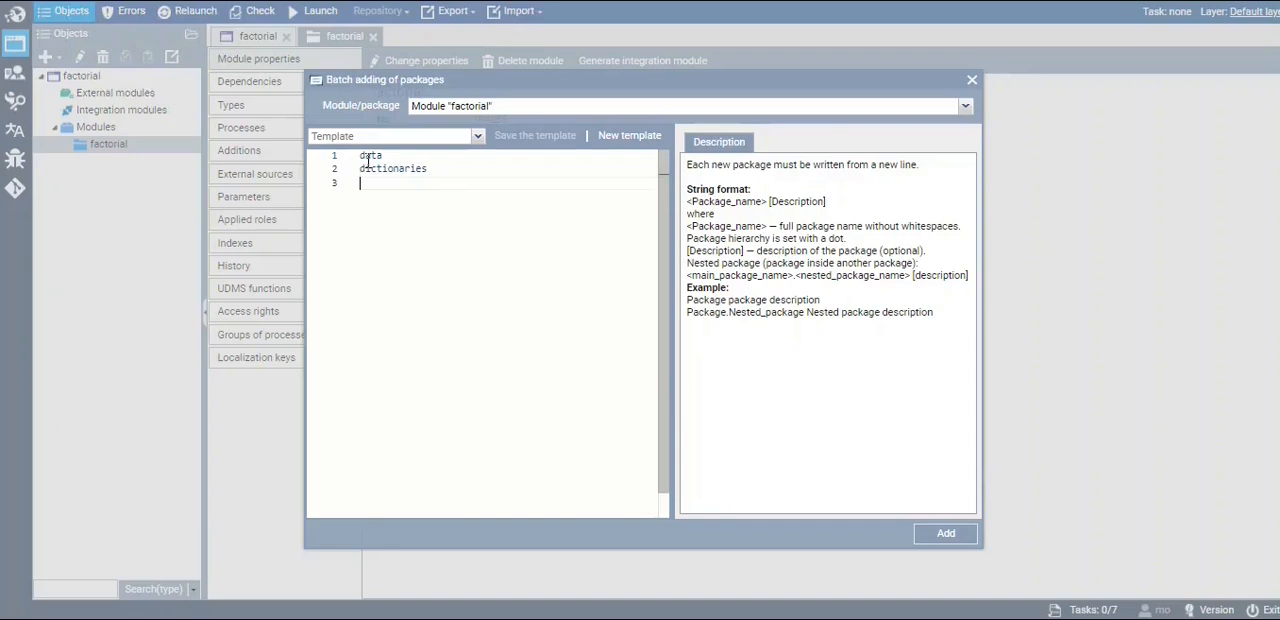
# Complete the batch list with the packages api, processes and forms, and add all packages to the factorial module
pyautogui.write('api')
pyautogui.press('Return')
pyautogui.write('proc')
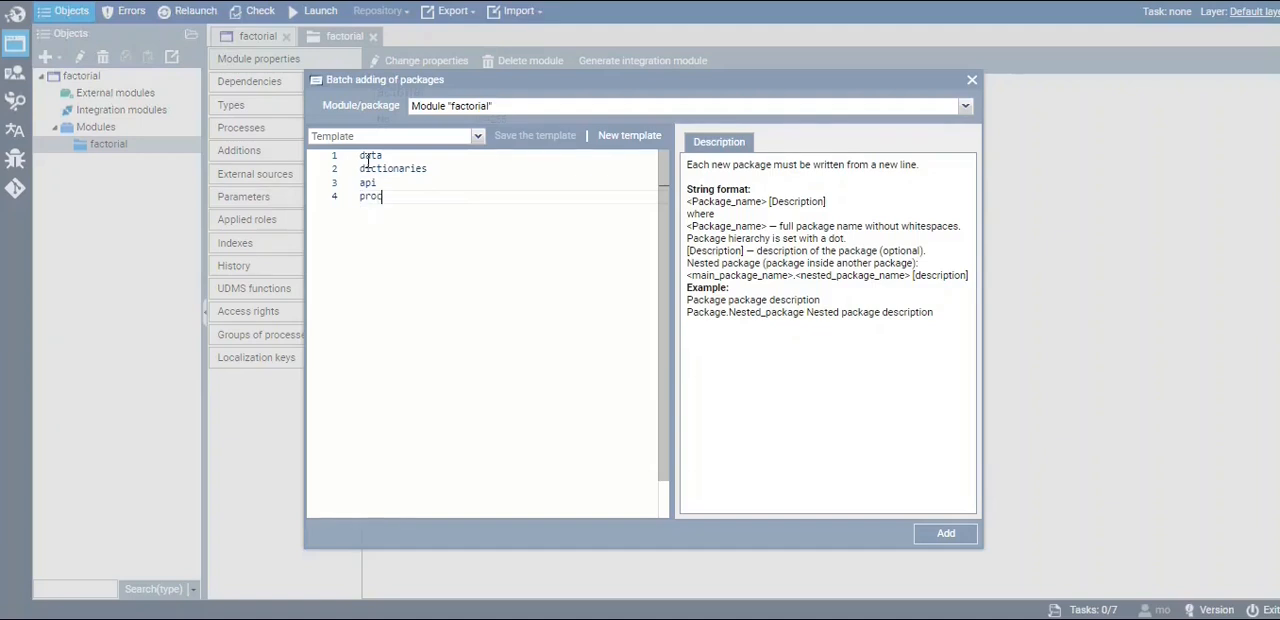
pyautogui.write('esses')
pyautogui.press('Return')
pyautogui.write('forms')
pyautogui.moveTo(397, 211); pyautogui.dragTo(311, 203)
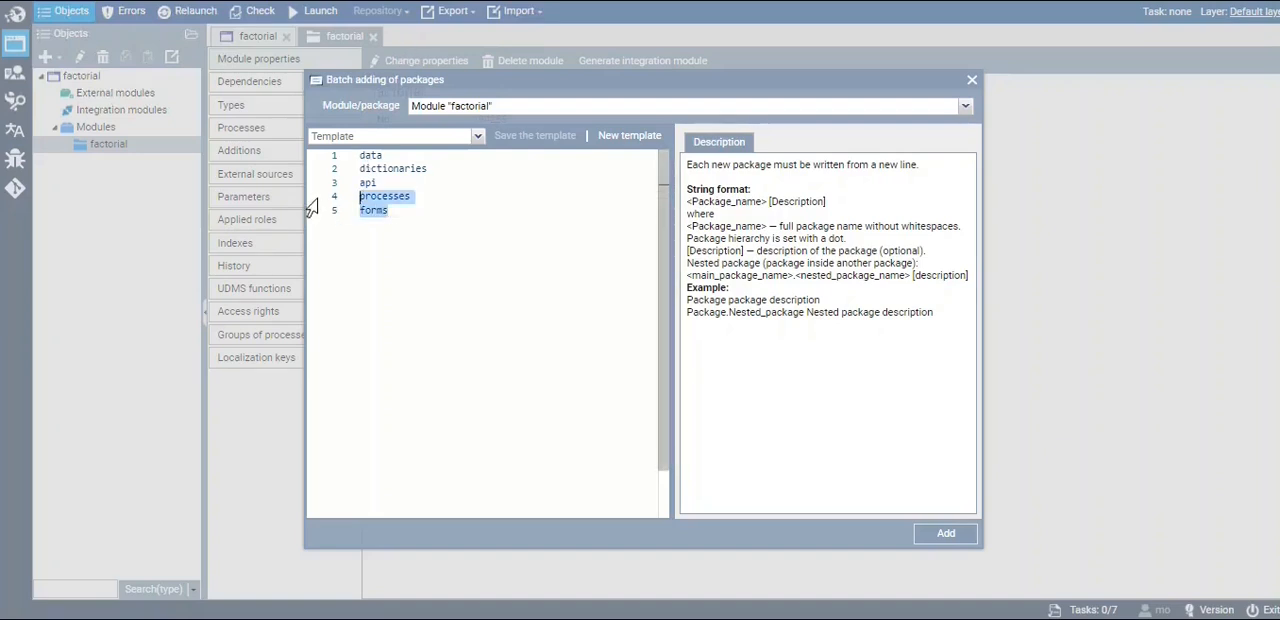
pyautogui.click(414, 228)
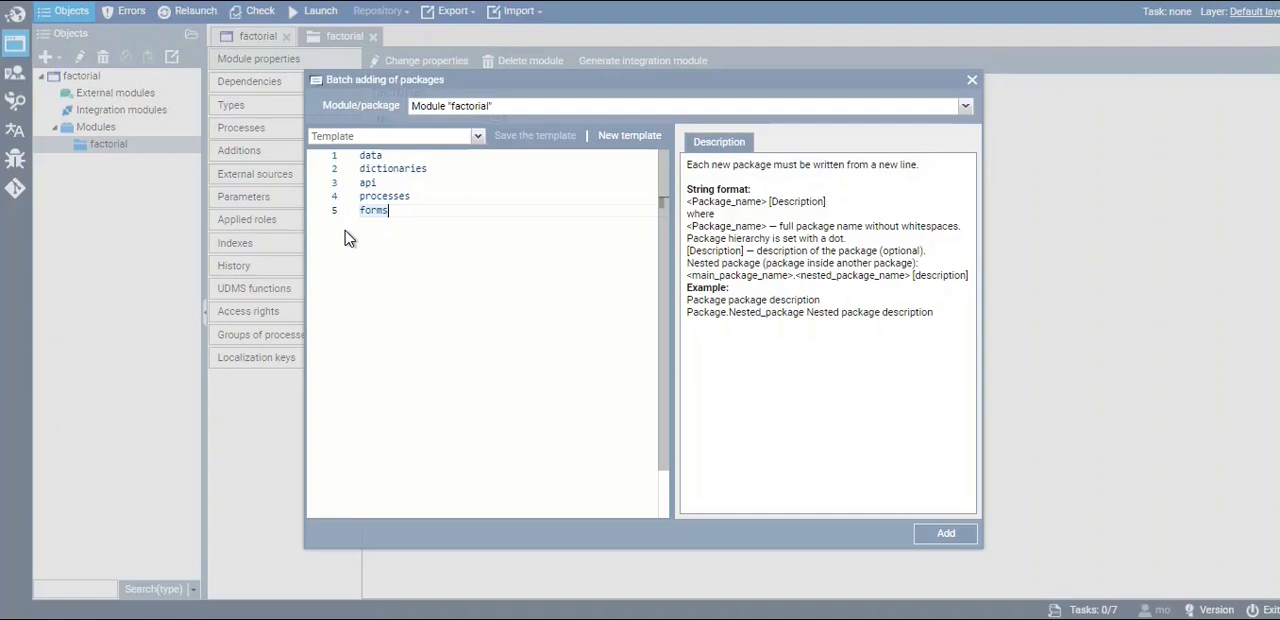
pyautogui.moveTo(438, 212); pyautogui.dragTo(359, 155)
pyautogui.click(411, 230)
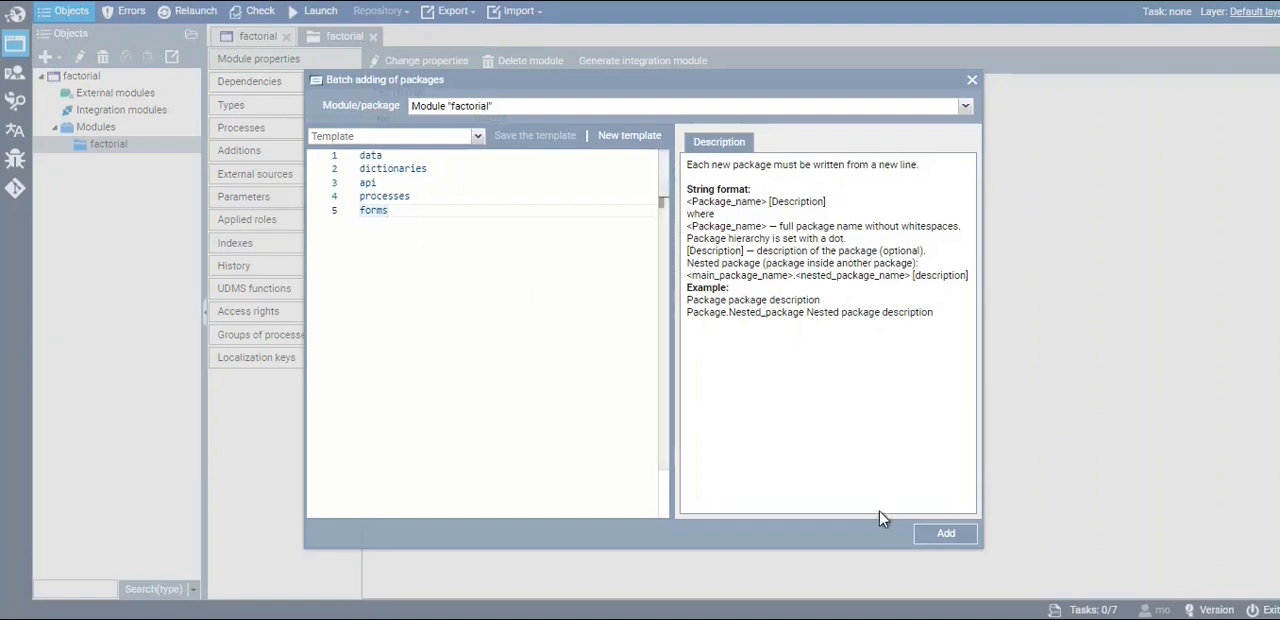
pyautogui.click(940, 538)
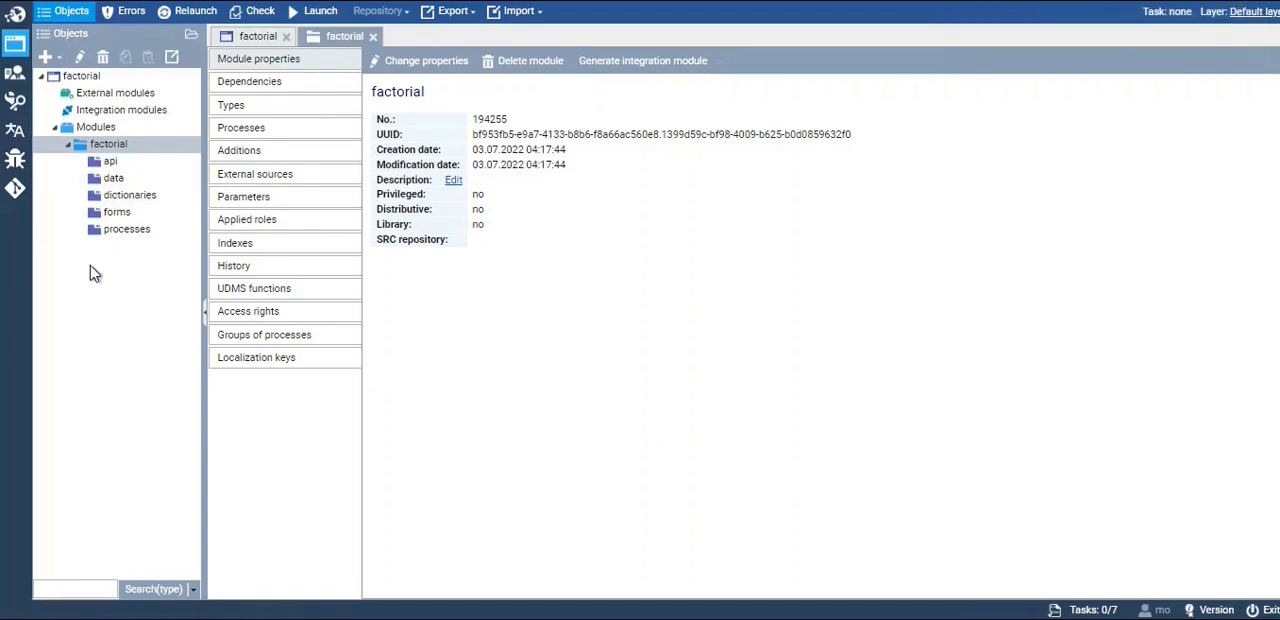
# Create a process named main in the processes package
pyautogui.click(123, 231)
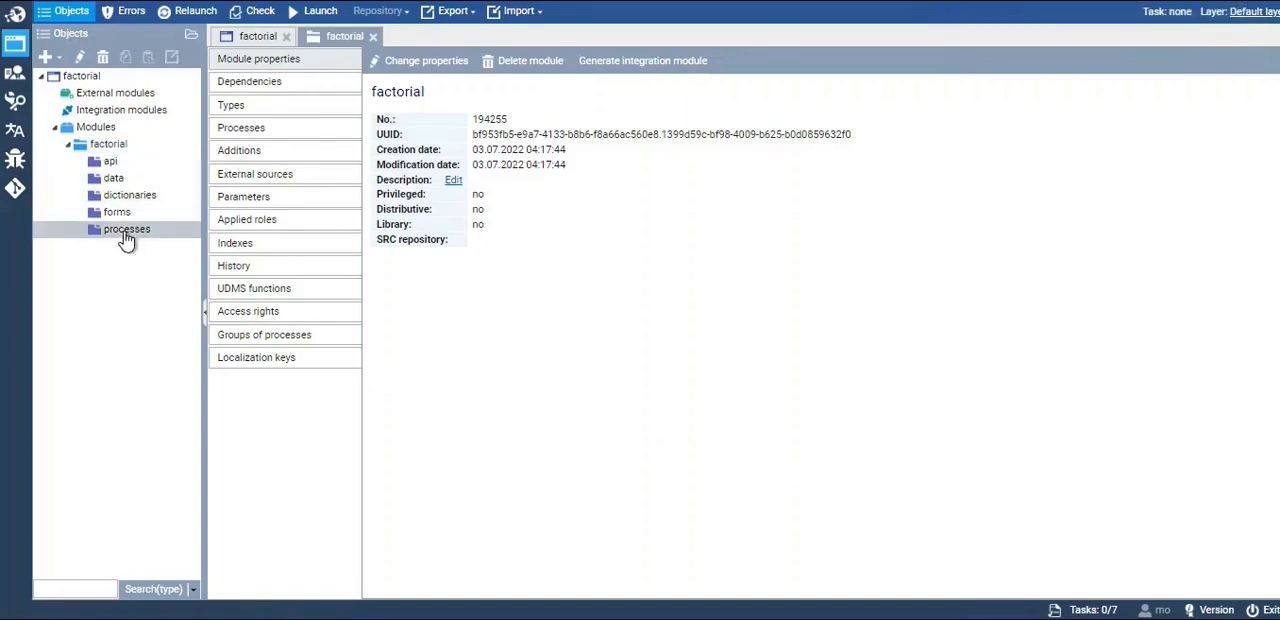
pyautogui.click(47, 60)
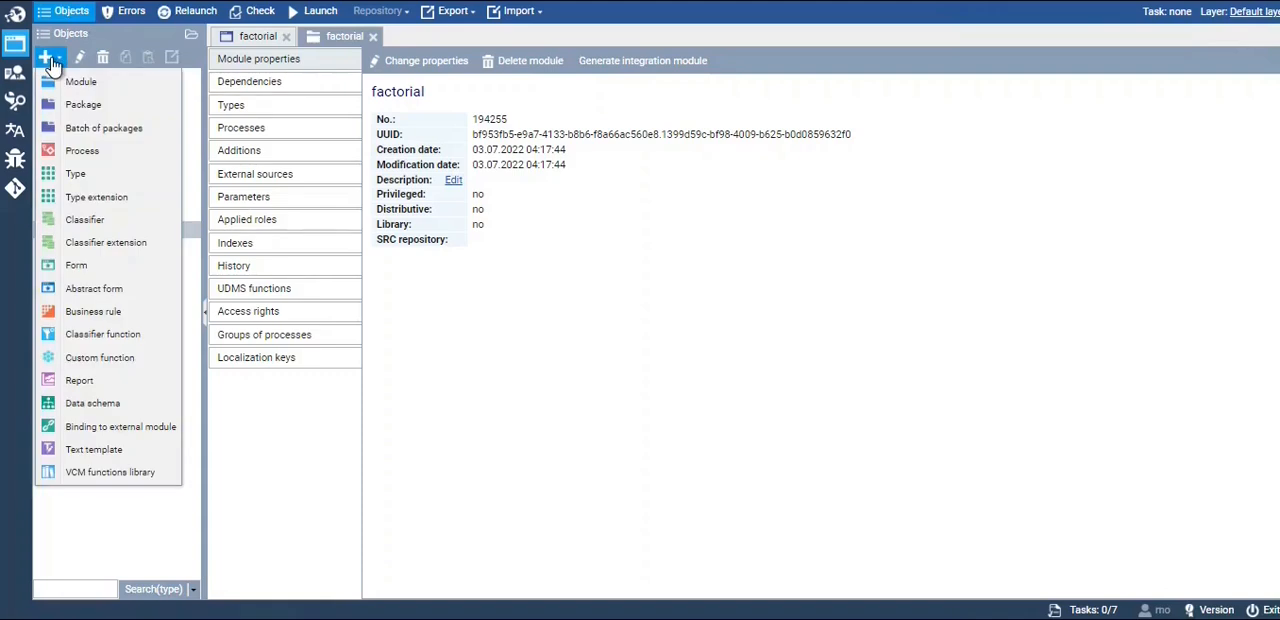
pyautogui.click(90, 152)
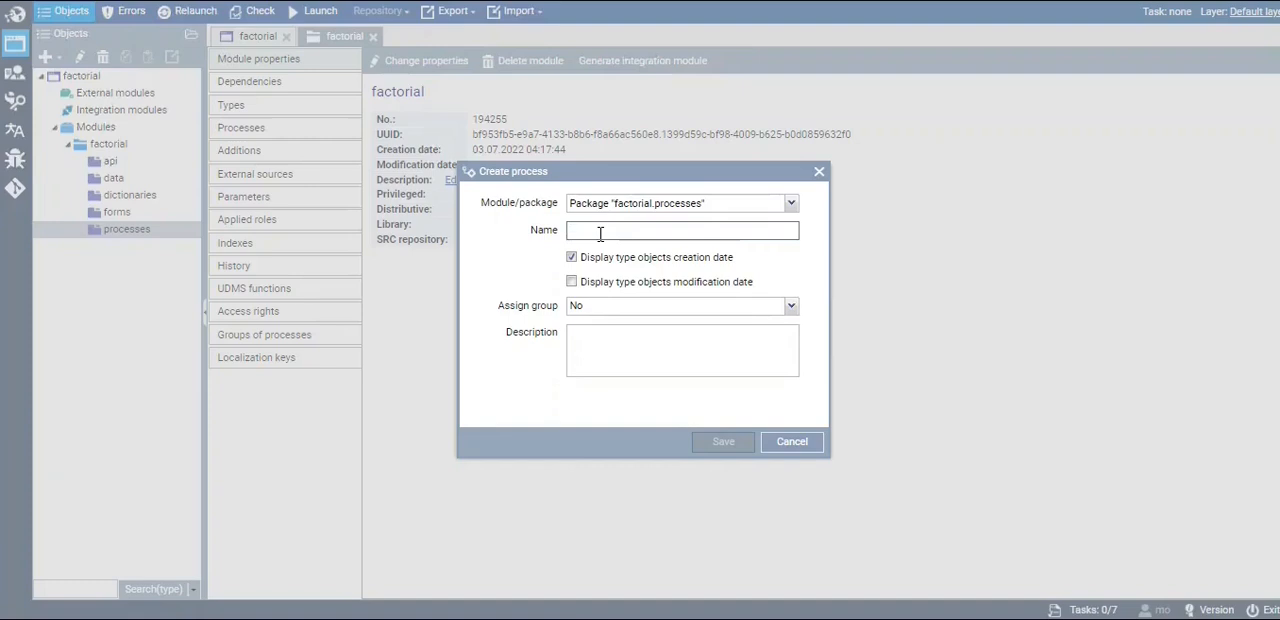
pyautogui.write('main')
pyautogui.click(708, 447)
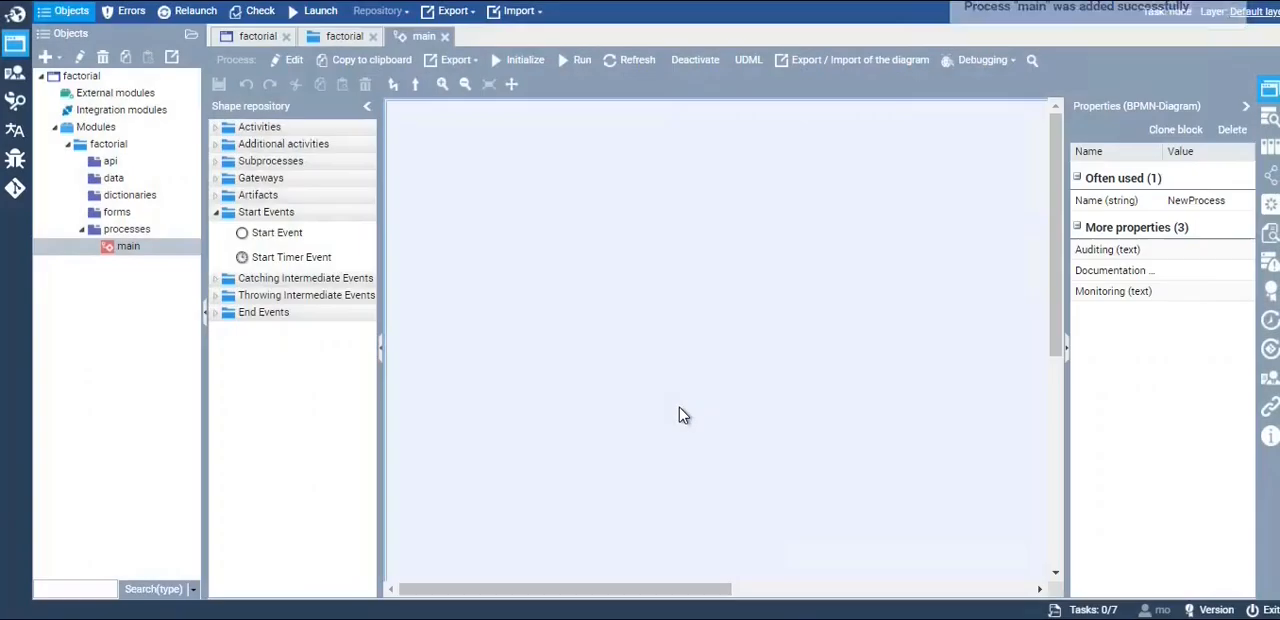
# Place a Start Event, a Form, a Script Task, a second Form and an End Event in sequence on the main diagram
pyautogui.moveTo(270, 222); pyautogui.dragTo(446, 283)
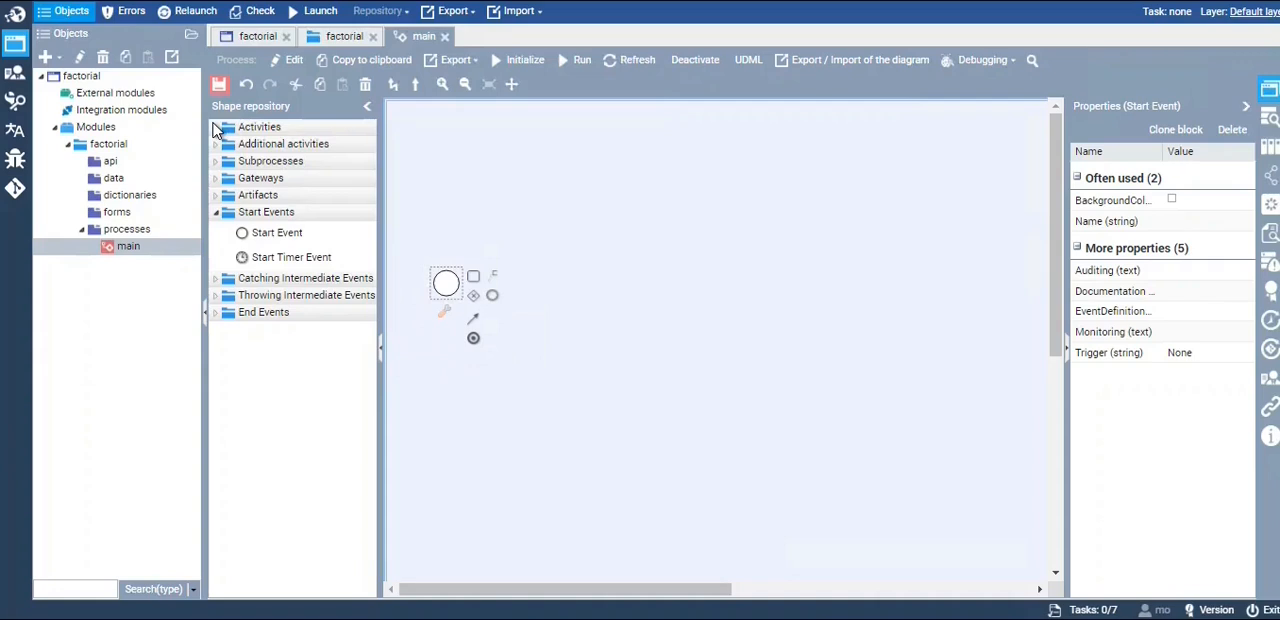
pyautogui.click(216, 128)
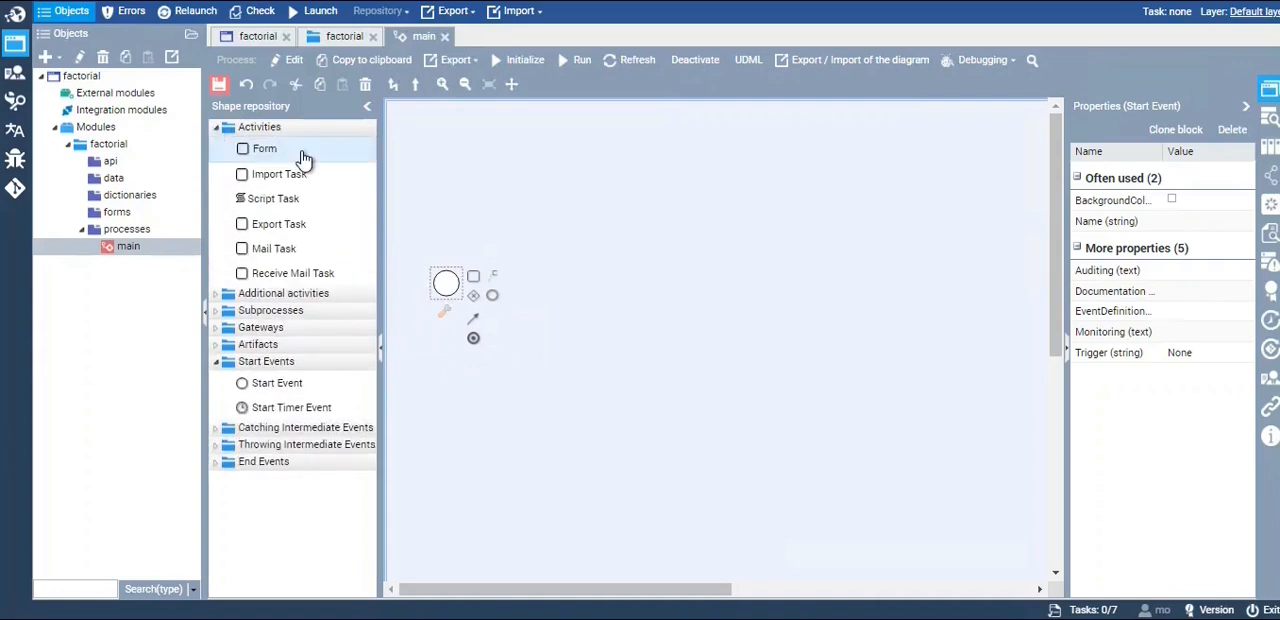
pyautogui.moveTo(555, 290); pyautogui.dragTo(554, 289)
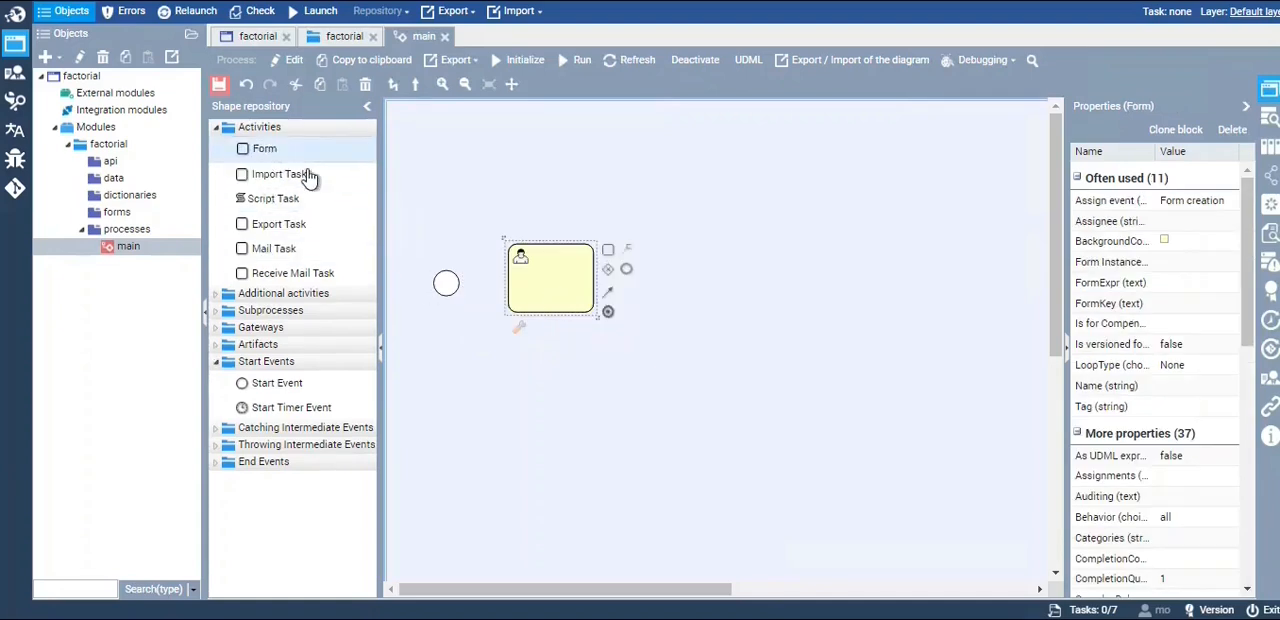
pyautogui.moveTo(284, 198); pyautogui.dragTo(704, 270)
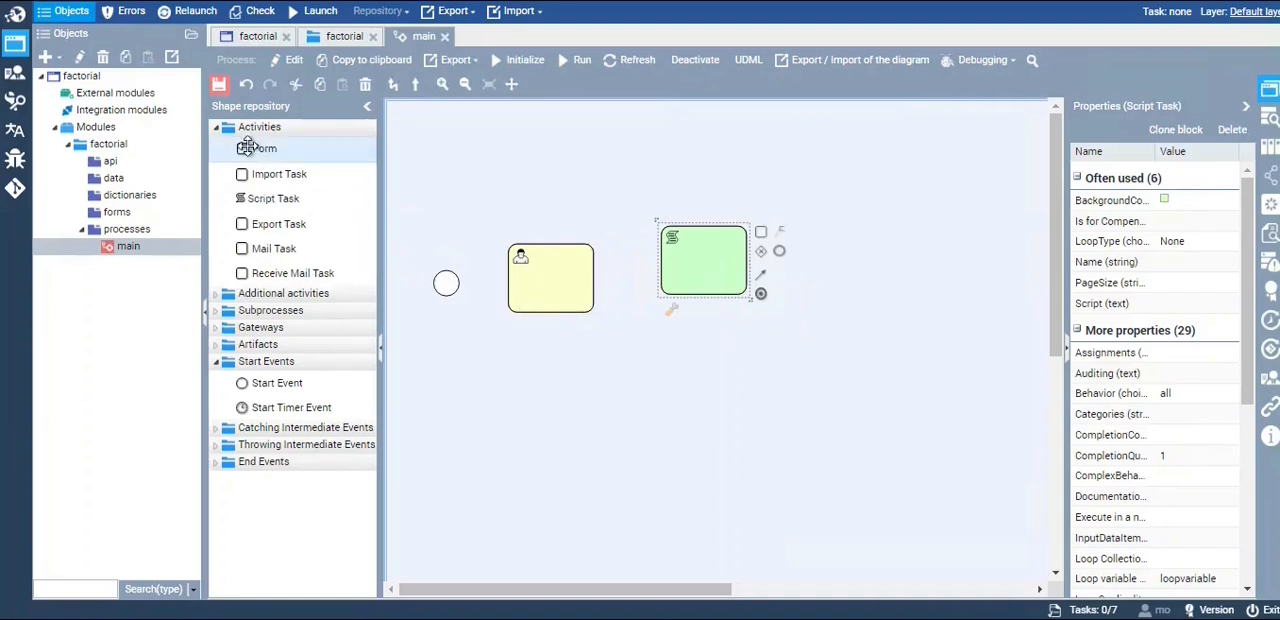
pyautogui.moveTo(249, 148); pyautogui.dragTo(858, 258)
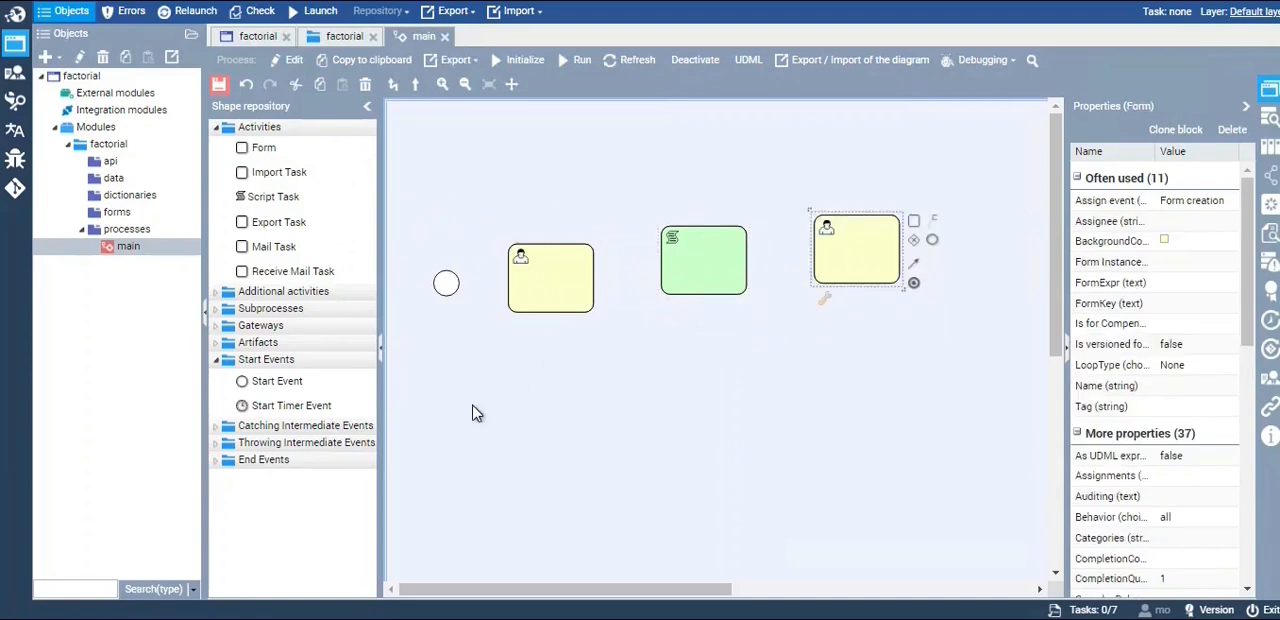
pyautogui.click(215, 459)
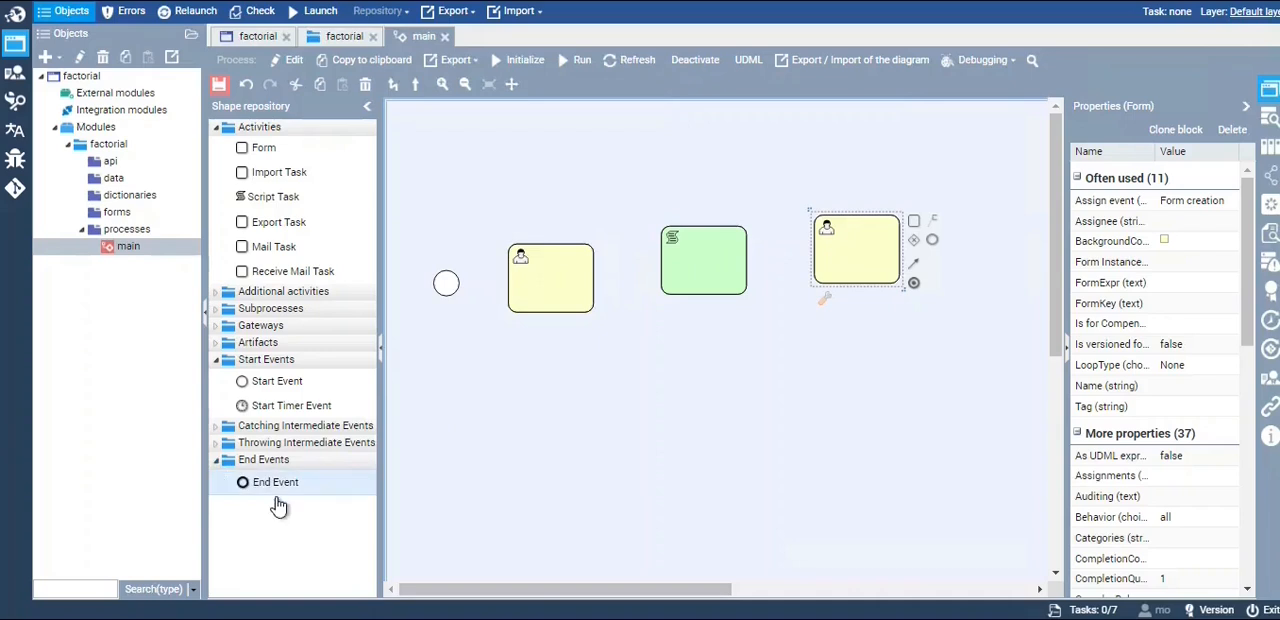
pyautogui.moveTo(272, 484); pyautogui.dragTo(985, 291)
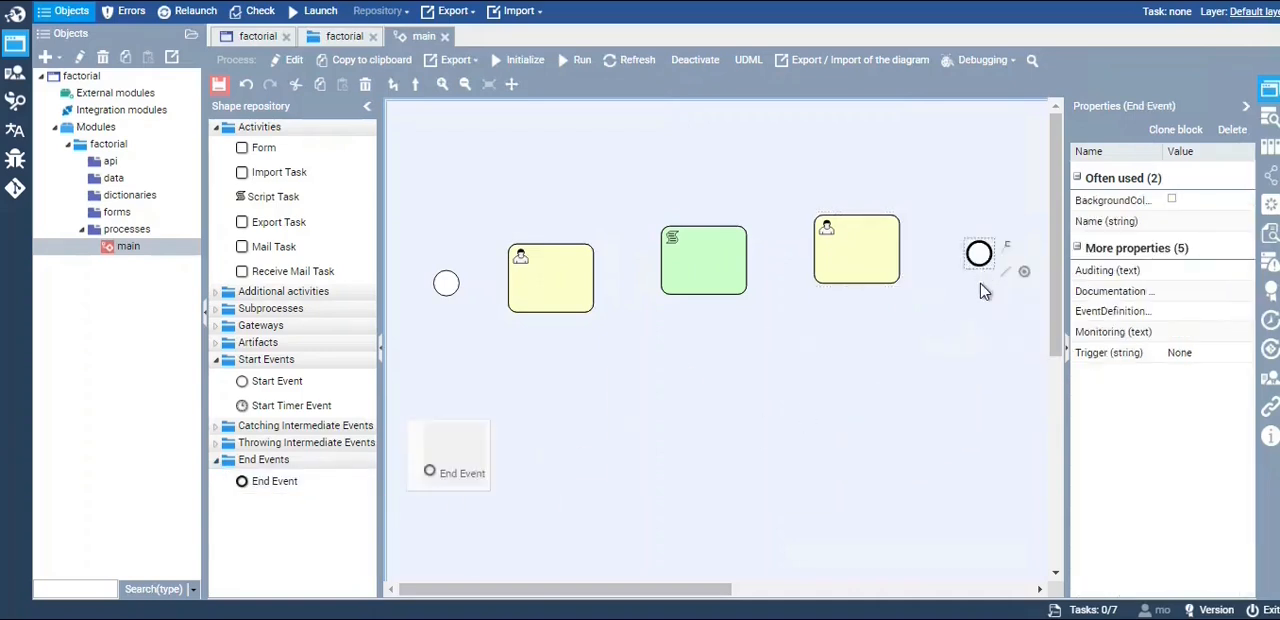
# Align the Script Task, second Form and End Event in one horizontal row with the first Form
pyautogui.click(697, 287)
pyautogui.moveTo(696, 283); pyautogui.dragTo(696, 284)
pyautogui.moveTo(847, 248); pyautogui.dragTo(847, 283)
pyautogui.moveTo(985, 258); pyautogui.dragTo(979, 288)
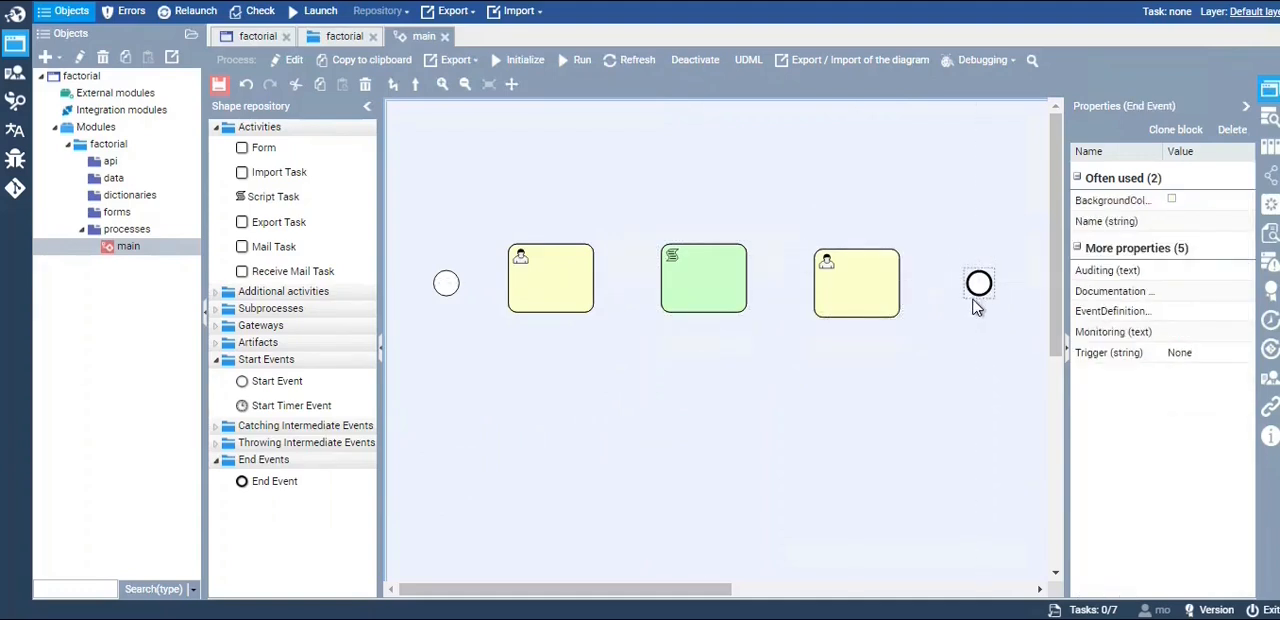
pyautogui.click(497, 341)
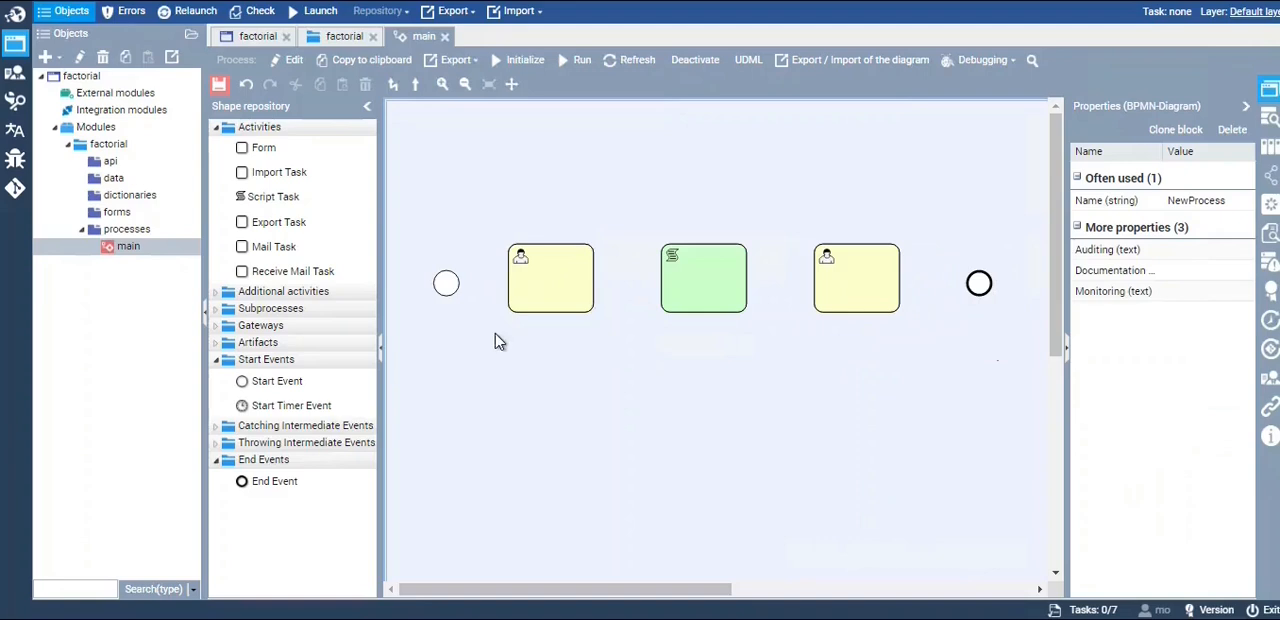
# Connect the Start Event, first Form, Script Task, second Form and End Event in order with sequence flows
pyautogui.click(445, 284)
pyautogui.moveTo(474, 325); pyautogui.dragTo(712, 283)
pyautogui.click(553, 305)
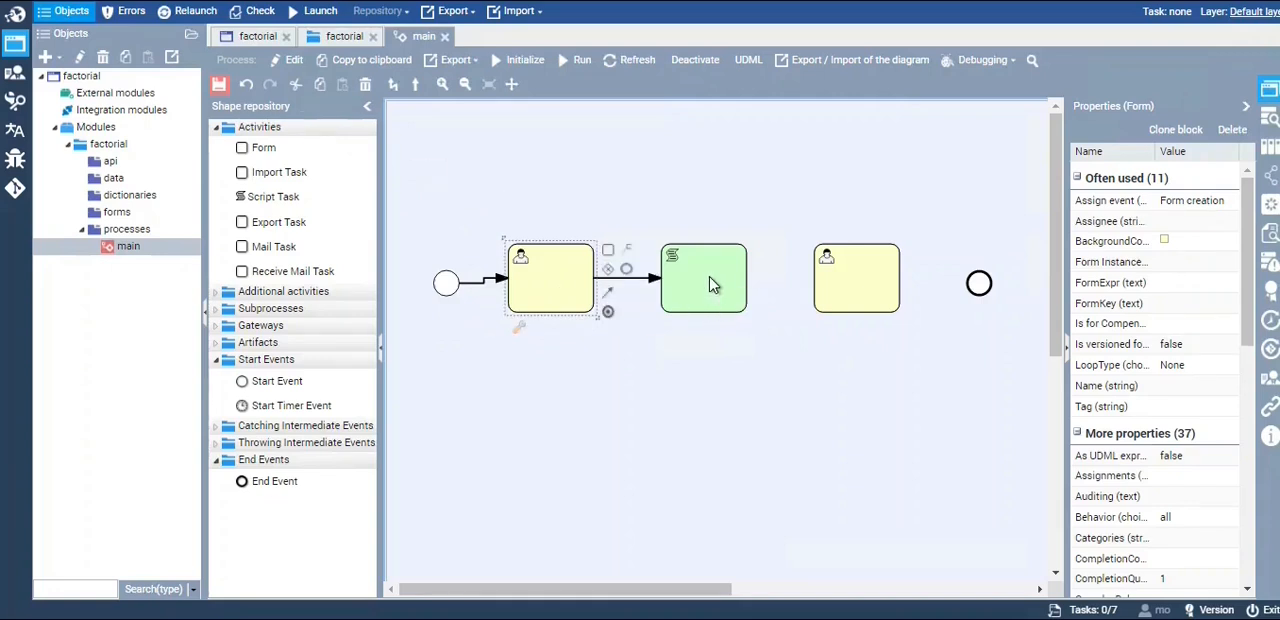
pyautogui.click(690, 287)
pyautogui.moveTo(760, 292); pyautogui.dragTo(980, 287)
pyautogui.click(850, 302)
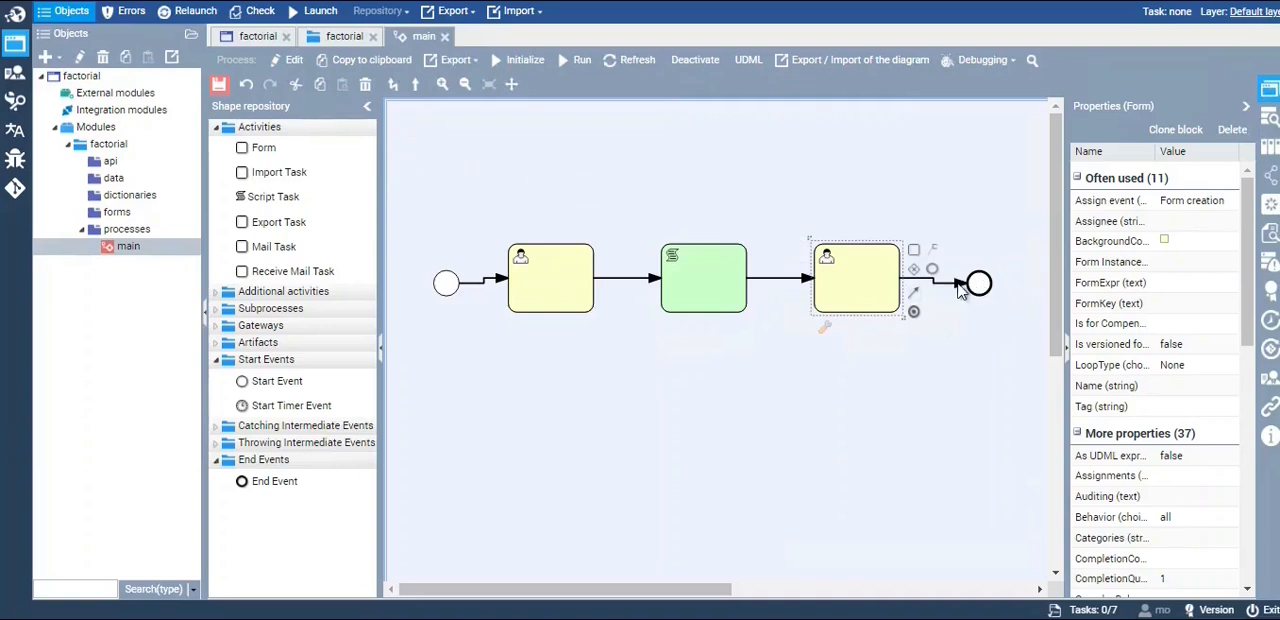
# Shift the Start Event and End Event slightly up to straighten their connecting flows, and save the main process
pyautogui.moveTo(441, 284); pyautogui.dragTo(446, 279)
pyautogui.click(588, 362)
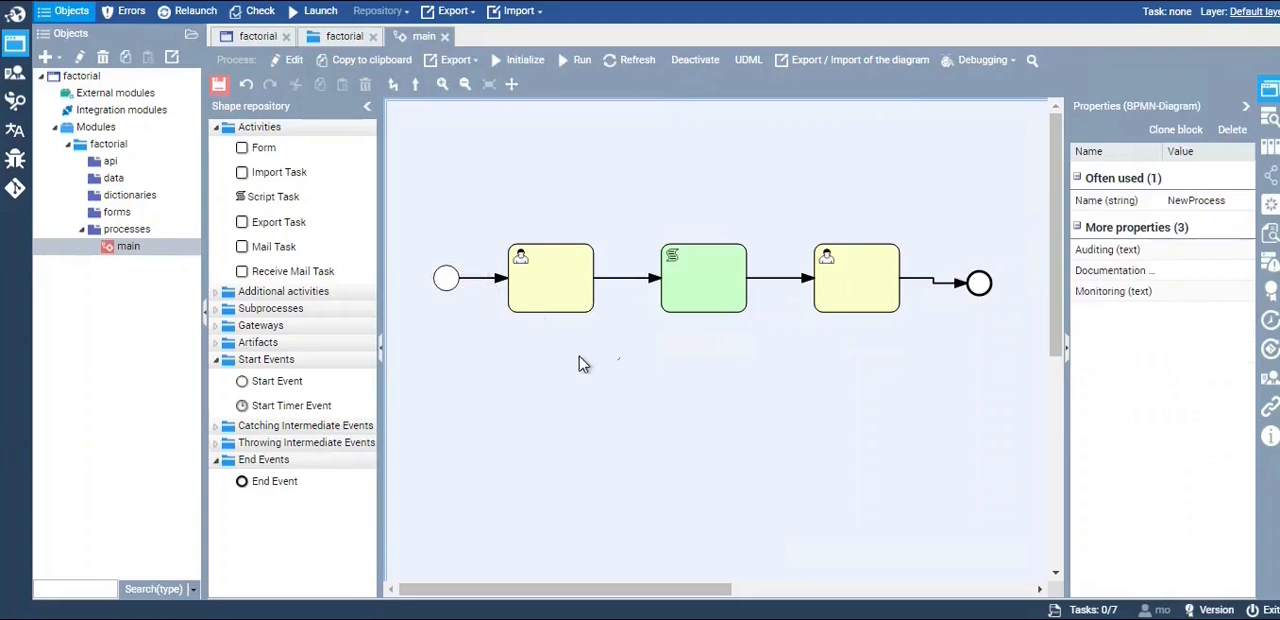
pyautogui.moveTo(980, 284); pyautogui.dragTo(980, 283)
pyautogui.click(826, 369)
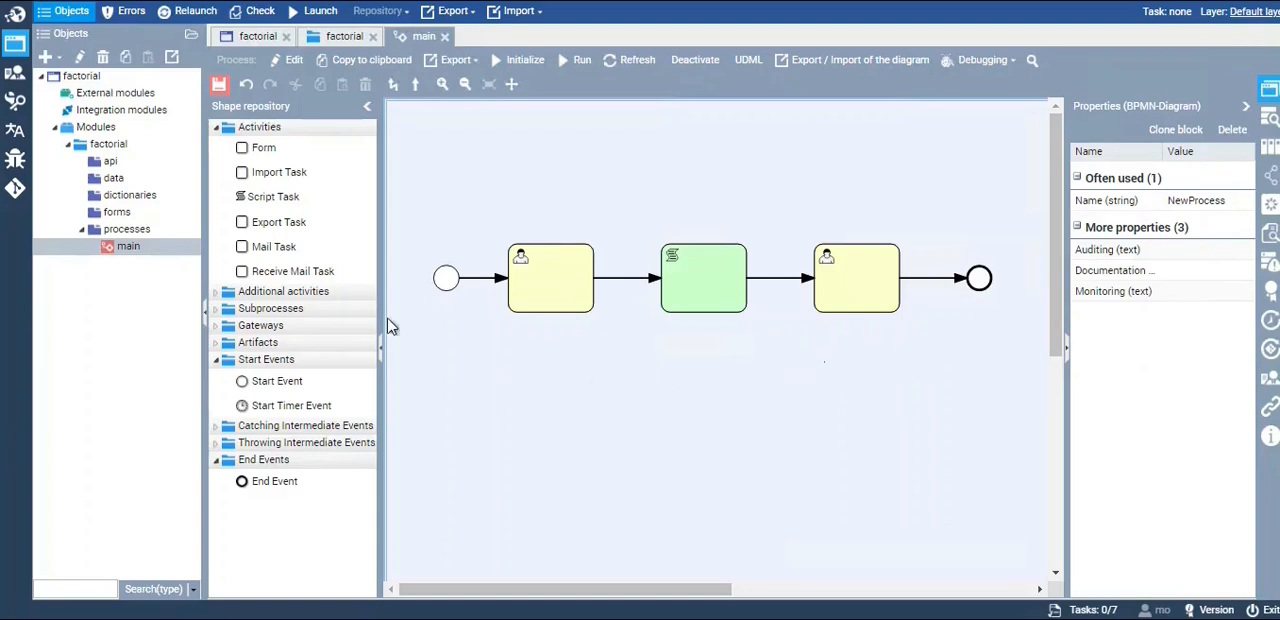
pyautogui.click(226, 90)
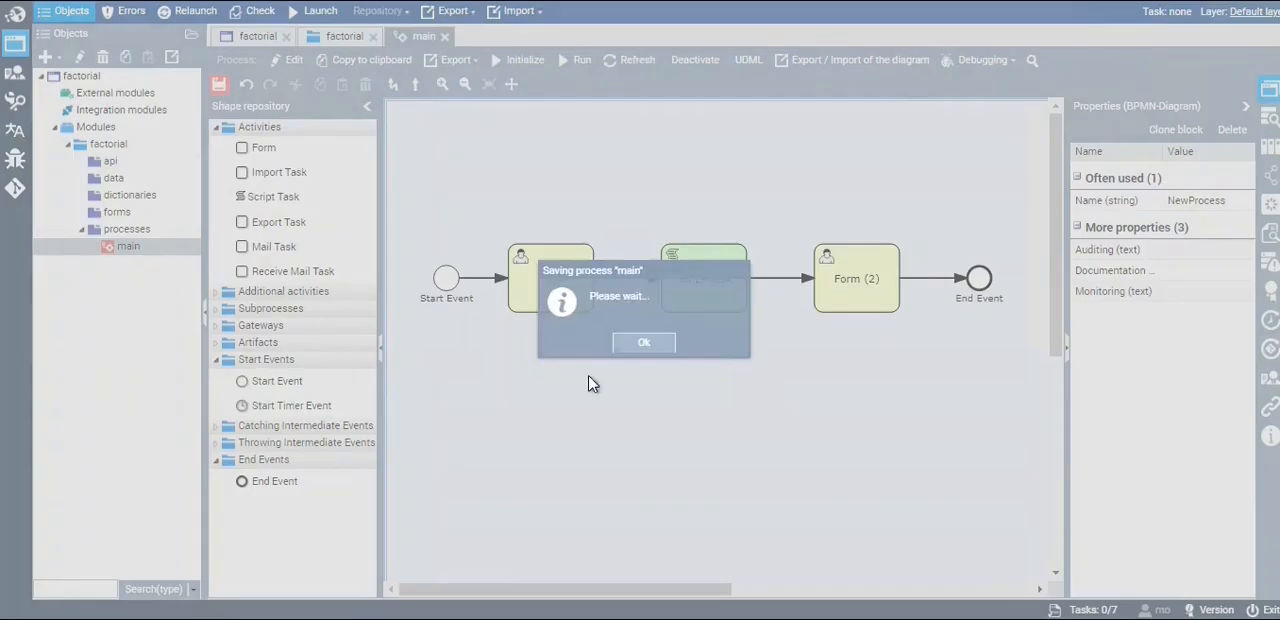
pyautogui.click(644, 345)
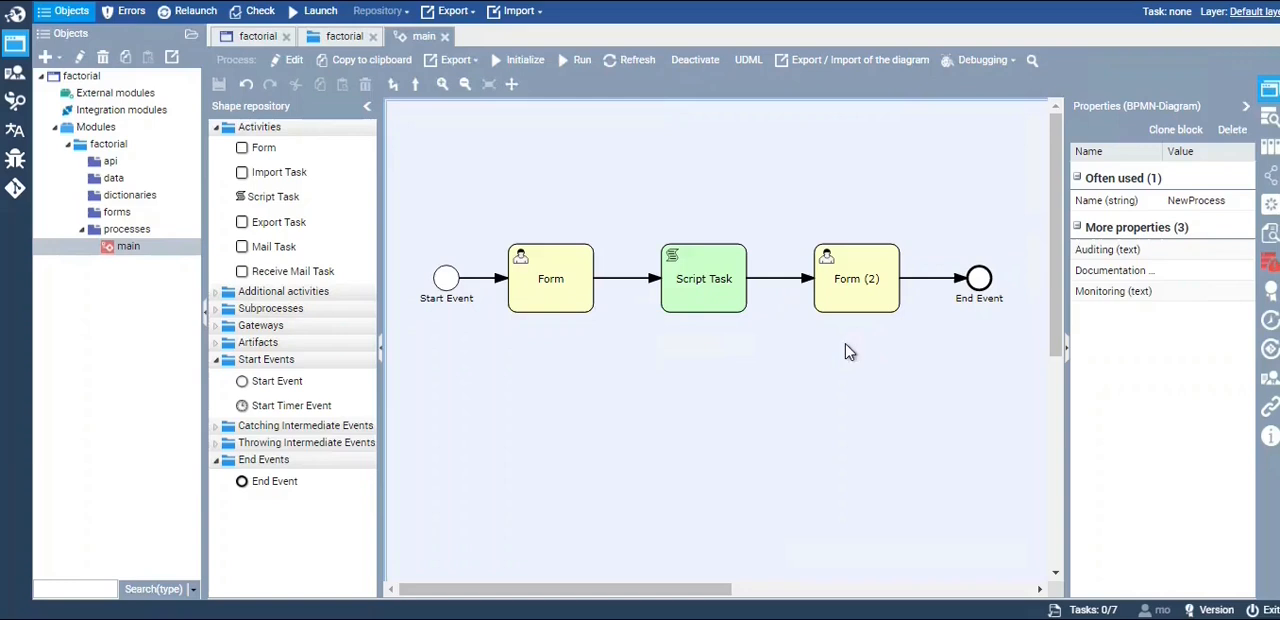
# Rename the first Form block as "Input form"
pyautogui.click(586, 306)
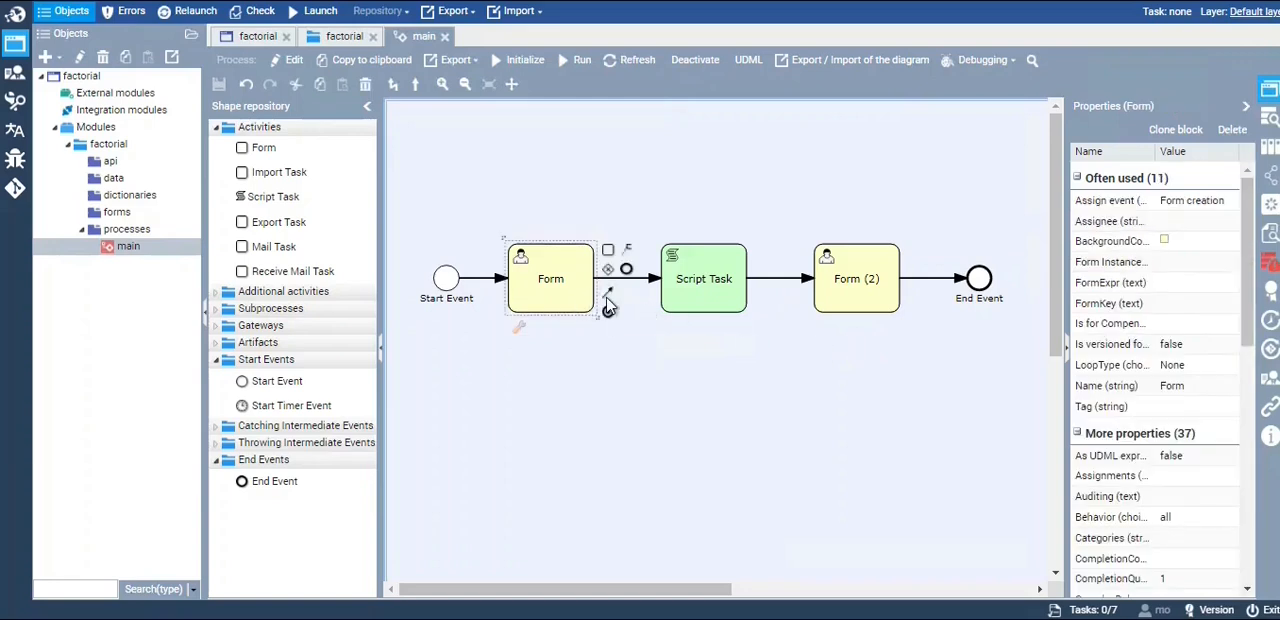
pyautogui.click(1203, 384)
pyautogui.moveTo(1203, 384); pyautogui.dragTo(1150, 387)
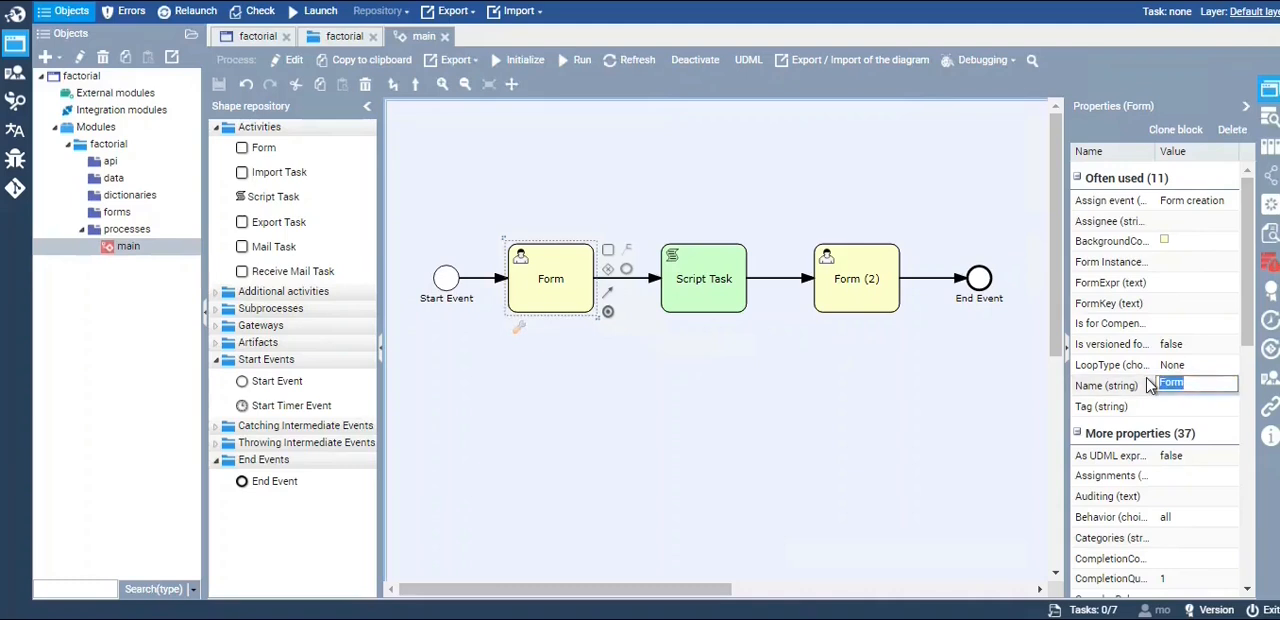
pyautogui.press('BackSpace')
pyautogui.write('Input form')
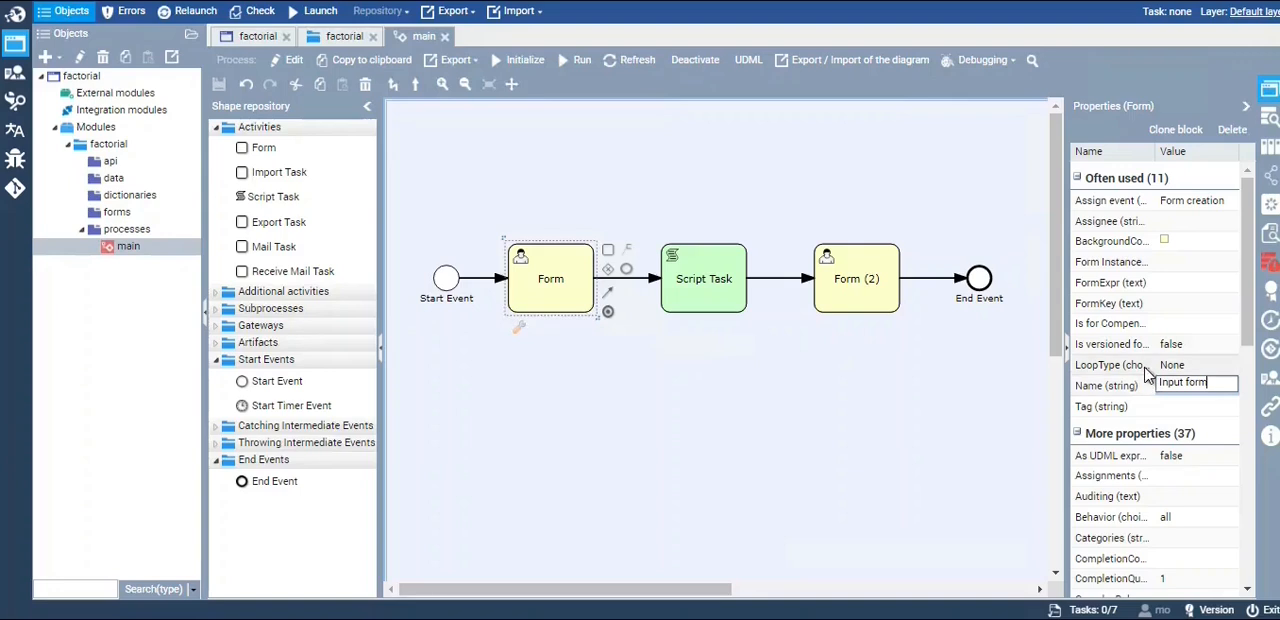
# Rename the Script Task block as "Calculate factorial"
pyautogui.click(716, 316)
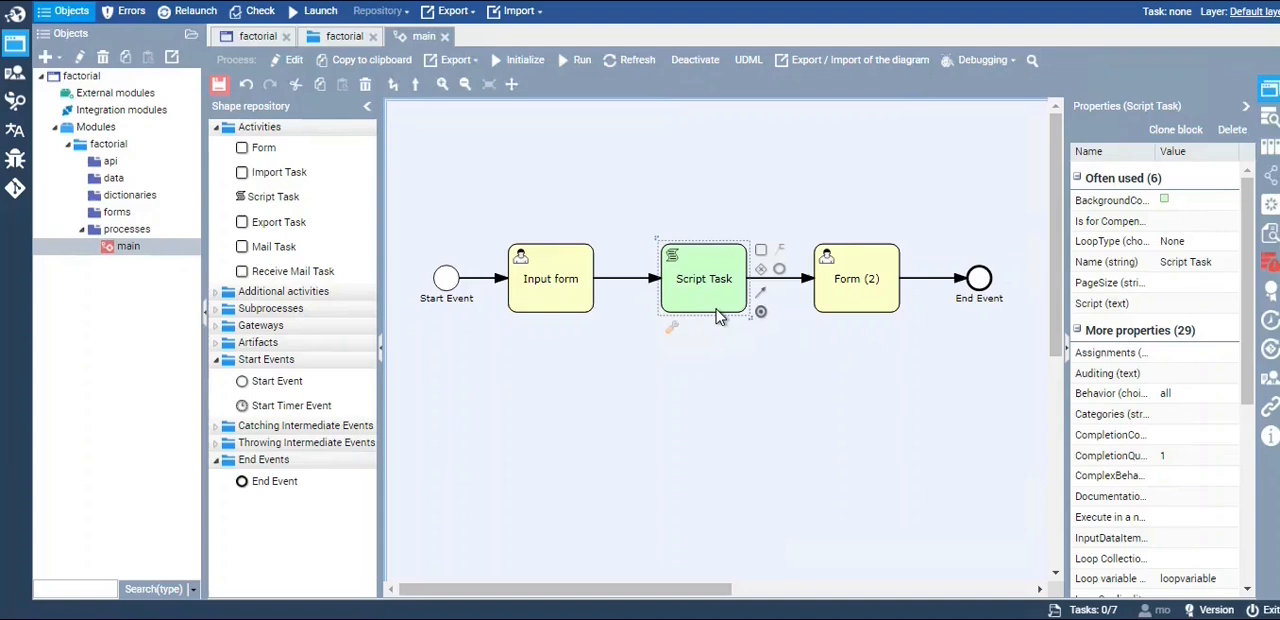
pyautogui.click(1214, 263)
pyautogui.doubleClick(1218, 260)
pyautogui.moveTo(1226, 261); pyautogui.dragTo(1118, 250)
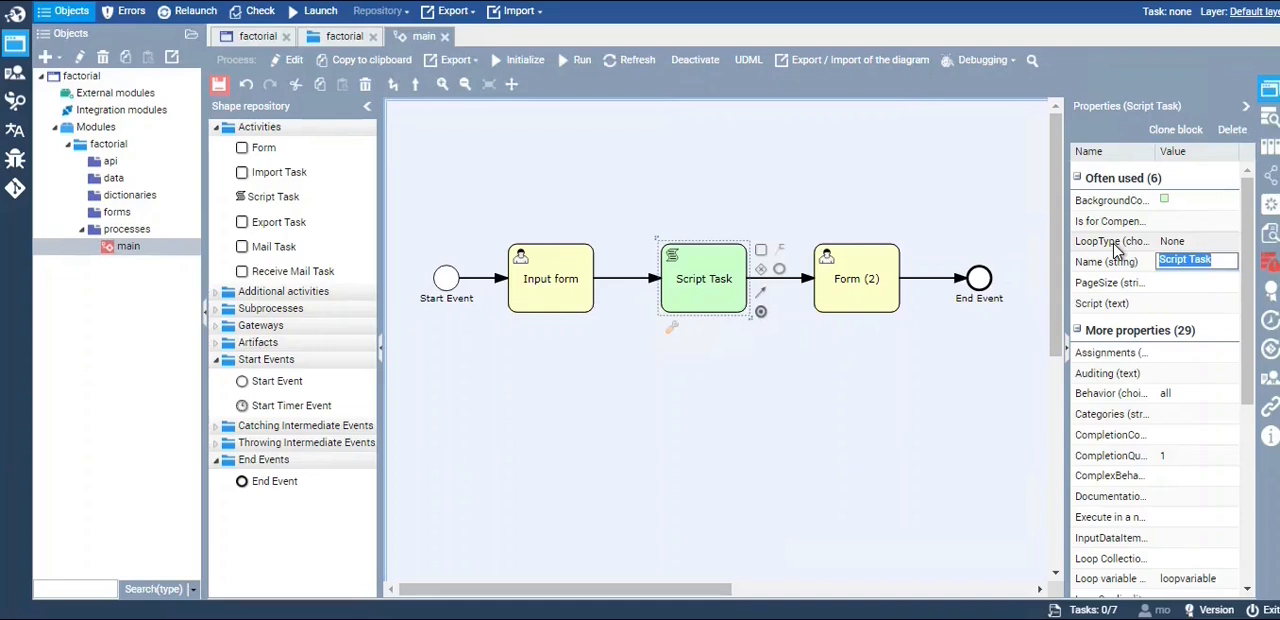
pyautogui.write('Calcula')
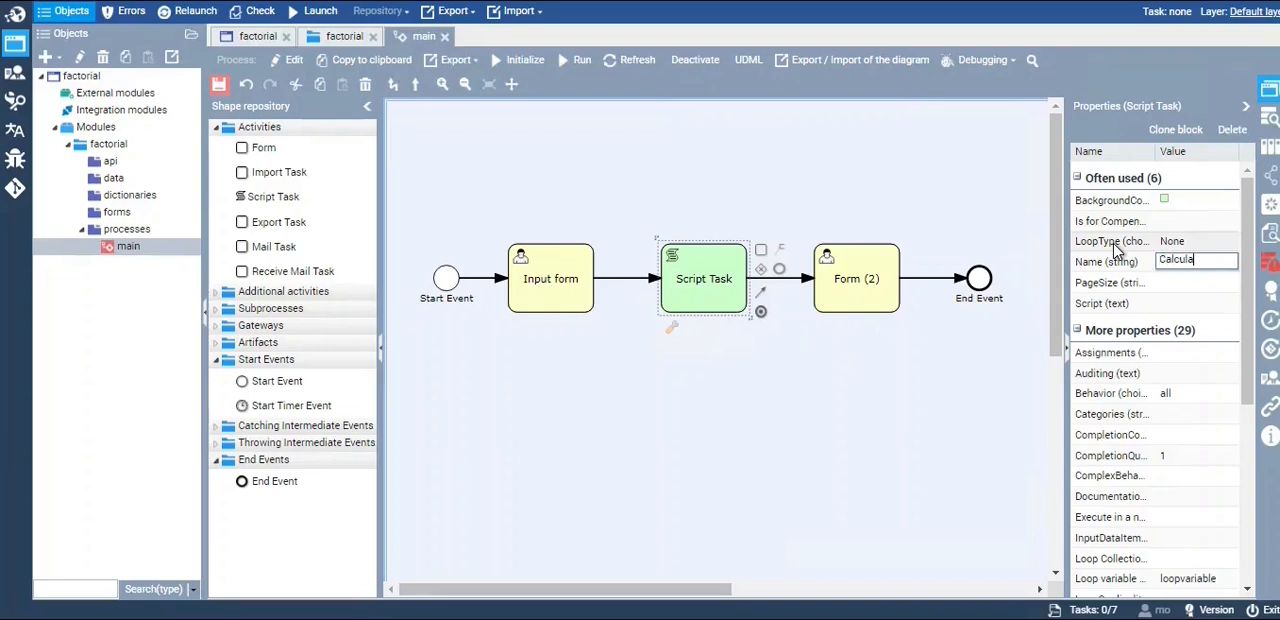
pyautogui.write('te factoria')
# Rename the second Form block as "Output form" and save the main process
pyautogui.click(866, 303)
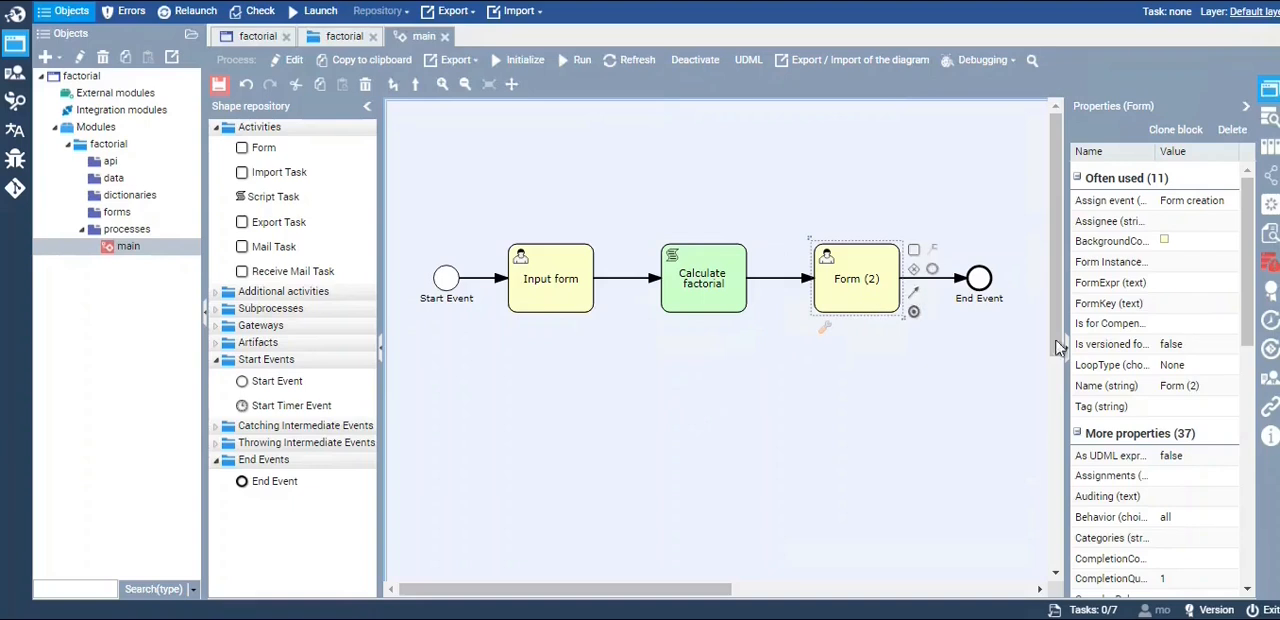
pyautogui.click(1210, 387)
pyautogui.moveTo(1211, 387); pyautogui.dragTo(1150, 382)
pyautogui.click(1183, 386)
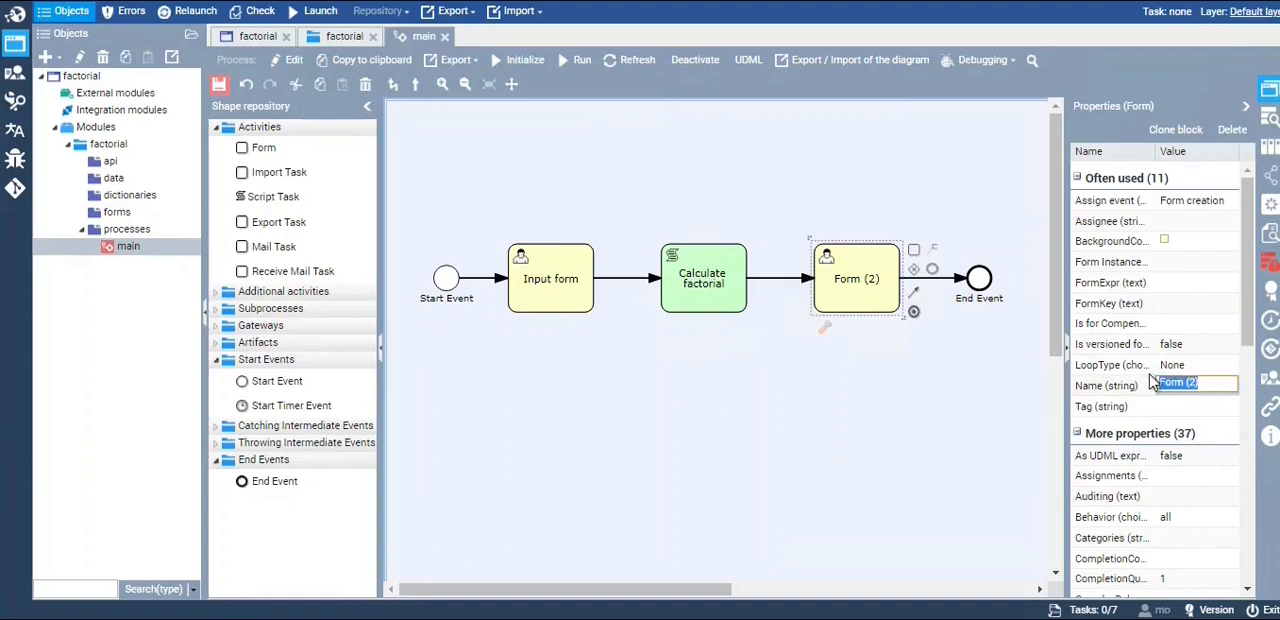
pyautogui.write('O')
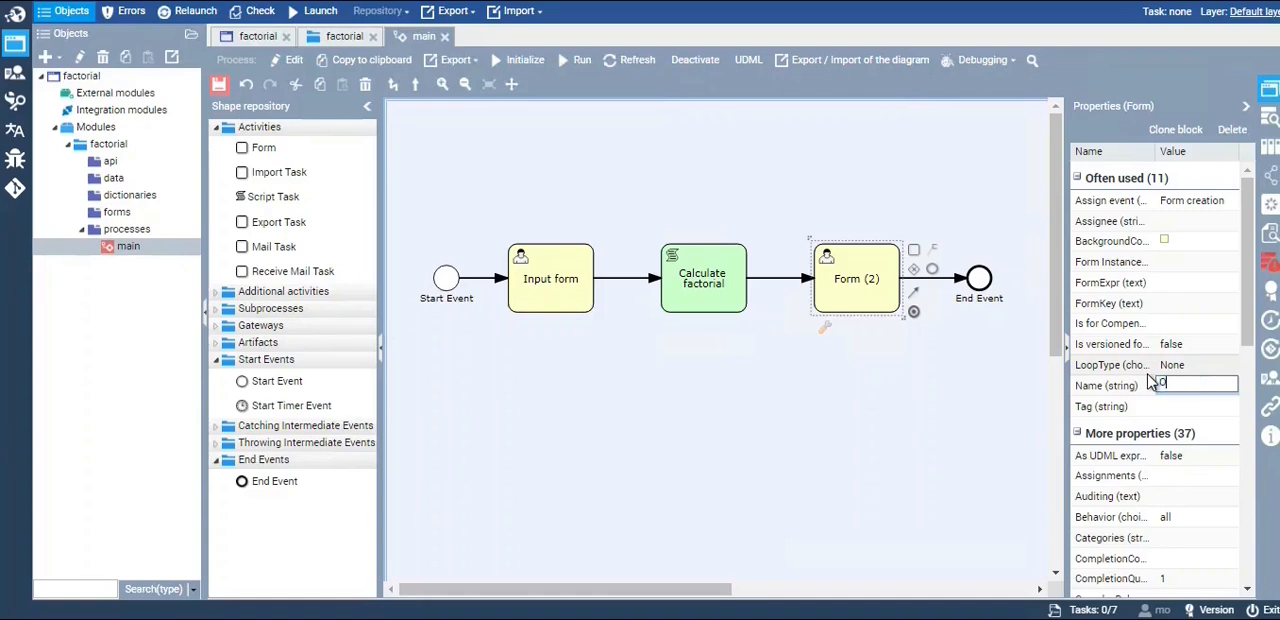
pyautogui.write('utput form')
pyautogui.click(832, 438)
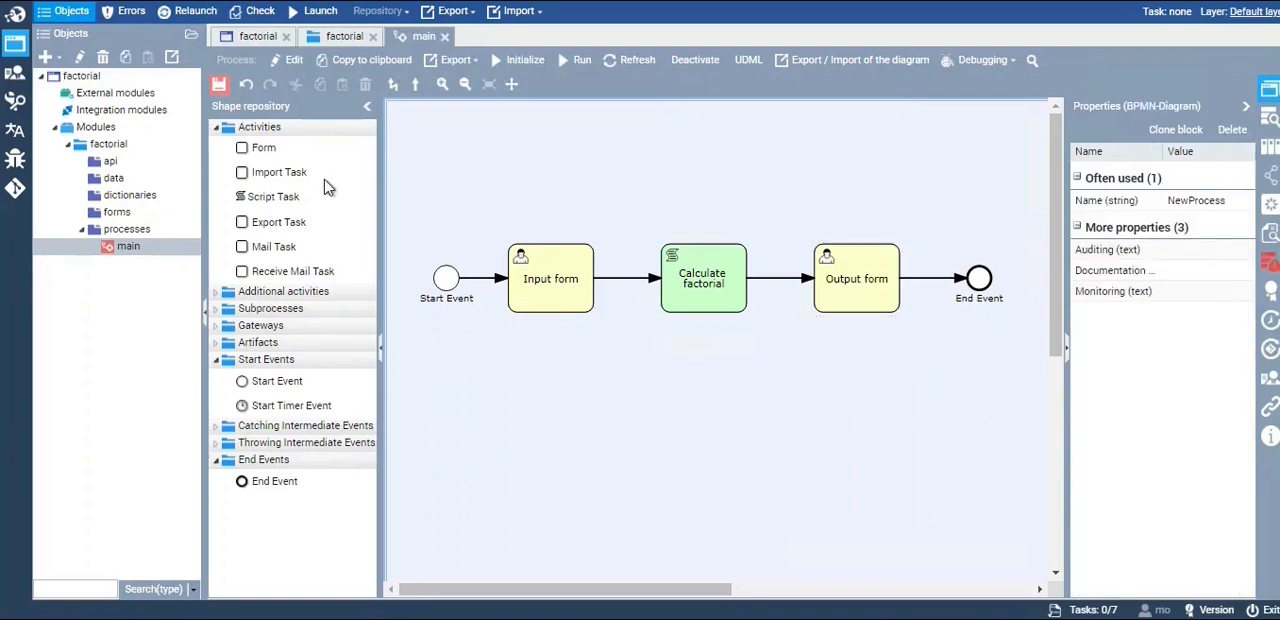
pyautogui.click(217, 90)
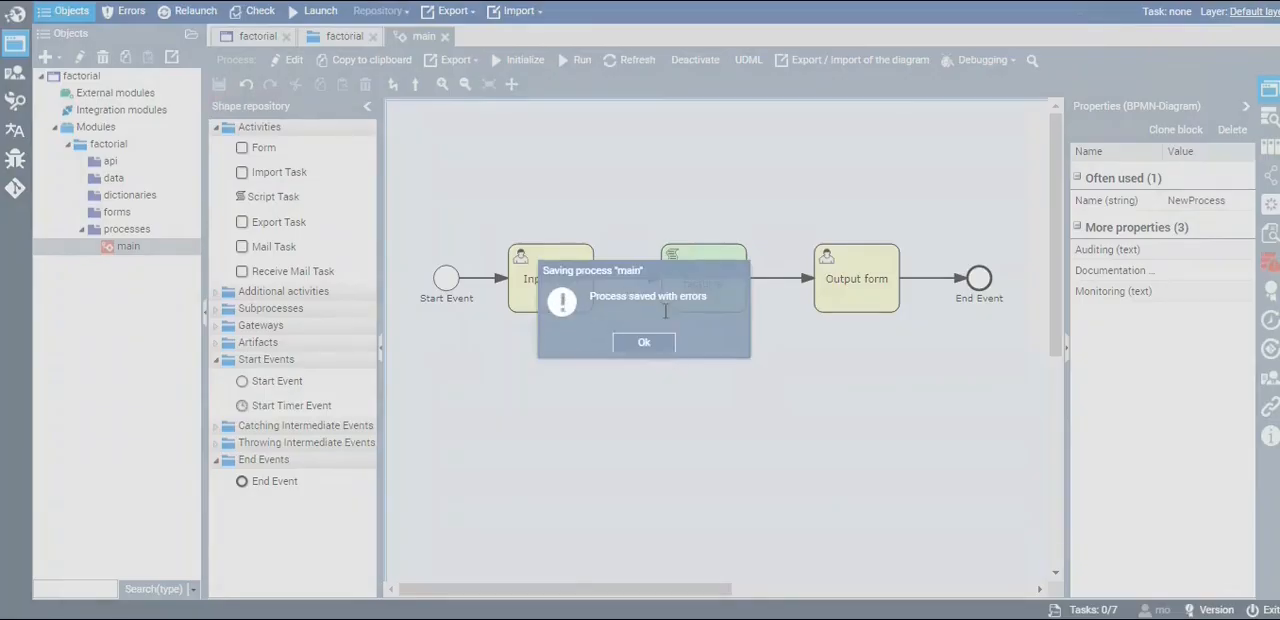
pyautogui.click(644, 343)
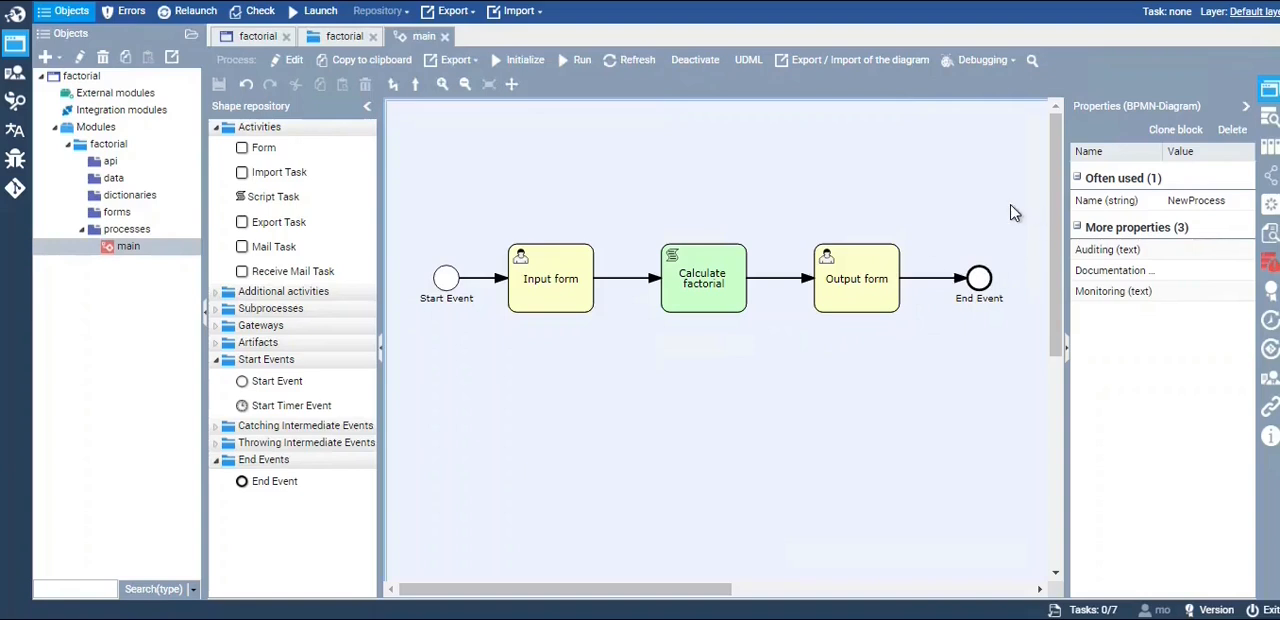
# Add an Integer attribute named "input_value" to the attributes of the main process
pyautogui.click(1269, 148)
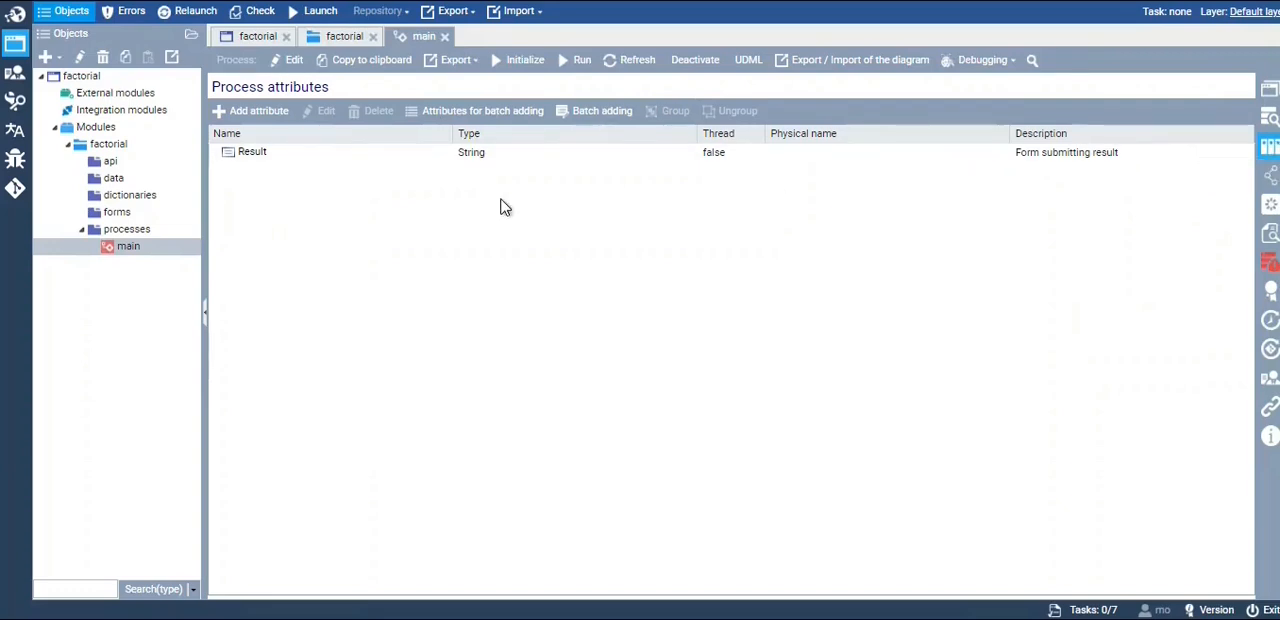
pyautogui.doubleClick(288, 152)
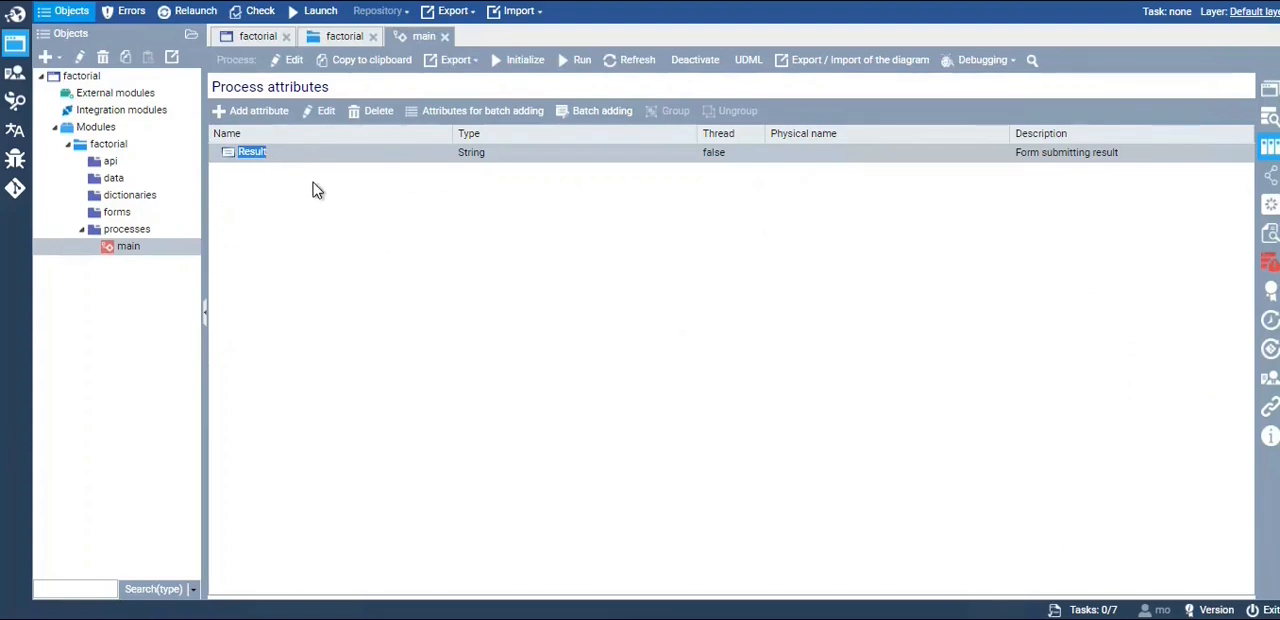
pyautogui.click(347, 152)
pyautogui.click(251, 113)
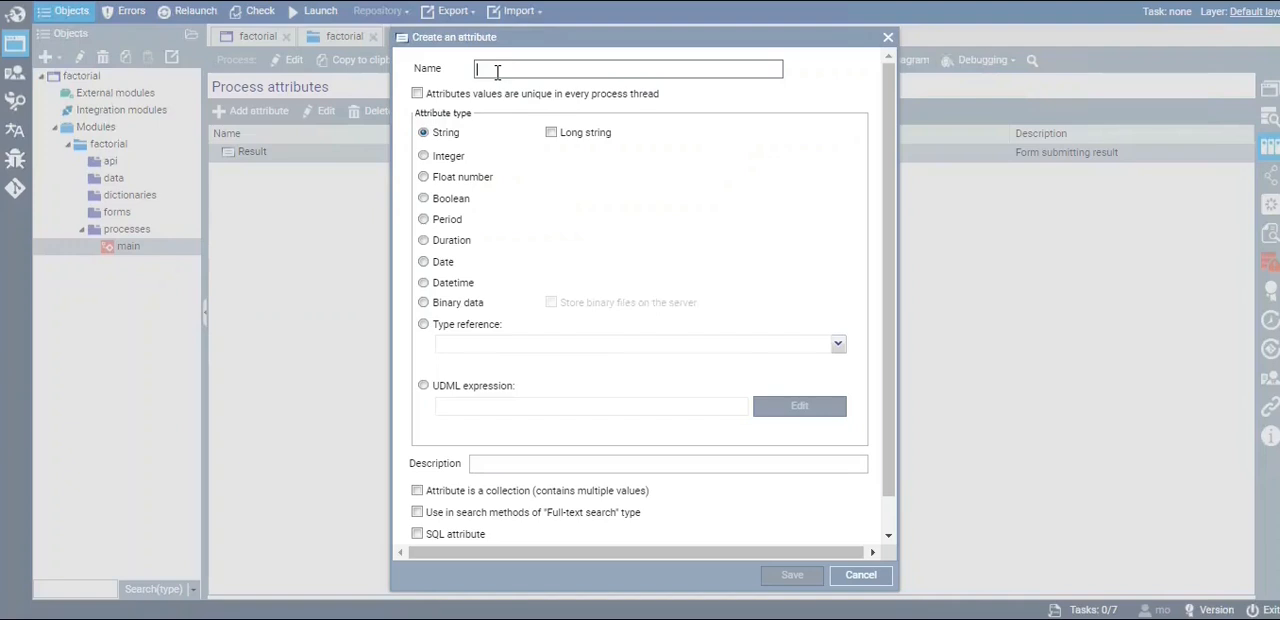
pyautogui.write('input_value')
pyautogui.click(444, 160)
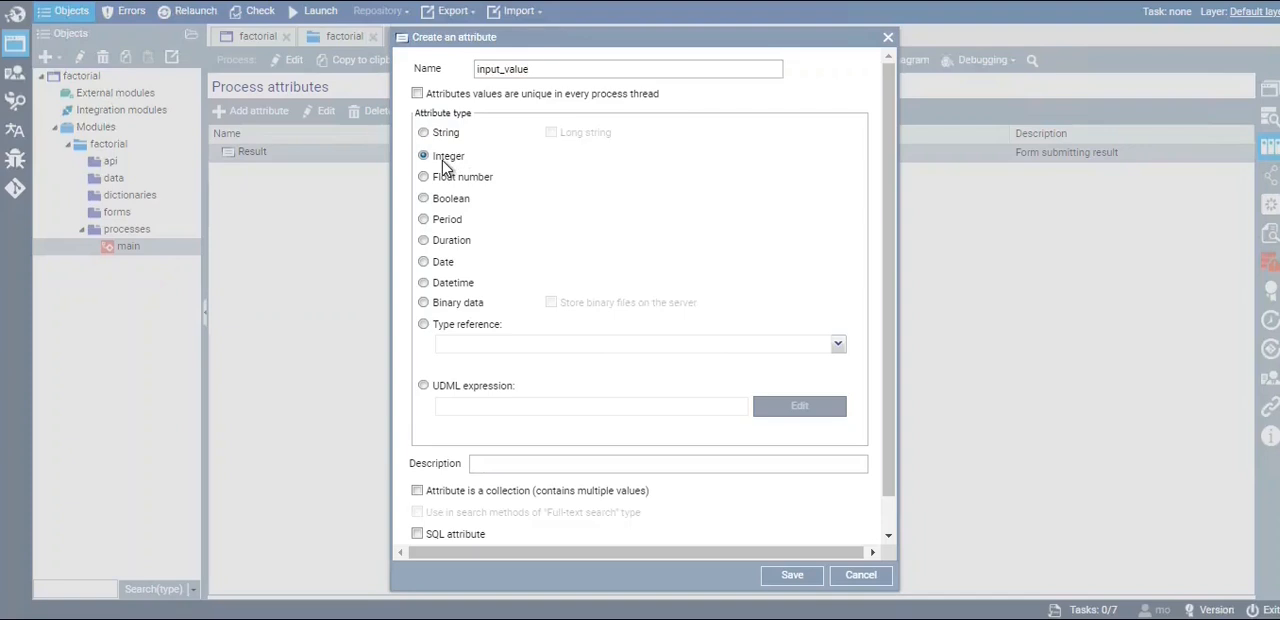
pyautogui.click(791, 578)
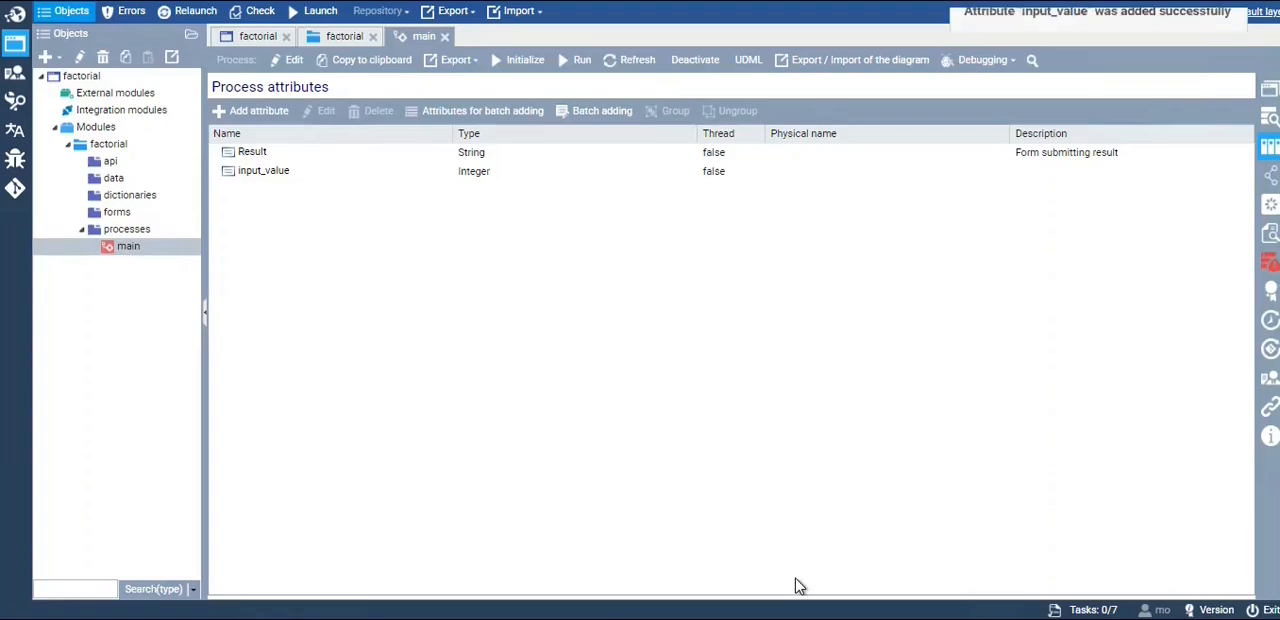
# Add an Integer process attribute named "output_value" and return to the process diagram
pyautogui.click(259, 116)
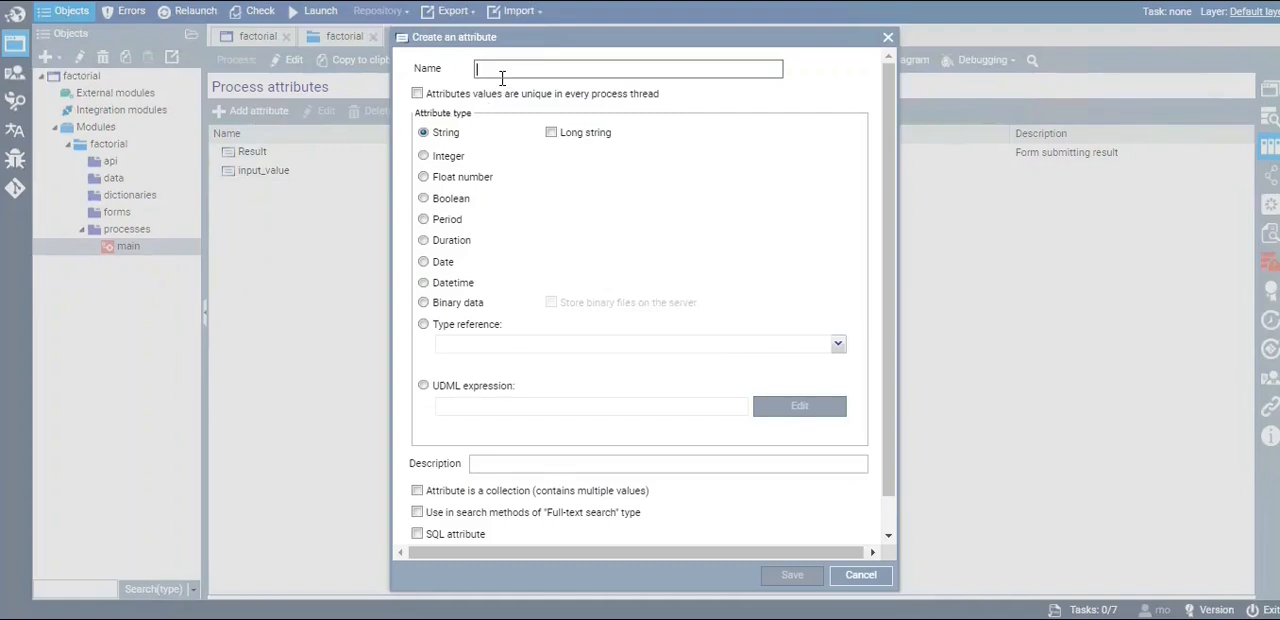
pyautogui.write('c')
pyautogui.click(450, 157)
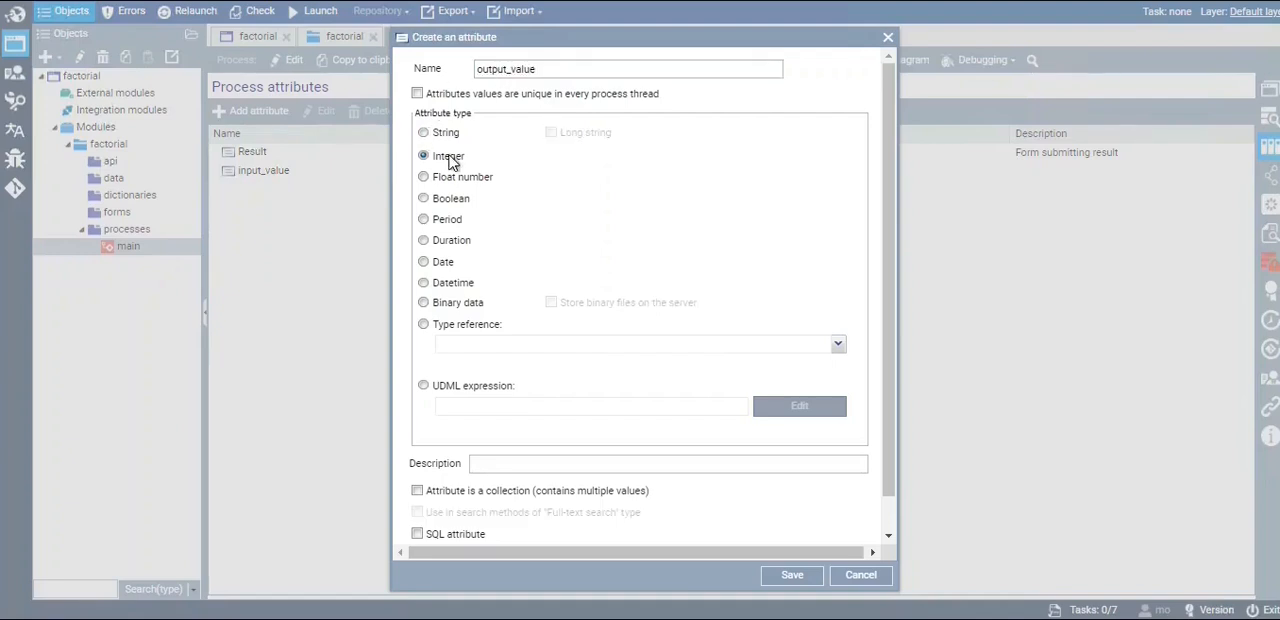
pyautogui.click(795, 573)
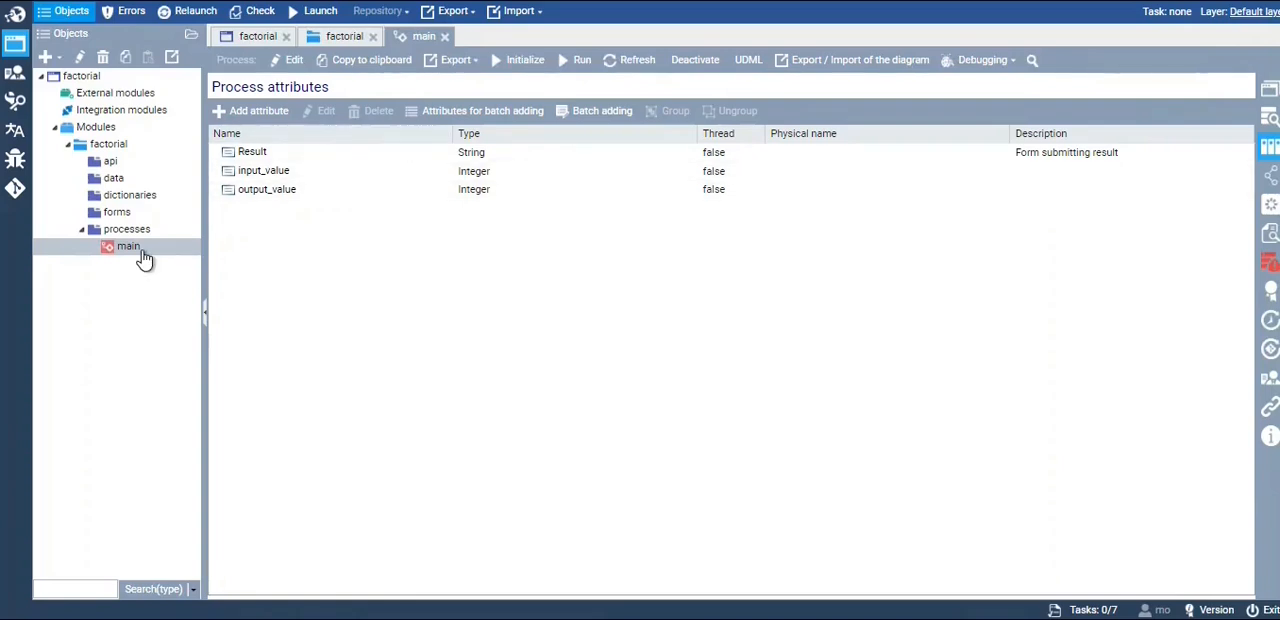
pyautogui.click(1270, 91)
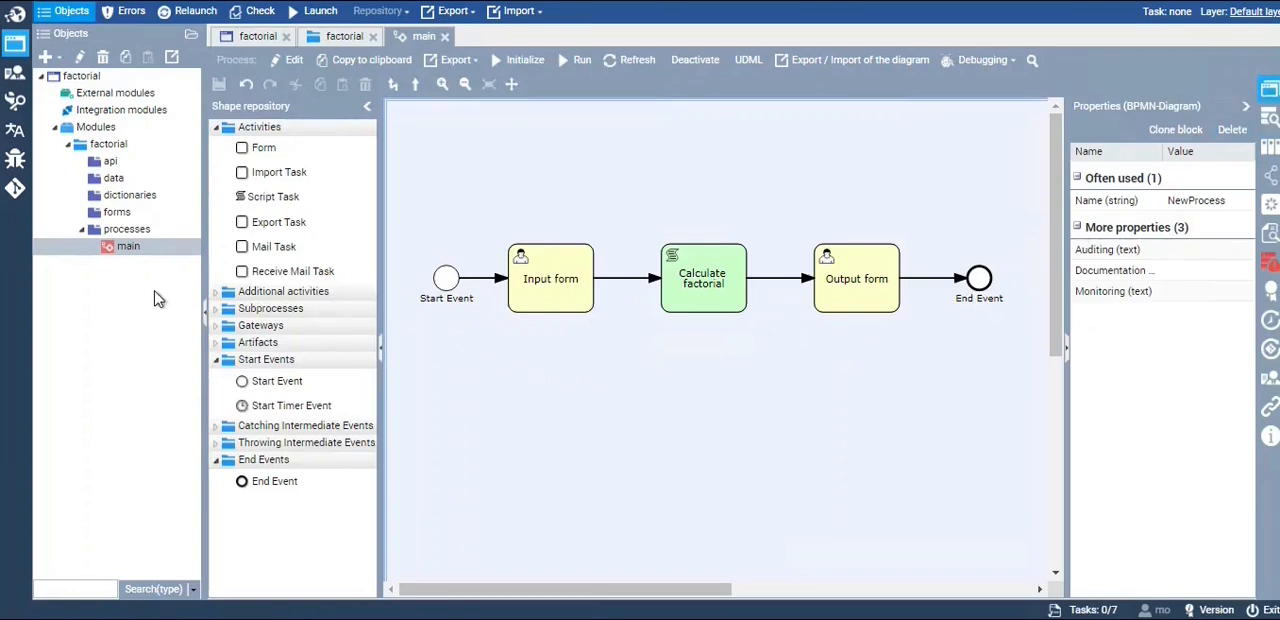
# Create a form named "input_form" in the forms package, with strict context enabled and VCM dialect 2.0 (ru/en)
pyautogui.click(117, 214)
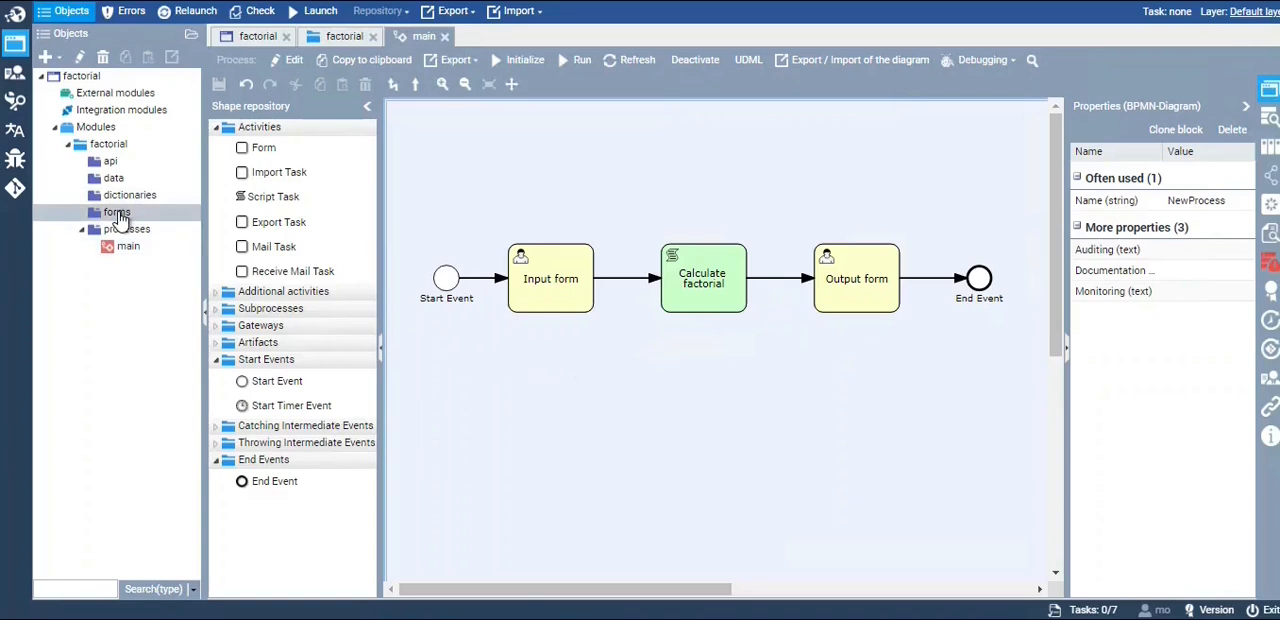
pyautogui.click(47, 58)
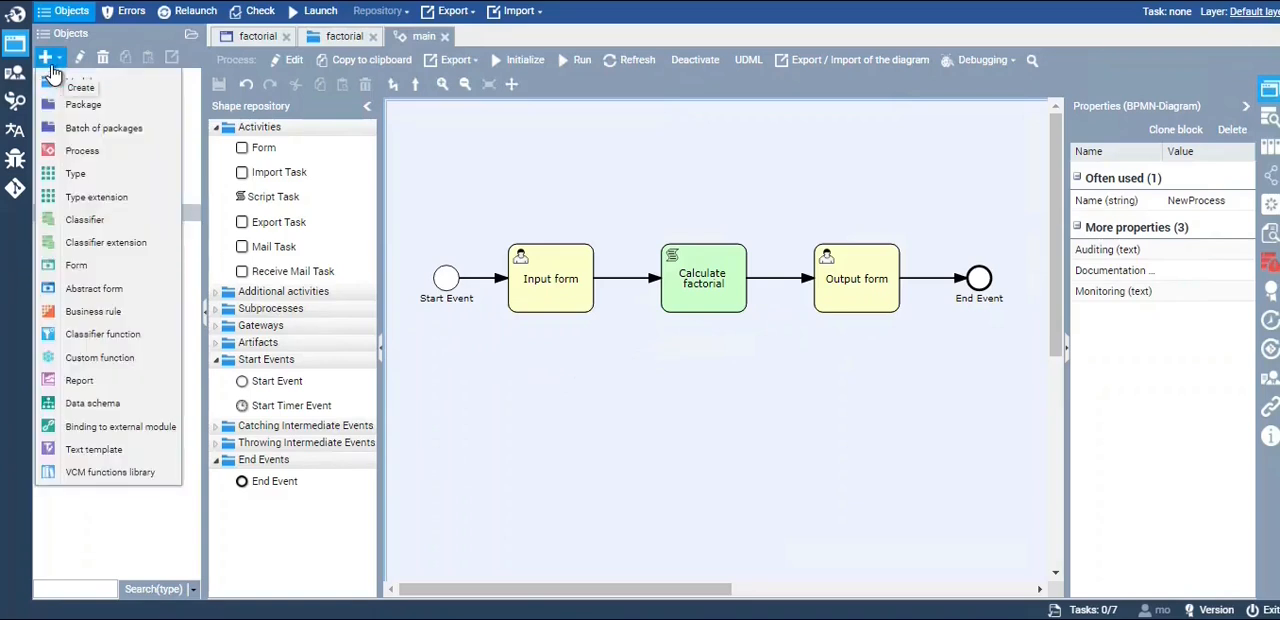
pyautogui.click(98, 272)
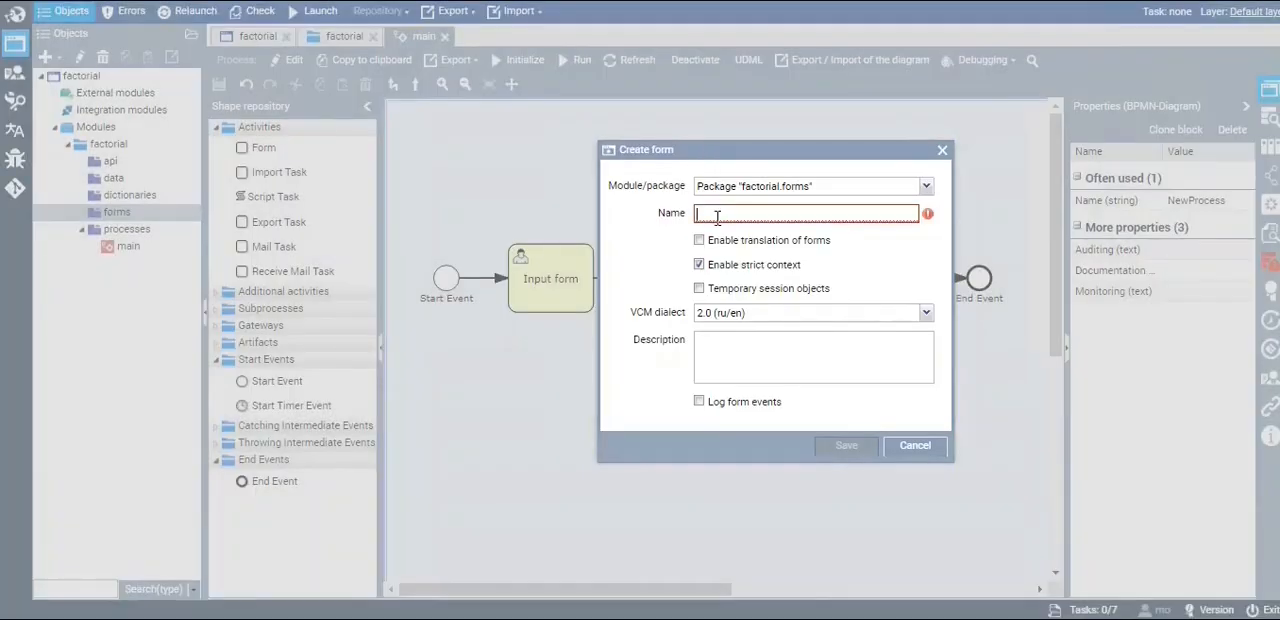
pyautogui.write('input form')
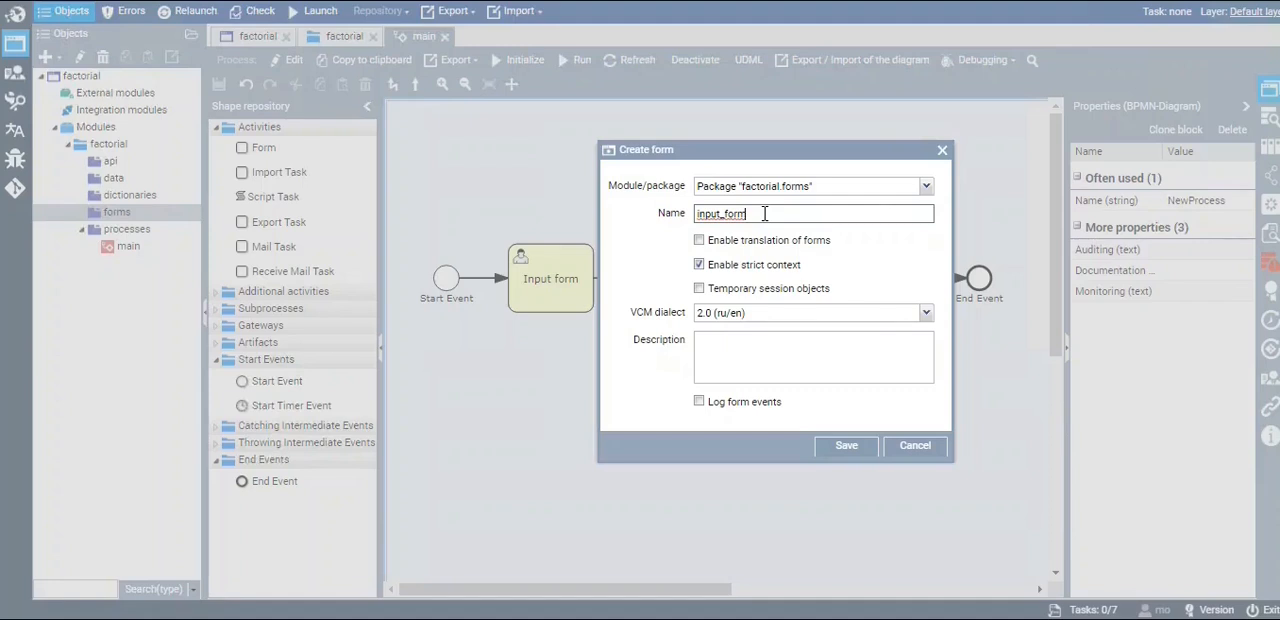
pyautogui.moveTo(801, 265); pyautogui.dragTo(709, 266)
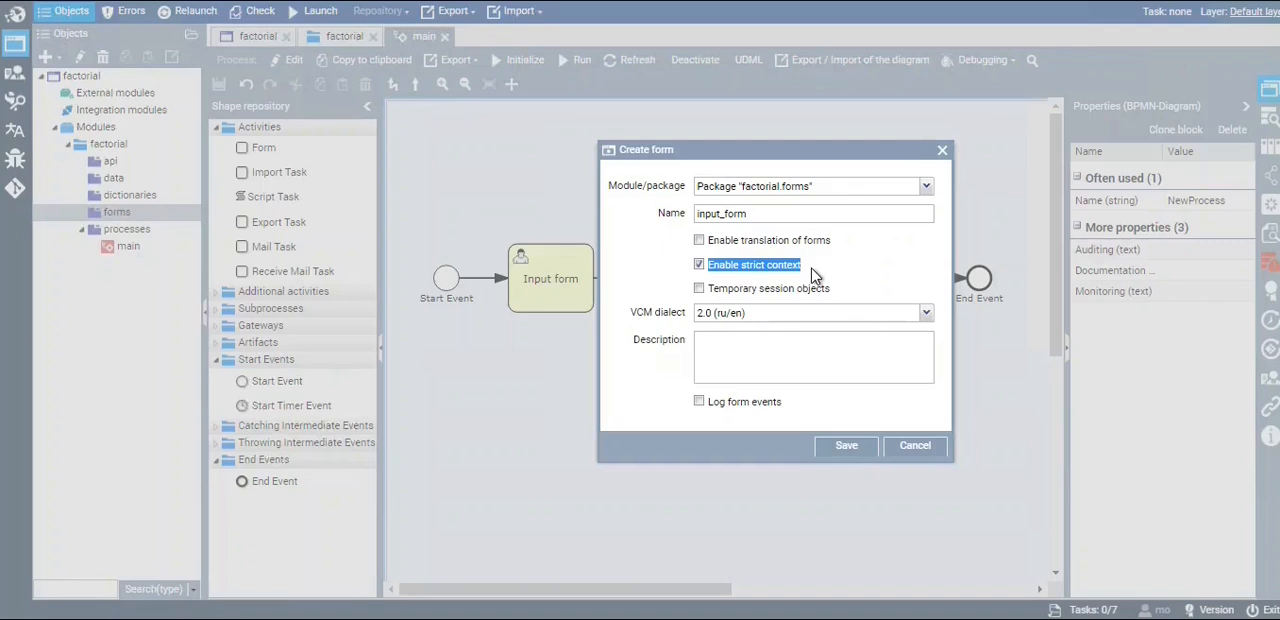
pyautogui.click(843, 444)
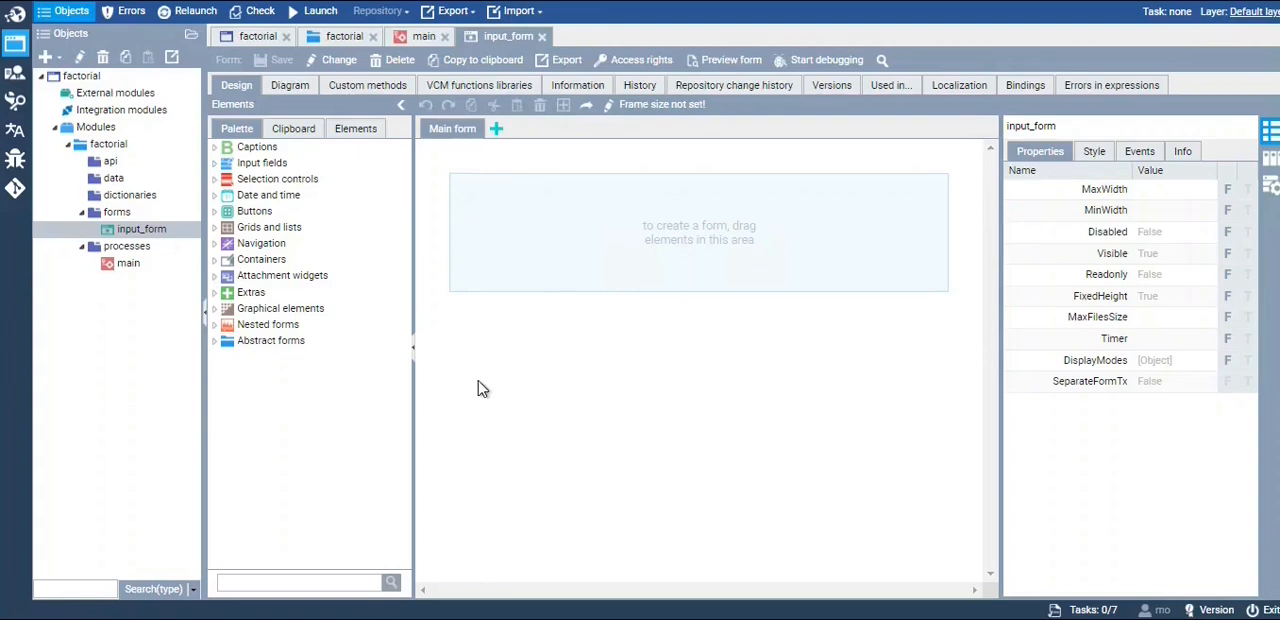
# Examine the input field, selection control, date and time, and button elements available for building the form
pyautogui.click(214, 163)
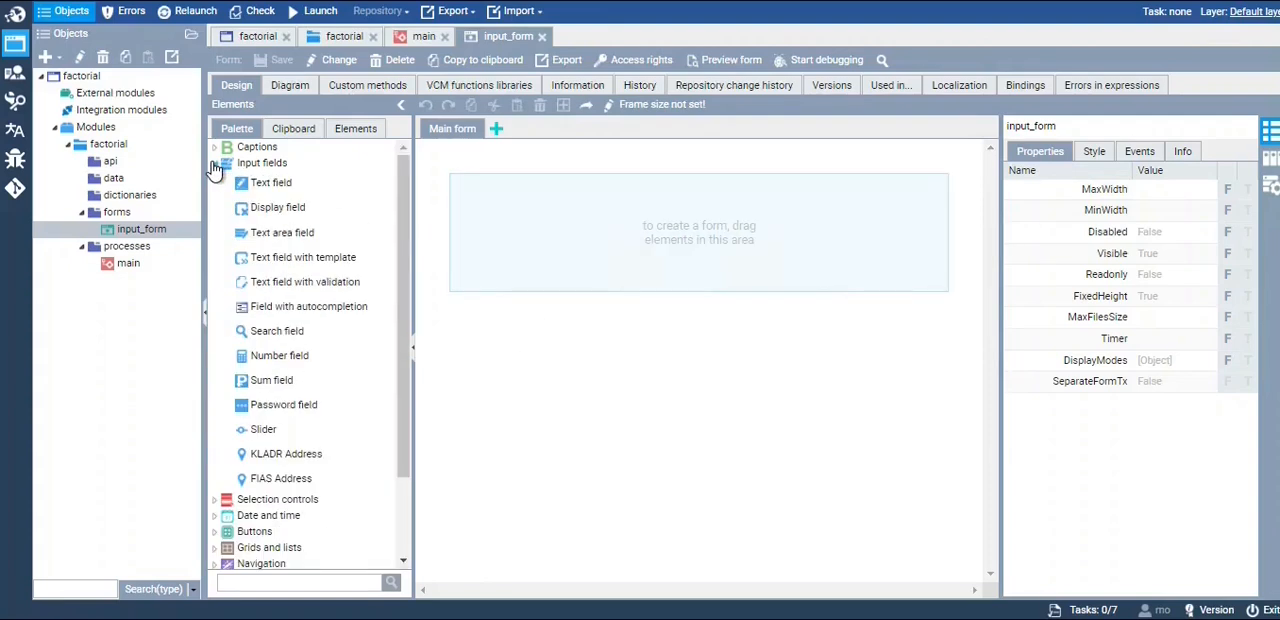
pyautogui.moveTo(405, 254); pyautogui.dragTo(400, 180)
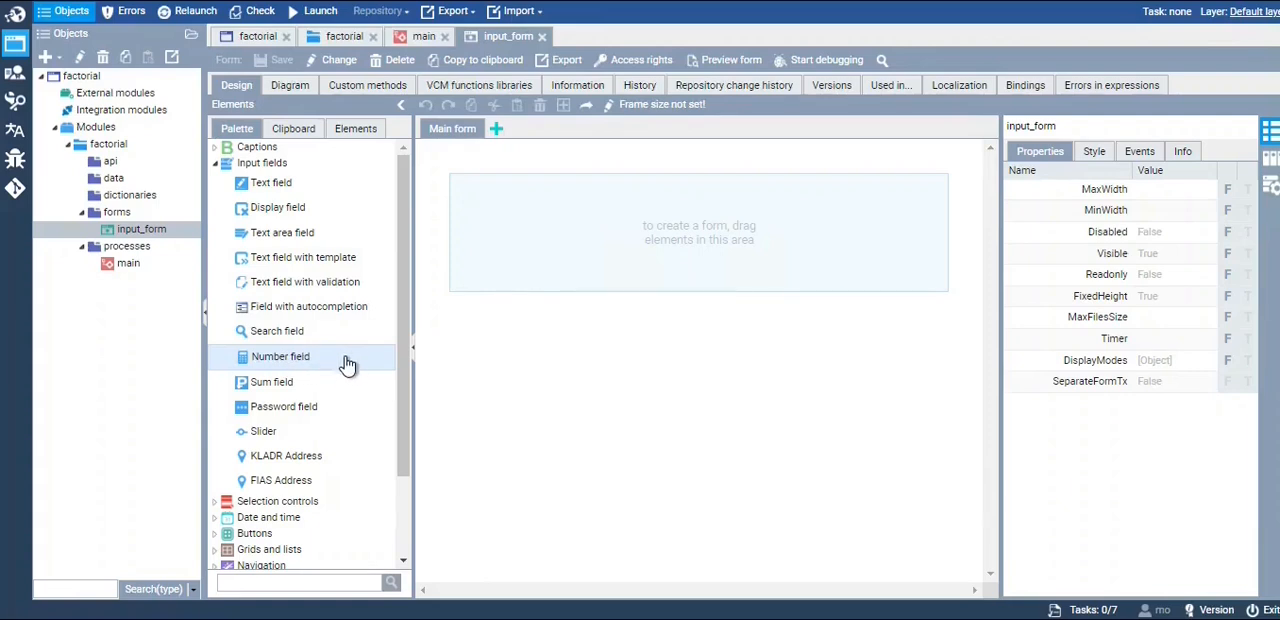
pyautogui.scroll(-3, 328, 393)
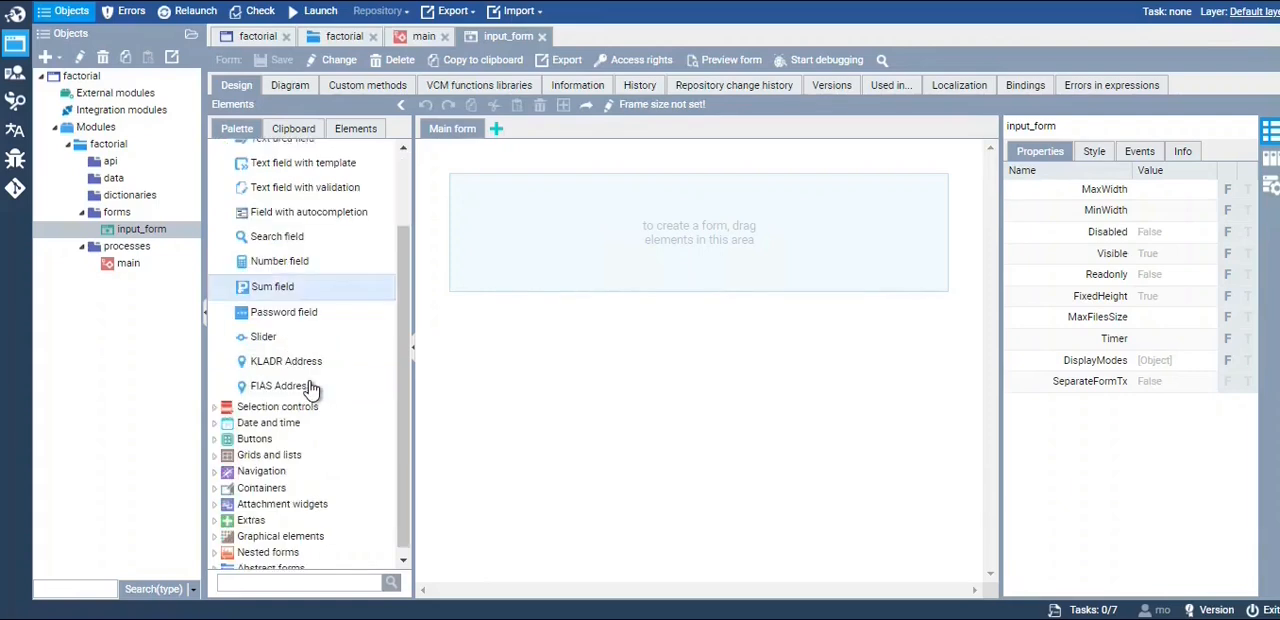
pyautogui.click(224, 400)
pyautogui.scroll(-3, 385, 373)
pyautogui.scroll(-3, 398, 362)
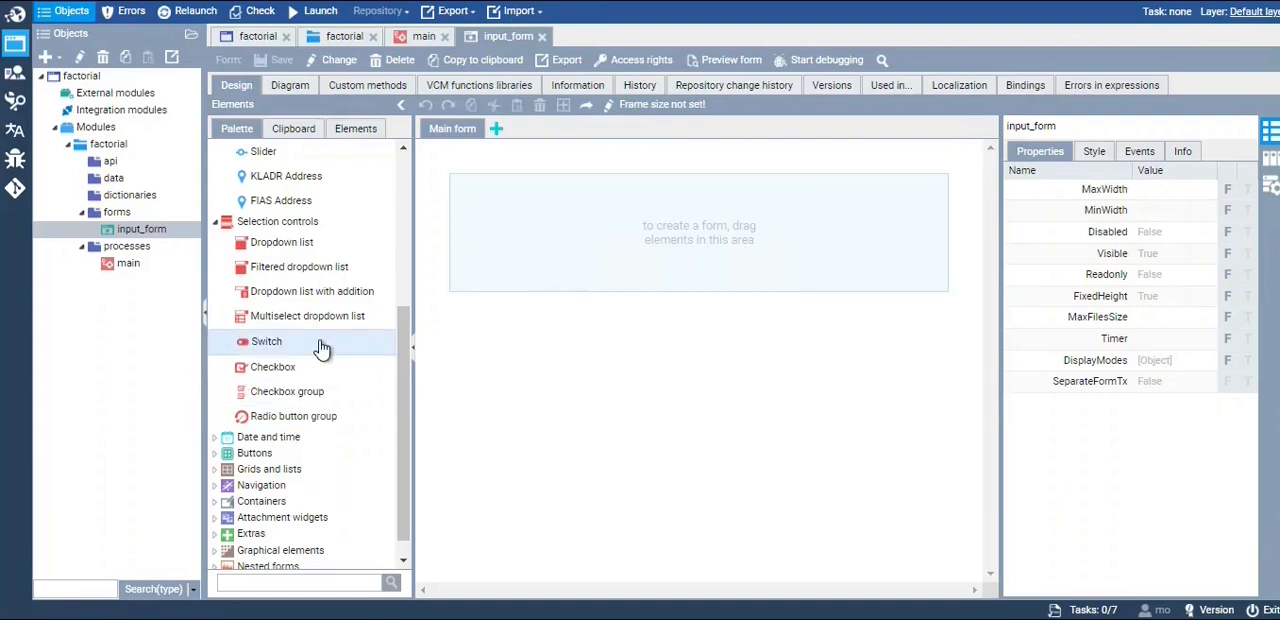
pyautogui.scroll(-1, 280, 368)
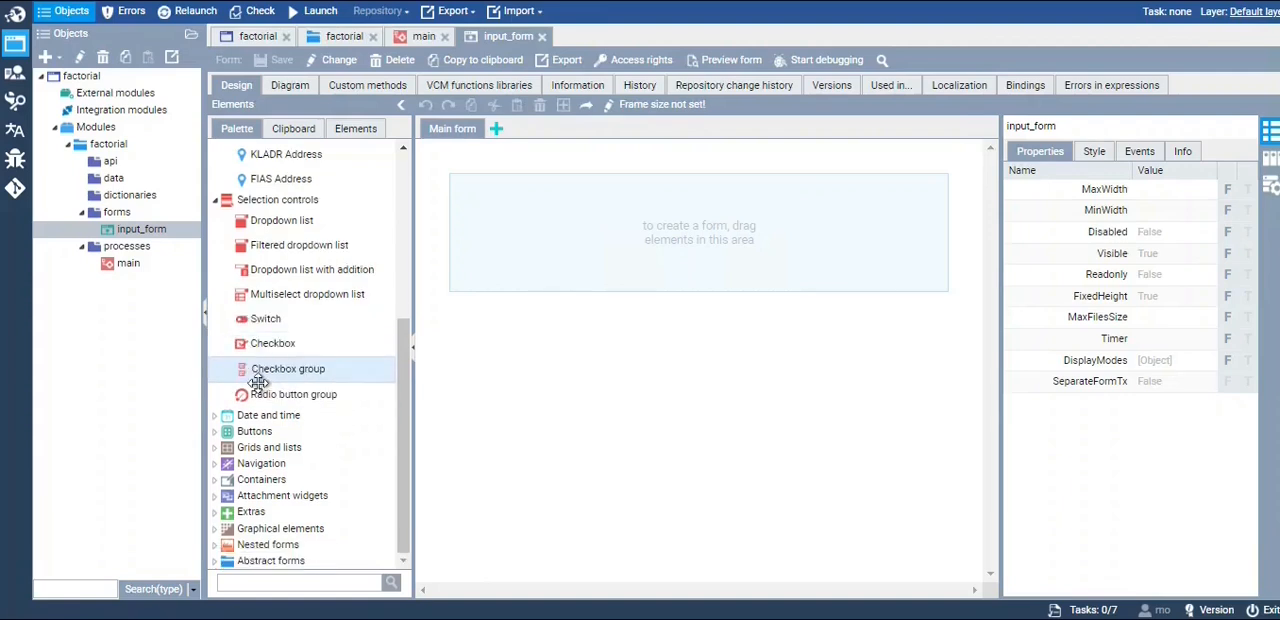
pyautogui.click(214, 416)
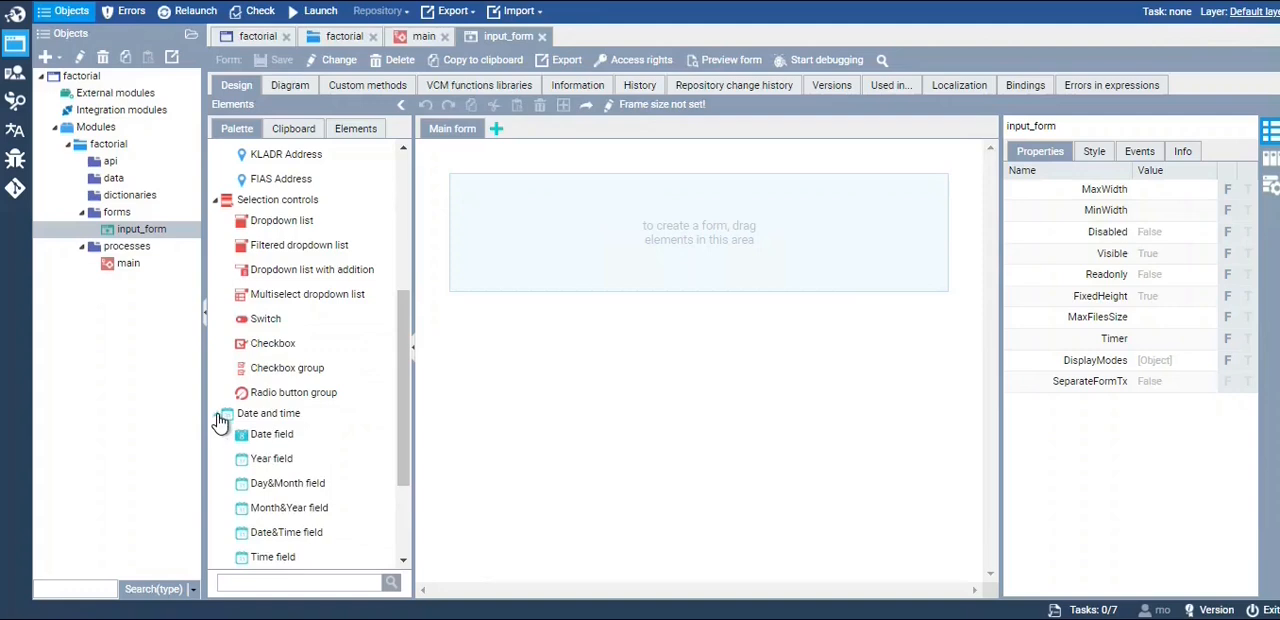
pyautogui.scroll(-2, 215, 413)
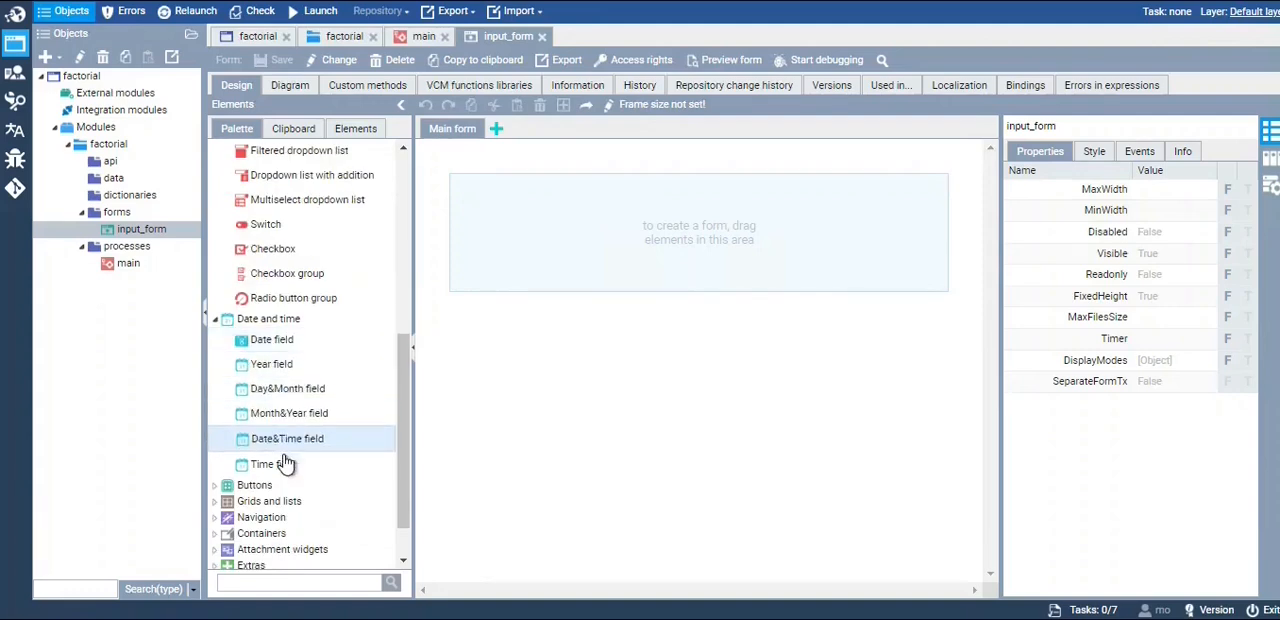
pyautogui.moveTo(405, 442); pyautogui.dragTo(400, 472)
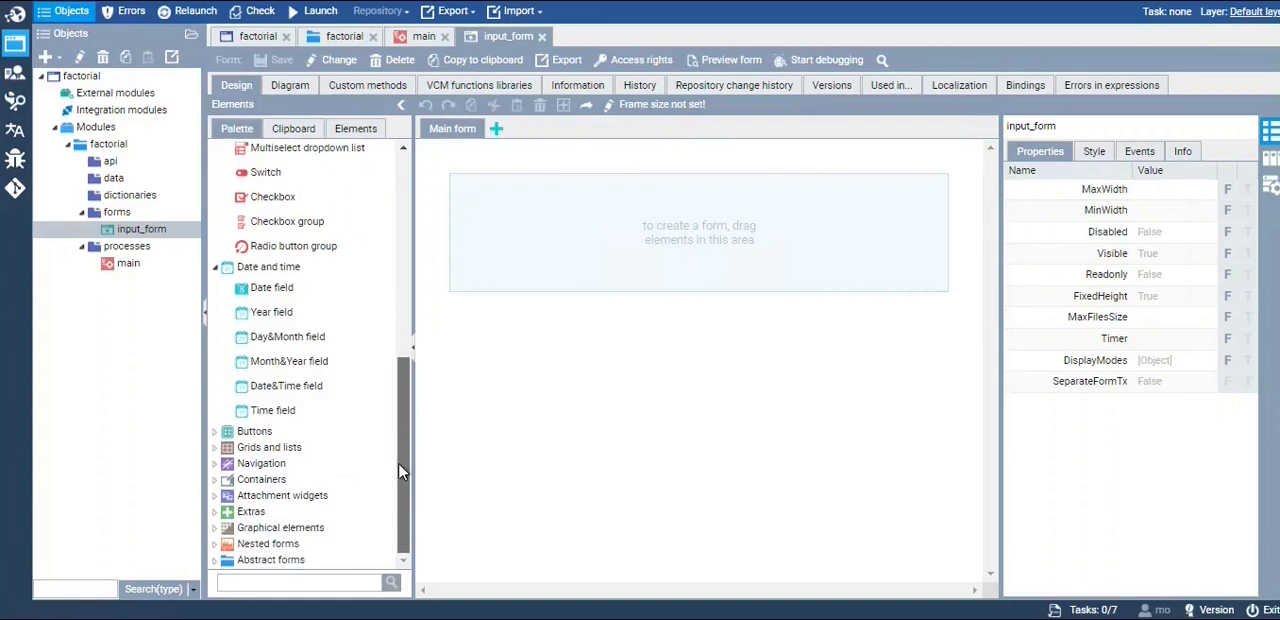
pyautogui.click(215, 431)
# Place a Number field from the input field elements in the empty main form area of input_form
pyautogui.moveTo(405, 428)
pyautogui.mouseDown()
pyautogui.moveTo(399, 440)
pyautogui.moveTo(405, 427)
pyautogui.mouseUp()
pyautogui.scroll(5, 218, 259)
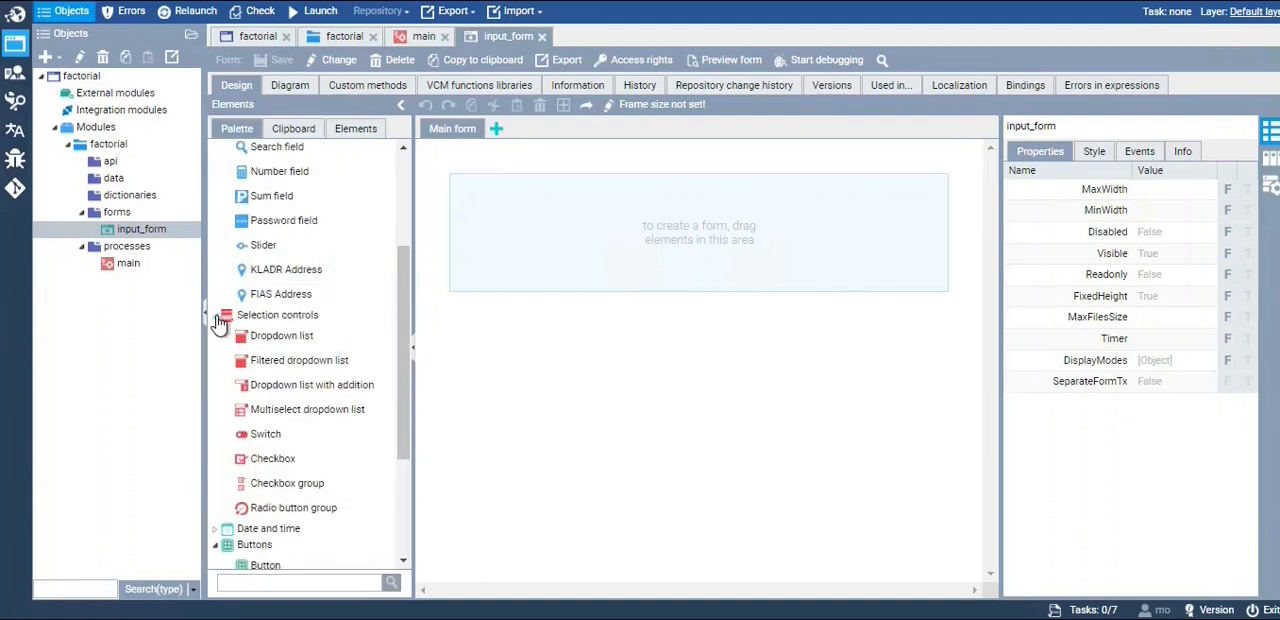
pyautogui.click(217, 316)
pyautogui.moveTo(403, 286); pyautogui.dragTo(409, 194)
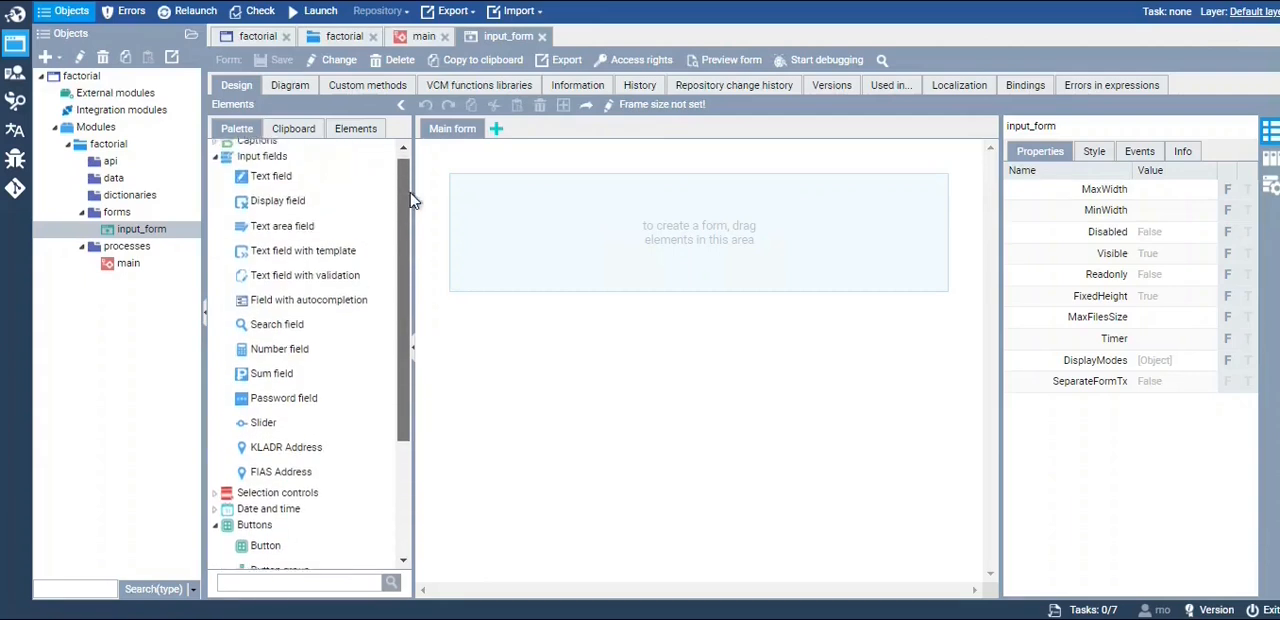
pyautogui.moveTo(350, 356); pyautogui.dragTo(518, 211)
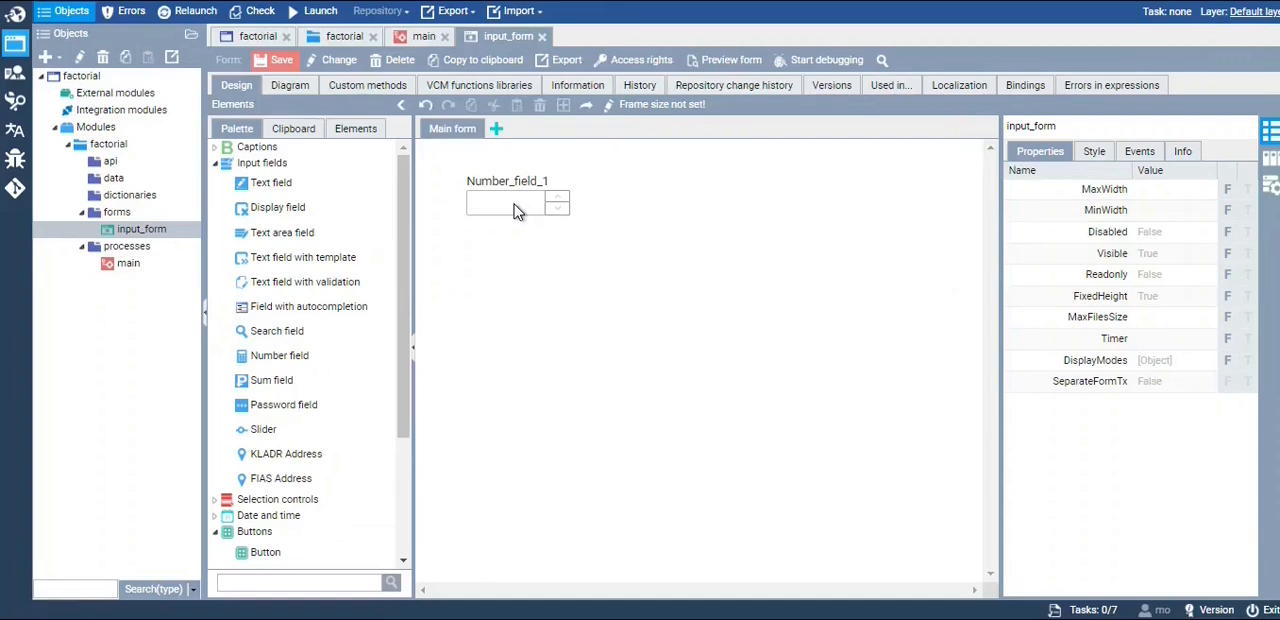
# Place a Button element below the number field on the main form of input_form
pyautogui.click(516, 209)
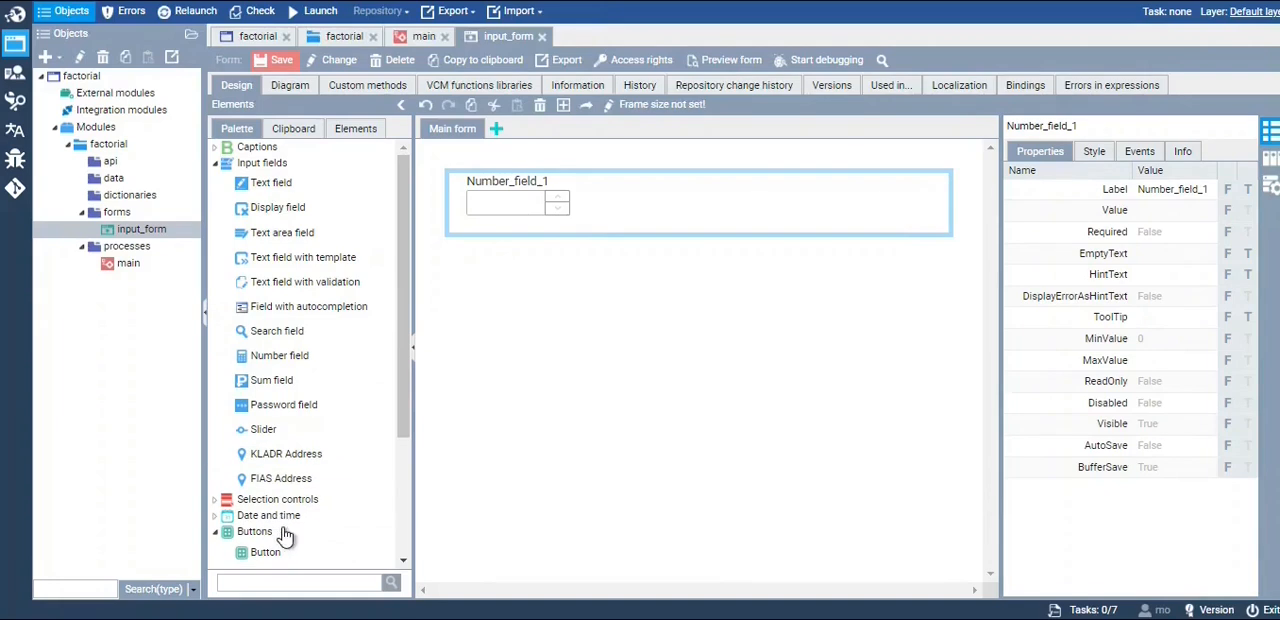
pyautogui.moveTo(265, 555); pyautogui.dragTo(508, 263)
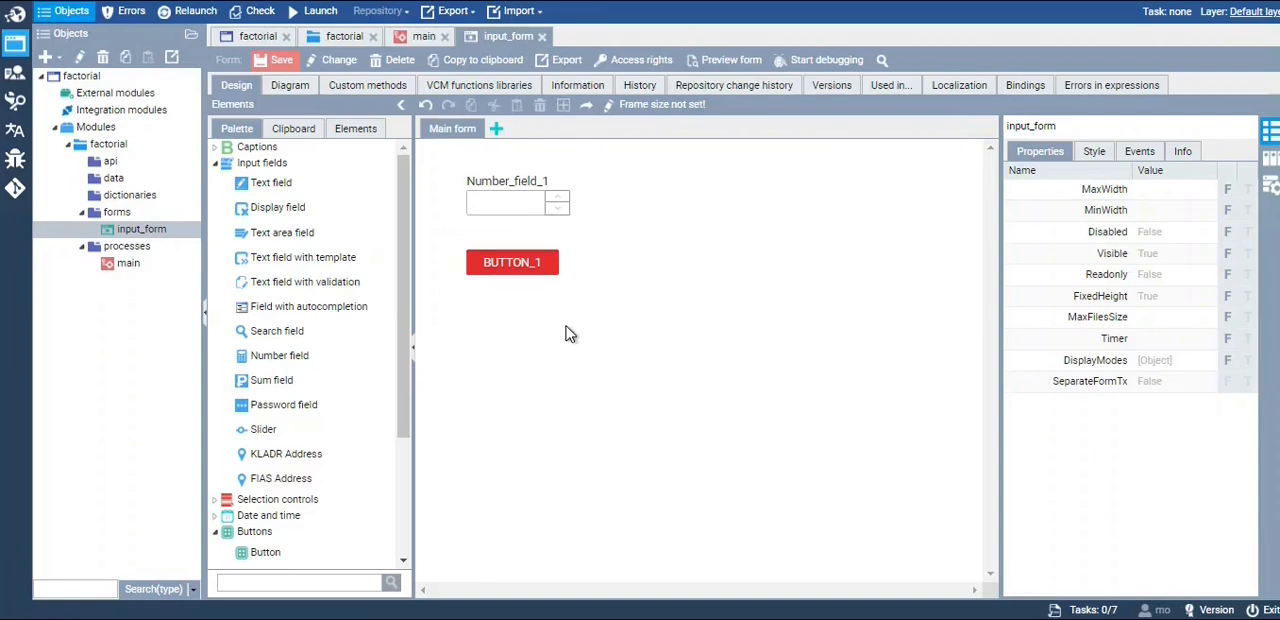
# Create a form attribute named "input" on input_form, marked as an input attribute with type Integer
pyautogui.click(1270, 158)
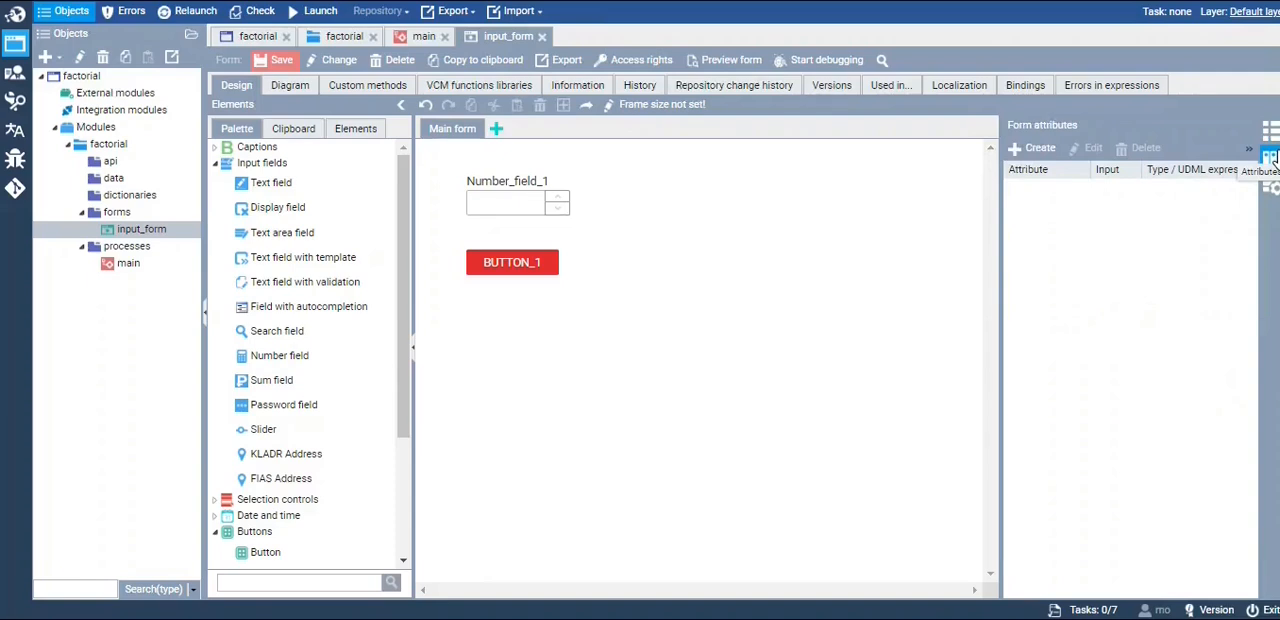
pyautogui.click(1040, 150)
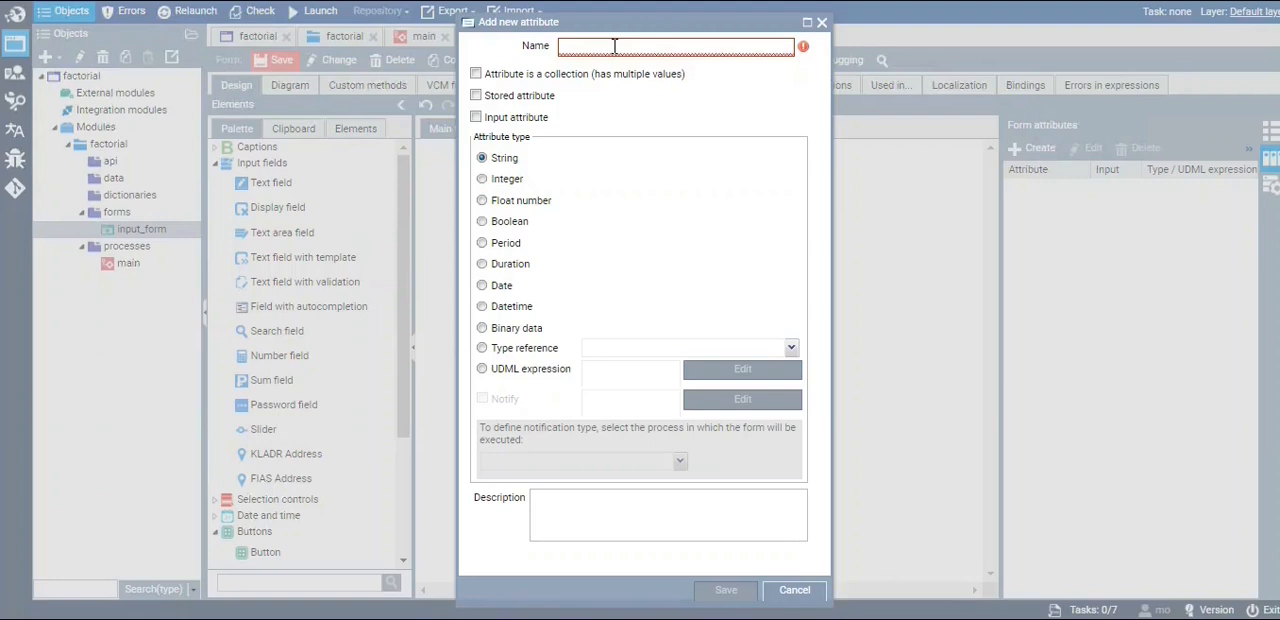
pyautogui.write('input')
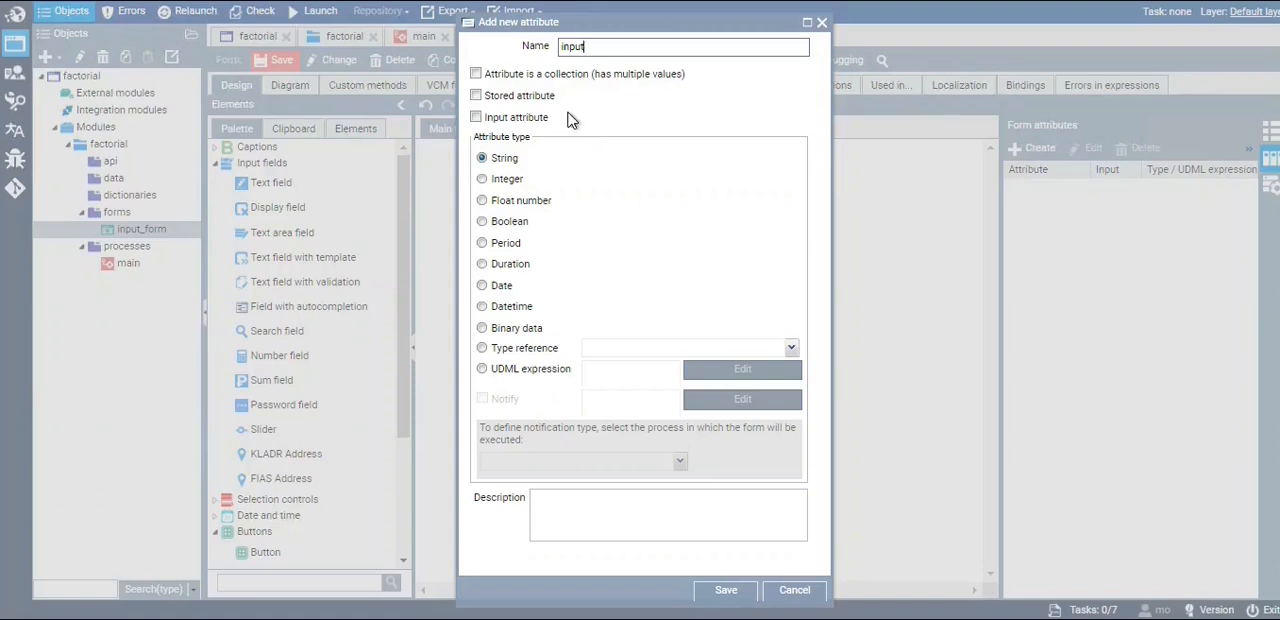
pyautogui.doubleClick(565, 47)
pyautogui.click(599, 132)
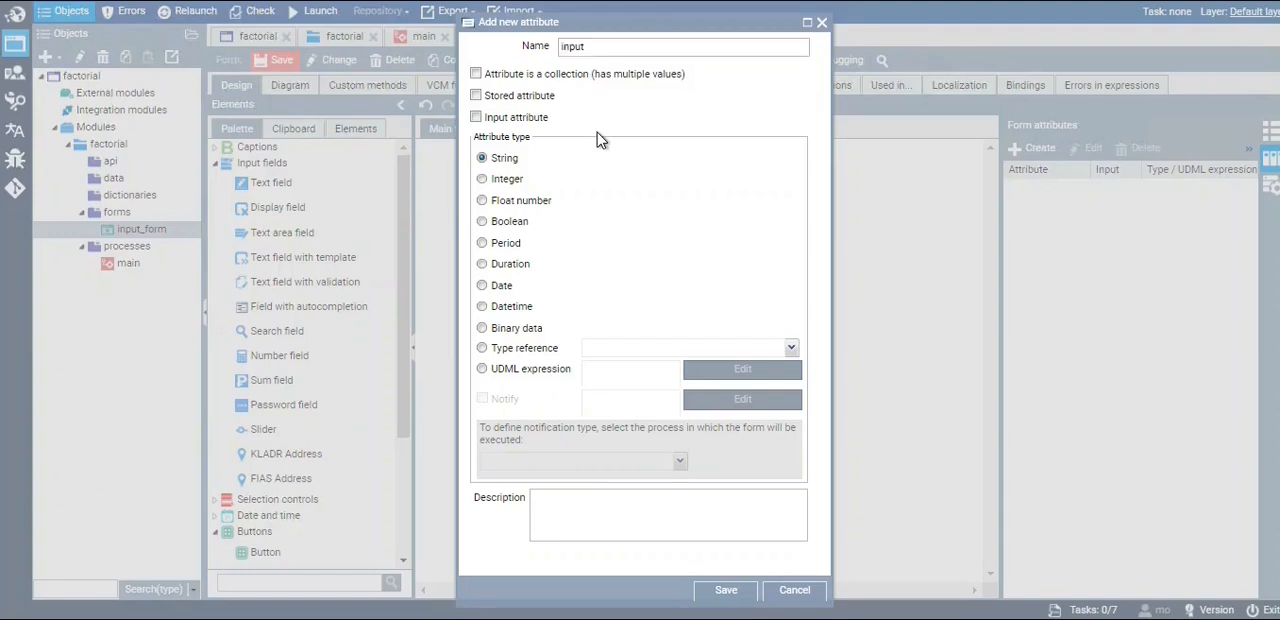
pyautogui.click(540, 119)
pyautogui.moveTo(557, 118); pyautogui.dragTo(484, 118)
pyautogui.click(565, 124)
pyautogui.click(510, 181)
pyautogui.click(726, 590)
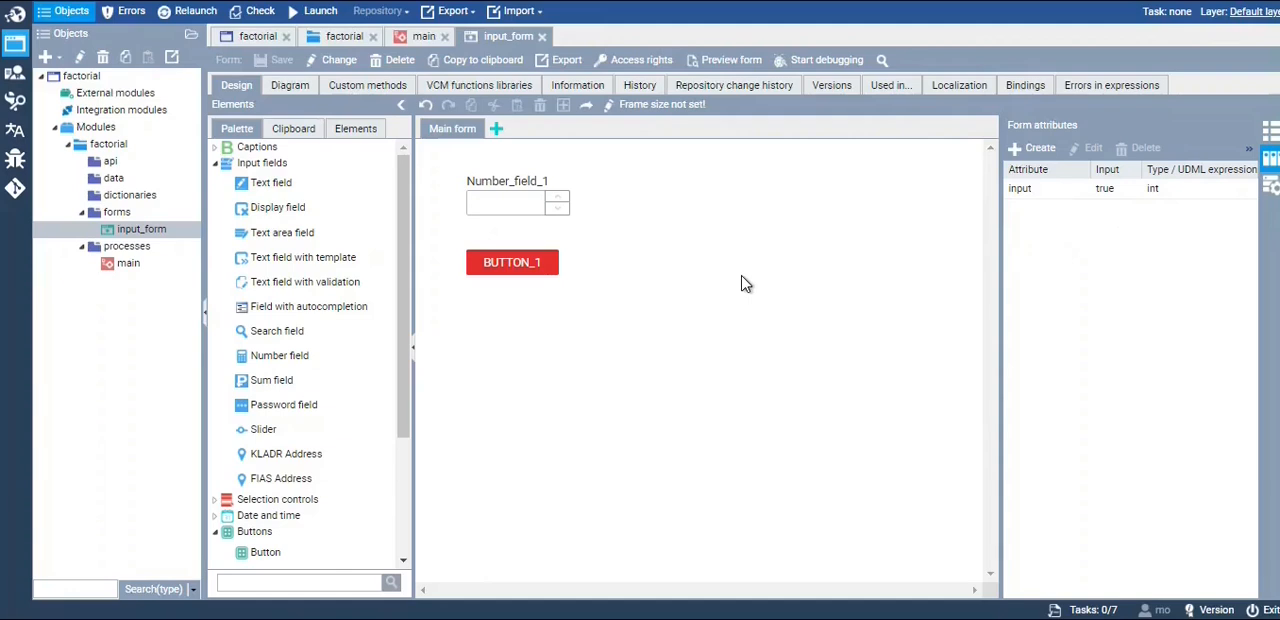
# Rename the number field on input_form to Number_field_input
pyautogui.click(556, 206)
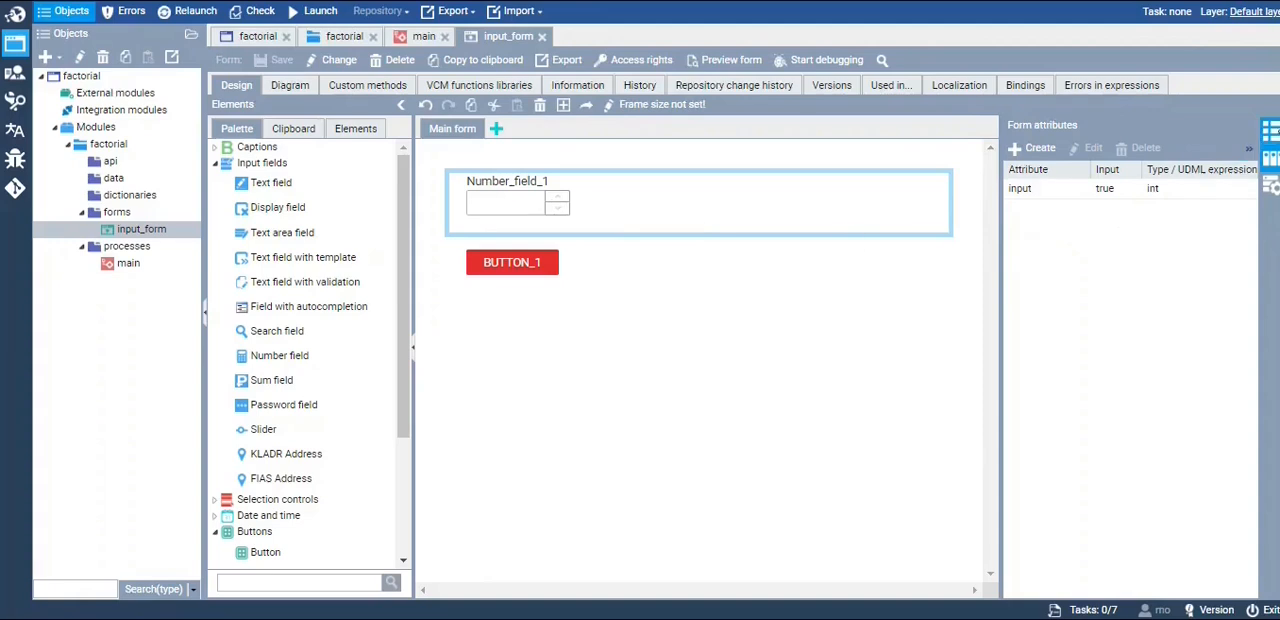
pyautogui.click(1270, 130)
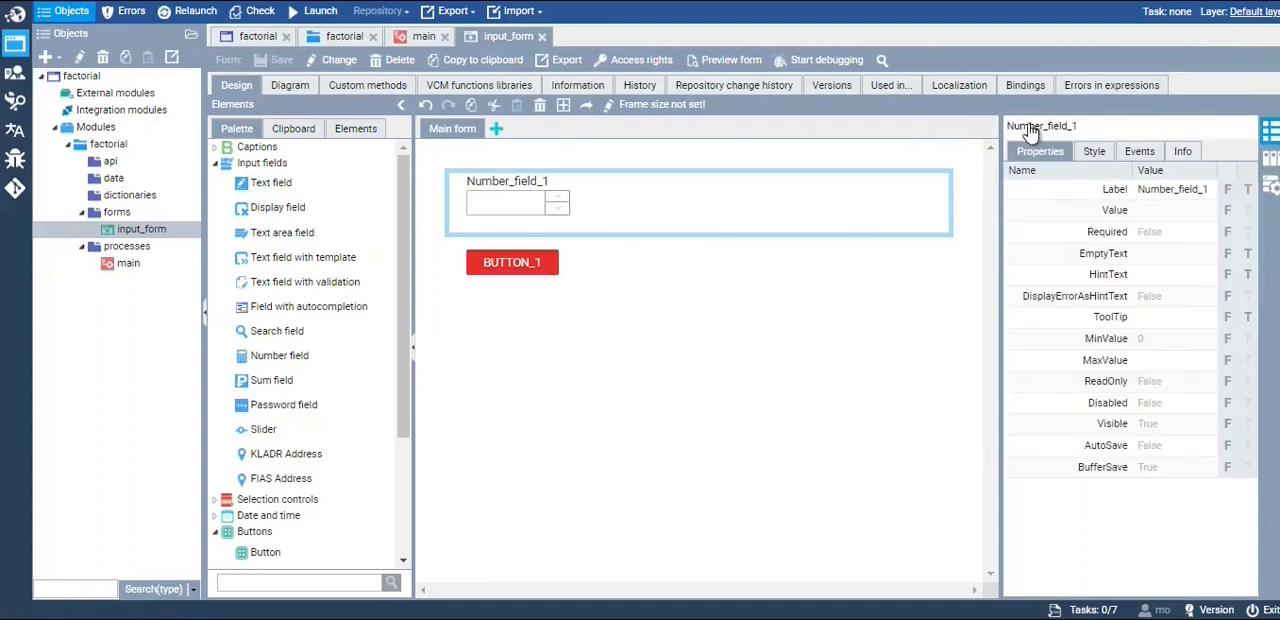
pyautogui.click(1119, 127)
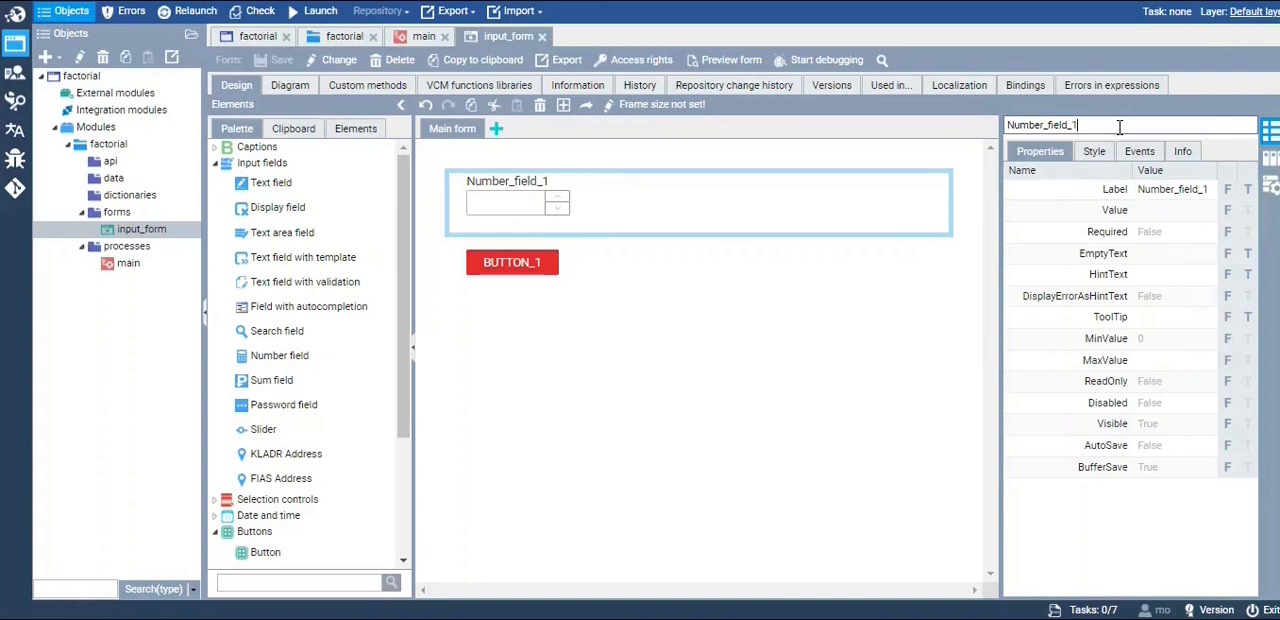
pyautogui.press('BackSpace')
pyautogui.write('input')
# Set the label of Number_field_input to "Enter a number"
pyautogui.click(1163, 197)
pyautogui.click(1193, 191)
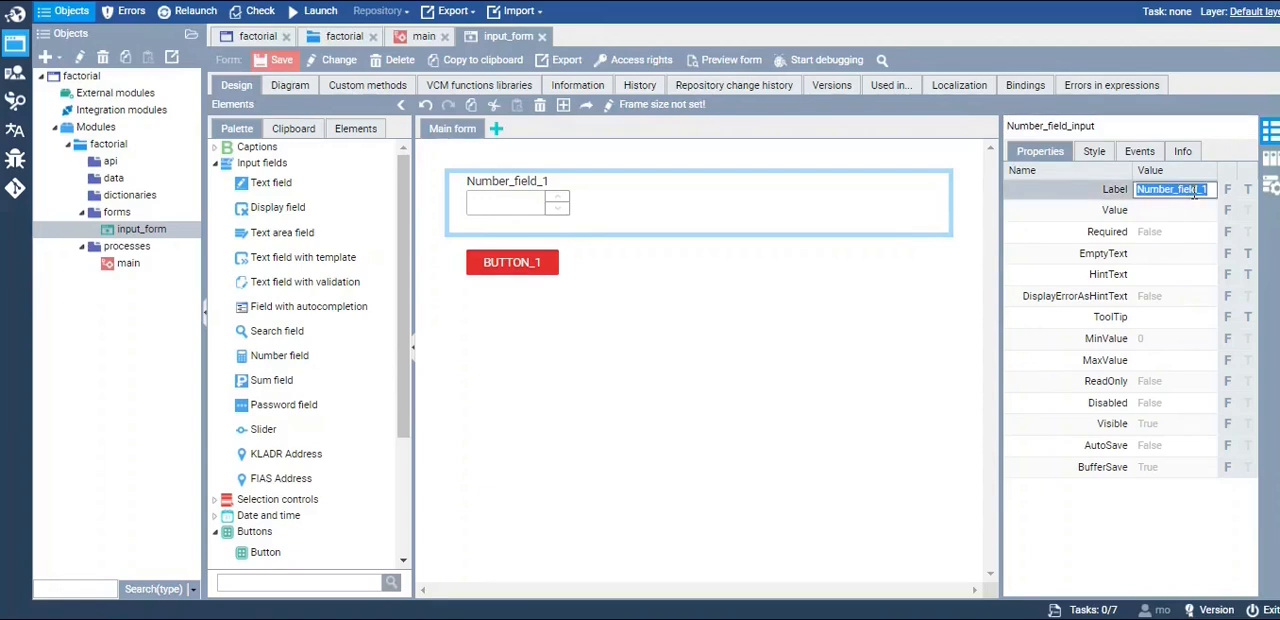
pyautogui.press('BackSpace')
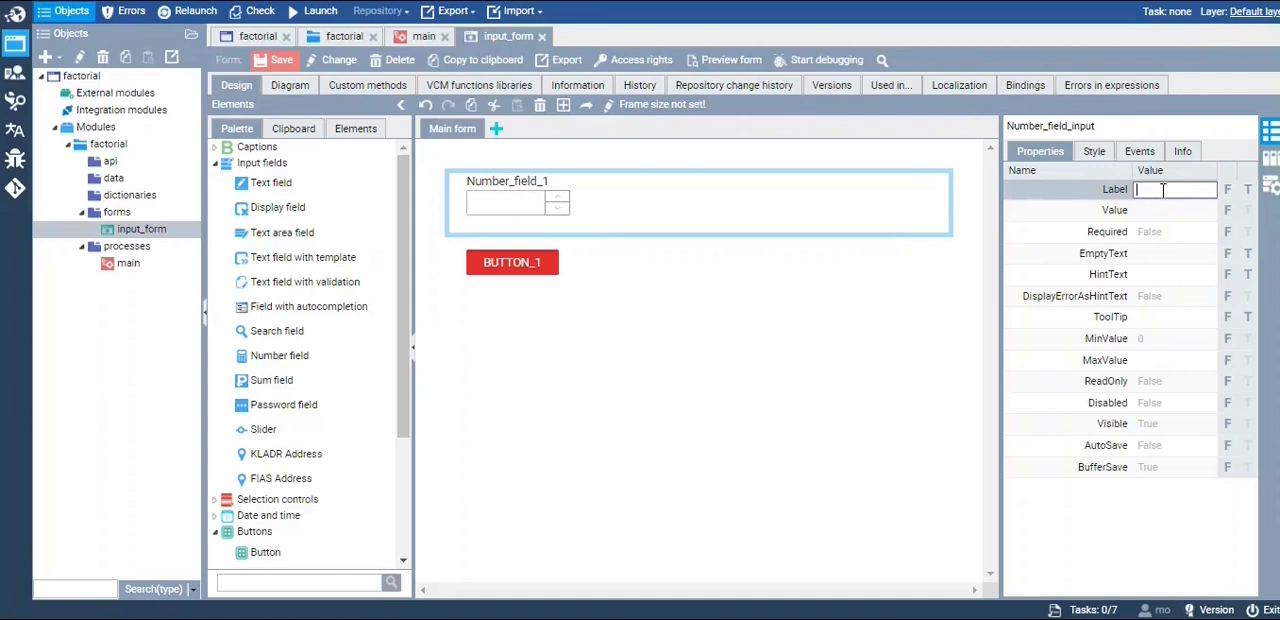
pyautogui.write('Enter a number')
pyautogui.click(738, 304)
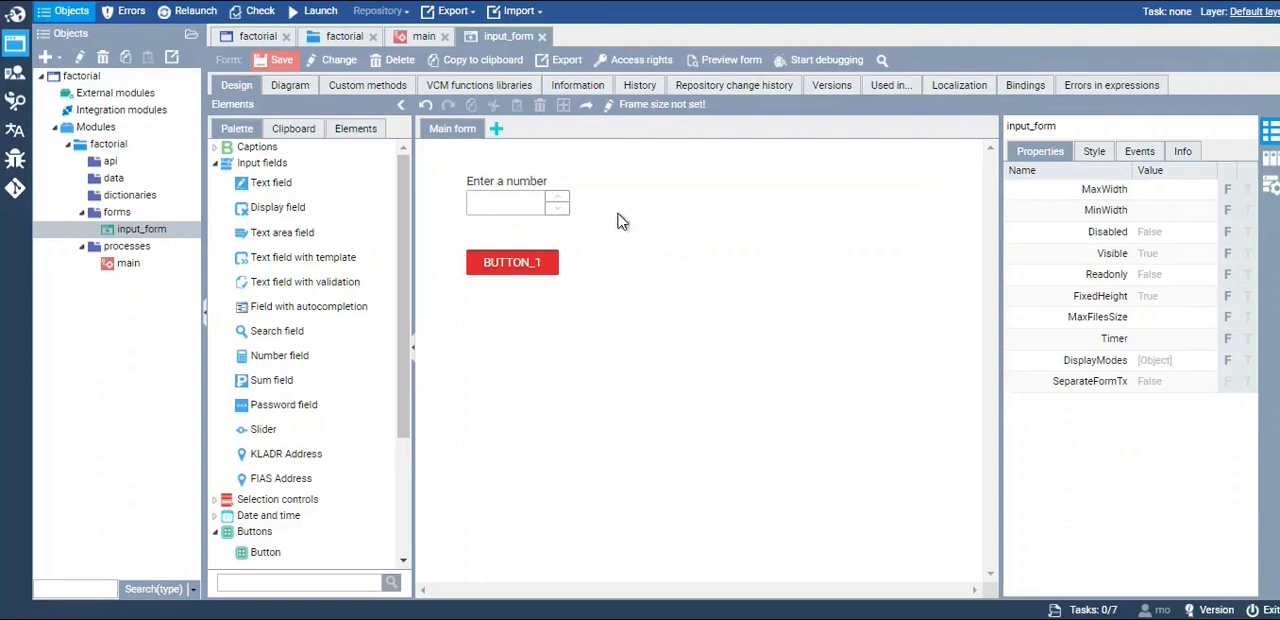
# Bind the Value property of Number_field_input to the form attribute "input" with a UDML expression
pyautogui.click(541, 212)
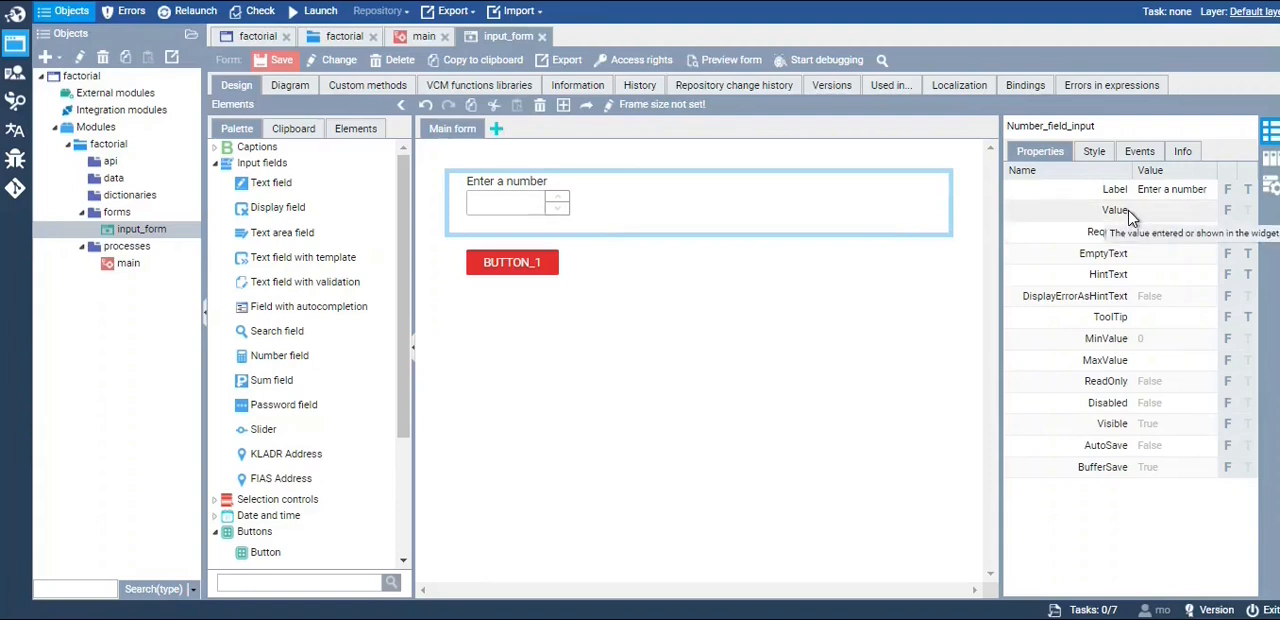
pyautogui.click(1229, 213)
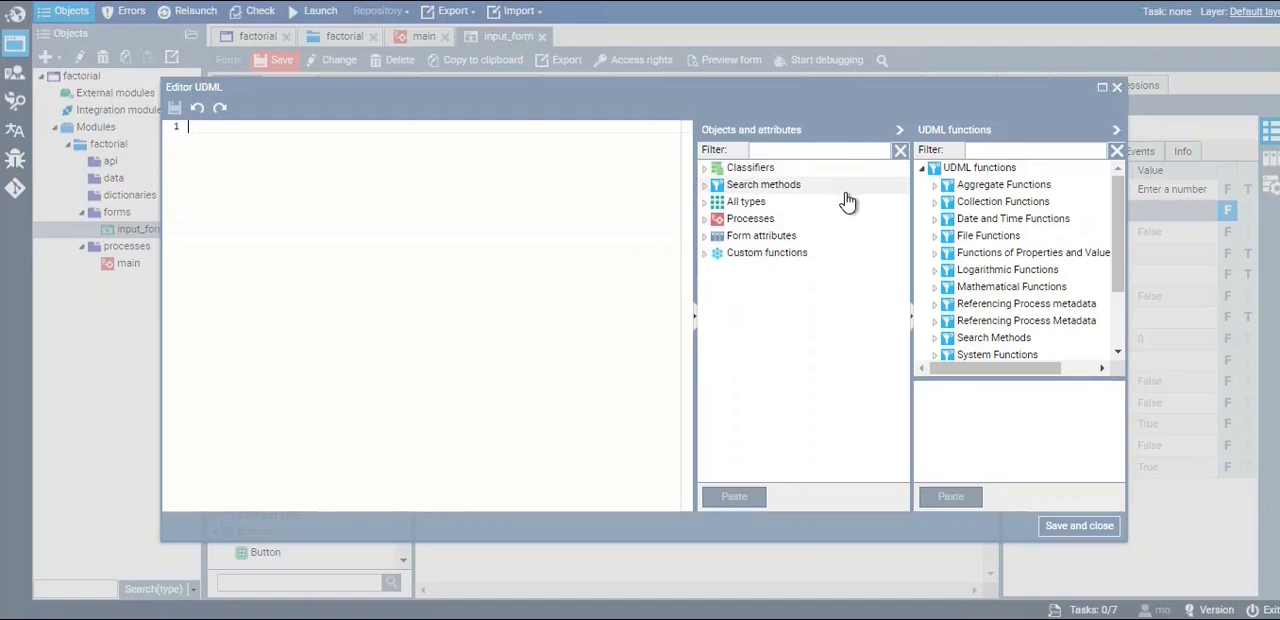
pyautogui.click(706, 237)
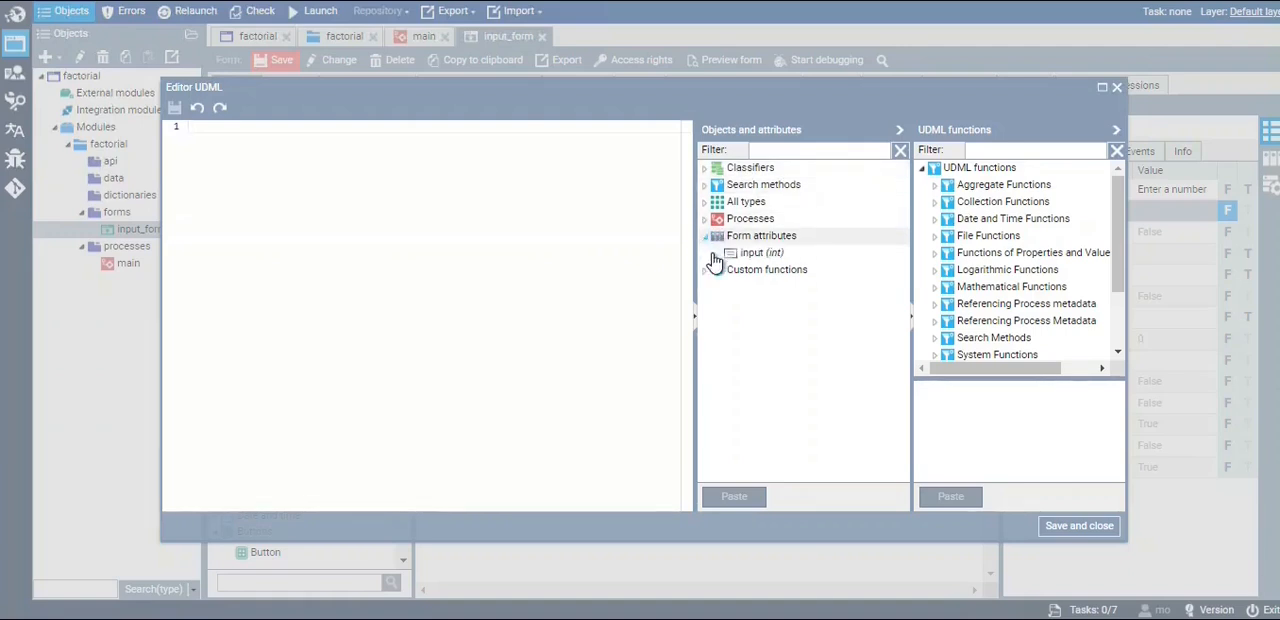
pyautogui.click(757, 258)
pyautogui.doubleClick(787, 262)
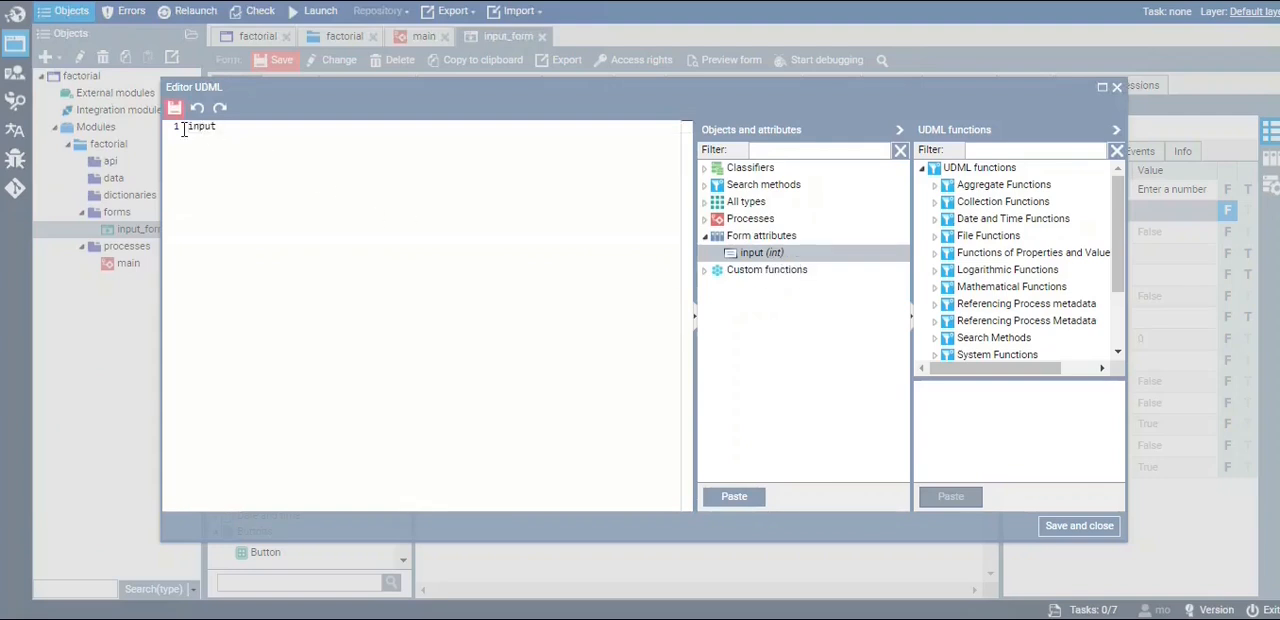
pyautogui.click(1055, 530)
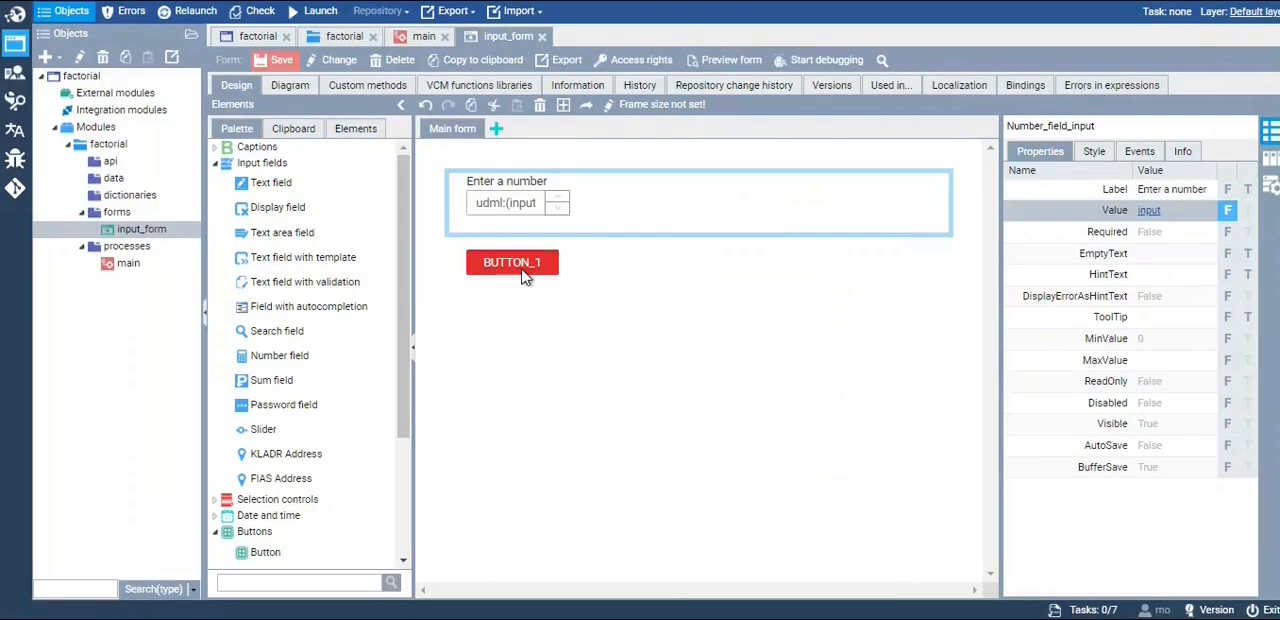
# Rename the form's button to Button_calculate with the label "Calculate", and save input_form
pyautogui.click(523, 276)
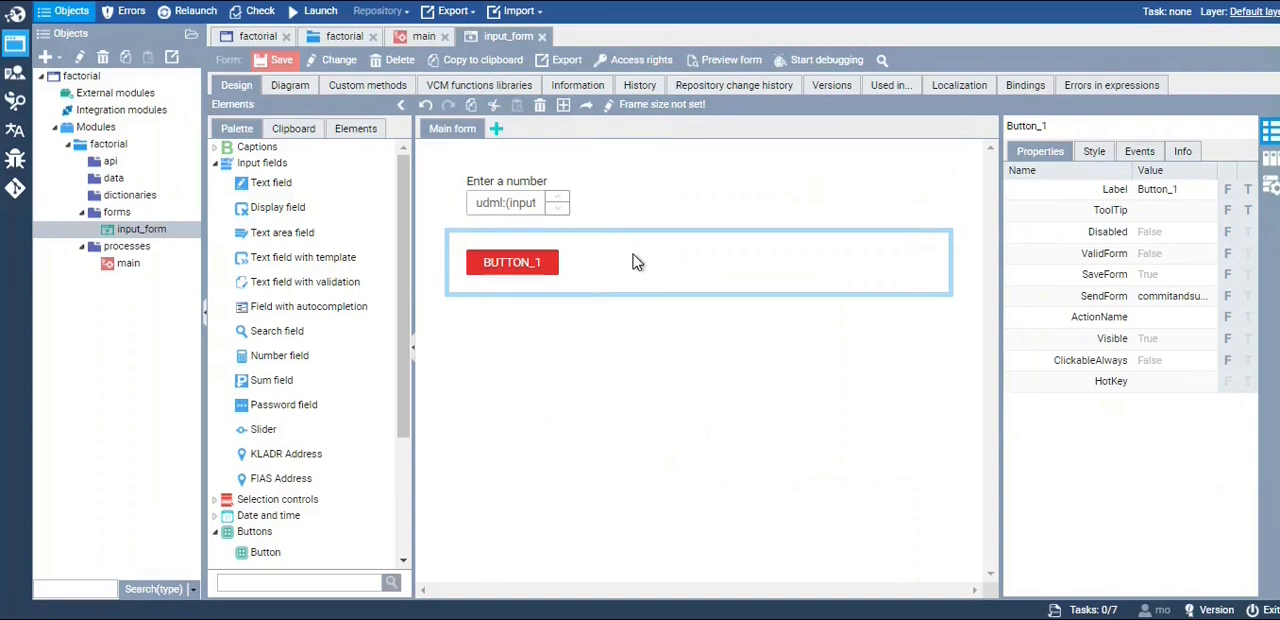
pyautogui.click(1084, 128)
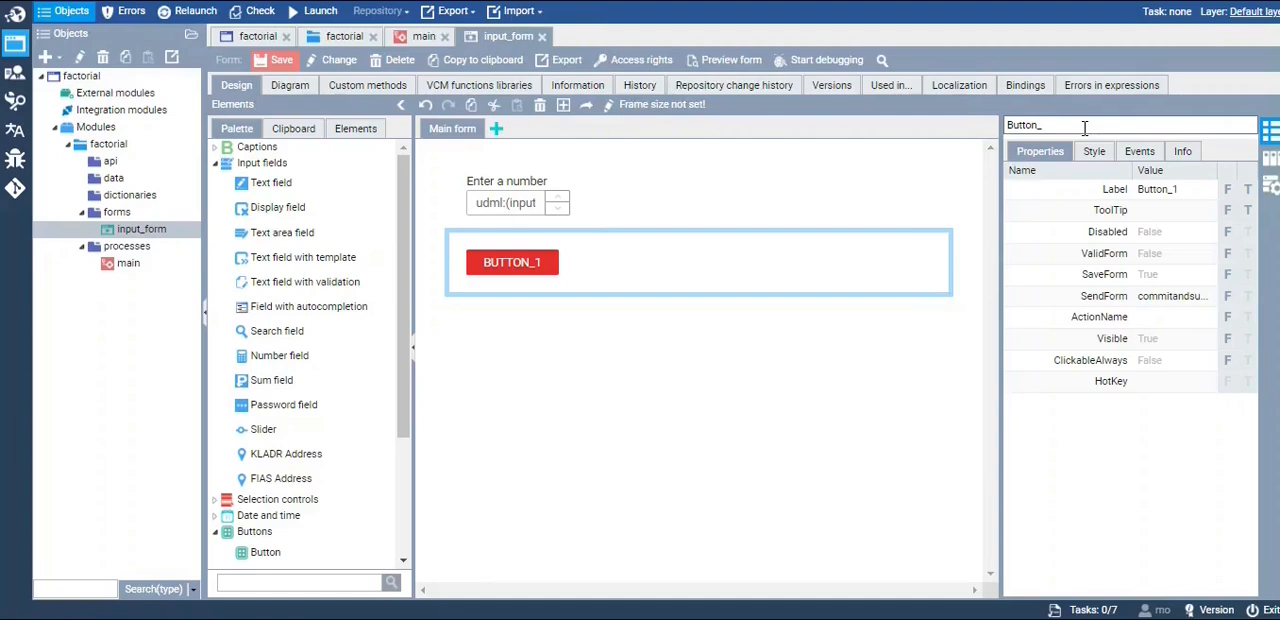
pyautogui.write('calculate')
pyautogui.click(1190, 191)
pyautogui.click(1199, 189)
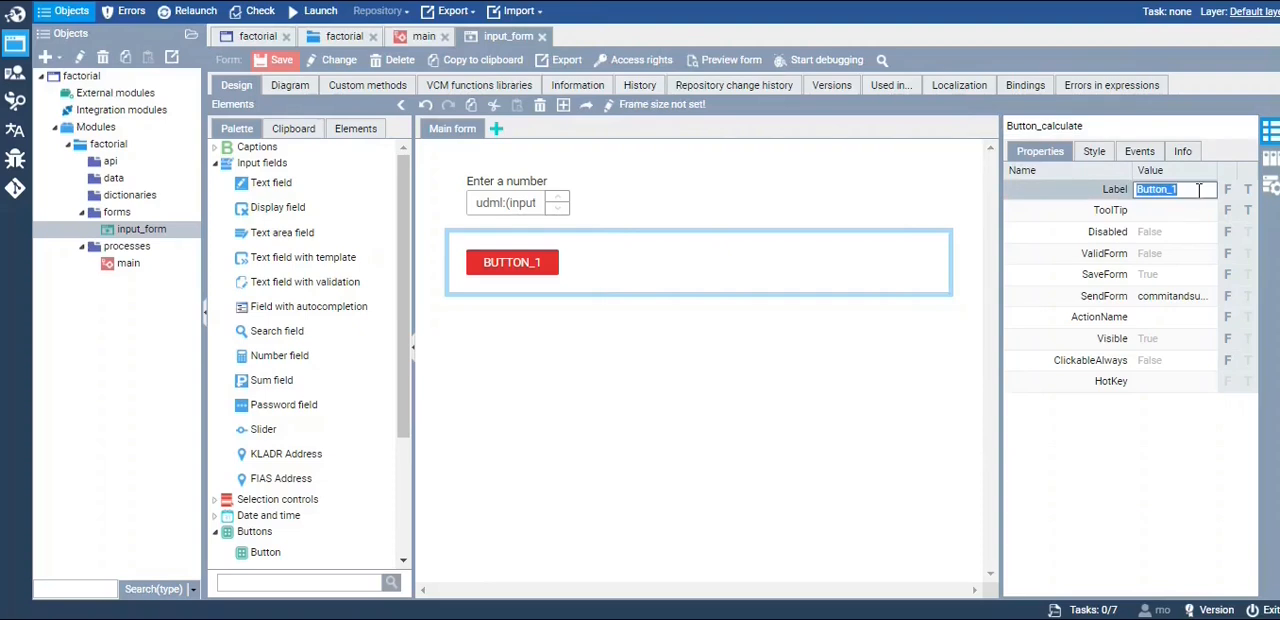
pyautogui.write('Calculate')
pyautogui.click(606, 305)
pyautogui.click(283, 62)
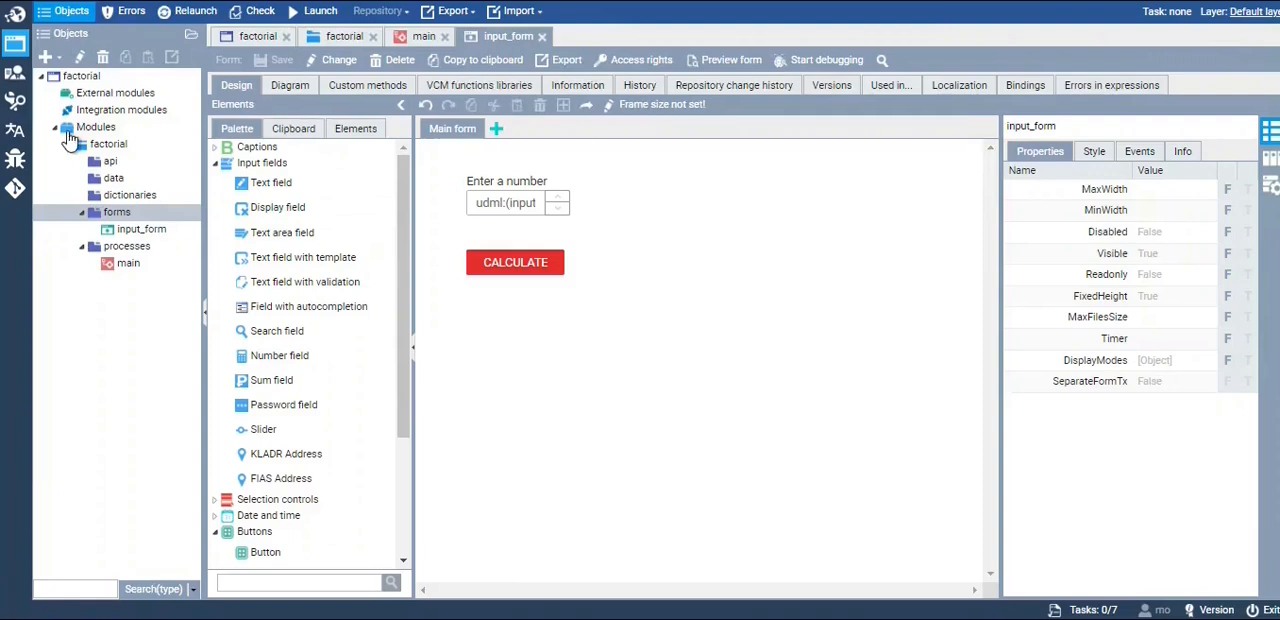
# Create a form named "output_form" in the factorial.forms package, with strict context enabled and VCM dialect 2.0 (ru/en)
pyautogui.click(55, 60)
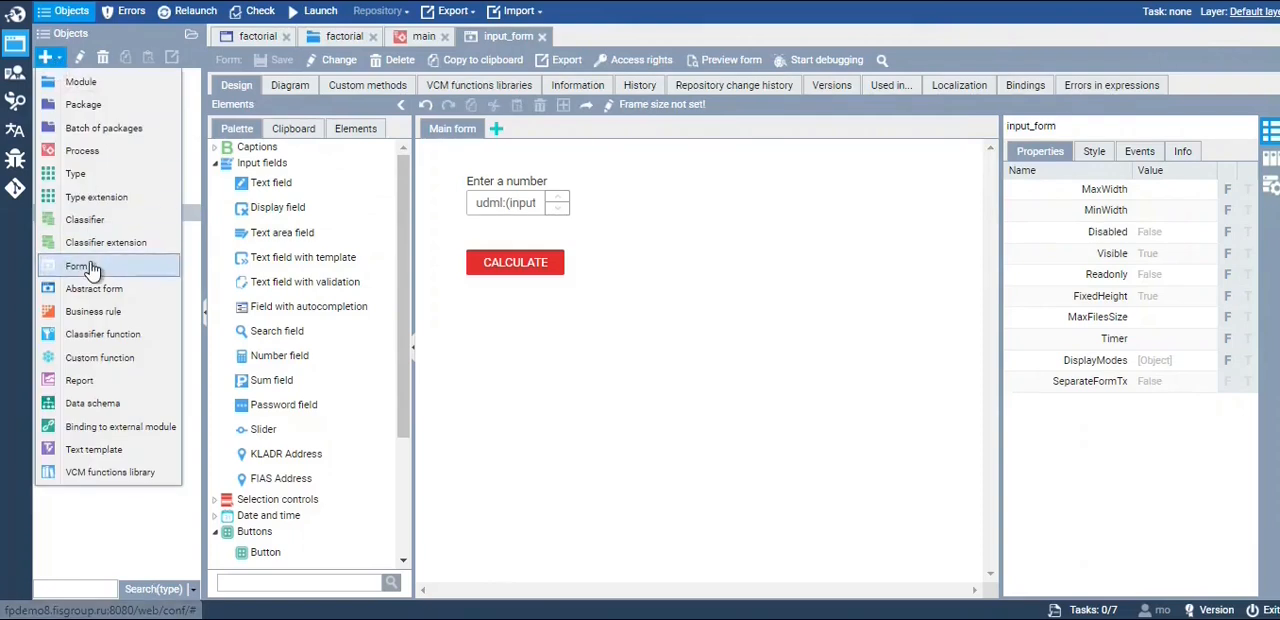
pyautogui.click(92, 267)
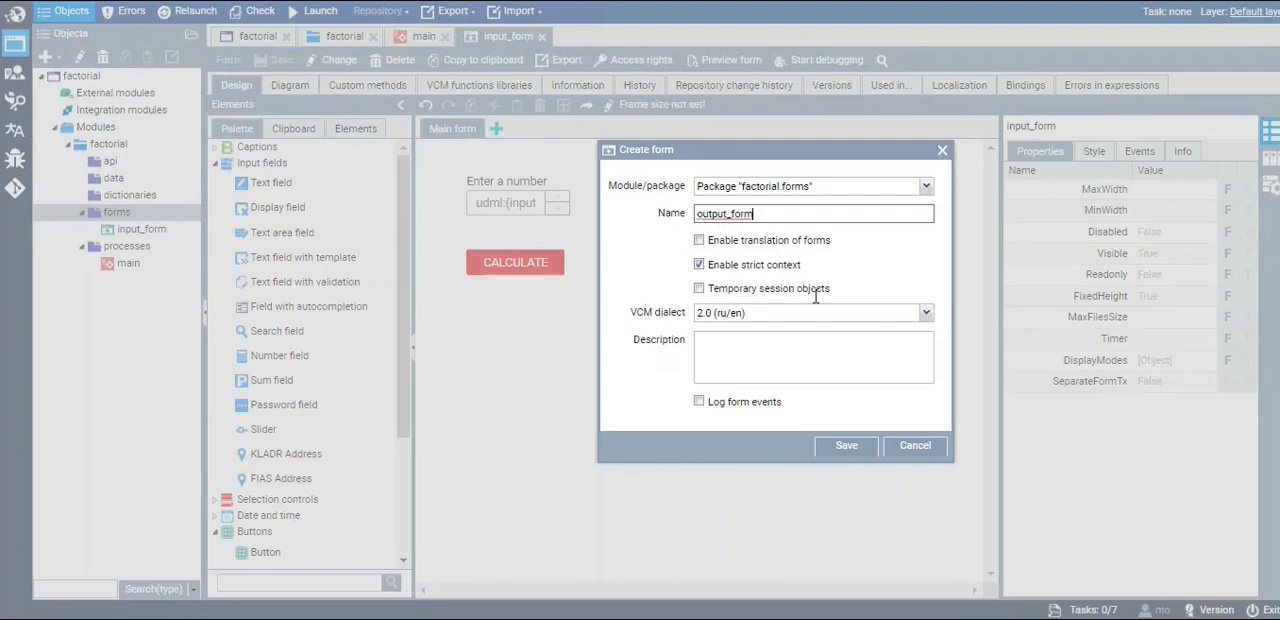
pyautogui.moveTo(801, 265); pyautogui.dragTo(719, 266)
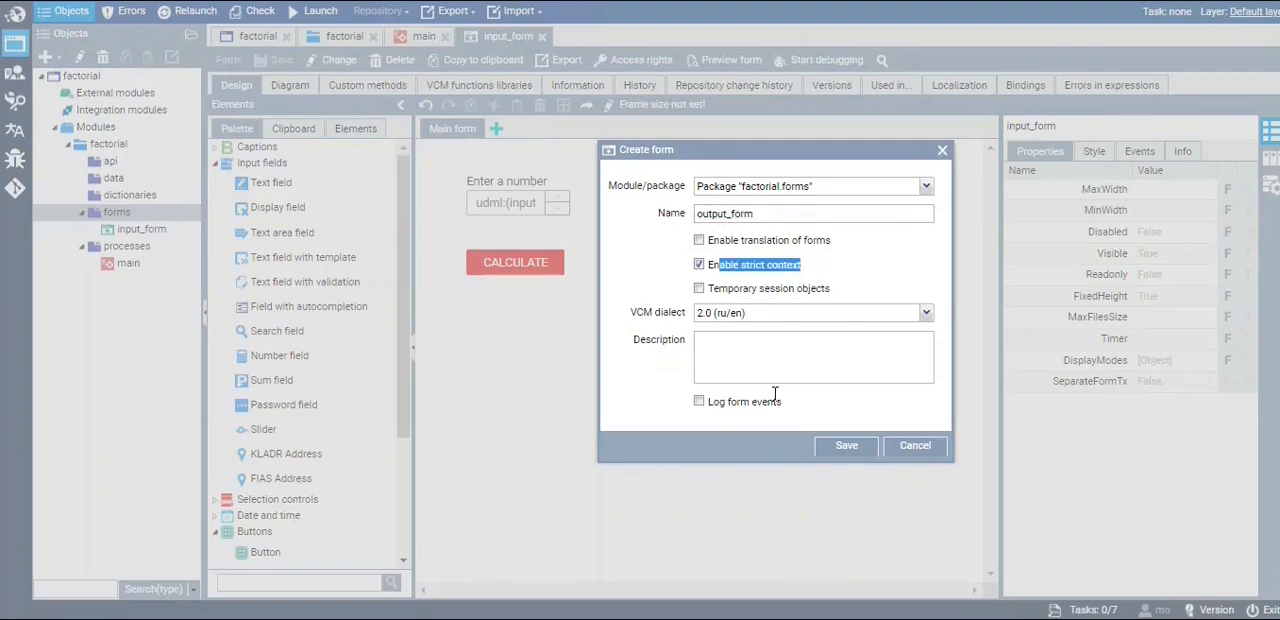
pyautogui.click(838, 446)
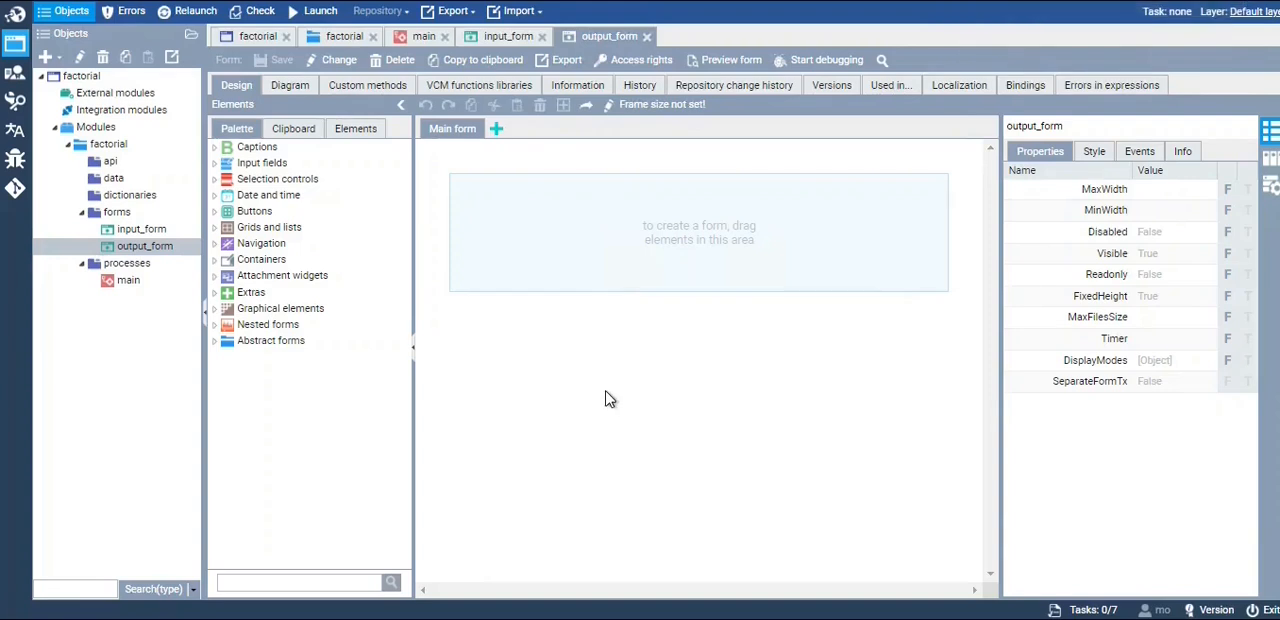
# Place a Number field in the empty main form area of output_form and make it read-only
pyautogui.click(220, 167)
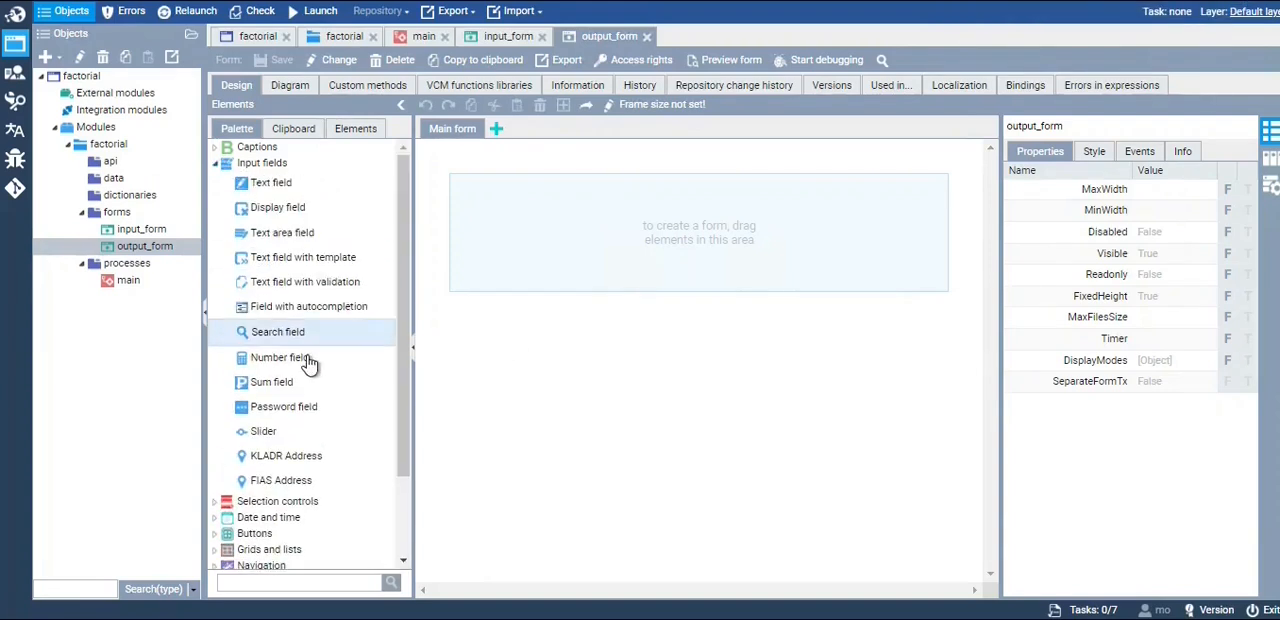
pyautogui.moveTo(306, 362); pyautogui.dragTo(510, 200)
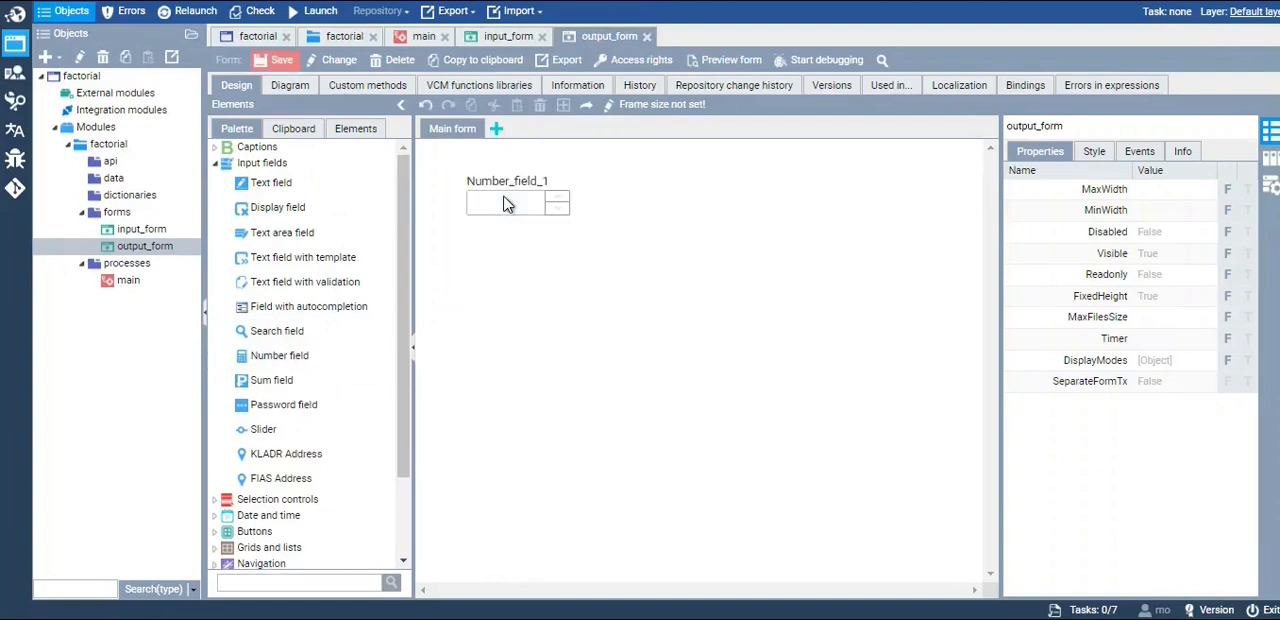
pyautogui.click(533, 208)
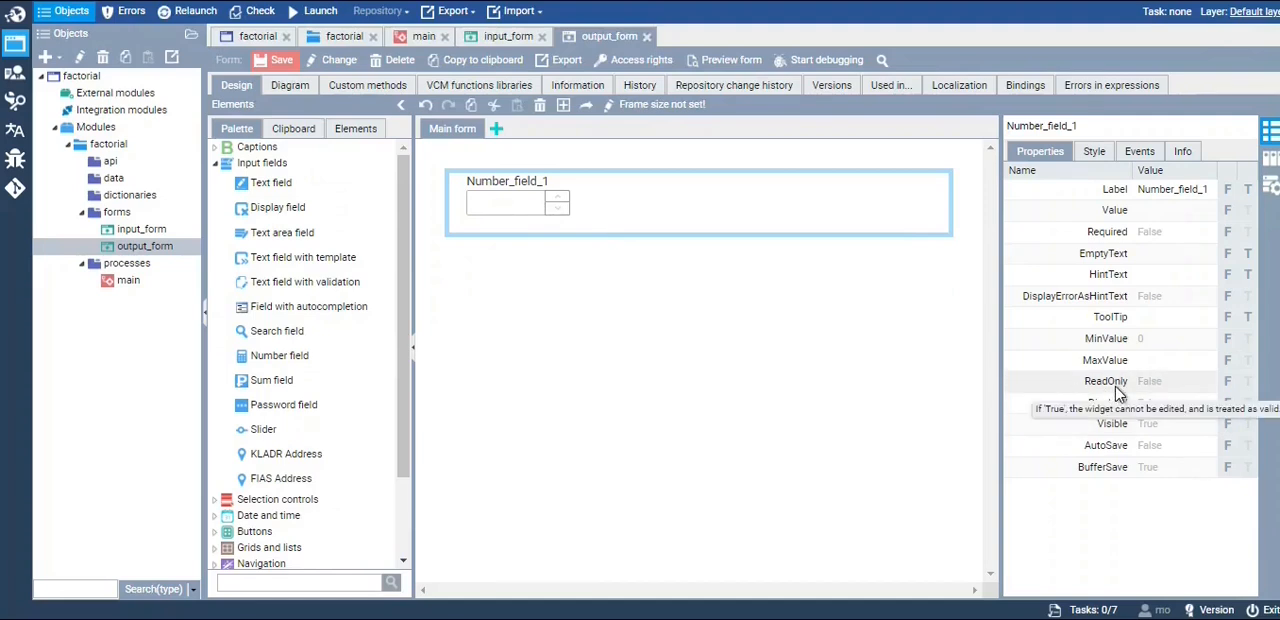
pyautogui.click(1157, 385)
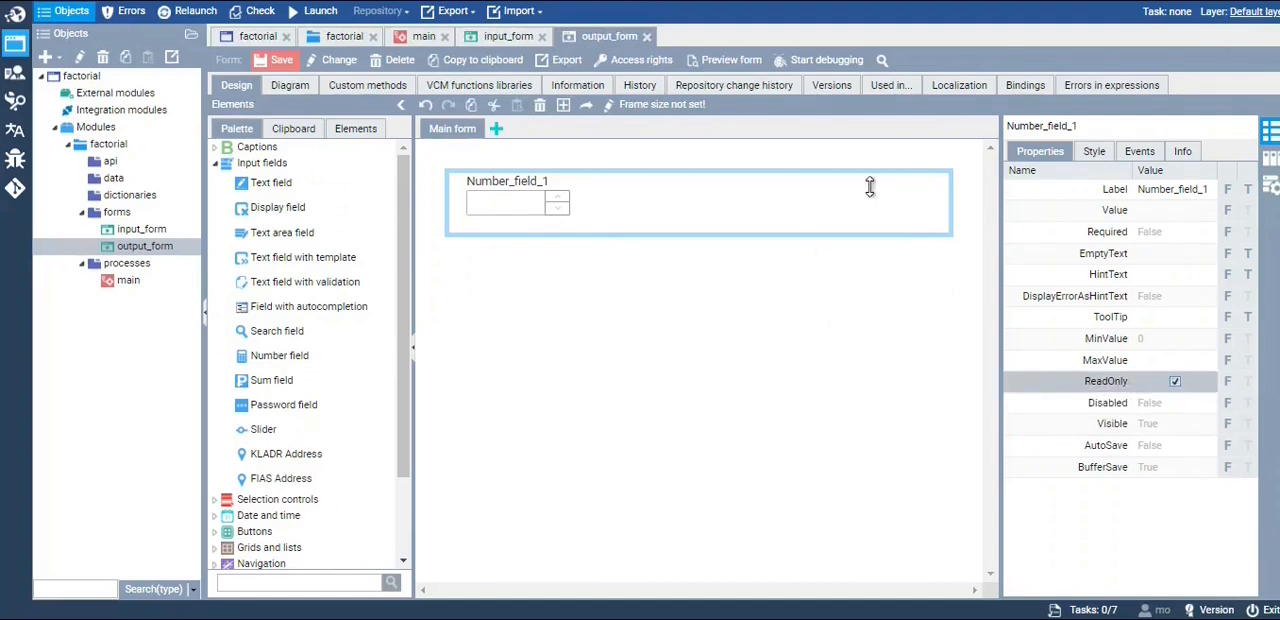
# Rename the read-only number field to Number_field_output and set its label to "output"
pyautogui.click(1120, 128)
pyautogui.click(1091, 125)
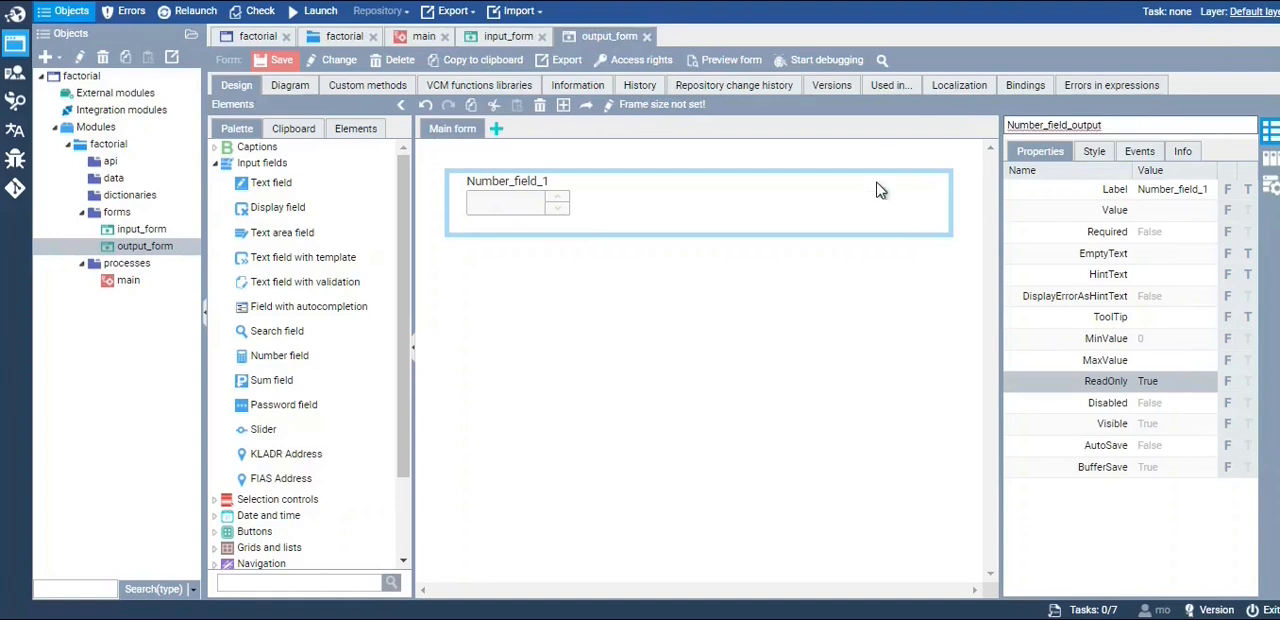
pyautogui.click(855, 293)
pyautogui.click(1178, 190)
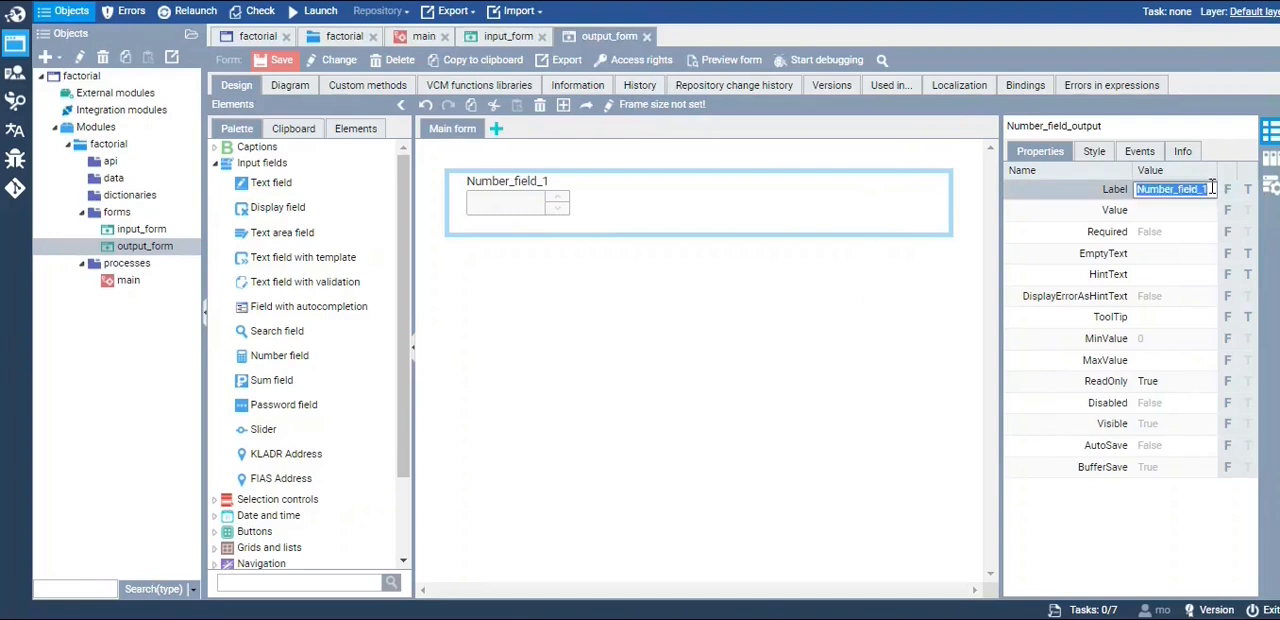
pyautogui.click(1163, 189)
pyautogui.moveTo(1208, 189); pyautogui.dragTo(1110, 181)
pyautogui.write('output')
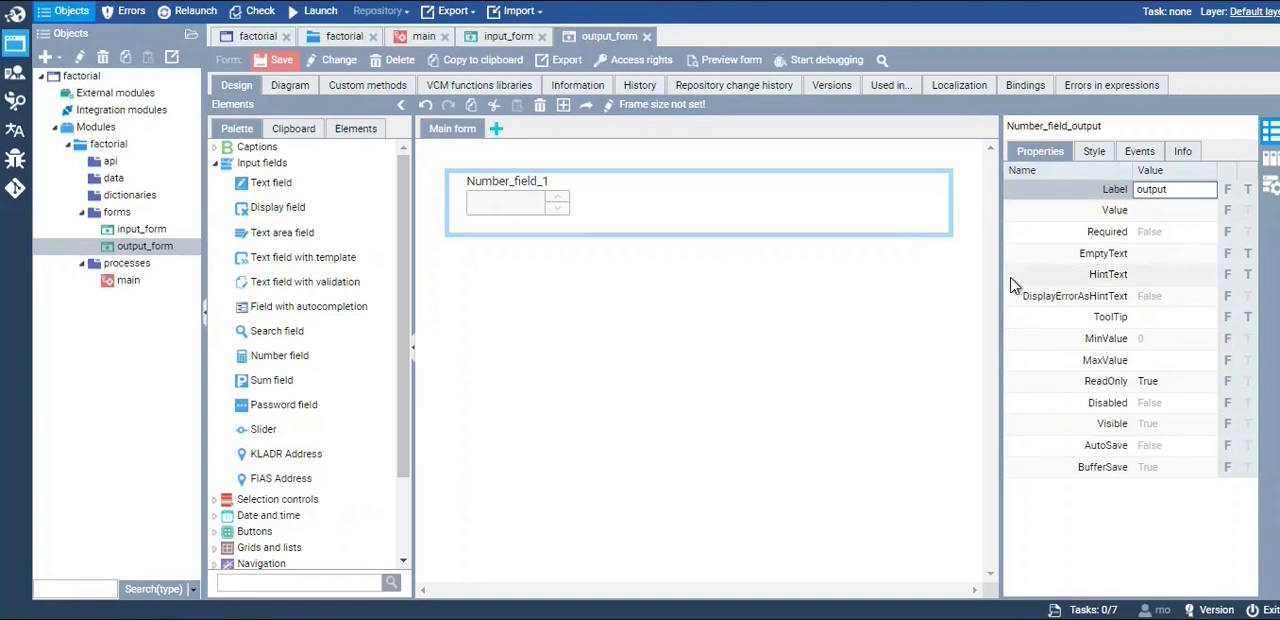
pyautogui.click(766, 349)
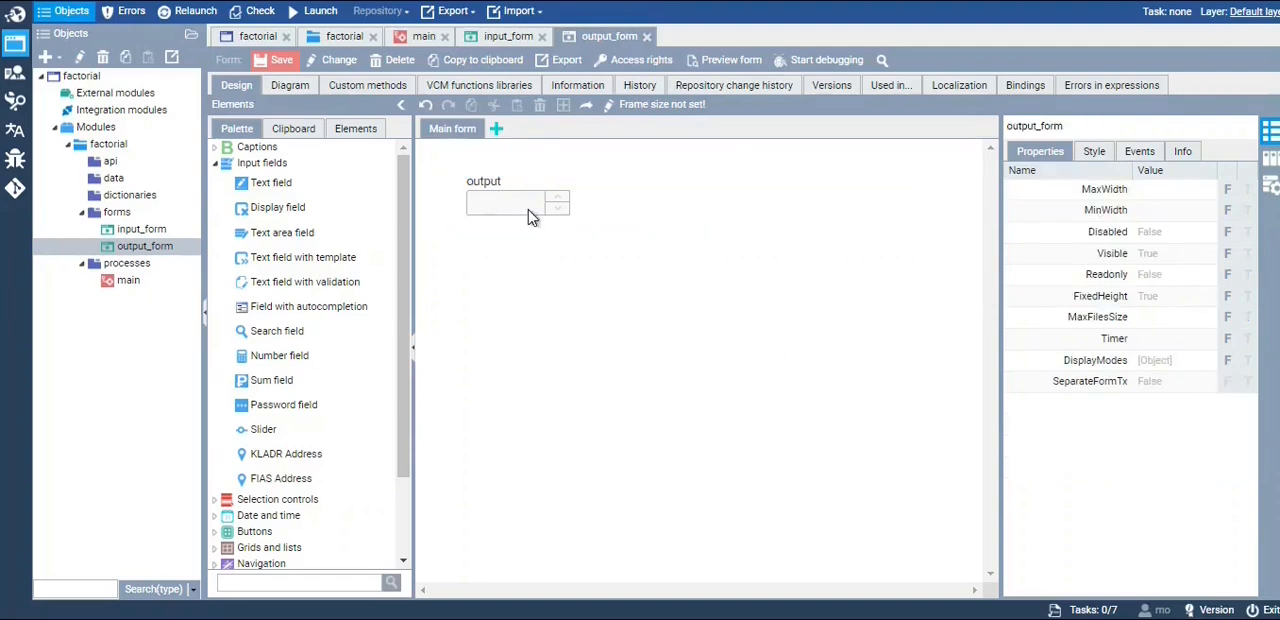
# Create an integer form attribute named "output" in output_form and mark it as an input attribute
pyautogui.click(810, 216)
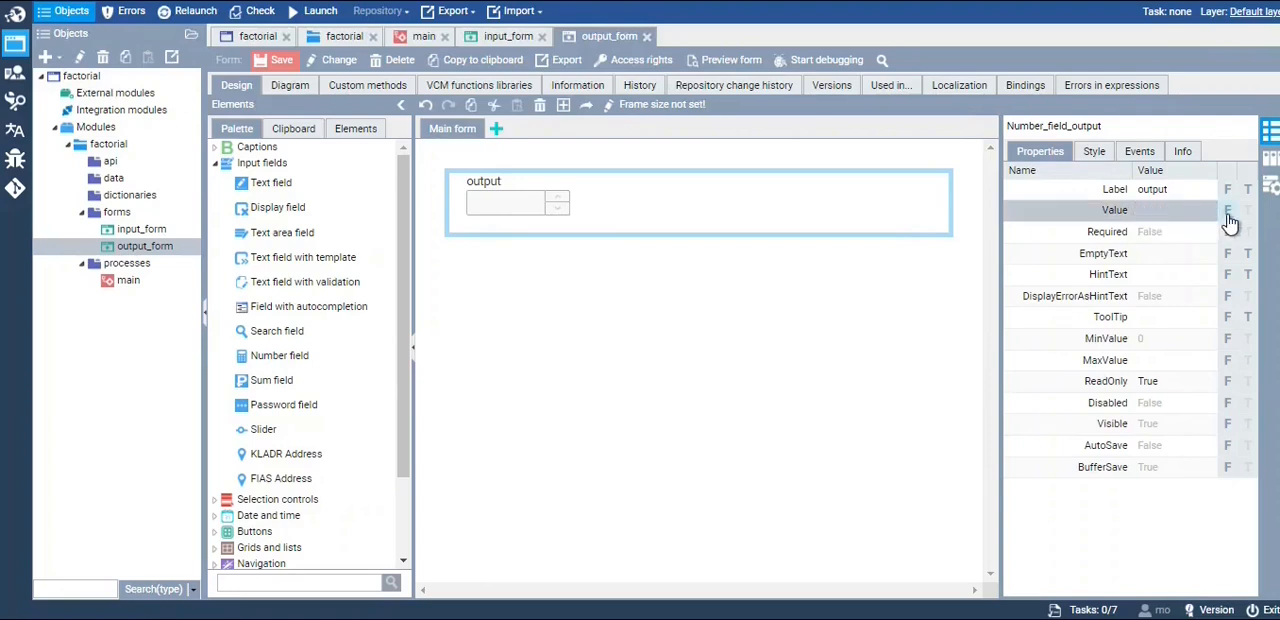
pyautogui.click(1270, 160)
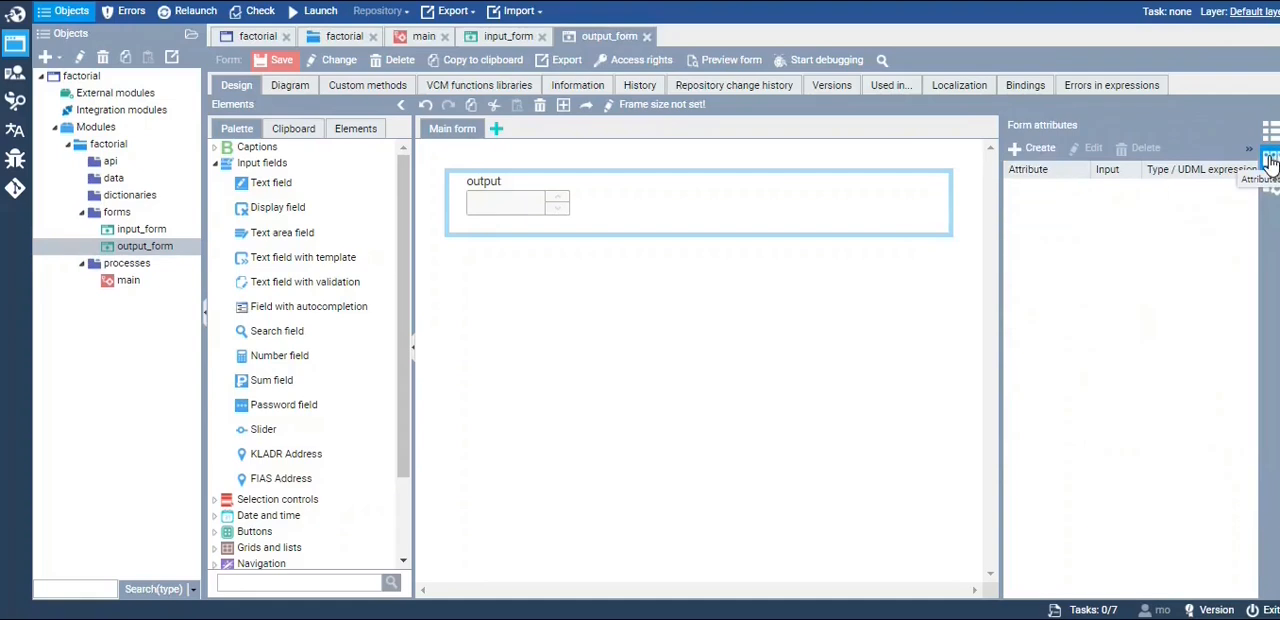
pyautogui.click(1040, 148)
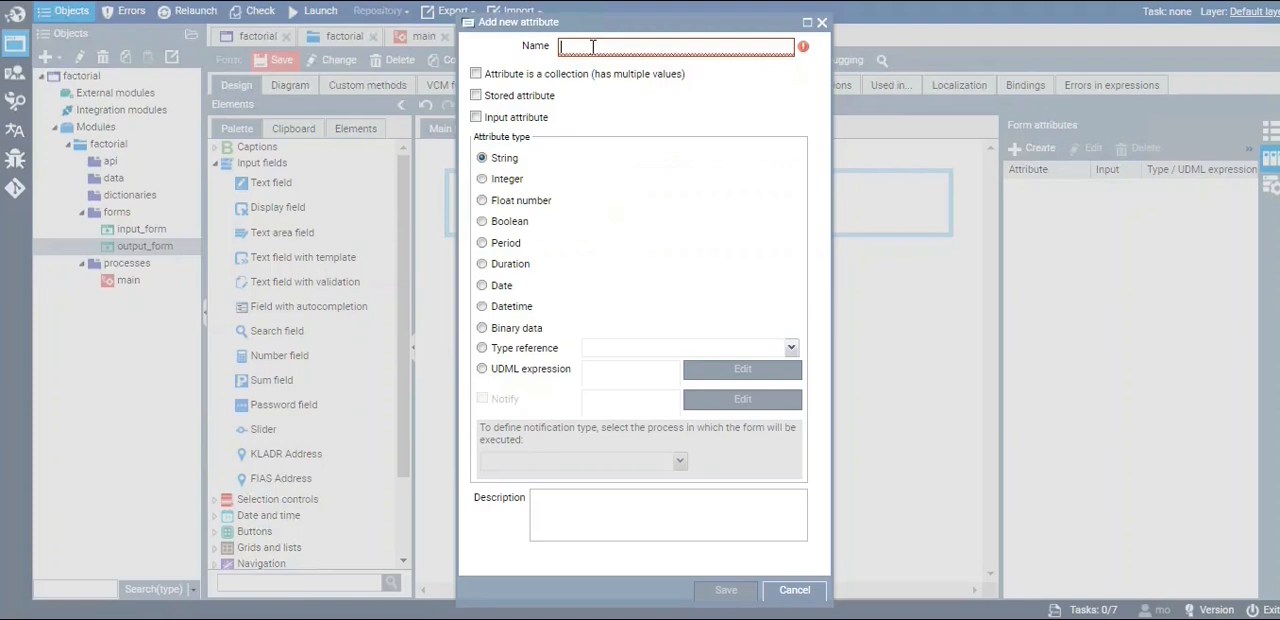
pyautogui.write('output')
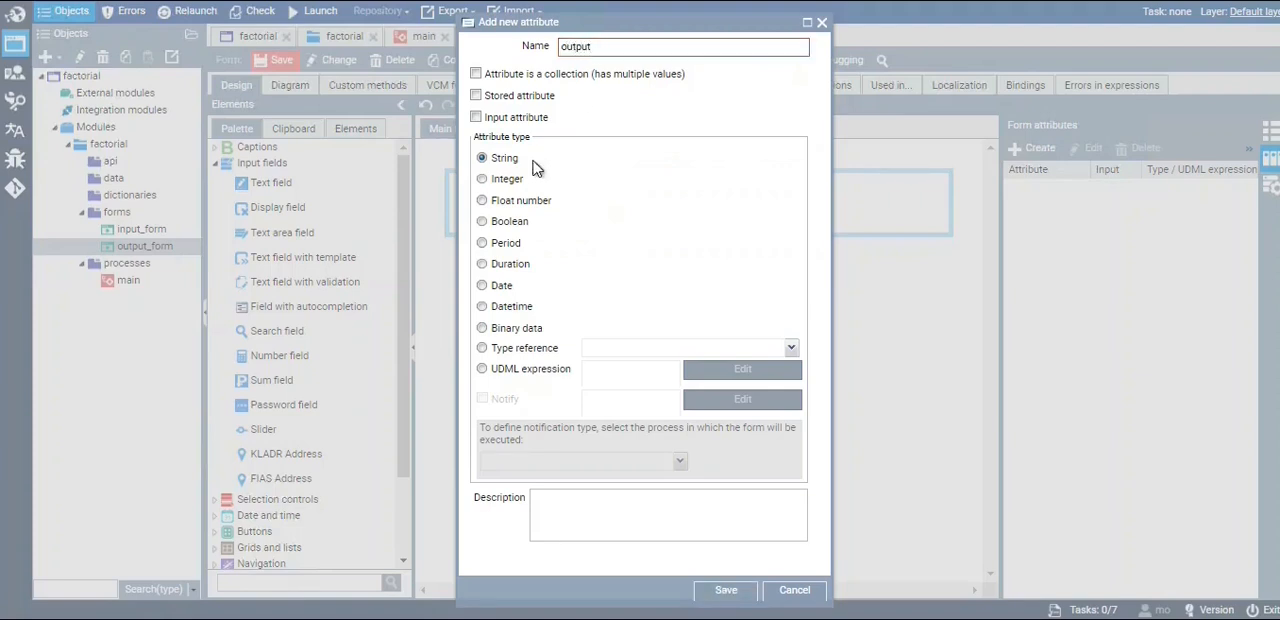
pyautogui.click(506, 182)
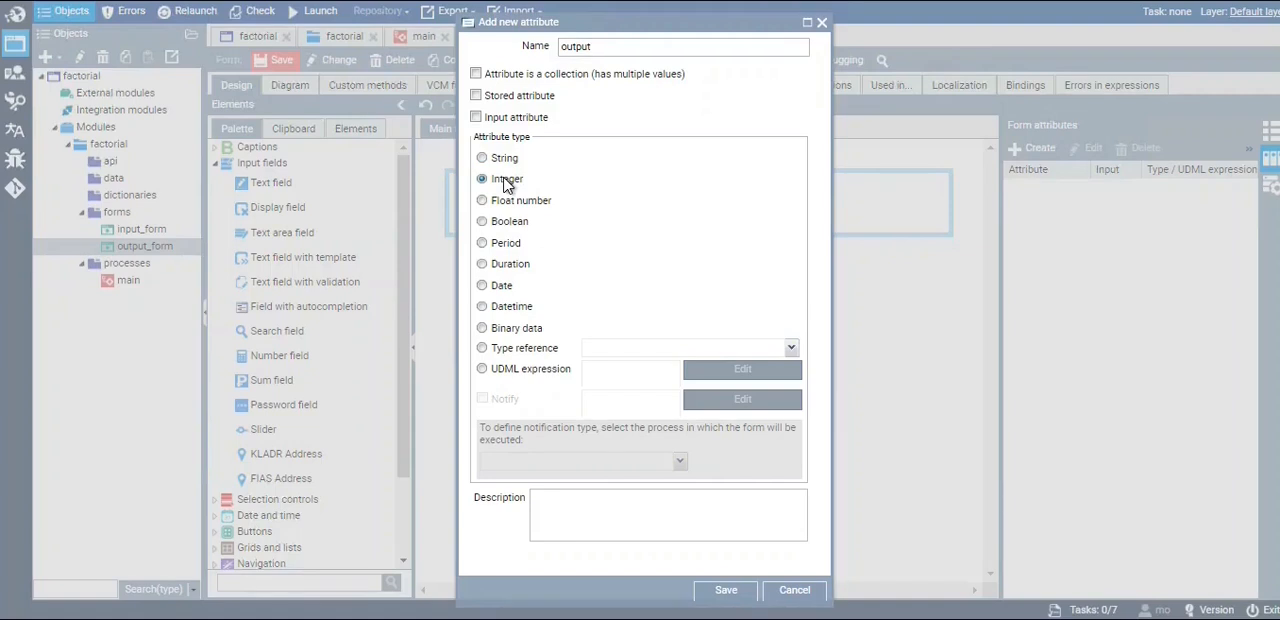
pyautogui.click(510, 119)
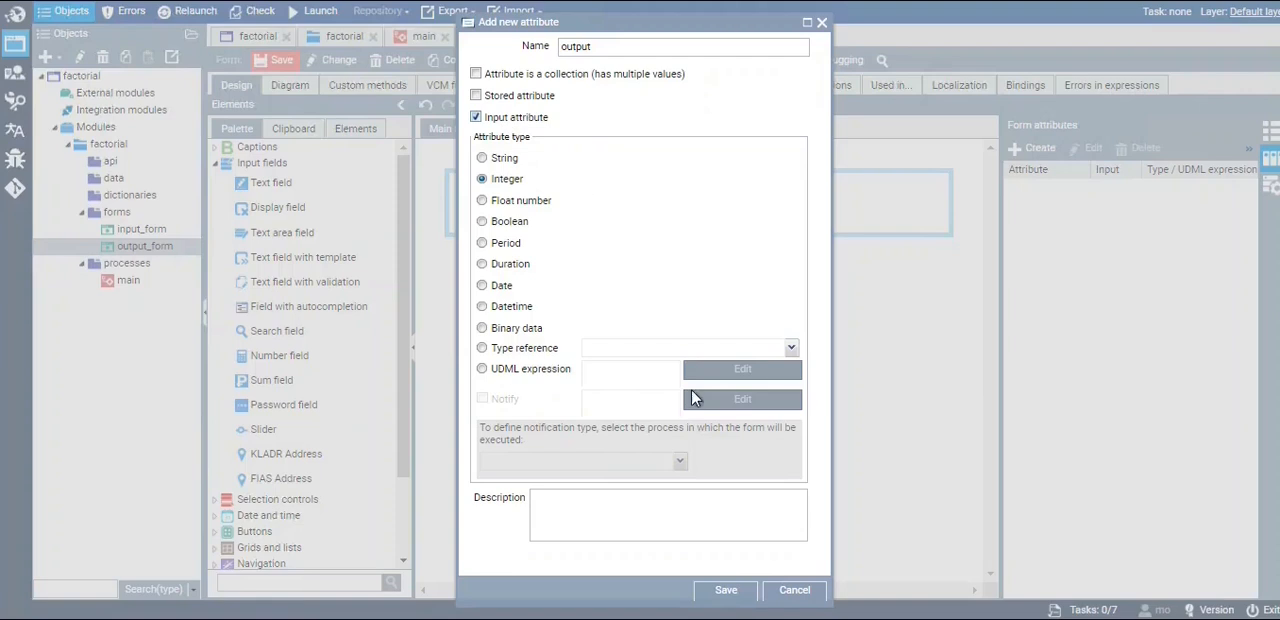
pyautogui.click(727, 591)
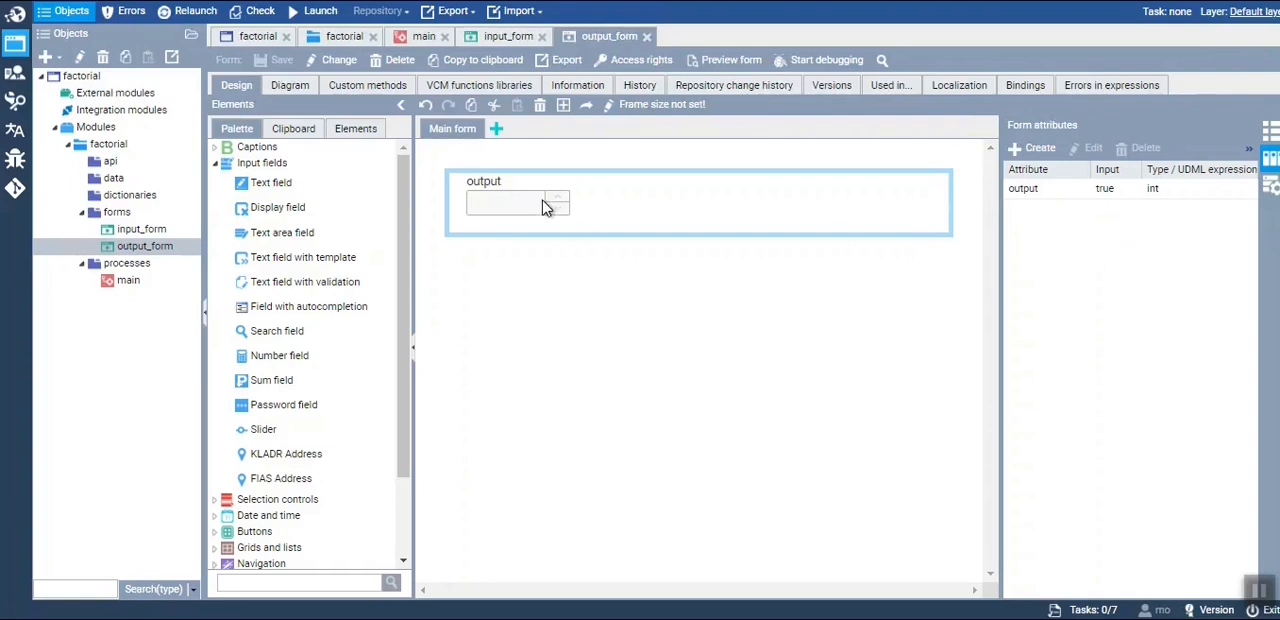
# Bind the Value property of Number_field_output to the form attribute output through a UDML expression
pyautogui.click(1272, 140)
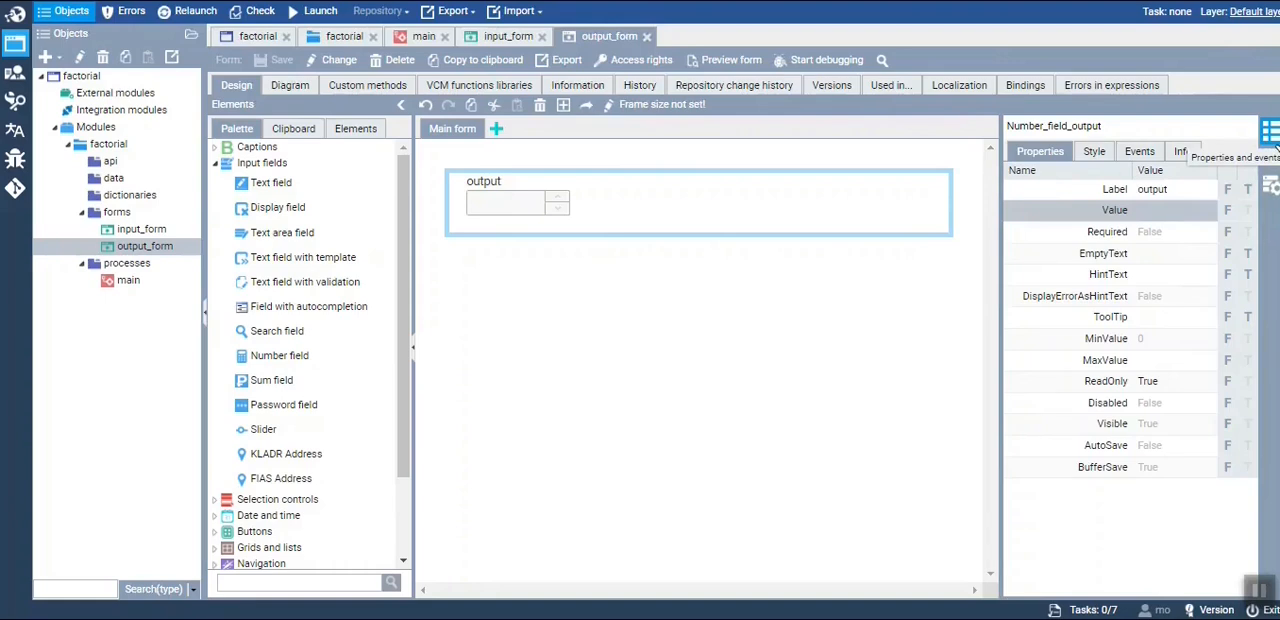
pyautogui.click(1229, 213)
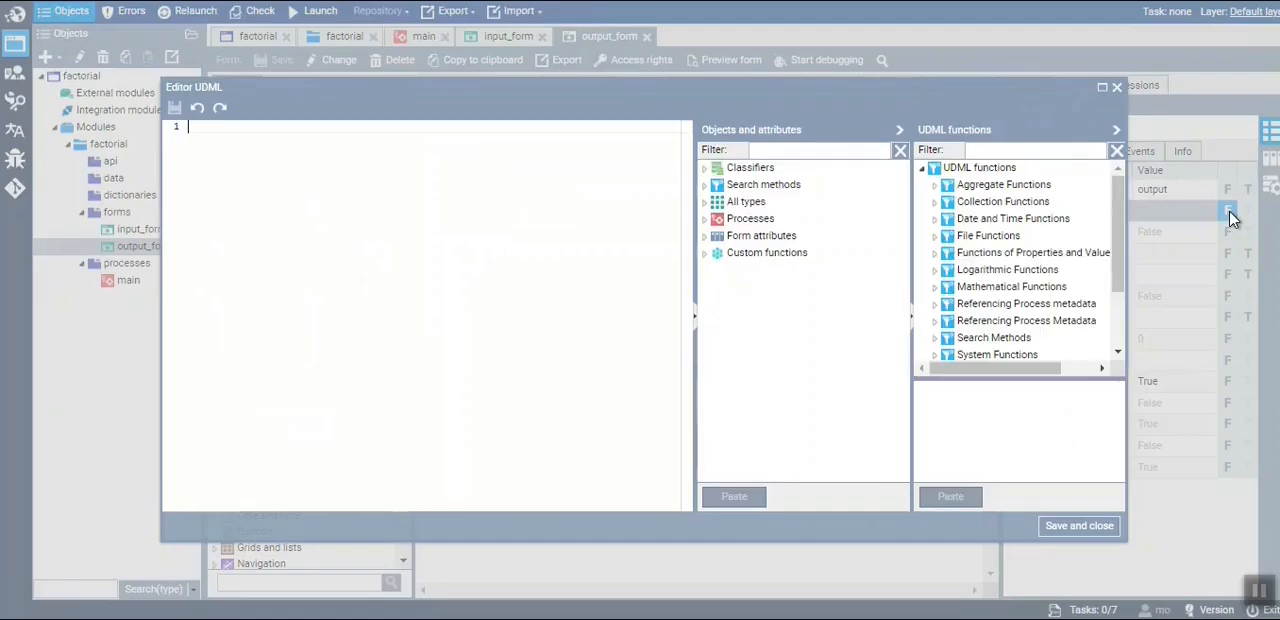
pyautogui.click(705, 236)
pyautogui.click(762, 256)
pyautogui.doubleClick(790, 256)
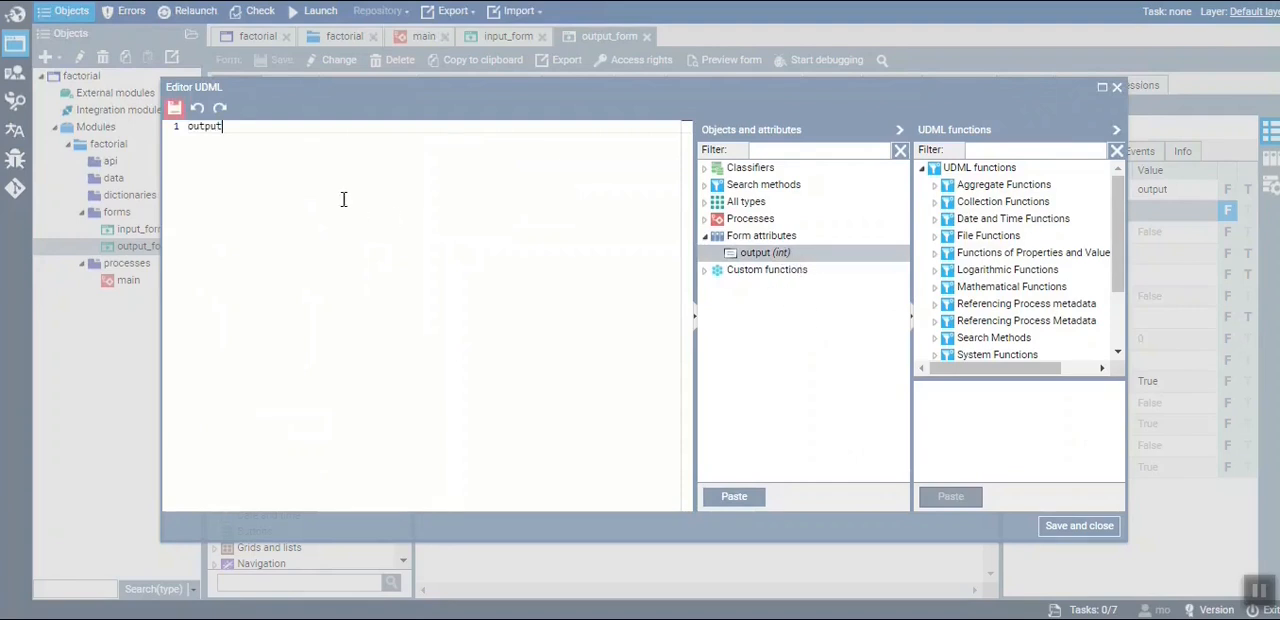
pyautogui.moveTo(248, 136); pyautogui.dragTo(165, 134)
pyautogui.click(229, 133)
pyautogui.click(1055, 530)
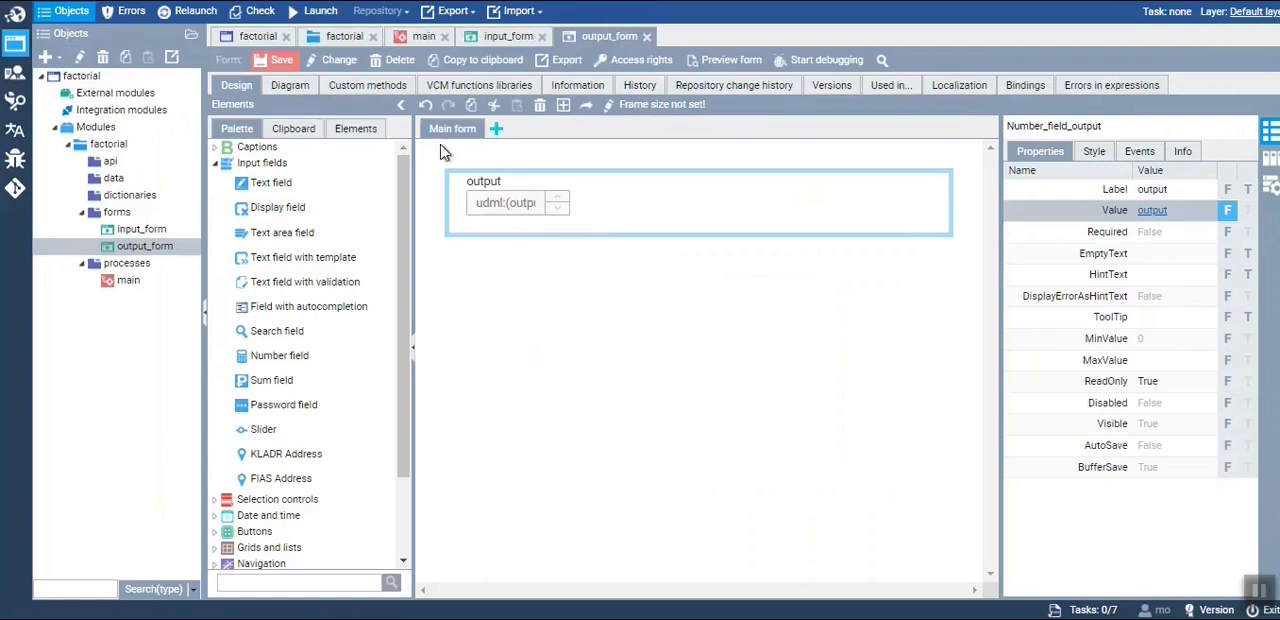
pyautogui.click(281, 60)
# Place a Button element below the output number field in output_form
pyautogui.click(424, 36)
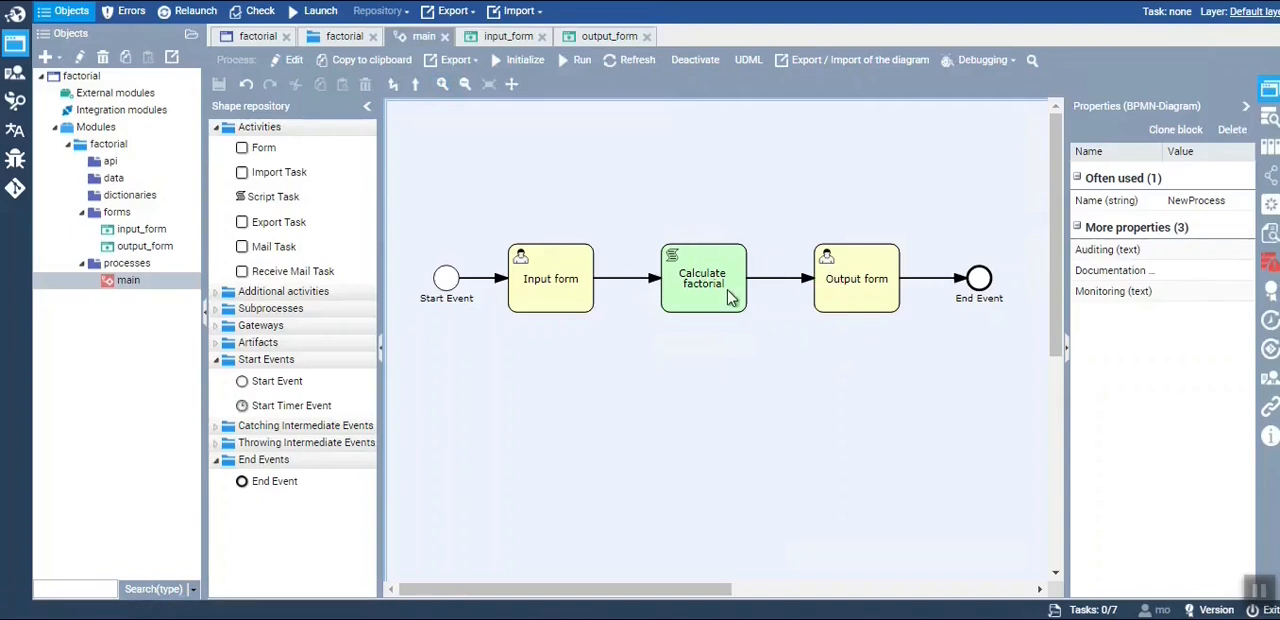
pyautogui.click(600, 40)
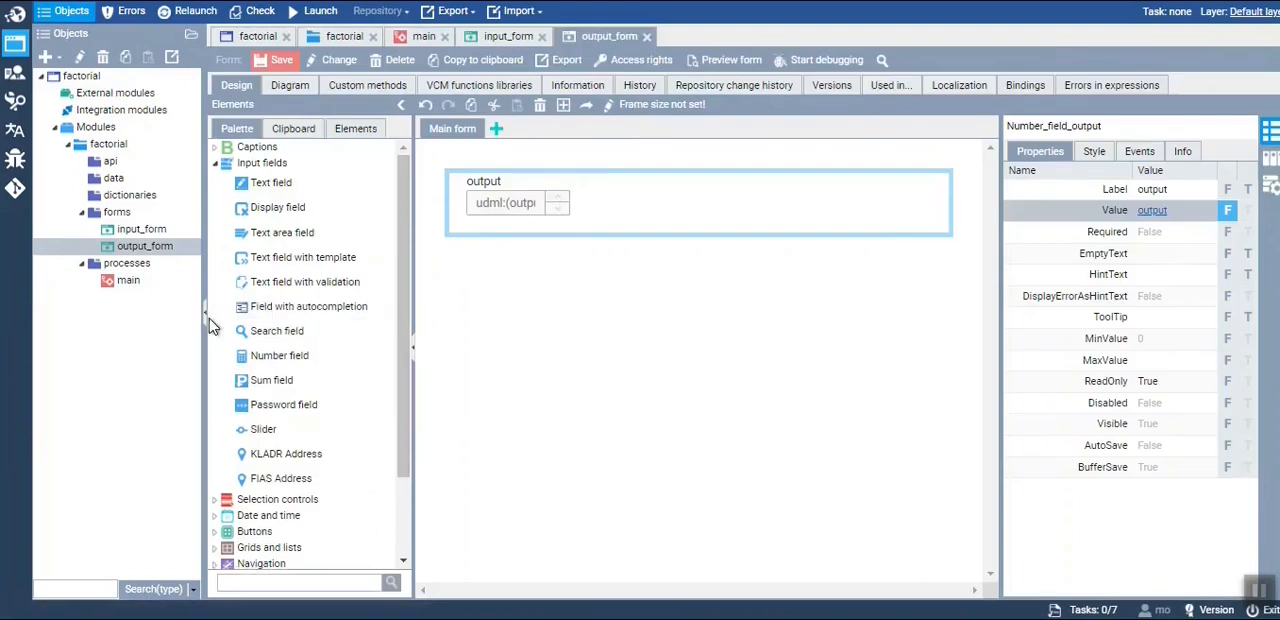
pyautogui.scroll(-2, 290, 515)
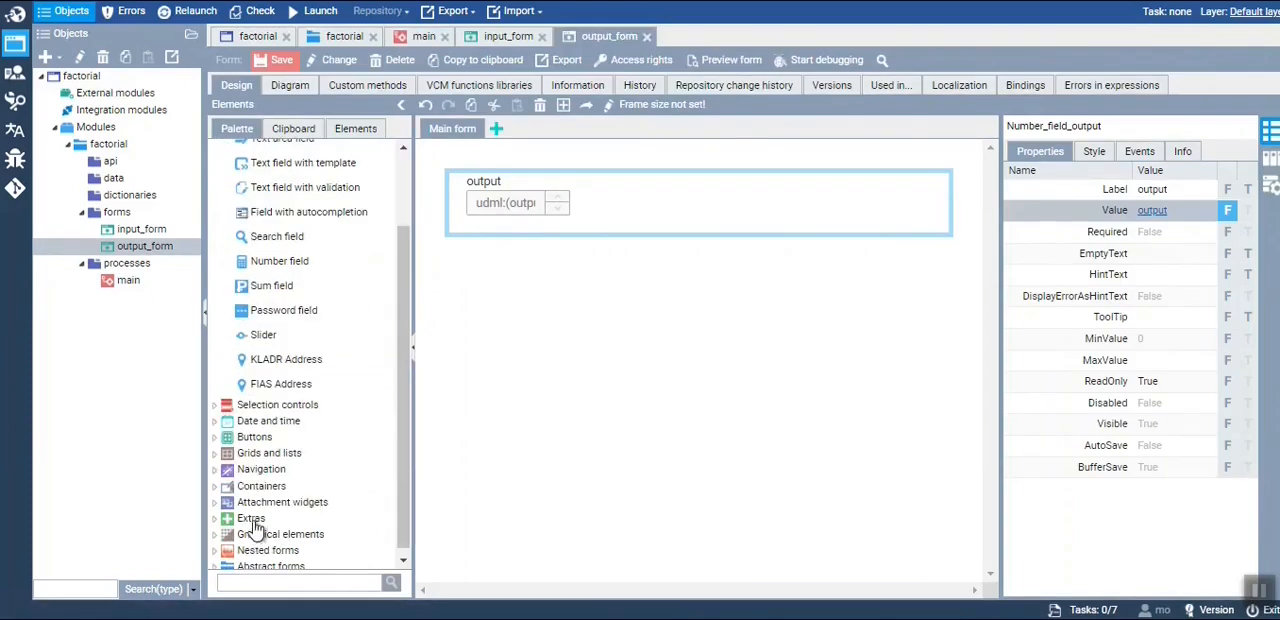
pyautogui.click(260, 438)
pyautogui.moveTo(269, 461); pyautogui.dragTo(525, 250)
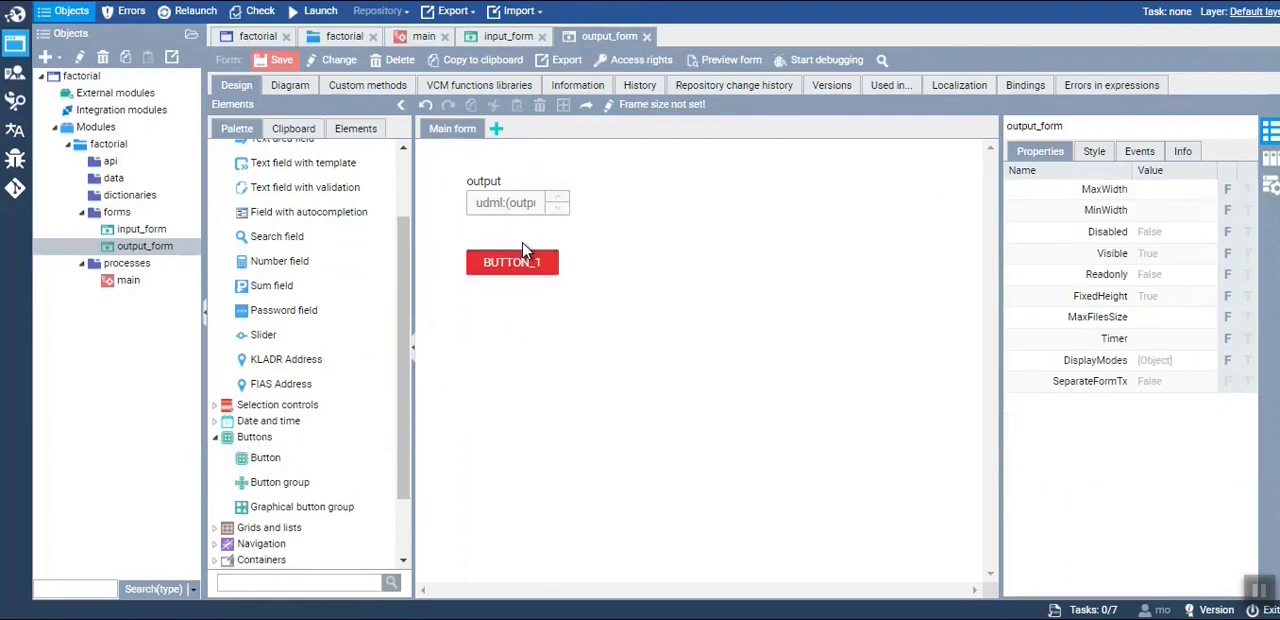
# Rename the new button to Button_exit and set its label to "Exit"
pyautogui.click(518, 266)
pyautogui.click(1085, 128)
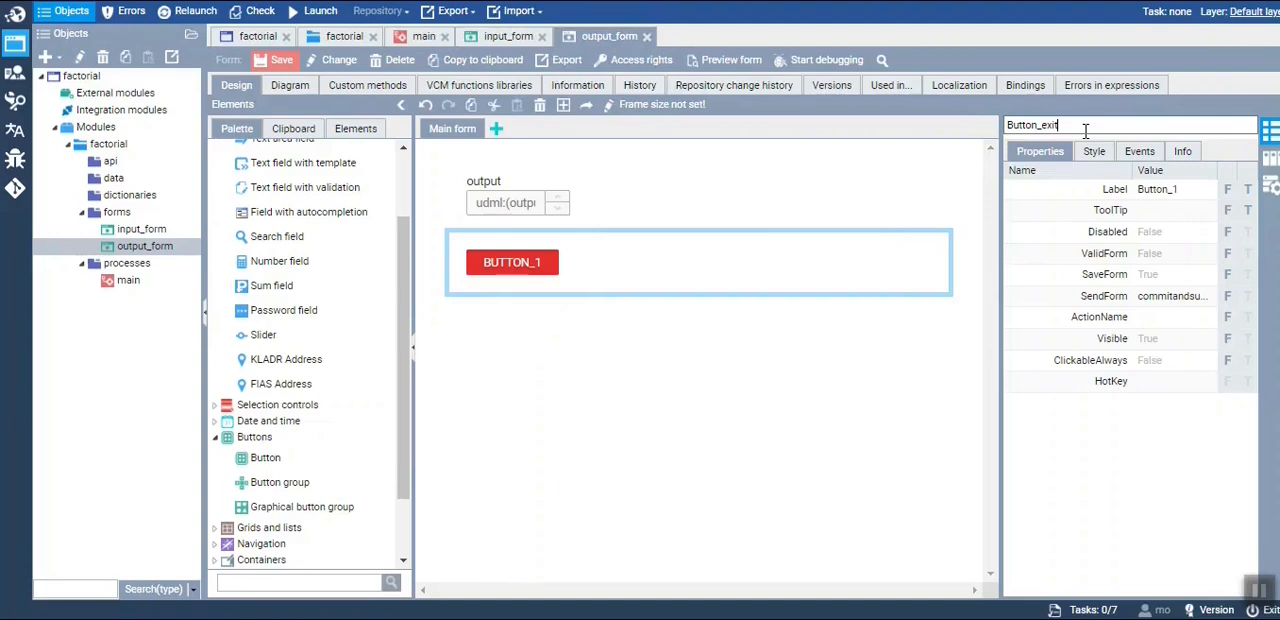
pyautogui.click(1098, 382)
pyautogui.click(1160, 190)
pyautogui.write('Exit')
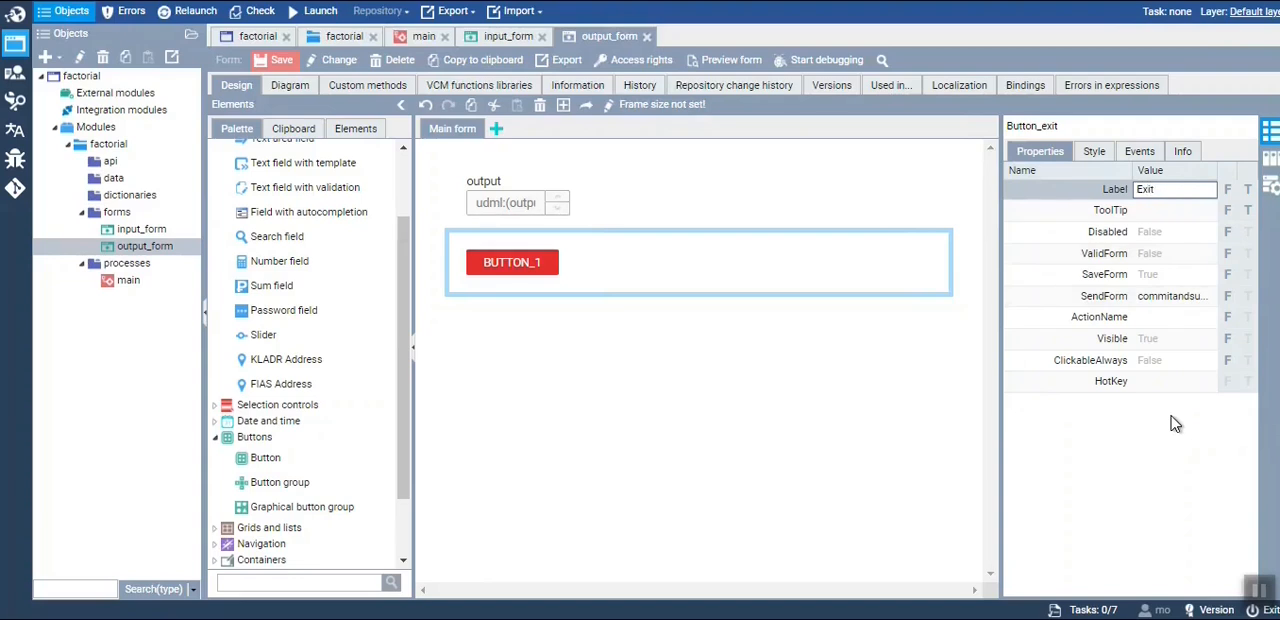
pyautogui.click(765, 449)
pyautogui.click(520, 263)
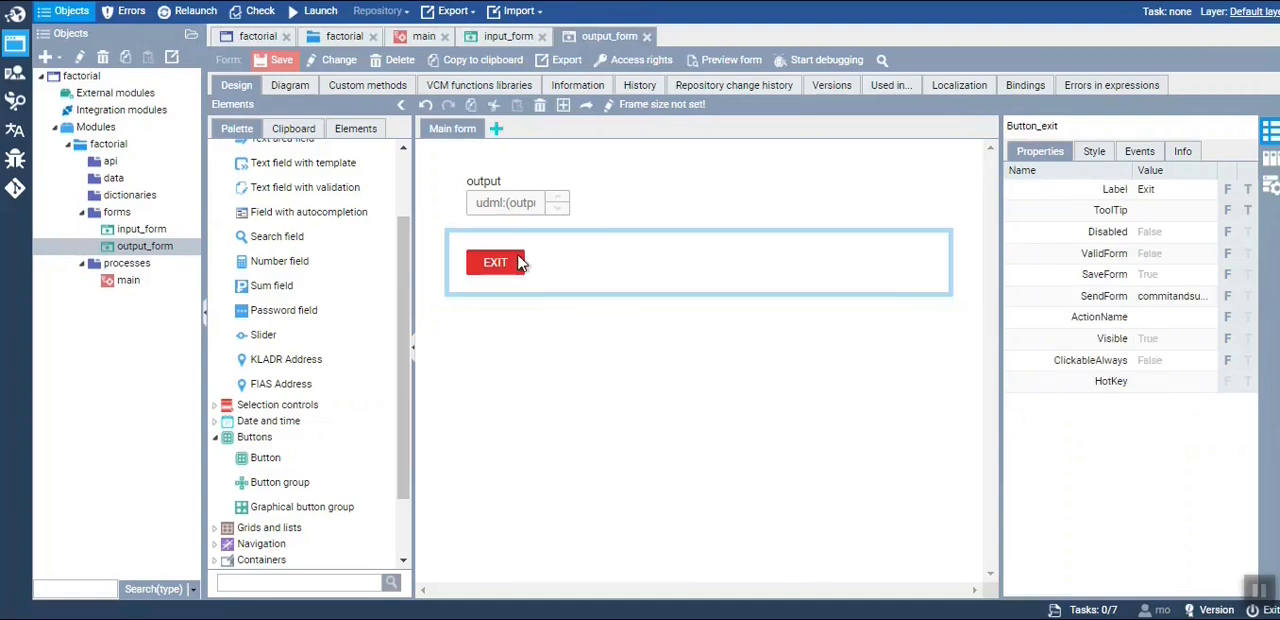
# Review the properties of the output field and the Exit button, and save output_form
pyautogui.click(556, 202)
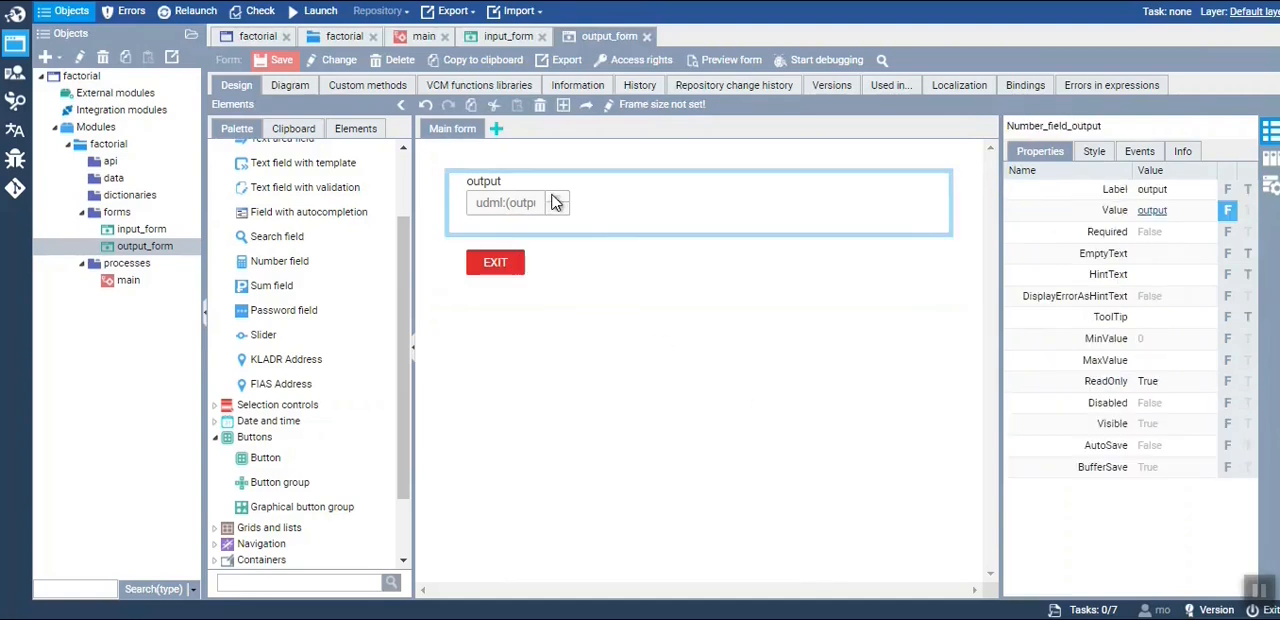
pyautogui.click(538, 268)
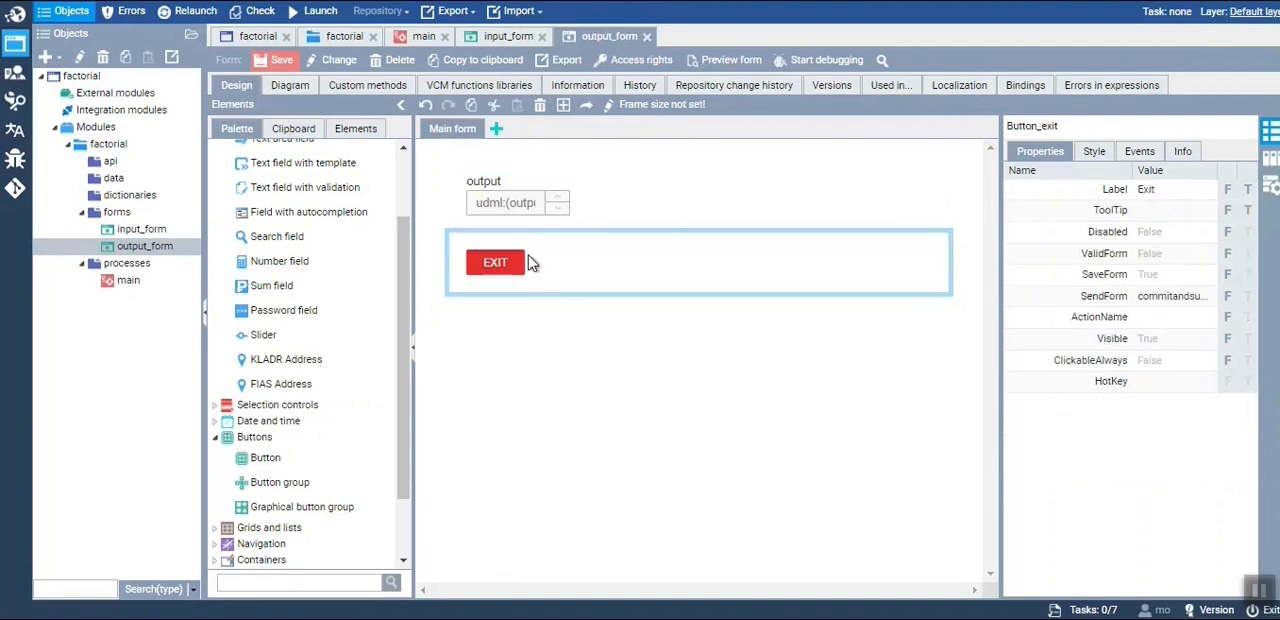
pyautogui.click(270, 61)
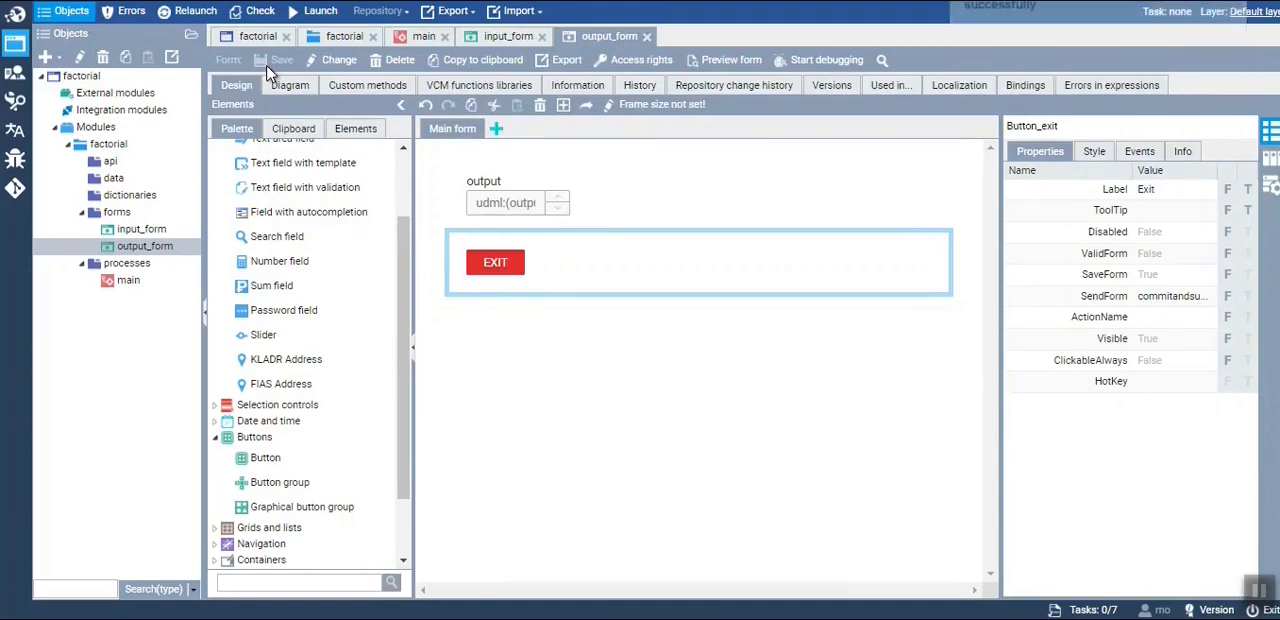
pyautogui.click(655, 356)
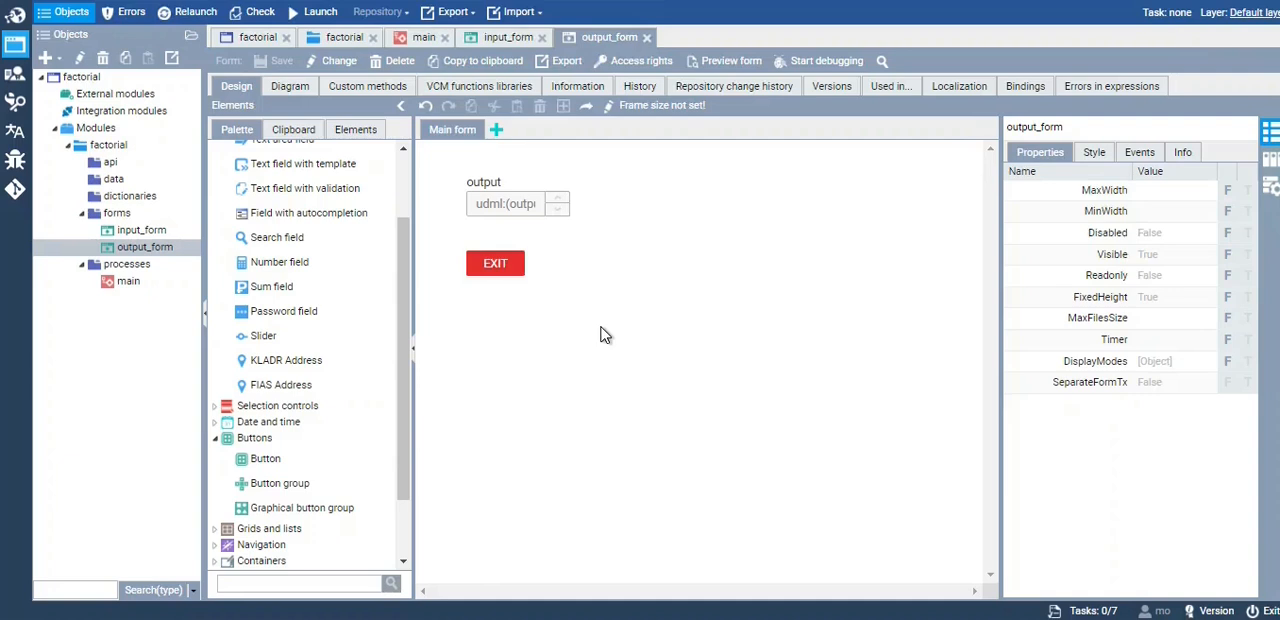
# Assign the existing form factorial.forms.input_form and the performer role All to the Input form activity in the main process
pyautogui.click(420, 44)
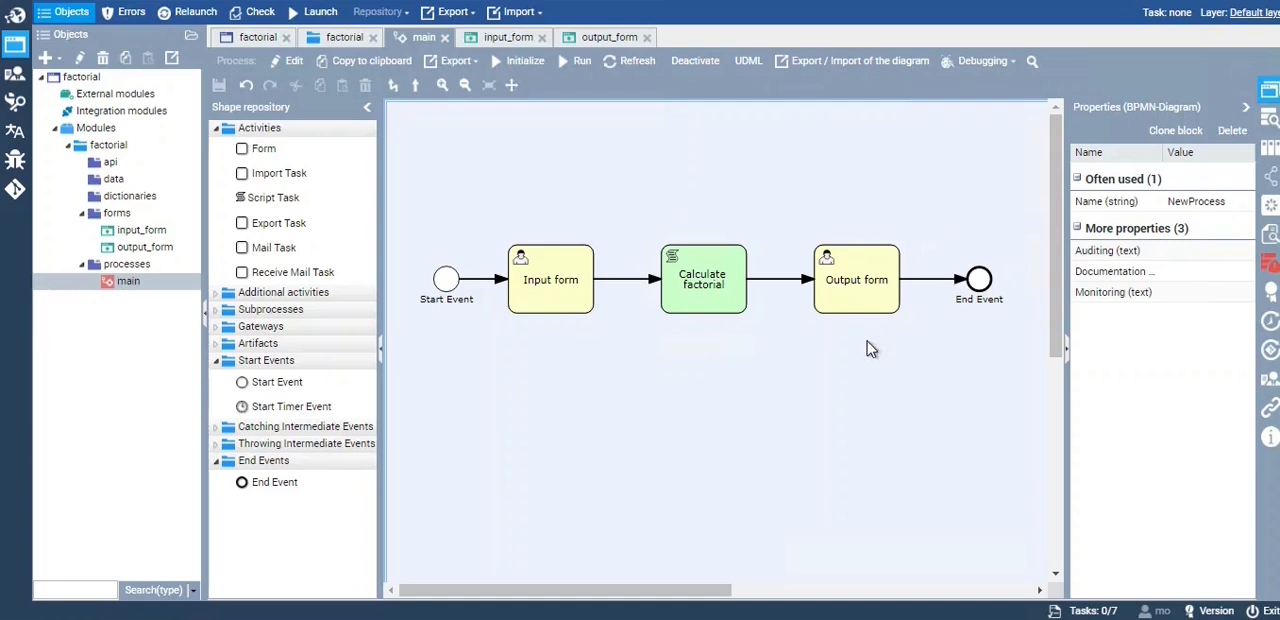
pyautogui.click(545, 314)
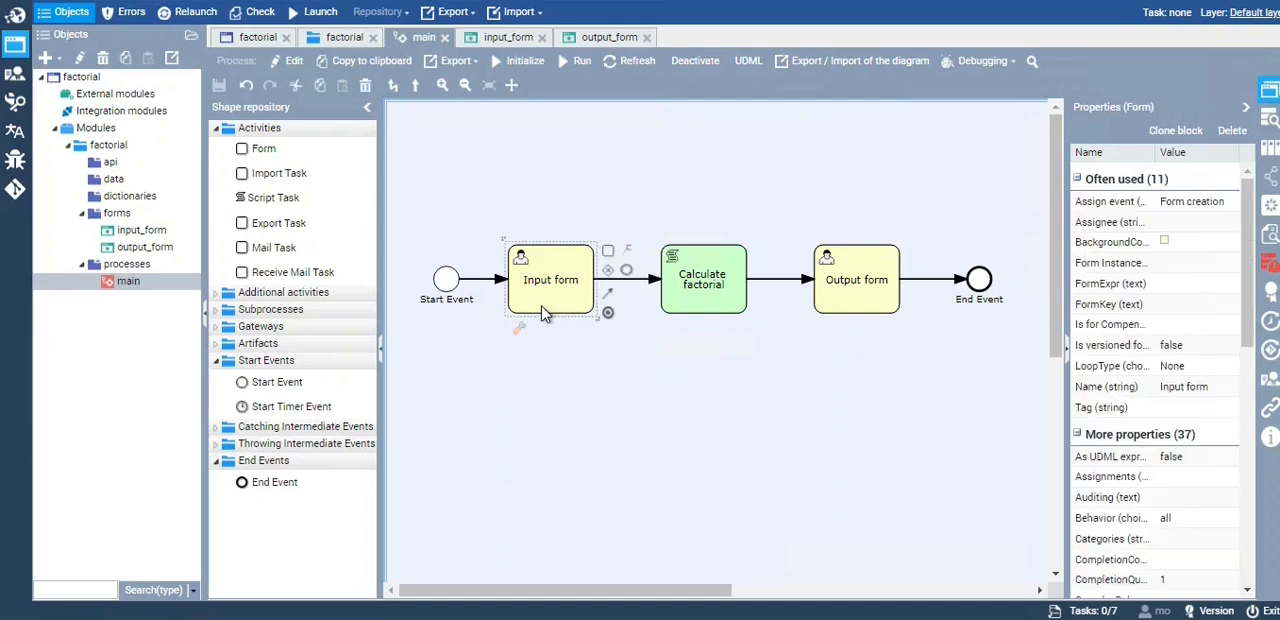
pyautogui.doubleClick(544, 313)
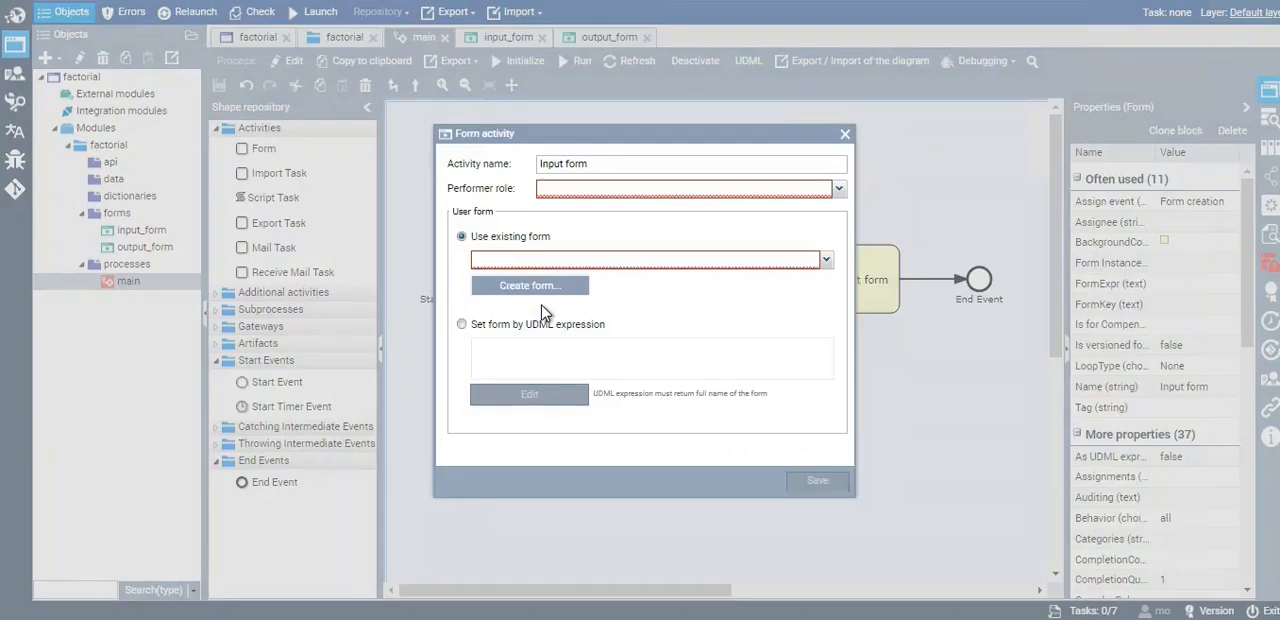
pyautogui.click(825, 260)
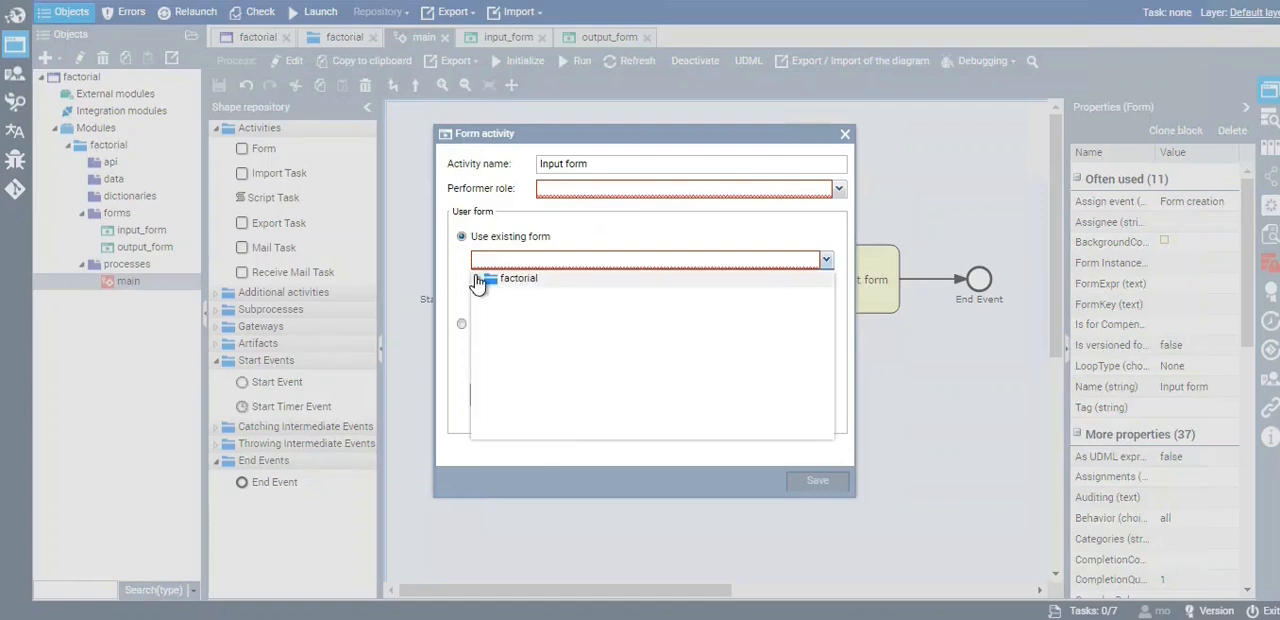
pyautogui.click(478, 279)
pyautogui.click(491, 346)
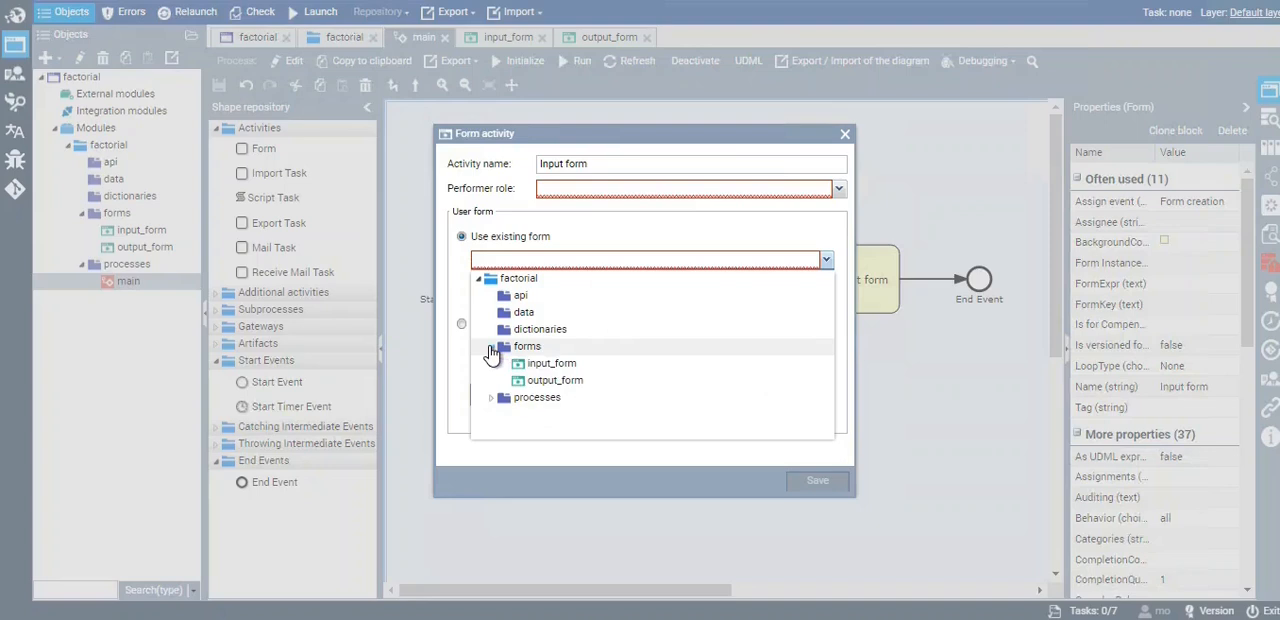
pyautogui.click(551, 364)
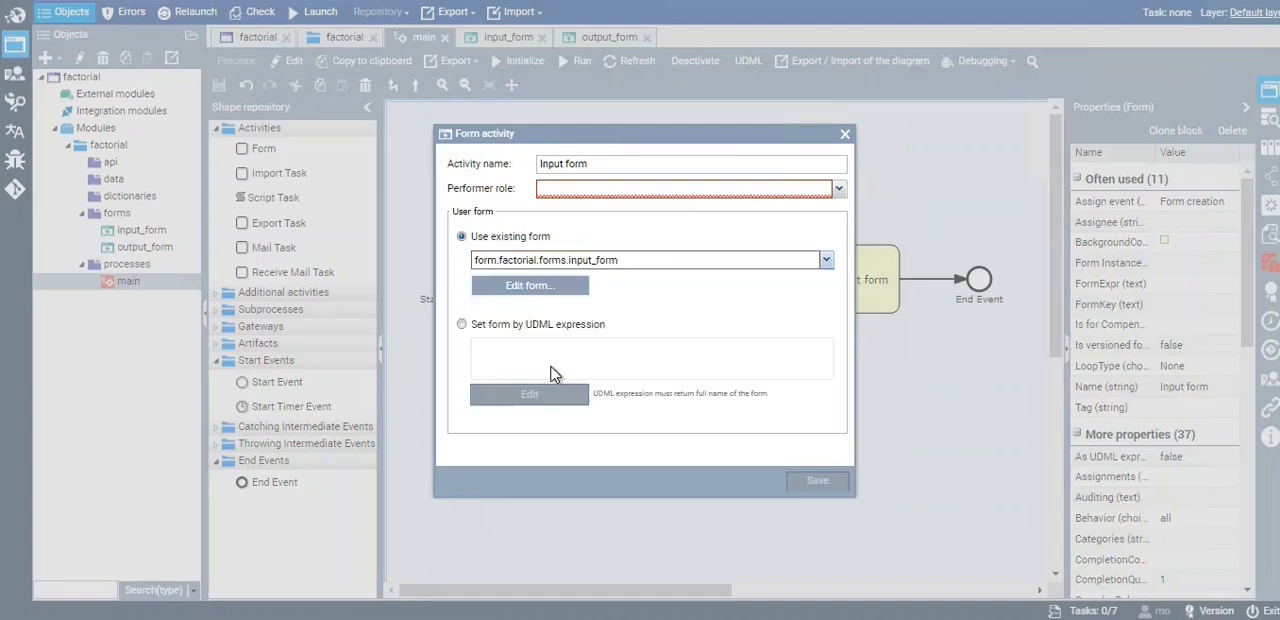
pyautogui.click(838, 189)
pyautogui.click(563, 315)
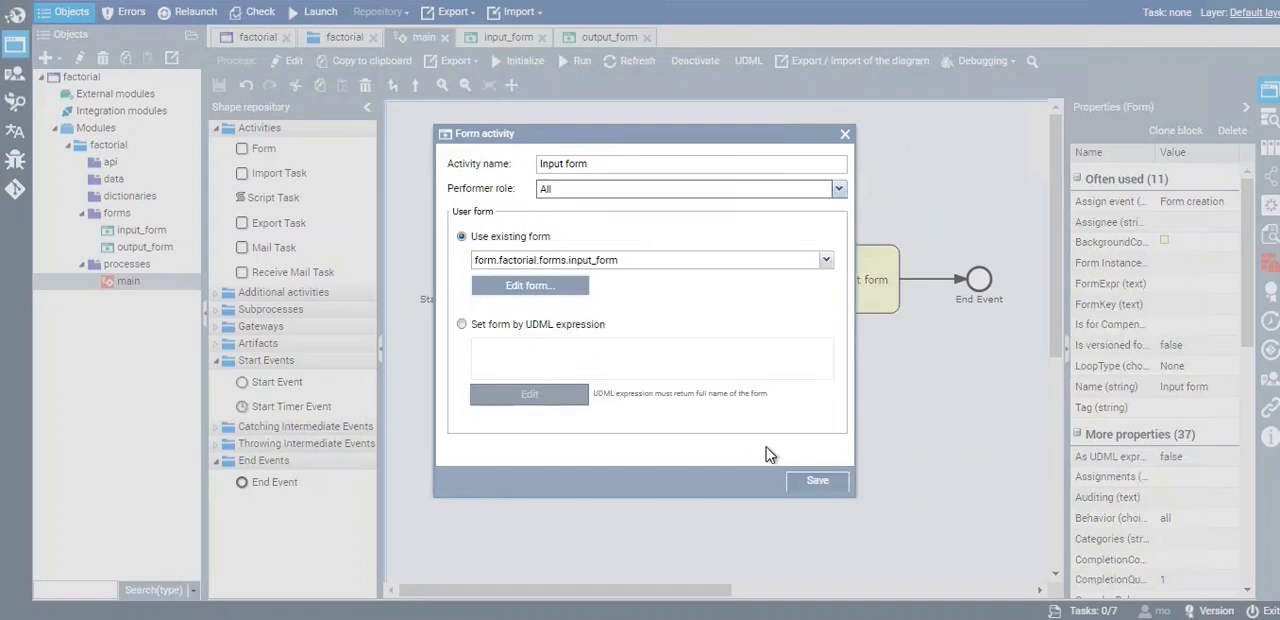
pyautogui.click(812, 486)
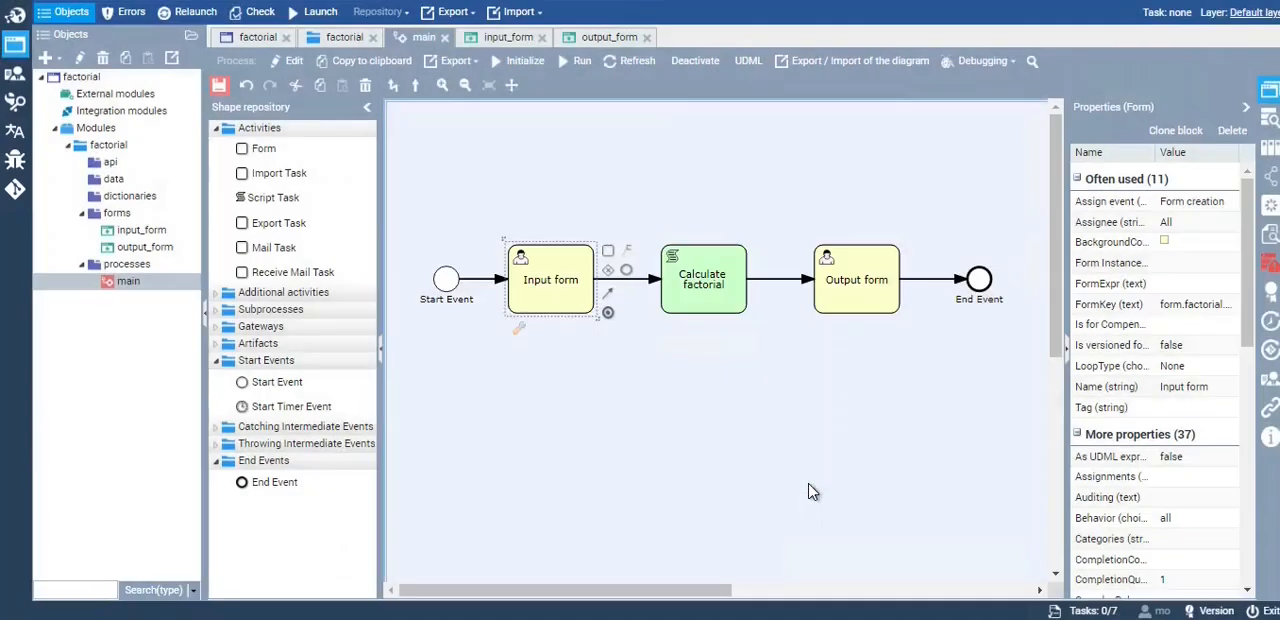
# Add an entry named input to the Form Instance Initialization property of the Input form activity
pyautogui.click(835, 308)
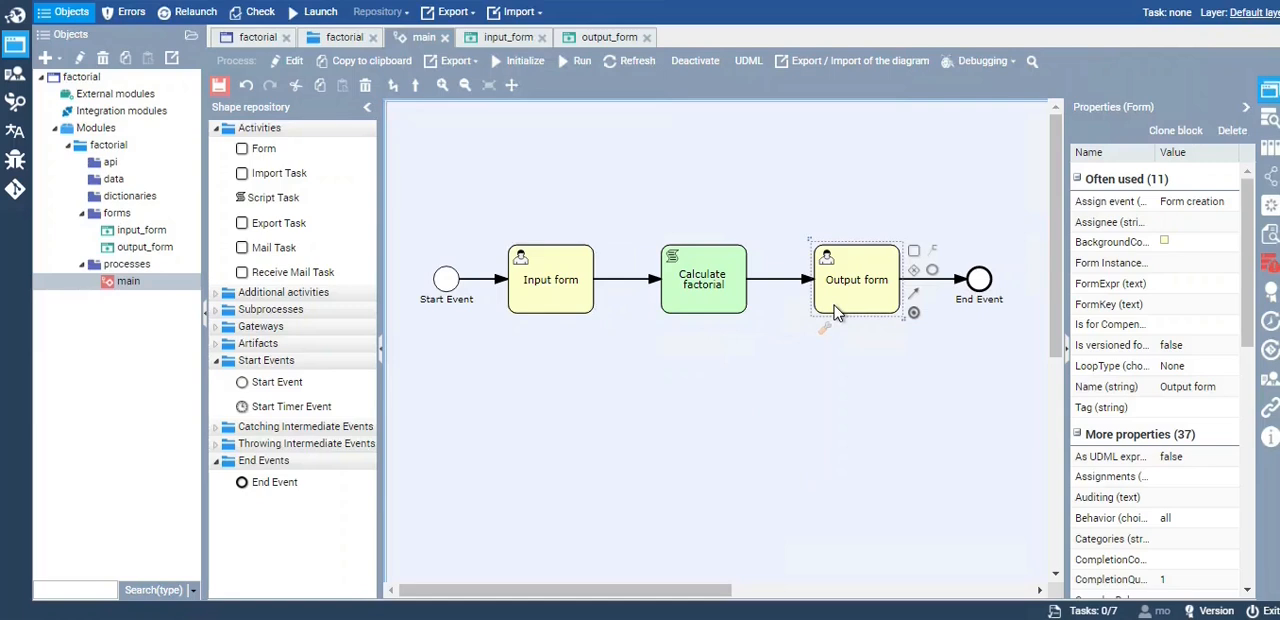
pyautogui.click(552, 305)
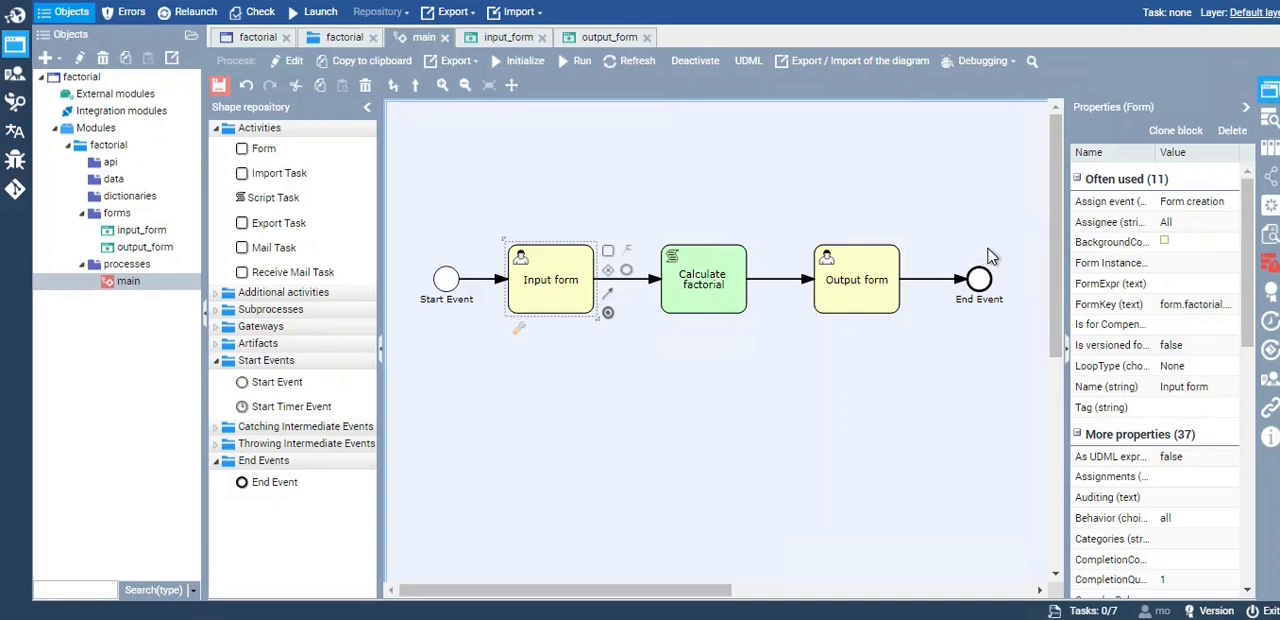
pyautogui.moveTo(1067, 249); pyautogui.dragTo(946, 242)
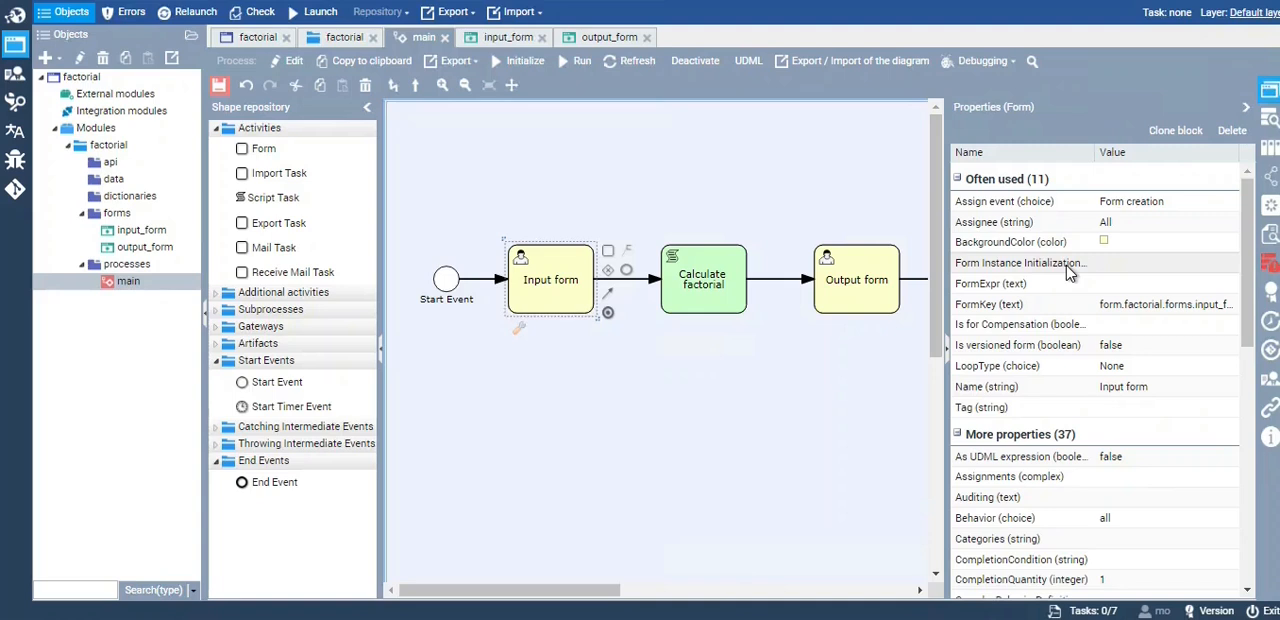
pyautogui.click(1066, 265)
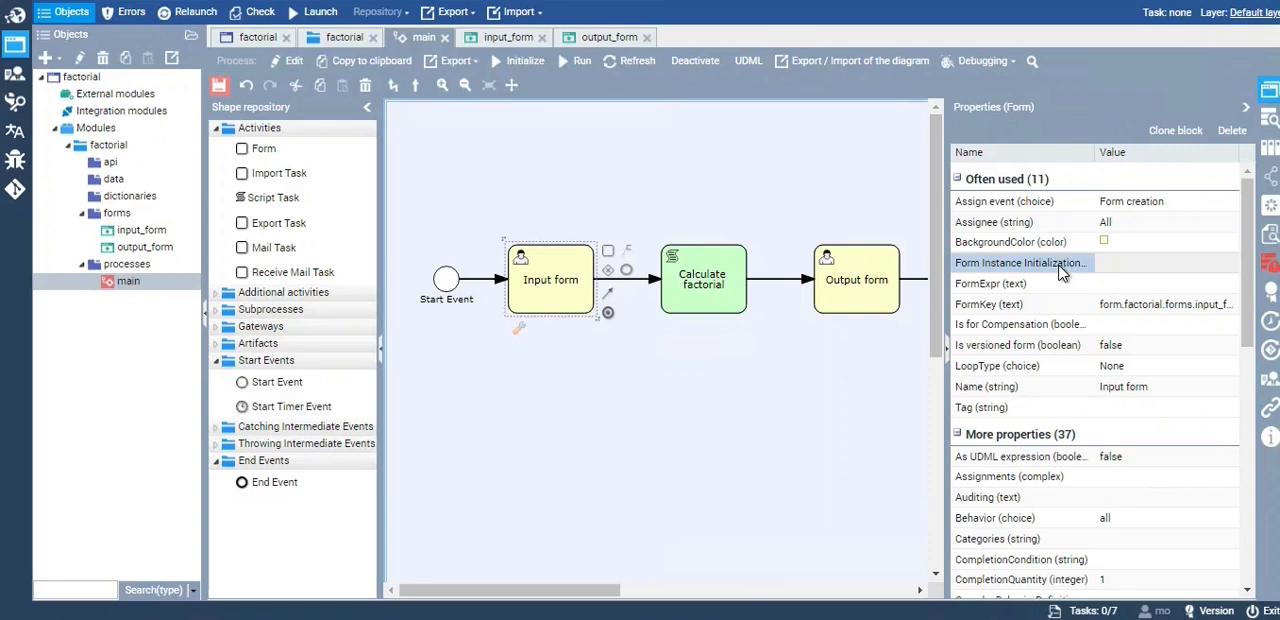
pyautogui.click(1218, 266)
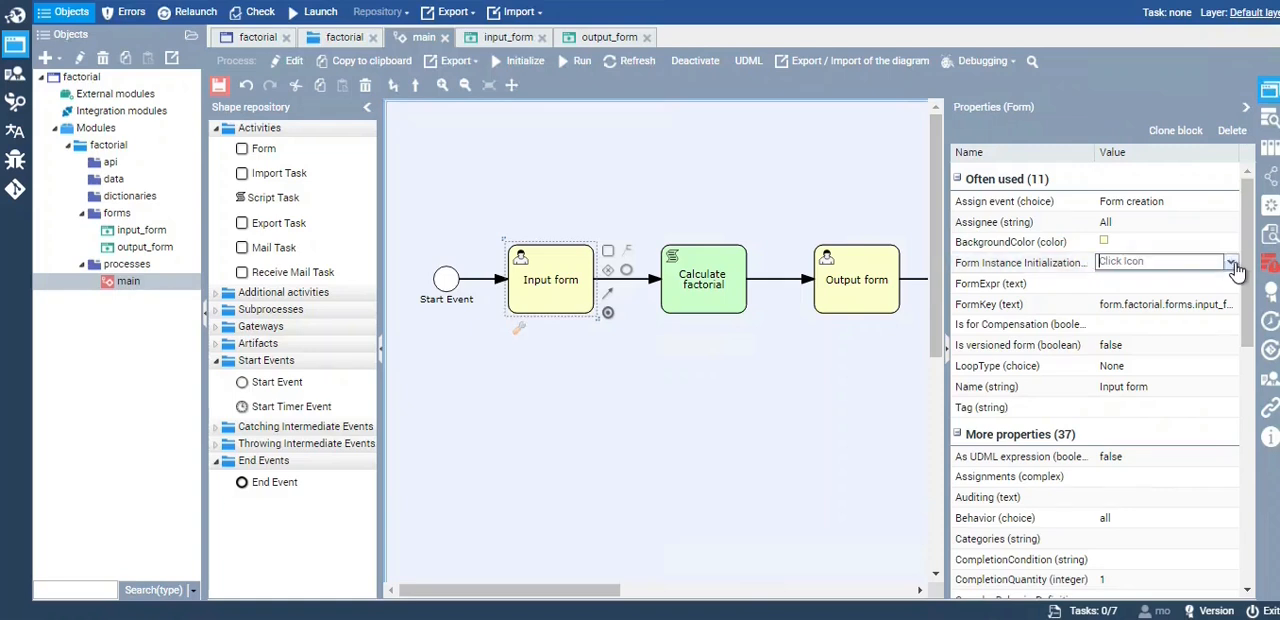
pyautogui.click(1234, 266)
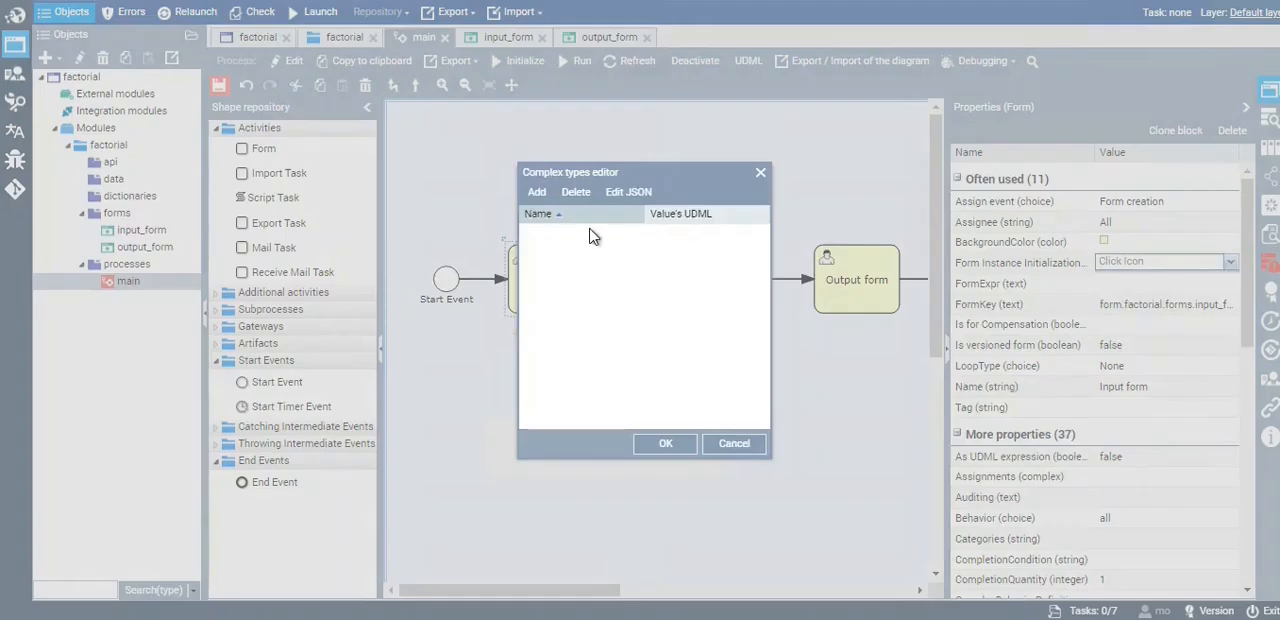
pyautogui.moveTo(556, 181); pyautogui.dragTo(603, 184)
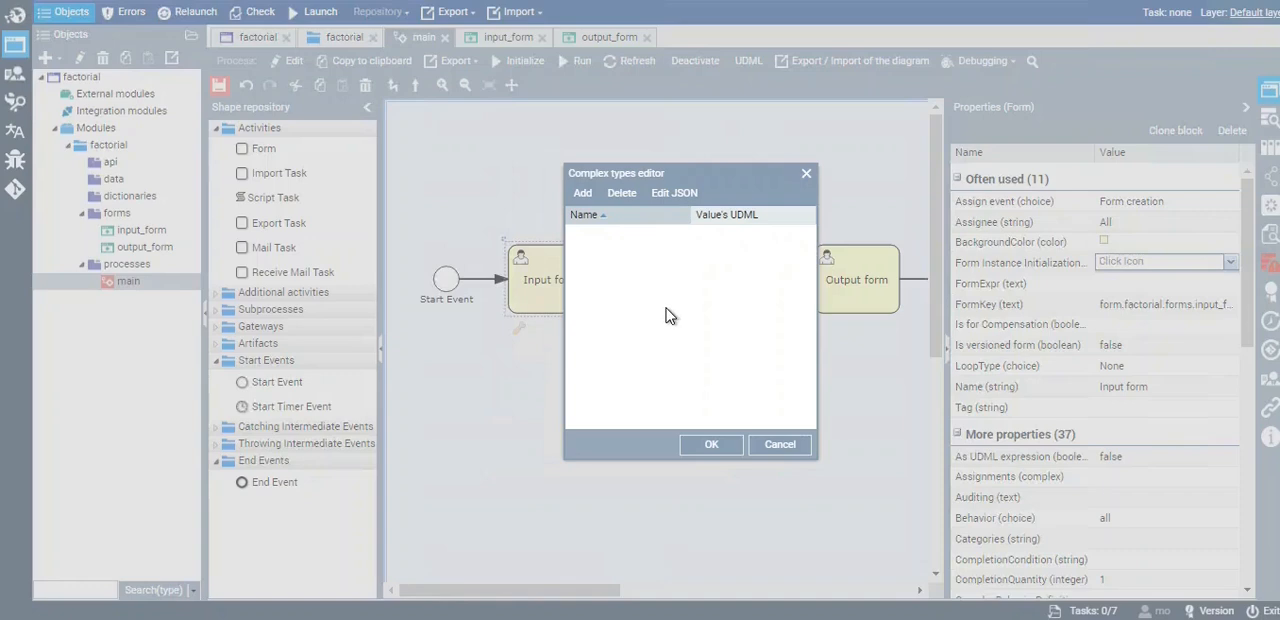
pyautogui.click(586, 207)
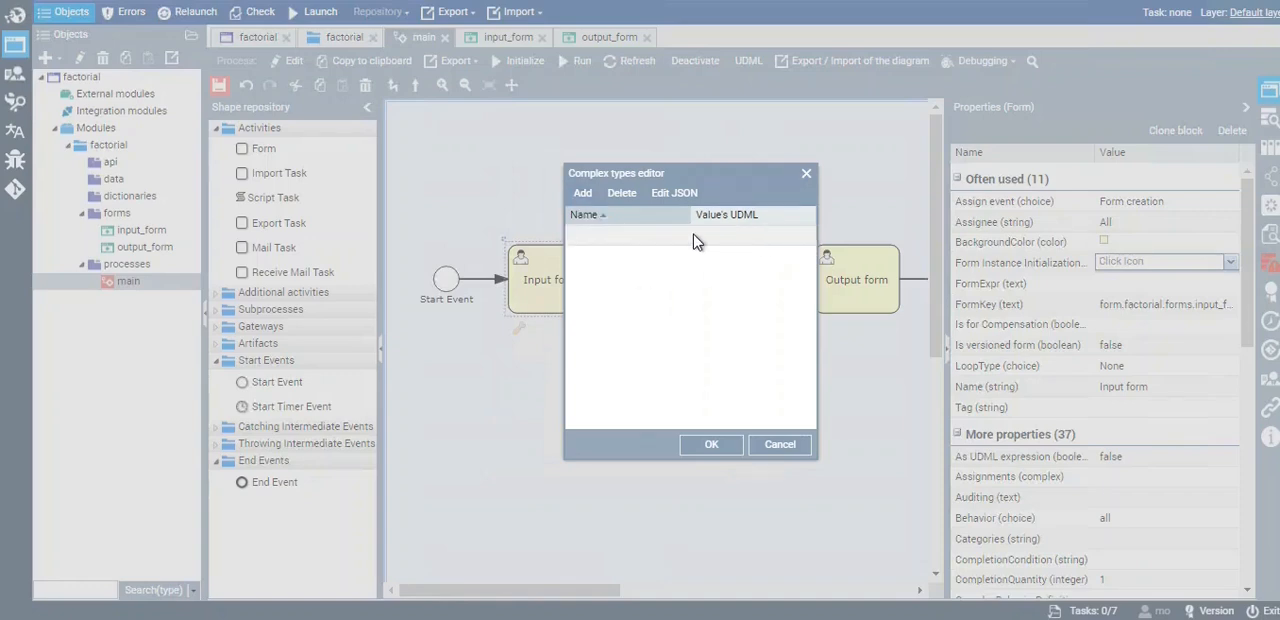
pyautogui.click(612, 234)
pyautogui.click(678, 236)
pyautogui.click(631, 250)
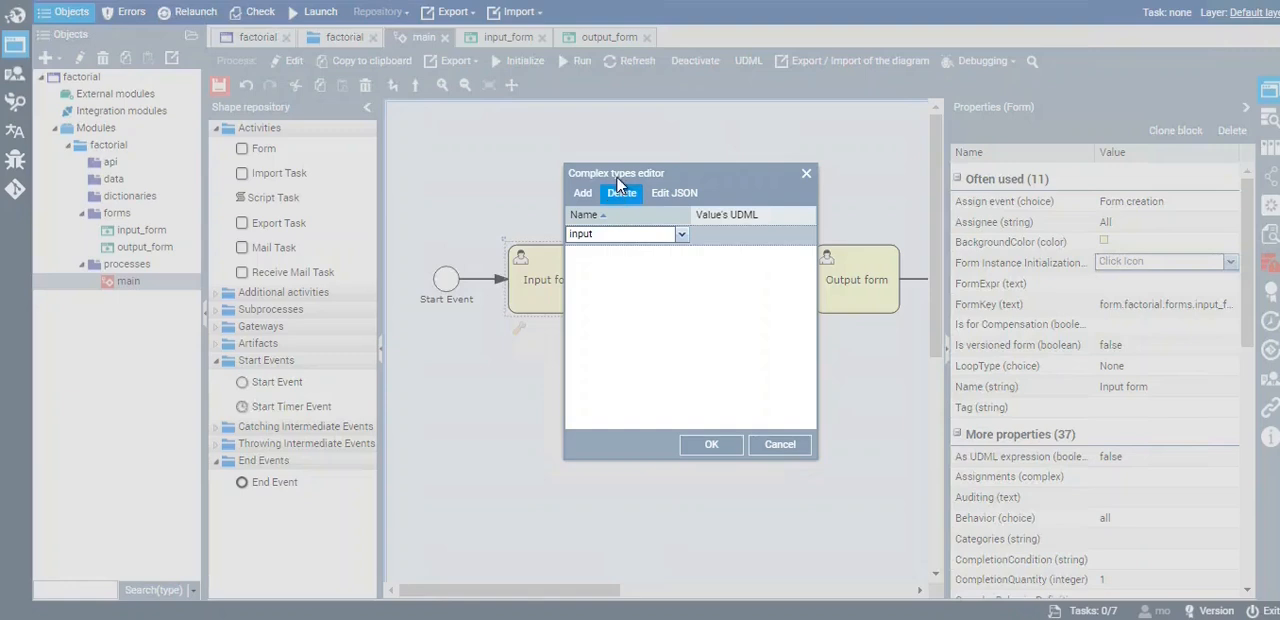
pyautogui.moveTo(645, 172); pyautogui.dragTo(688, 168)
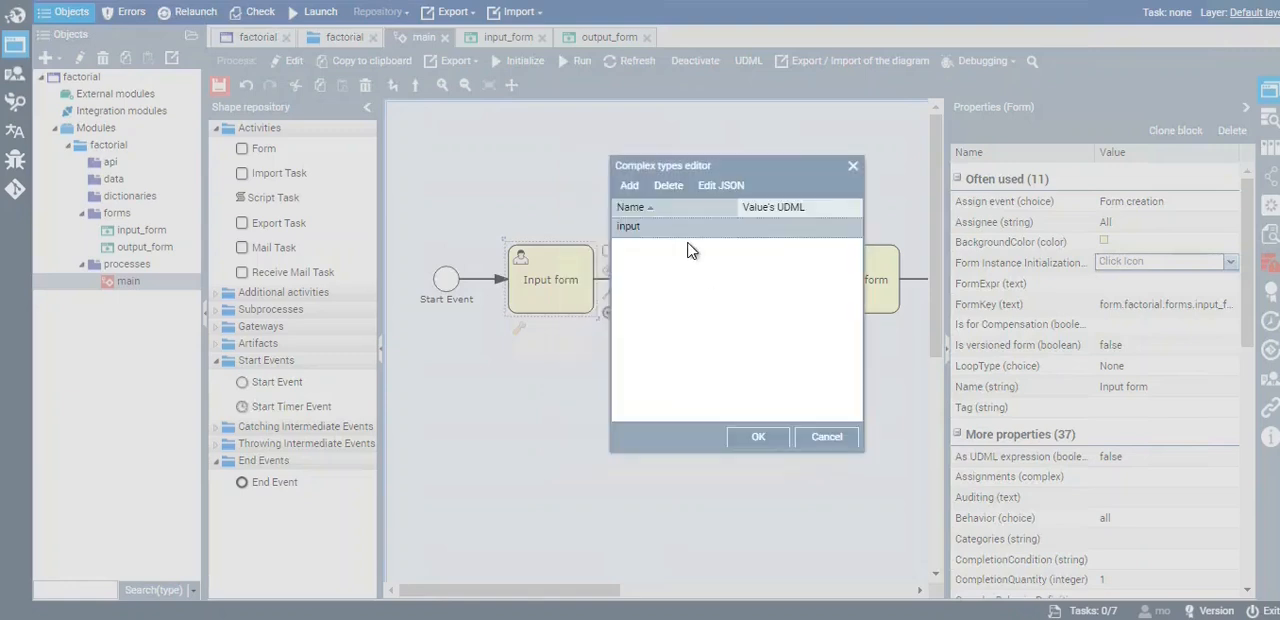
# Set the UDML value of the input entry to the input_value attribute and save the initialization
pyautogui.click(726, 234)
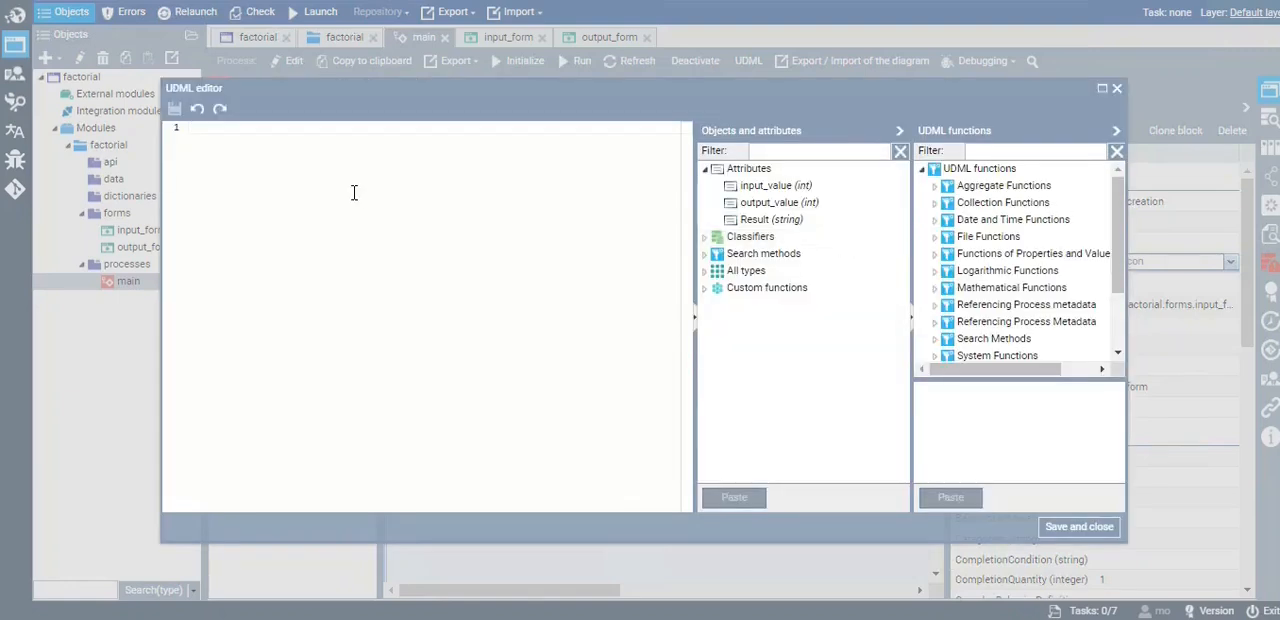
pyautogui.doubleClick(775, 187)
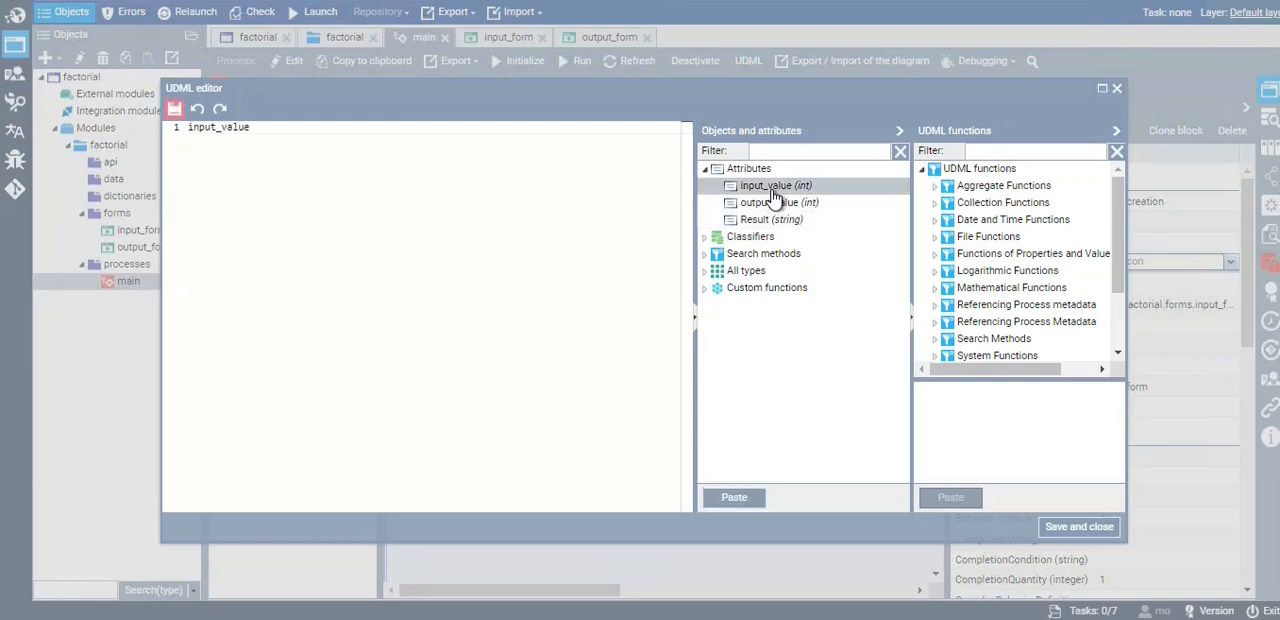
pyautogui.doubleClick(191, 129)
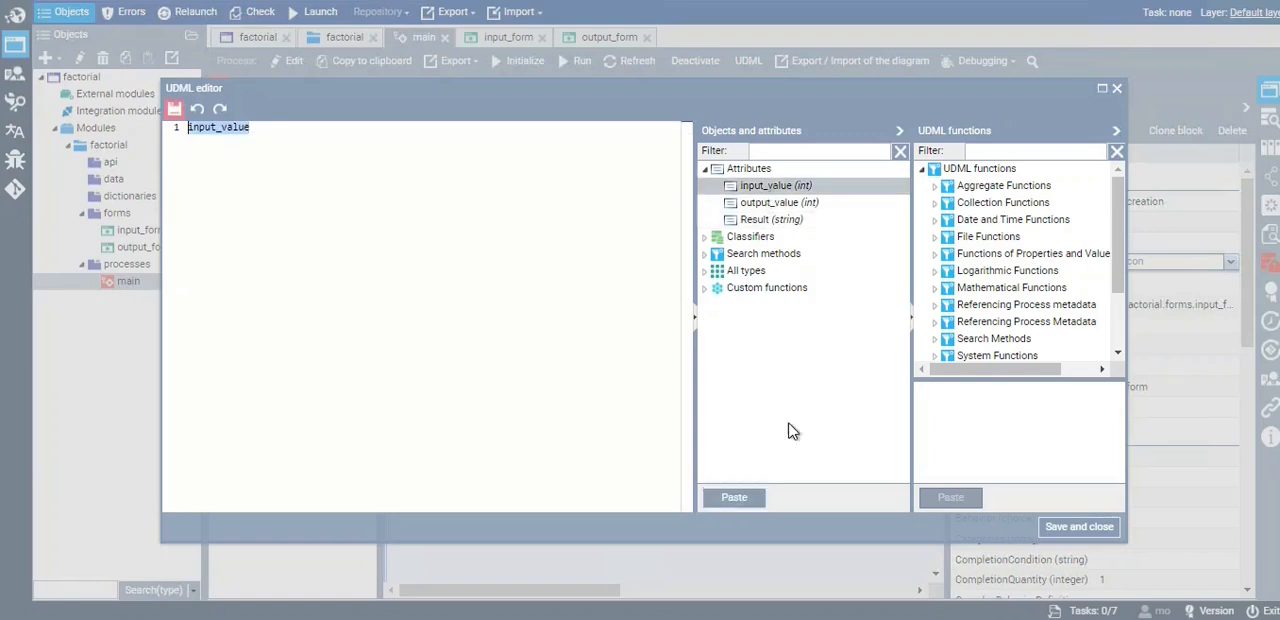
pyautogui.click(1078, 526)
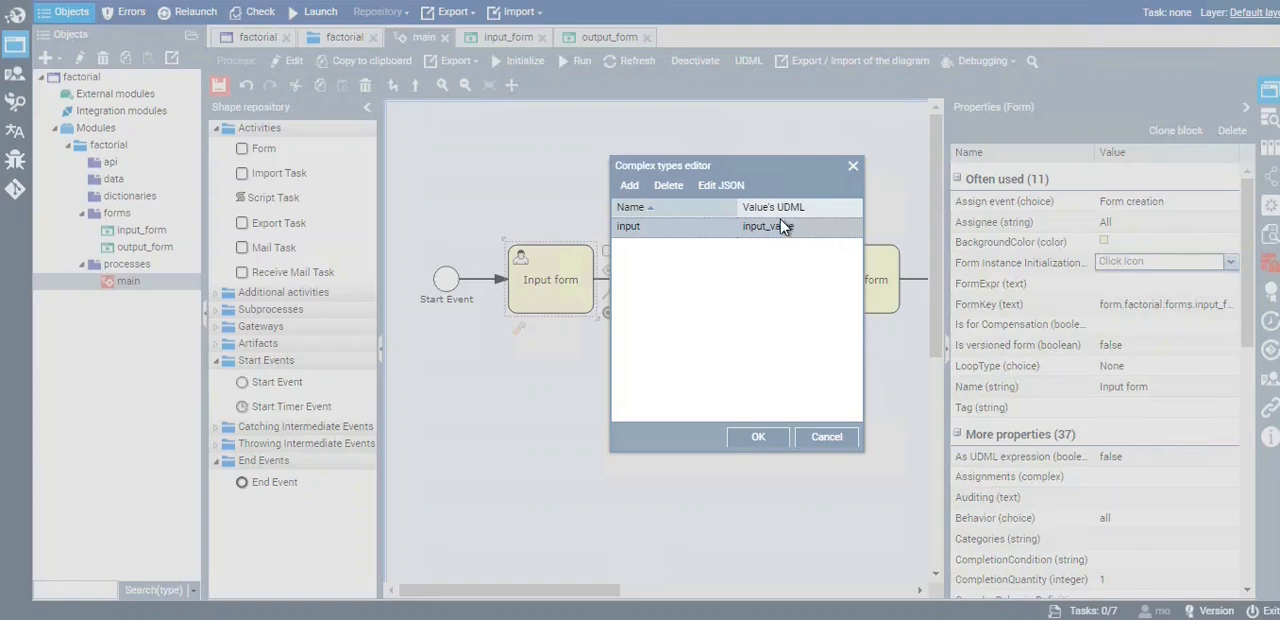
pyautogui.click(760, 447)
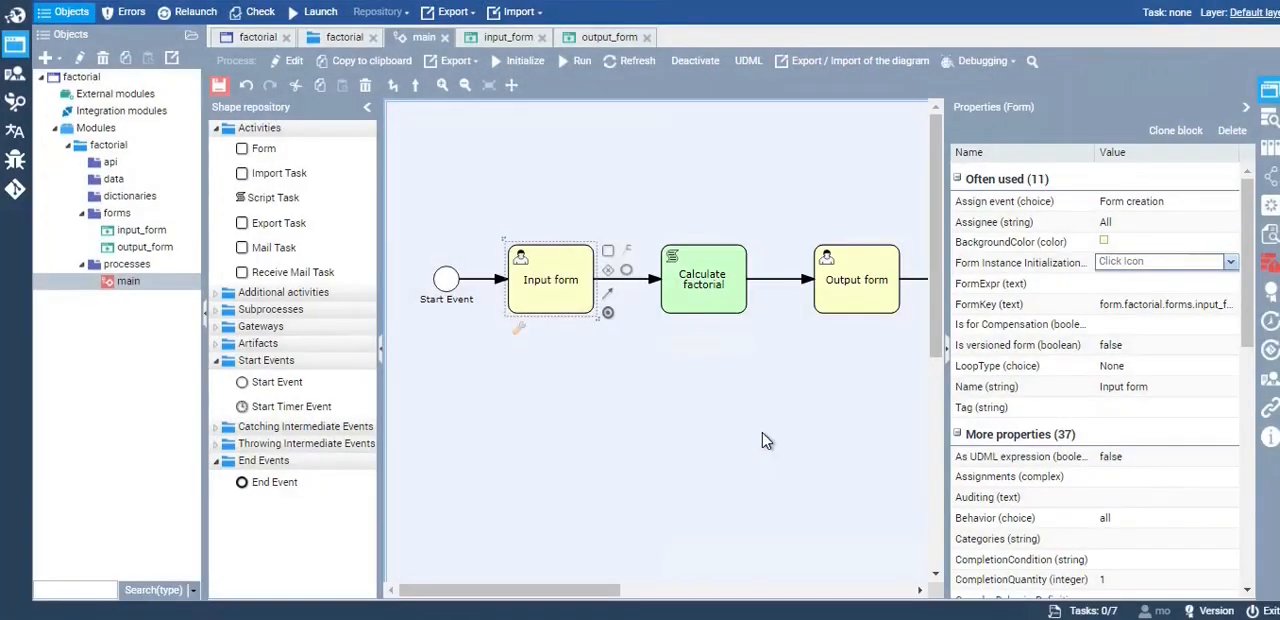
# Assign the existing form form.factorial.forms.output_form and the performer role All to the Output form activity
pyautogui.moveTo(618, 592); pyautogui.dragTo(670, 594)
pyautogui.click(730, 312)
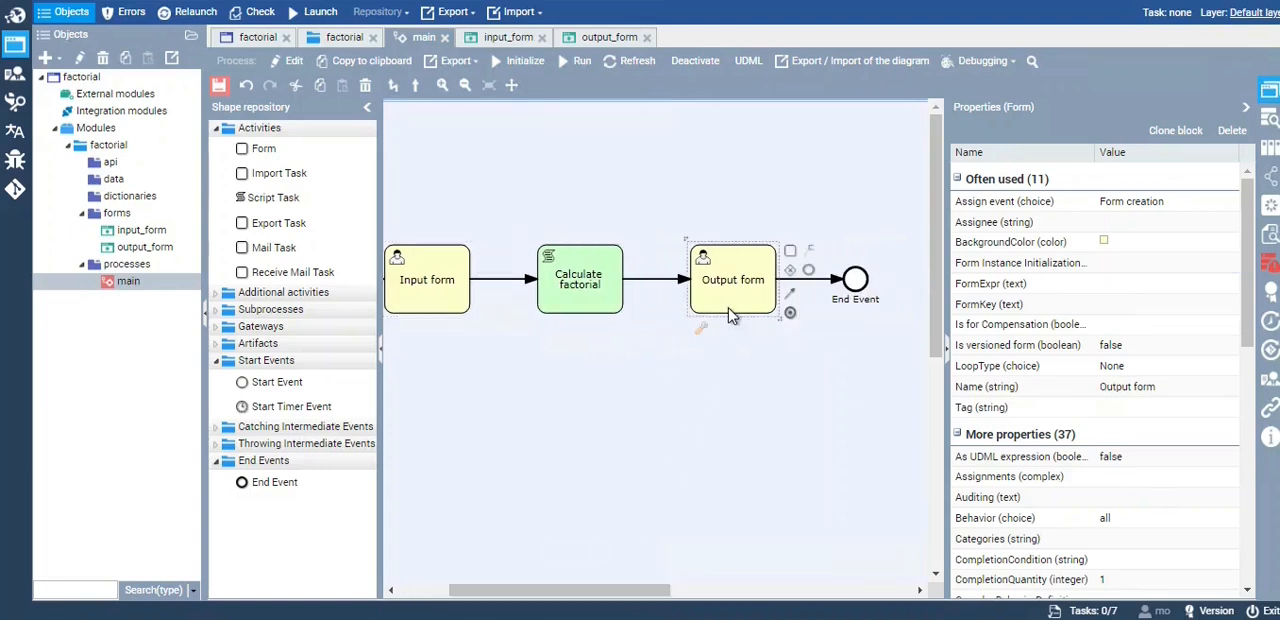
pyautogui.doubleClick(730, 316)
pyautogui.click(826, 262)
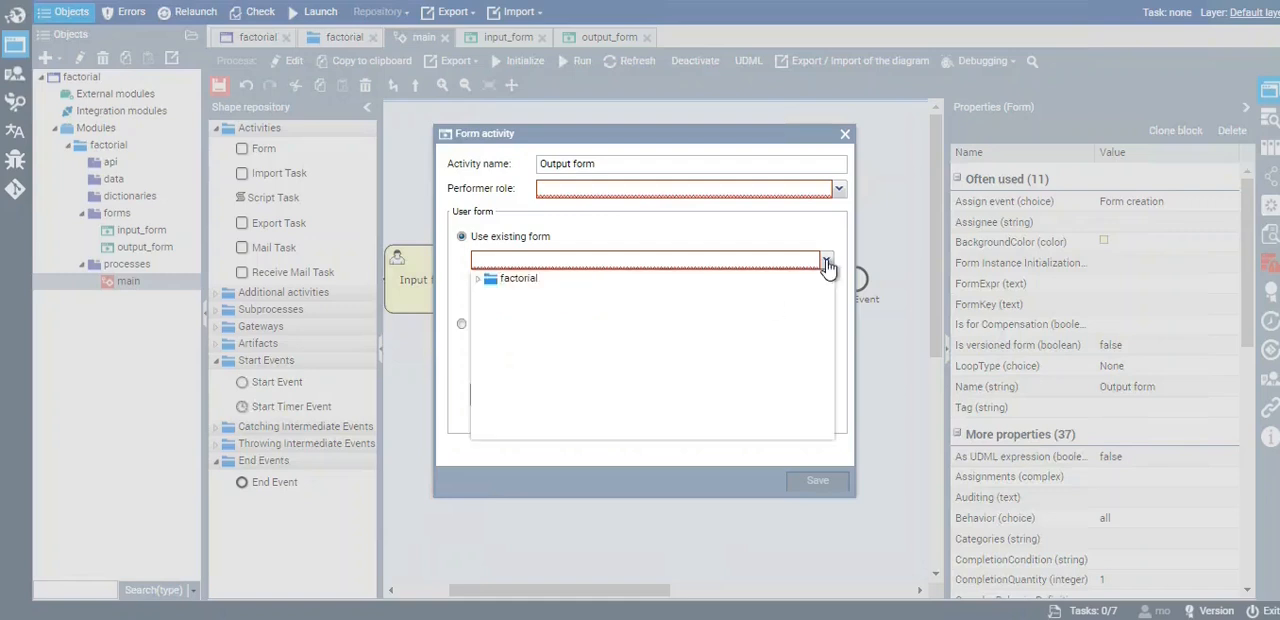
pyautogui.click(479, 279)
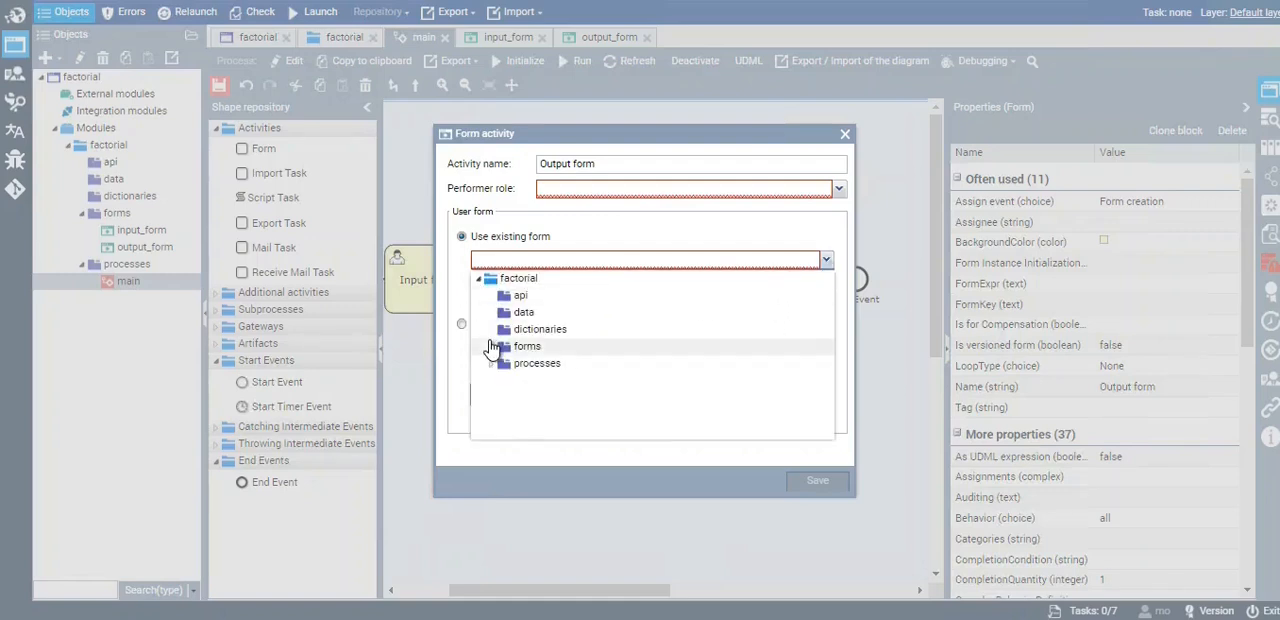
pyautogui.click(491, 346)
pyautogui.click(583, 389)
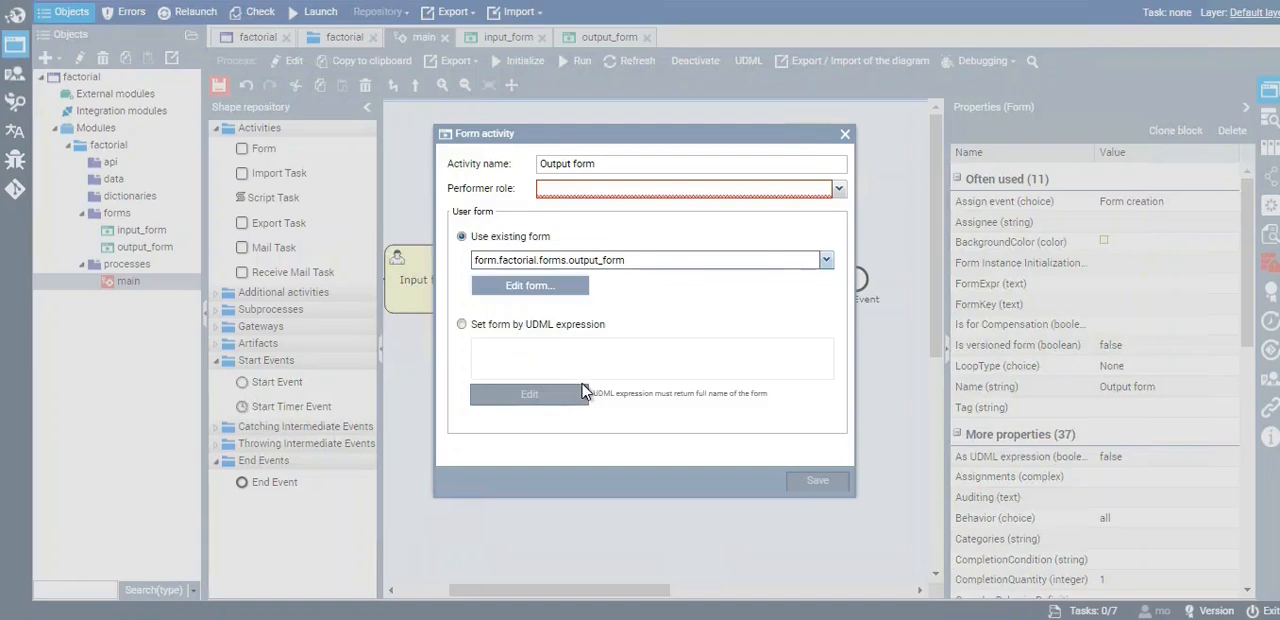
pyautogui.click(839, 189)
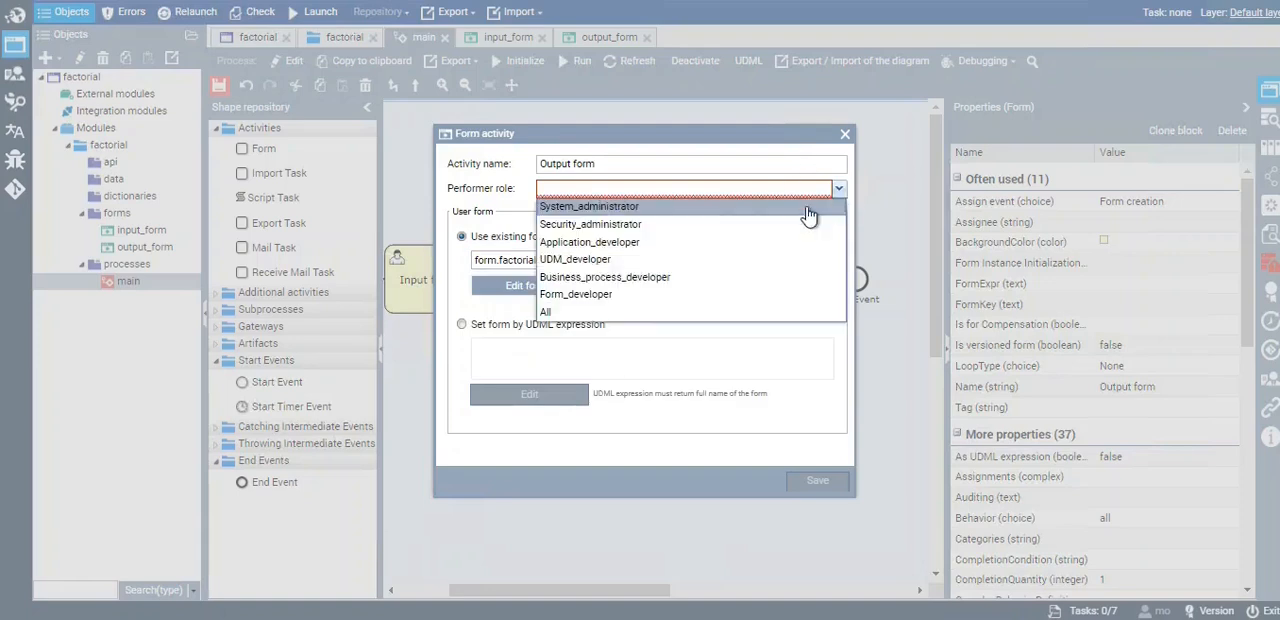
pyautogui.click(586, 313)
pyautogui.click(818, 486)
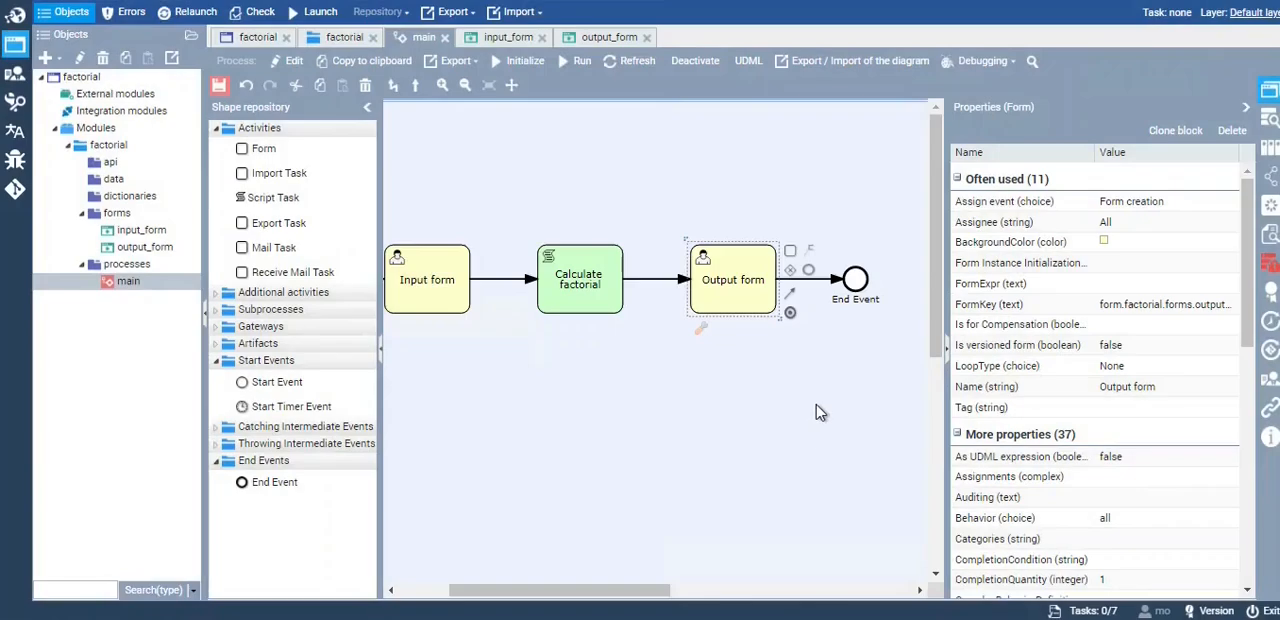
# Add an entry named output to the Form Instance Initialization property of the Output form activity
pyautogui.click(1049, 264)
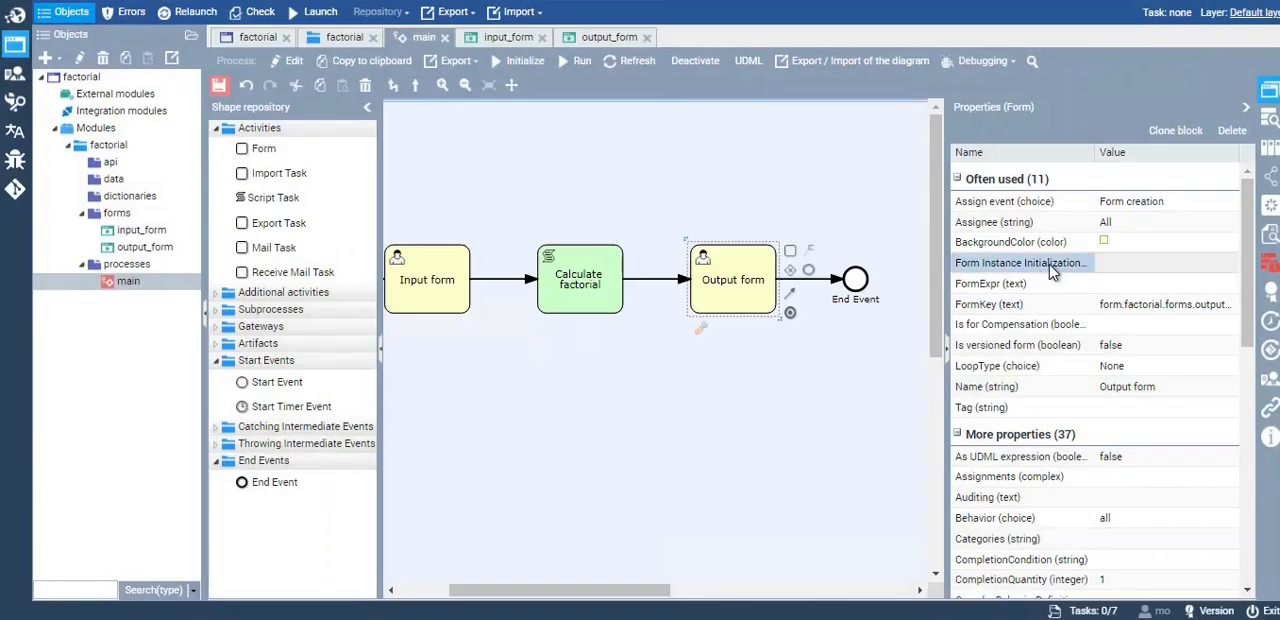
pyautogui.click(1140, 263)
pyautogui.click(1230, 262)
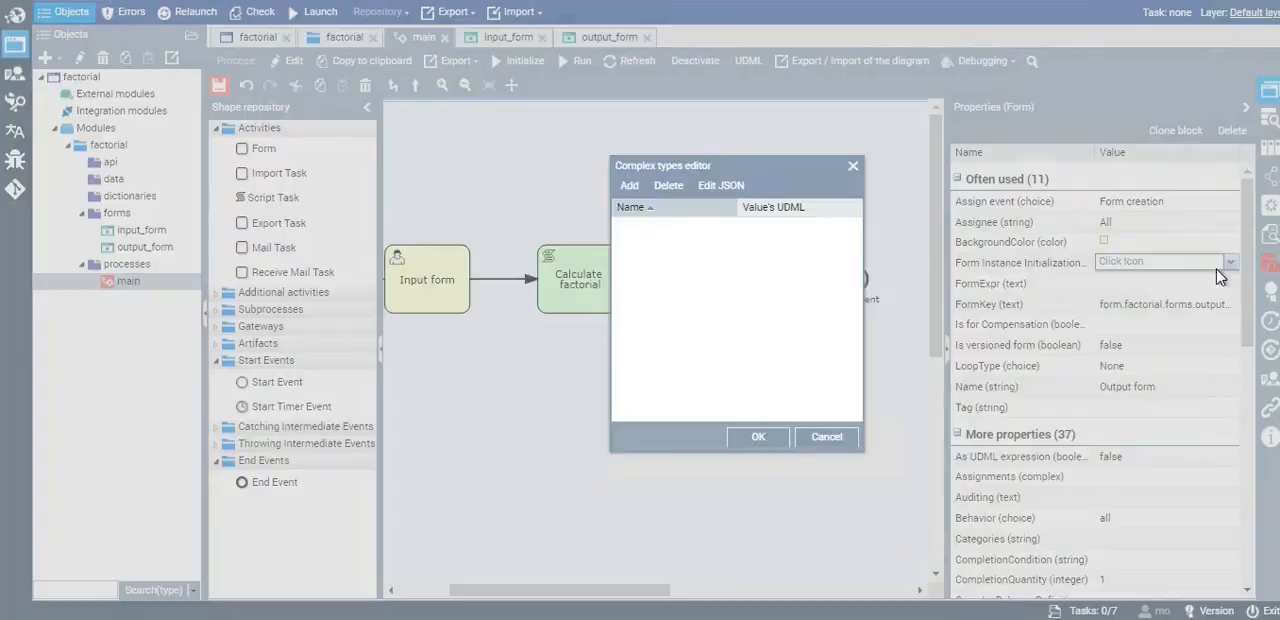
pyautogui.click(632, 187)
pyautogui.click(670, 234)
pyautogui.click(727, 228)
pyautogui.click(675, 247)
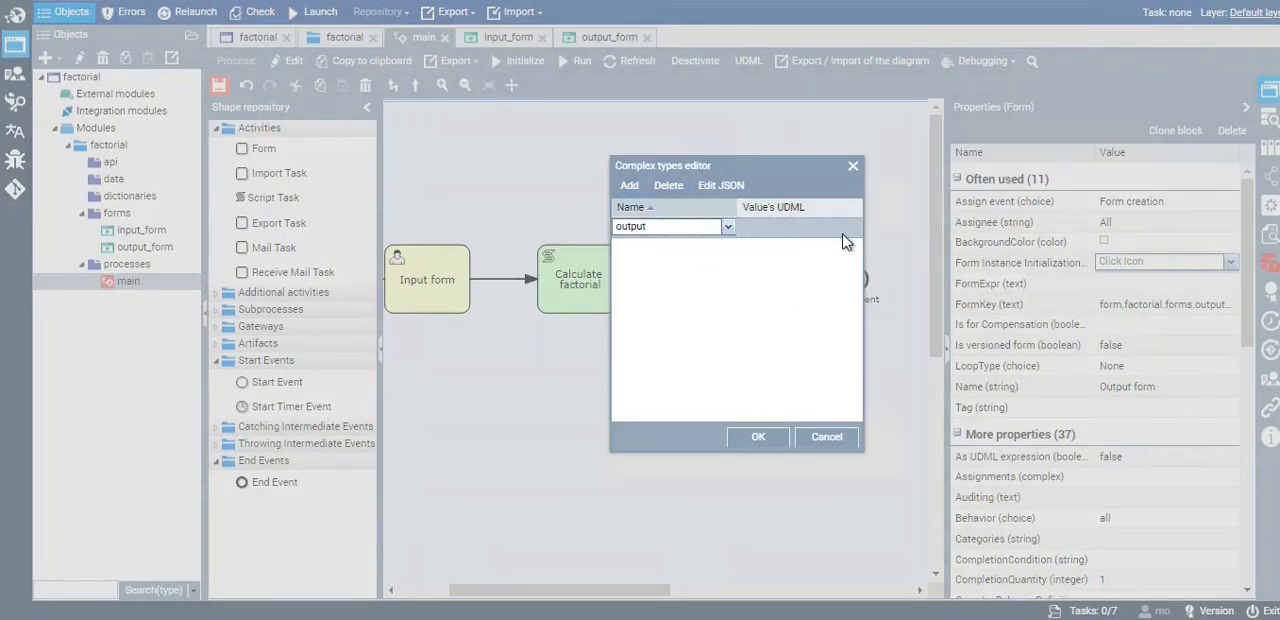
# Set the UDML value of the output entry to the output_value attribute and save the initialization
pyautogui.click(842, 237)
pyautogui.click(842, 237)
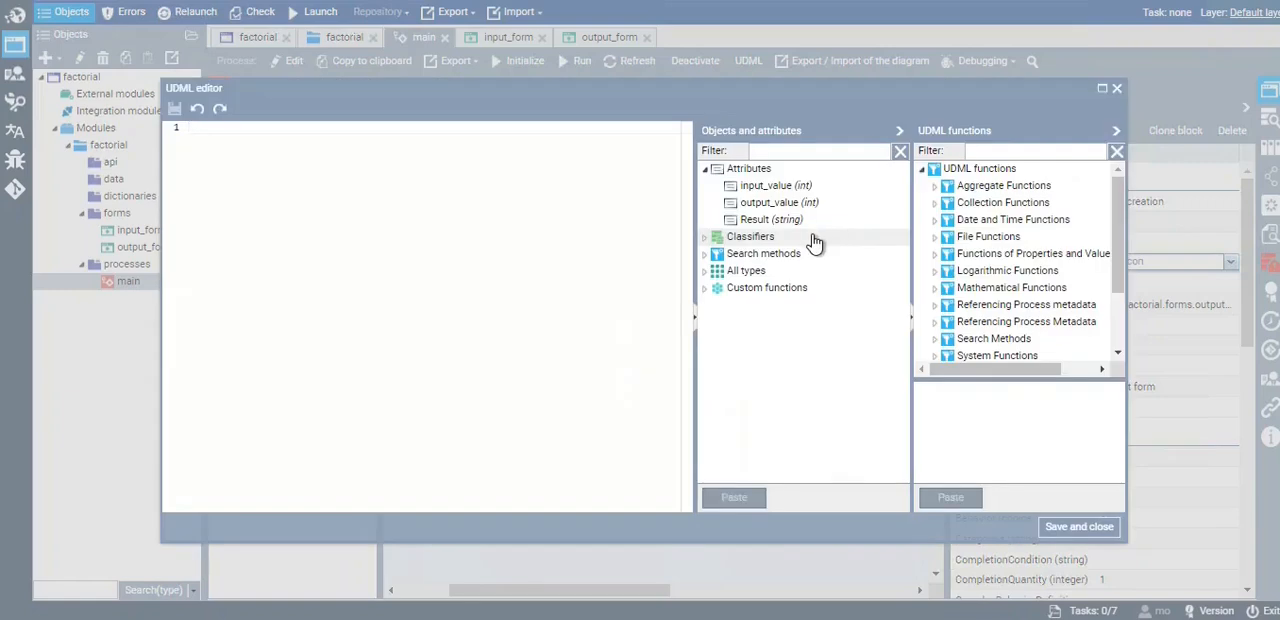
pyautogui.doubleClick(782, 204)
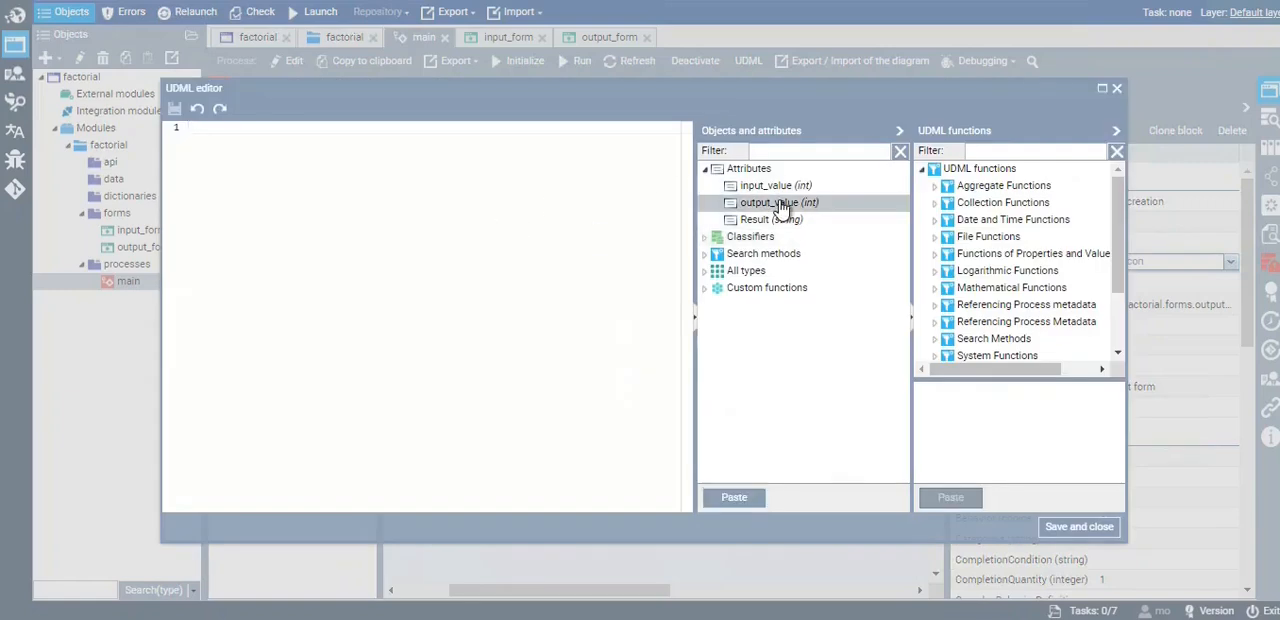
pyautogui.moveTo(280, 130); pyautogui.dragTo(172, 127)
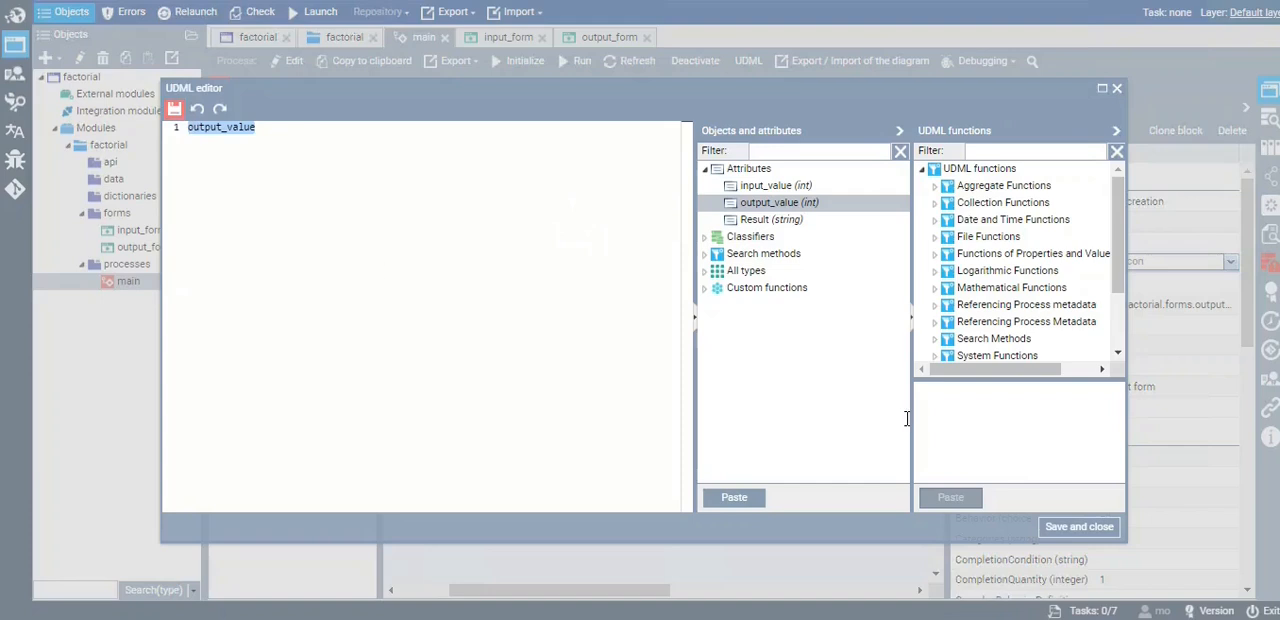
pyautogui.click(1062, 533)
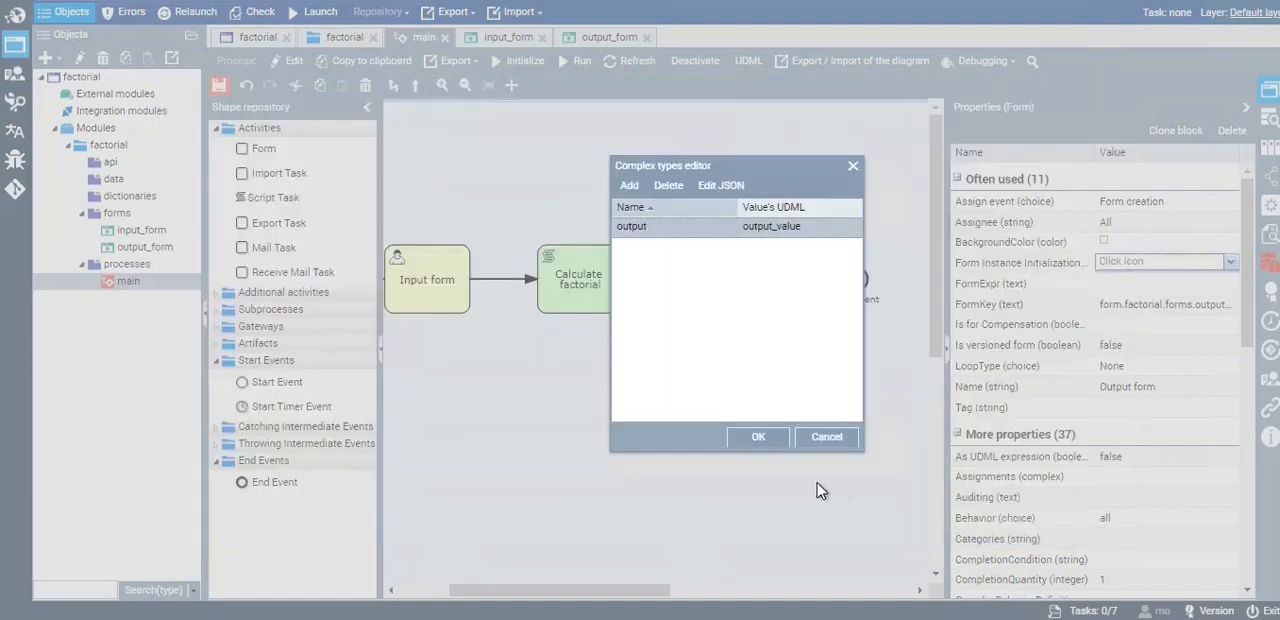
pyautogui.click(755, 440)
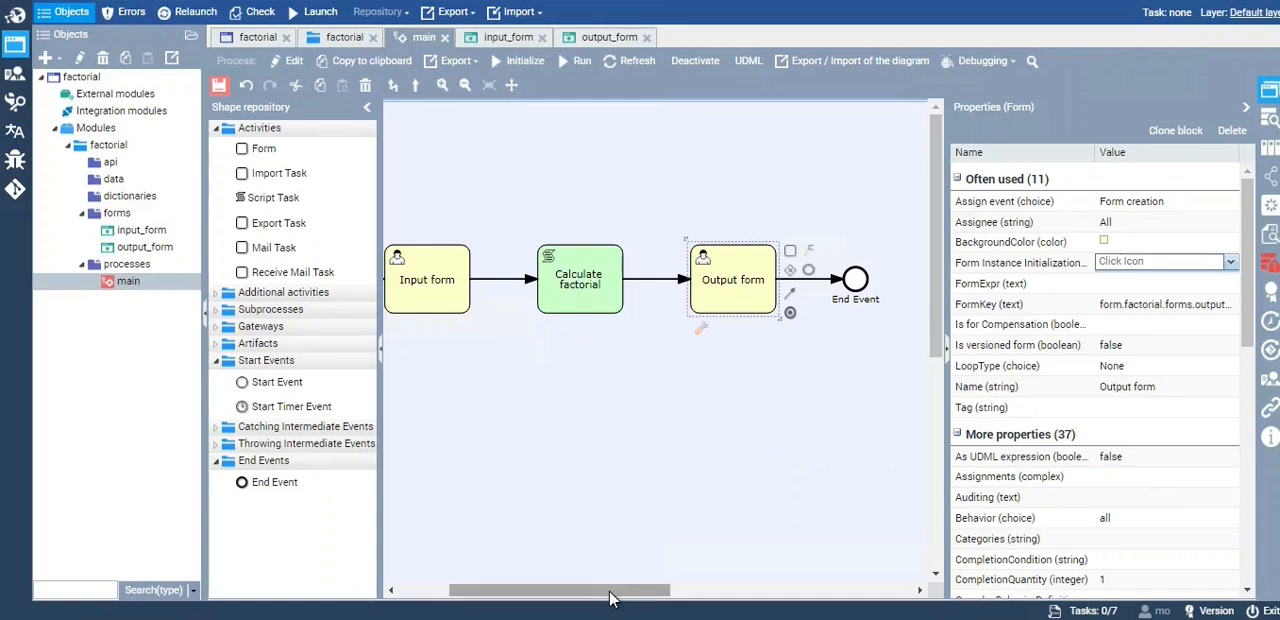
# Open the script of the Calculate factorial task and insert an empty udm:() block
pyautogui.moveTo(610, 597); pyautogui.dragTo(590, 597)
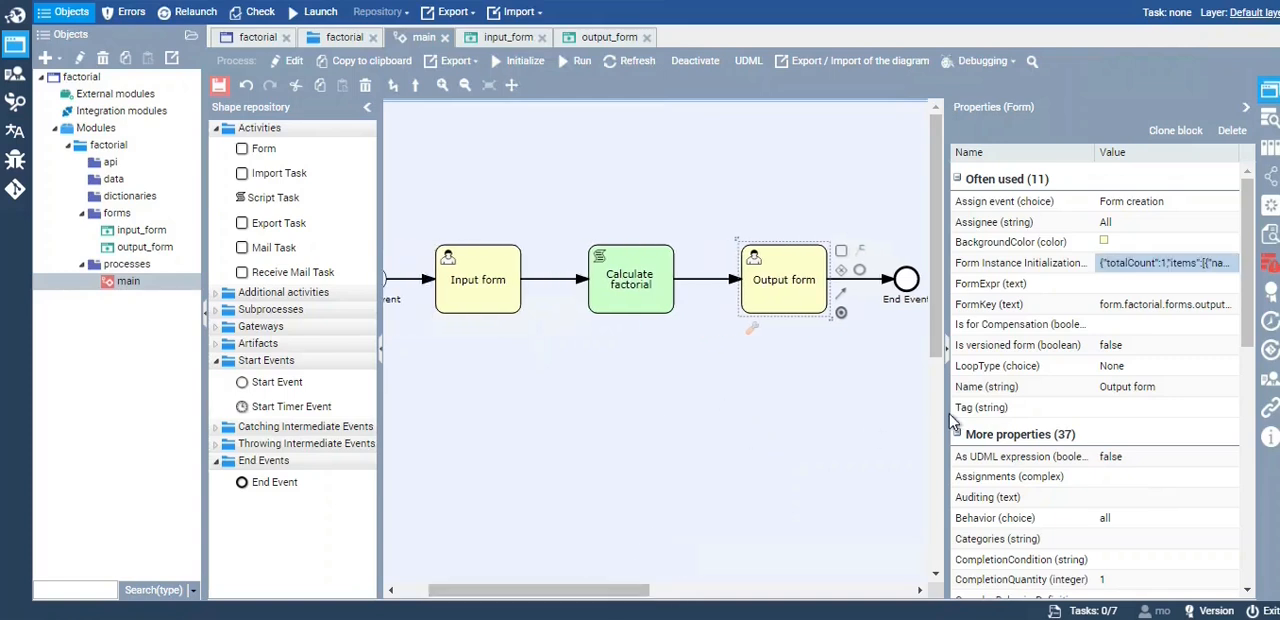
pyautogui.moveTo(948, 420); pyautogui.dragTo(1022, 420)
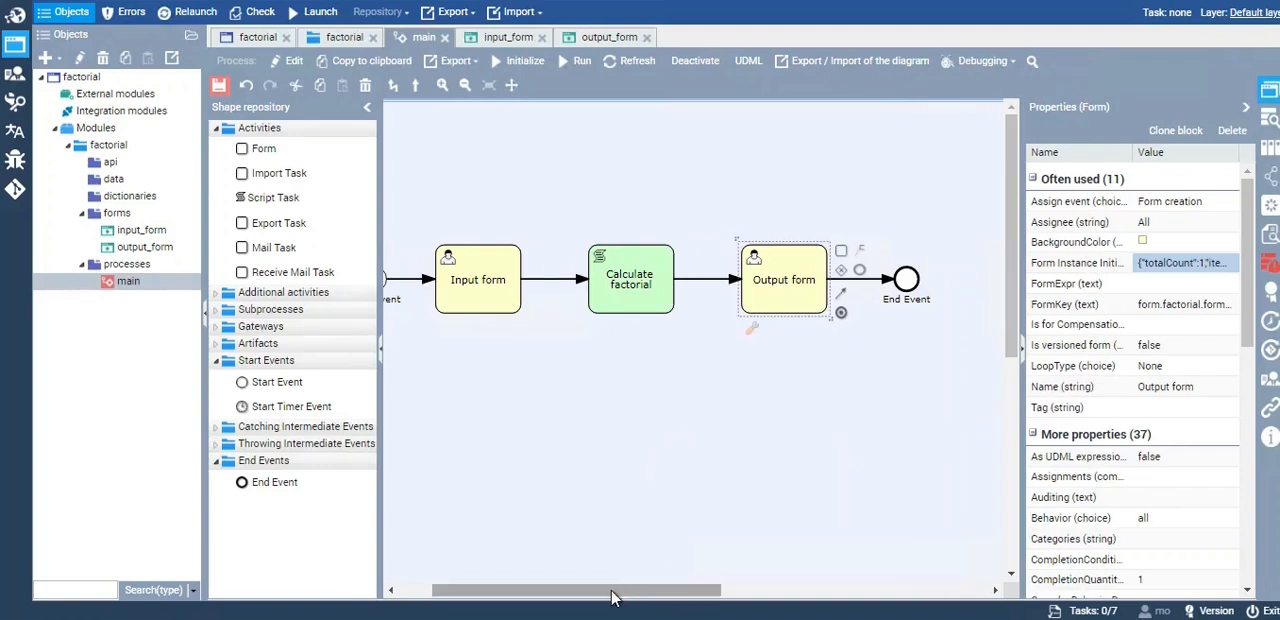
pyautogui.moveTo(622, 590); pyautogui.dragTo(594, 590)
pyautogui.click(683, 313)
pyautogui.doubleClick(680, 313)
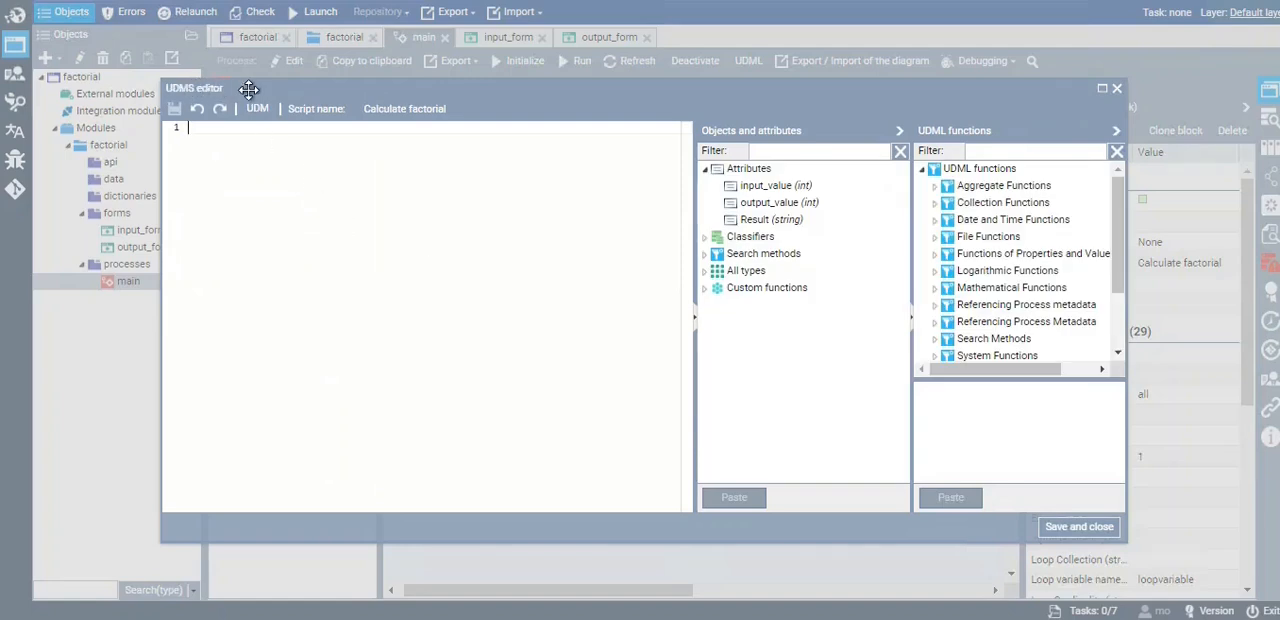
pyautogui.moveTo(255, 85); pyautogui.dragTo(270, 97)
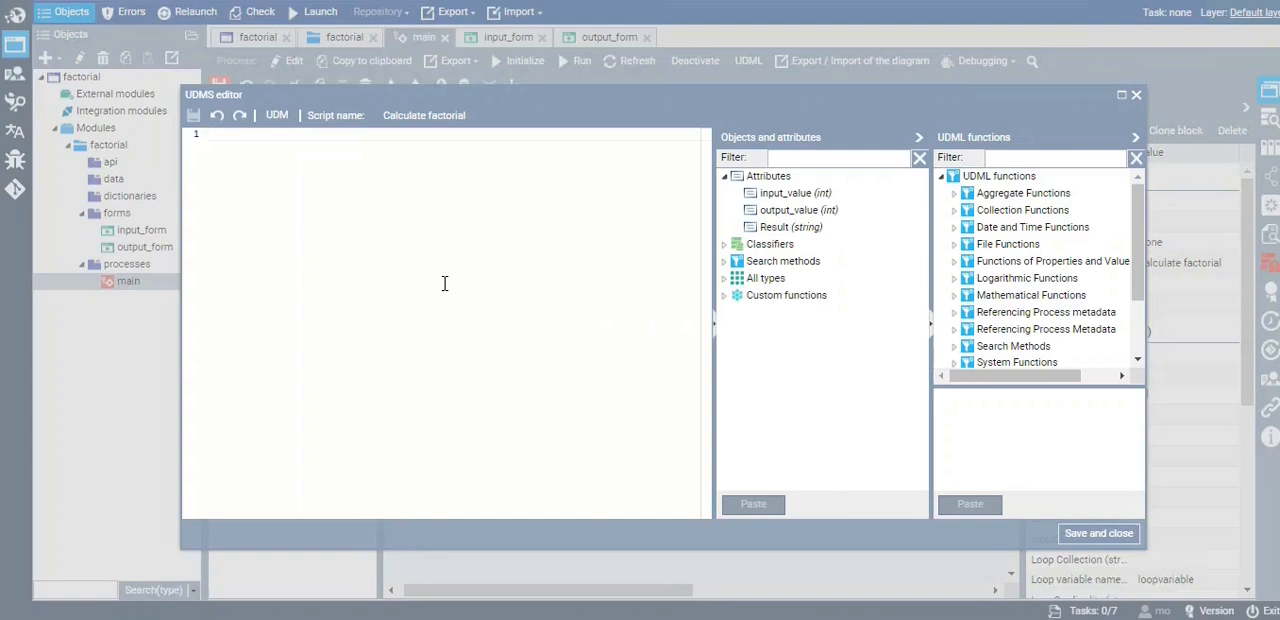
pyautogui.click(280, 122)
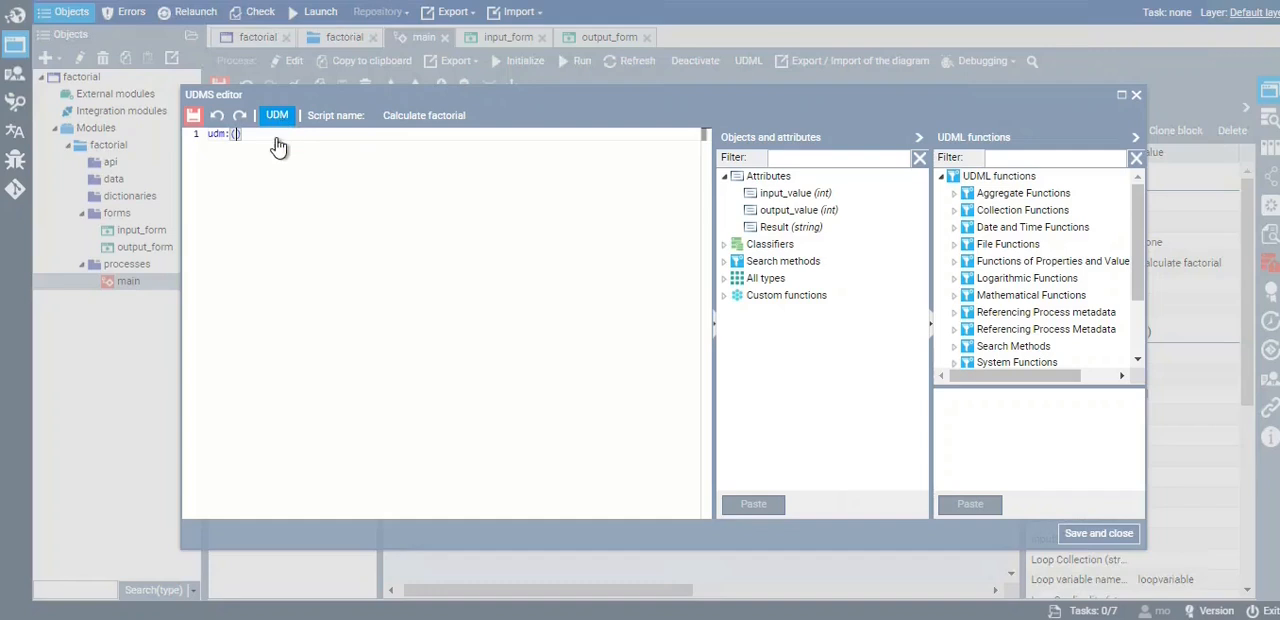
pyautogui.moveTo(244, 134); pyautogui.dragTo(206, 140)
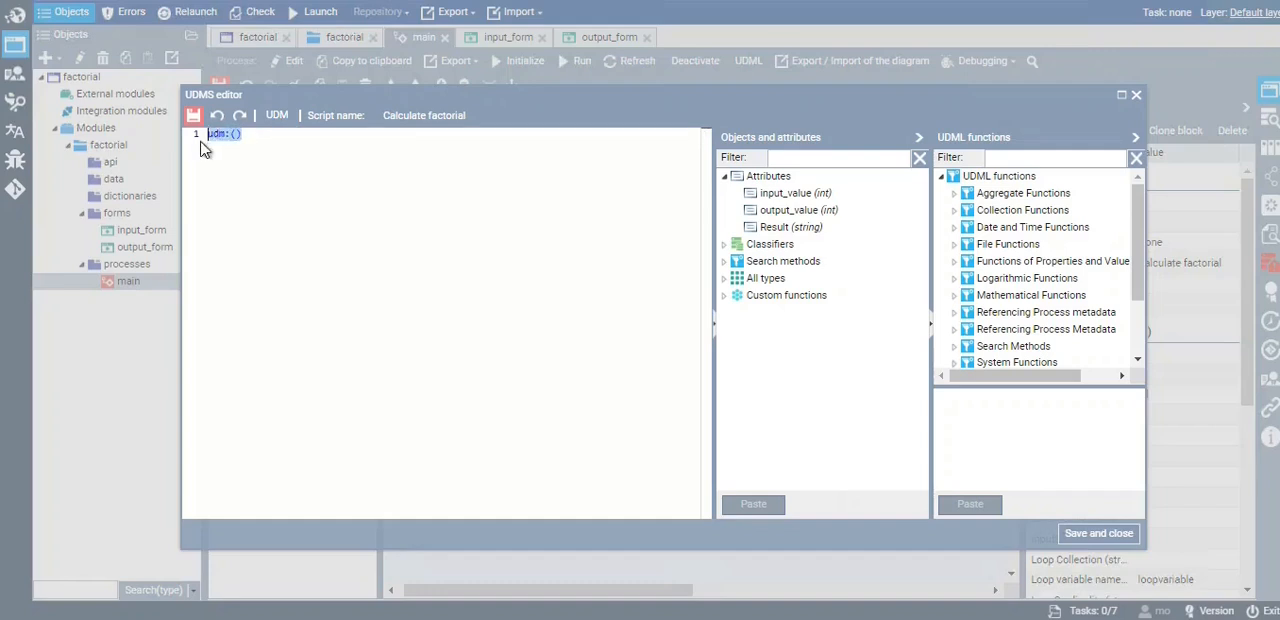
pyautogui.click(274, 137)
# Find the FACTR function by filtering the UDML functions for fac and insert it inside the udm:() block
pyautogui.click(1053, 157)
pyautogui.write('fac')
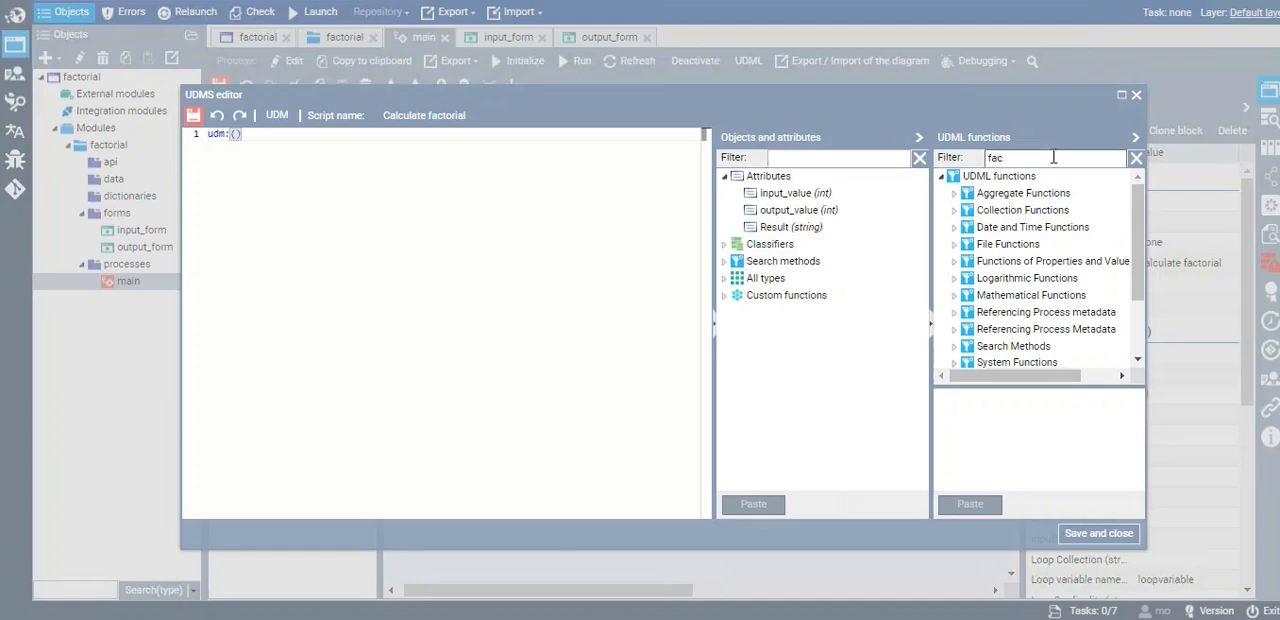
pyautogui.click(1040, 212)
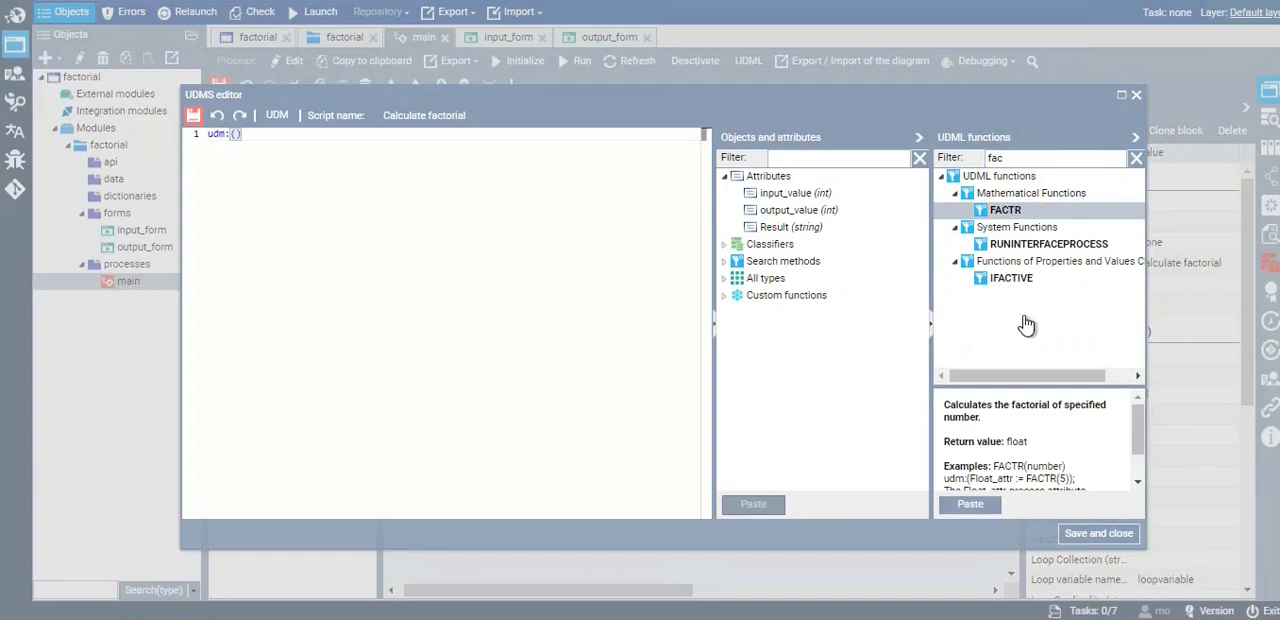
pyautogui.moveTo(1017, 386); pyautogui.dragTo(1024, 348)
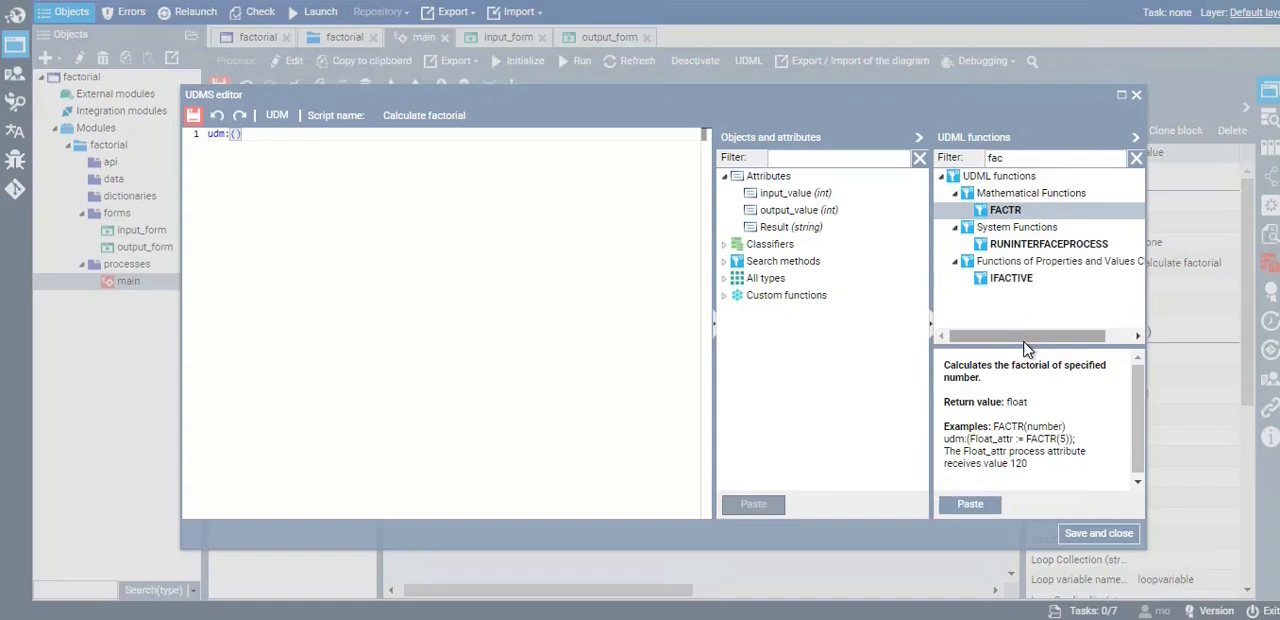
pyautogui.doubleClick(1030, 218)
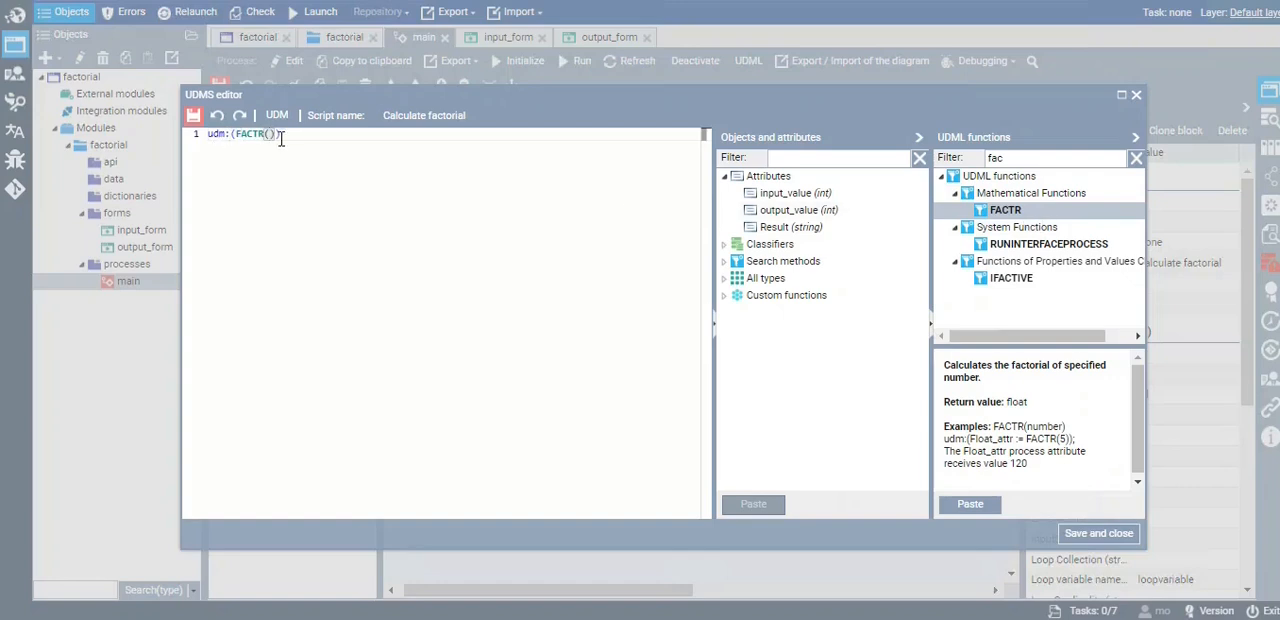
# Insert the input_value attribute as the argument of the FACTR function
pyautogui.moveTo(206, 135); pyautogui.dragTo(299, 151)
pyautogui.click(294, 144)
pyautogui.click(271, 139)
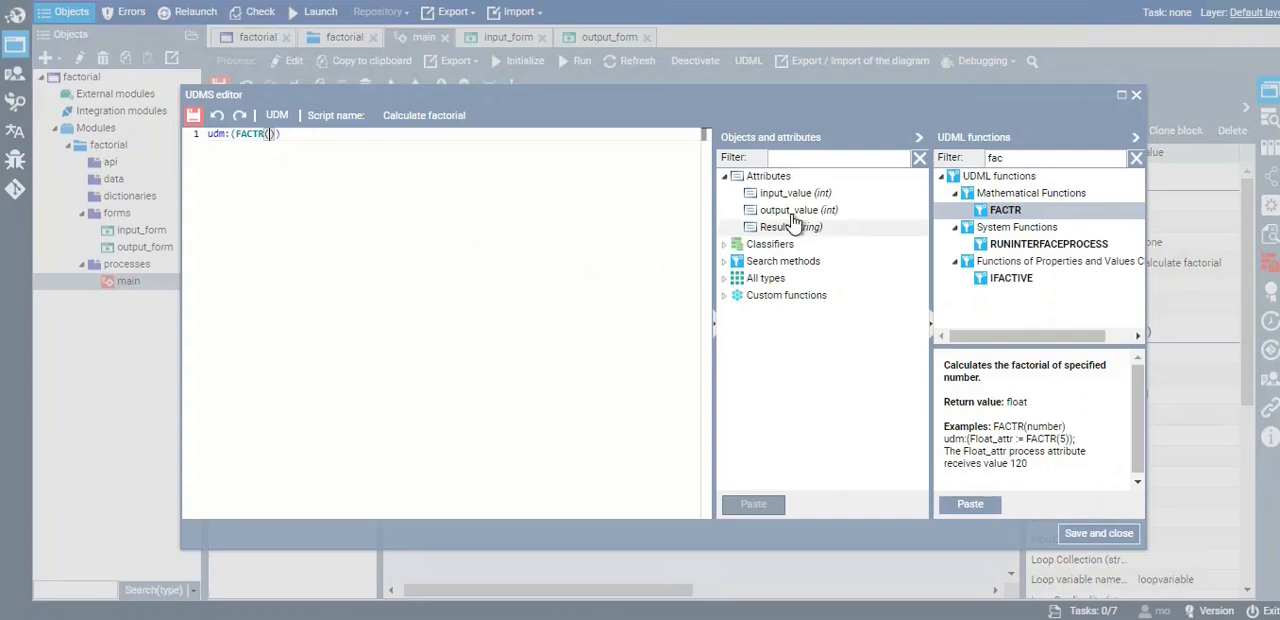
pyautogui.doubleClick(802, 197)
# Assign the FACTR expression to the output_value attribute by placing output_value := in front of it
pyautogui.moveTo(335, 136); pyautogui.dragTo(236, 136)
pyautogui.click(236, 136)
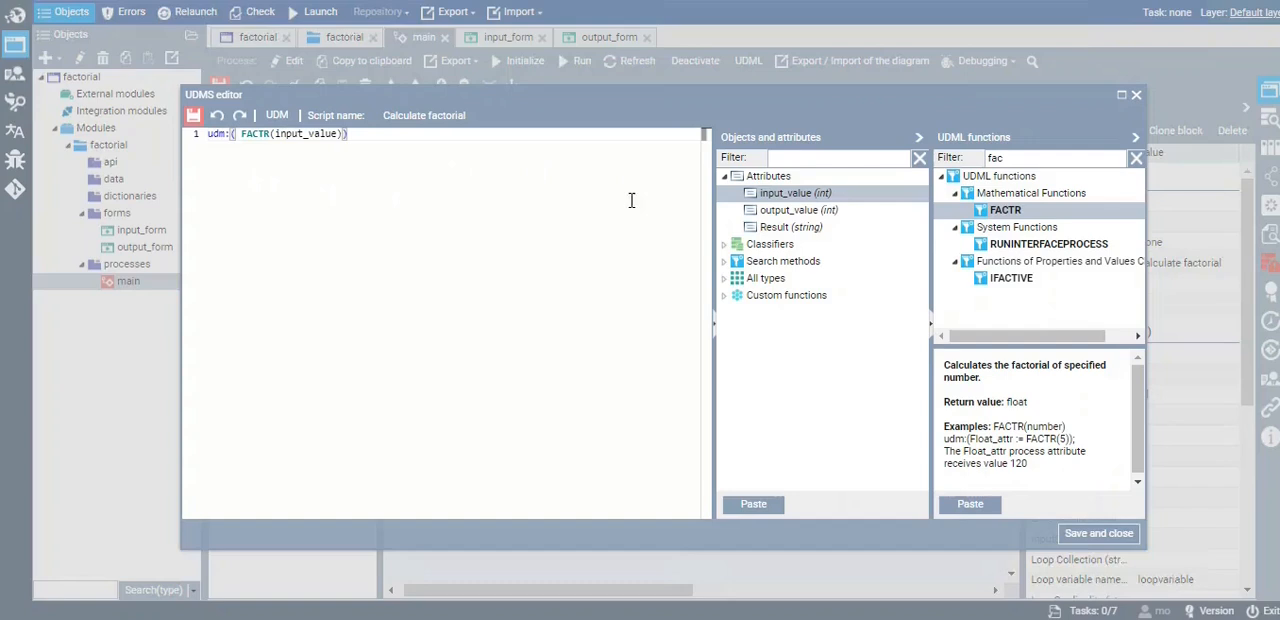
pyautogui.doubleClick(798, 212)
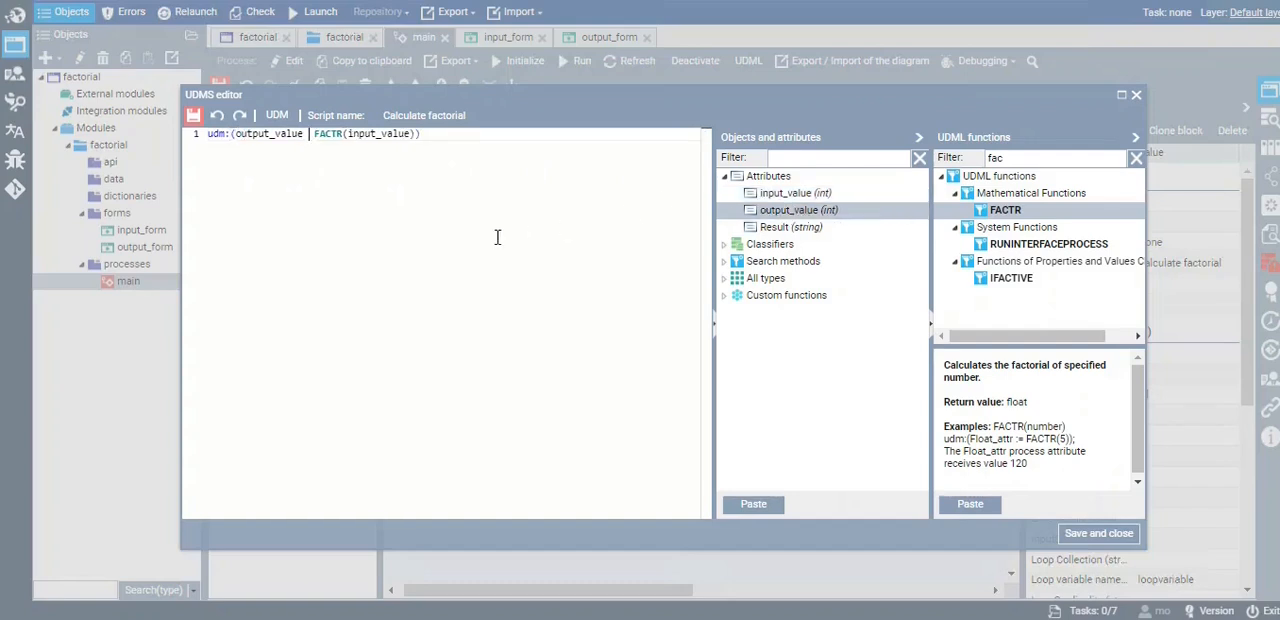
pyautogui.write(':')
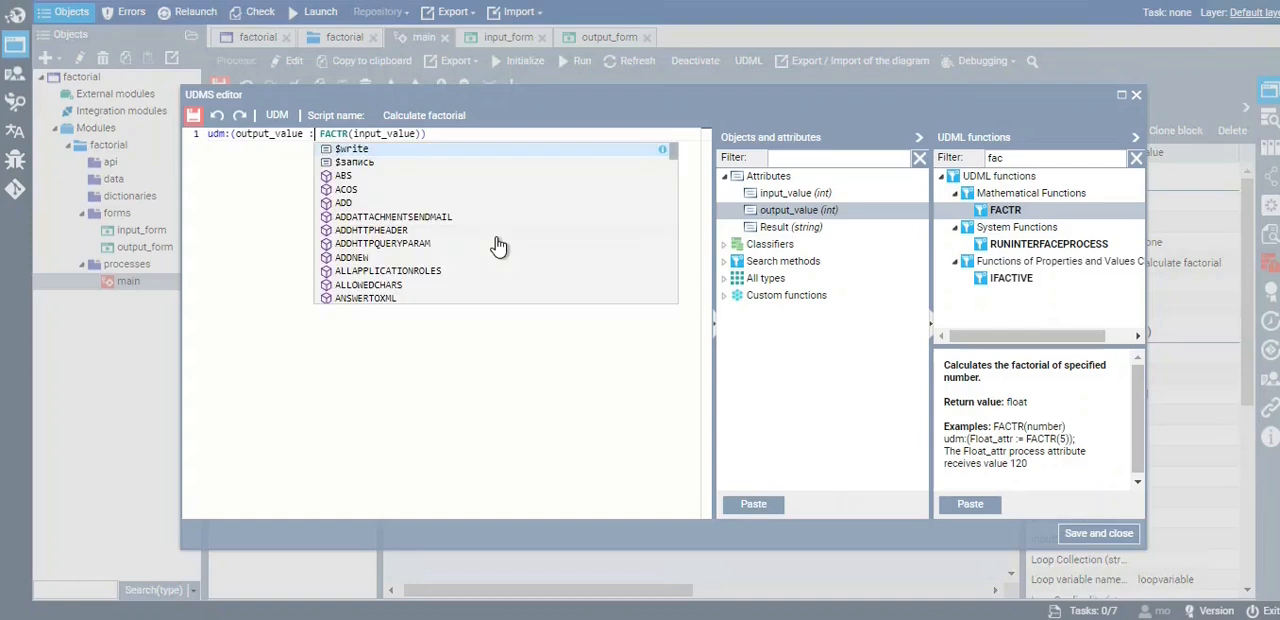
pyautogui.write('=')
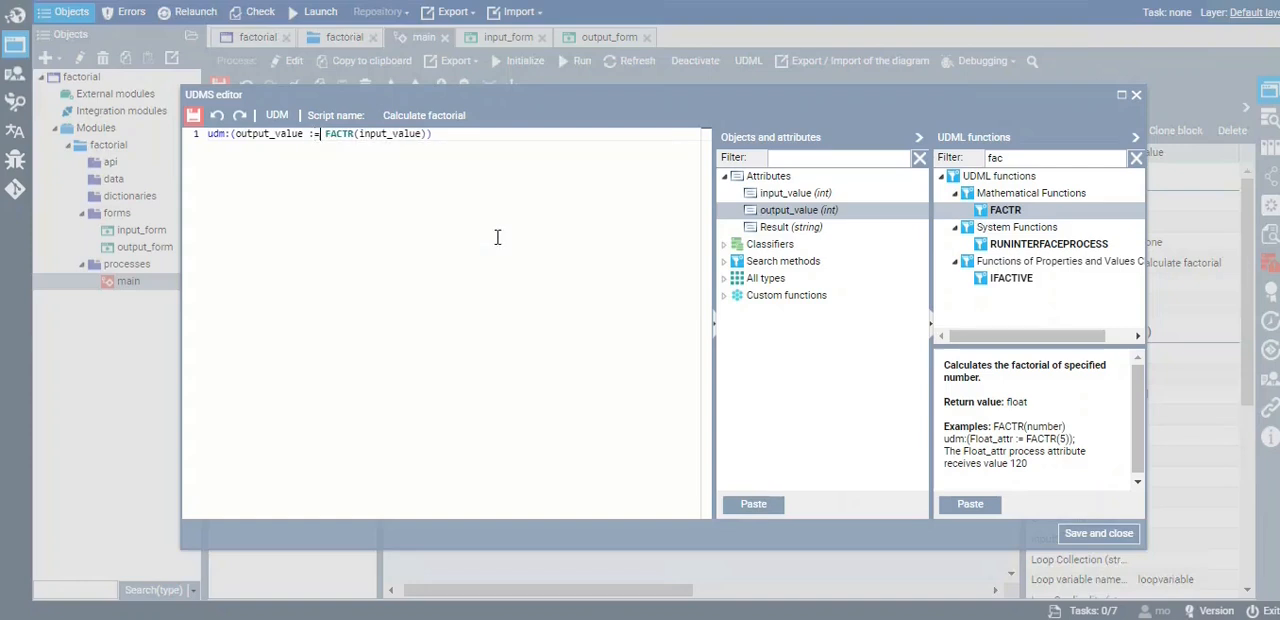
# End the factorial script line with a semicolon, then save and close the script
pyautogui.click(491, 212)
pyautogui.write(';')
pyautogui.moveTo(326, 134); pyautogui.dragTo(424, 135)
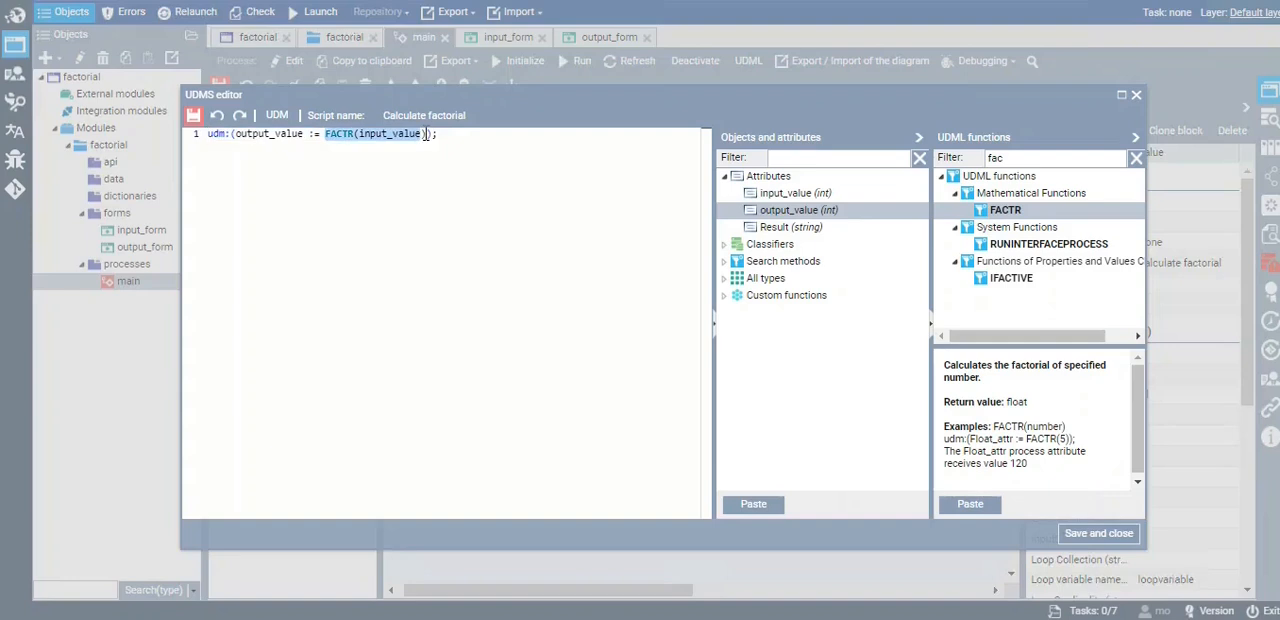
pyautogui.click(316, 149)
pyautogui.doubleClick(298, 135)
pyautogui.click(318, 178)
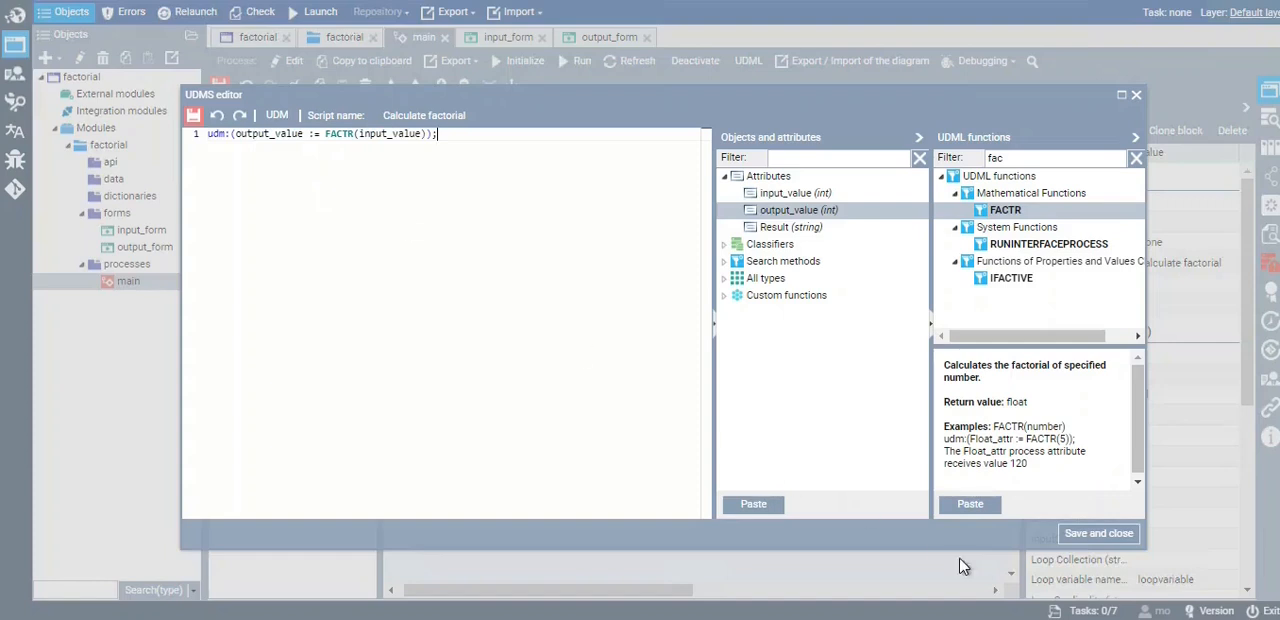
pyautogui.click(1110, 540)
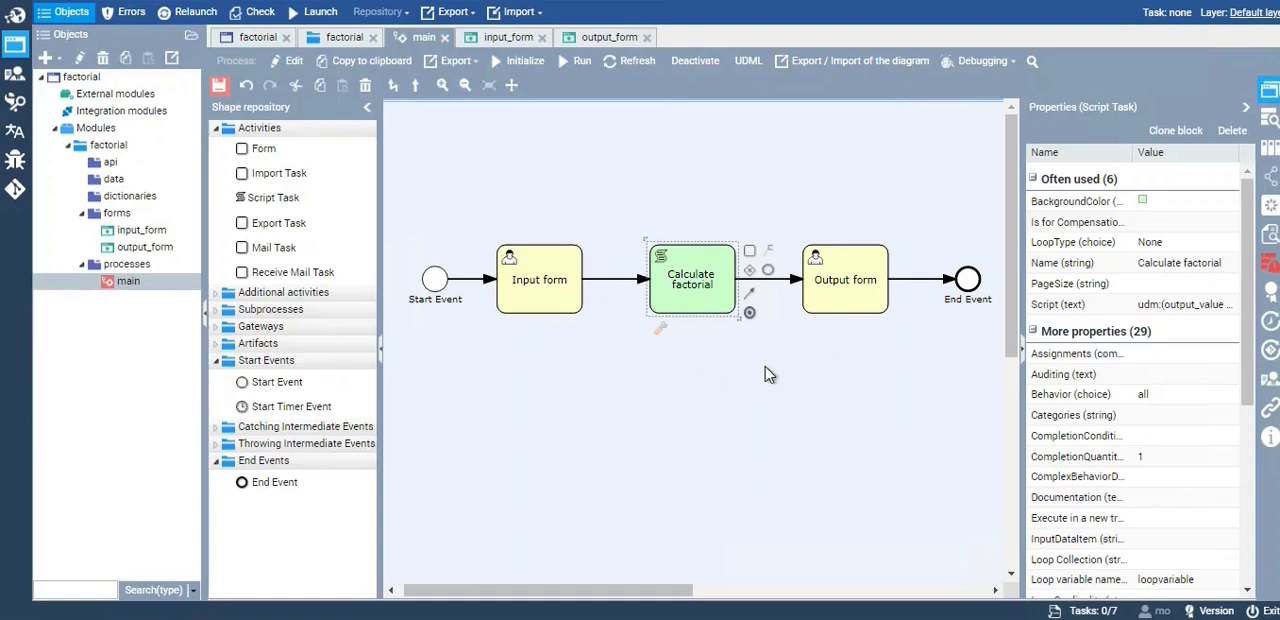
# Check the condition type of the sequence flows connecting the process elements and save the main process
pyautogui.click(475, 287)
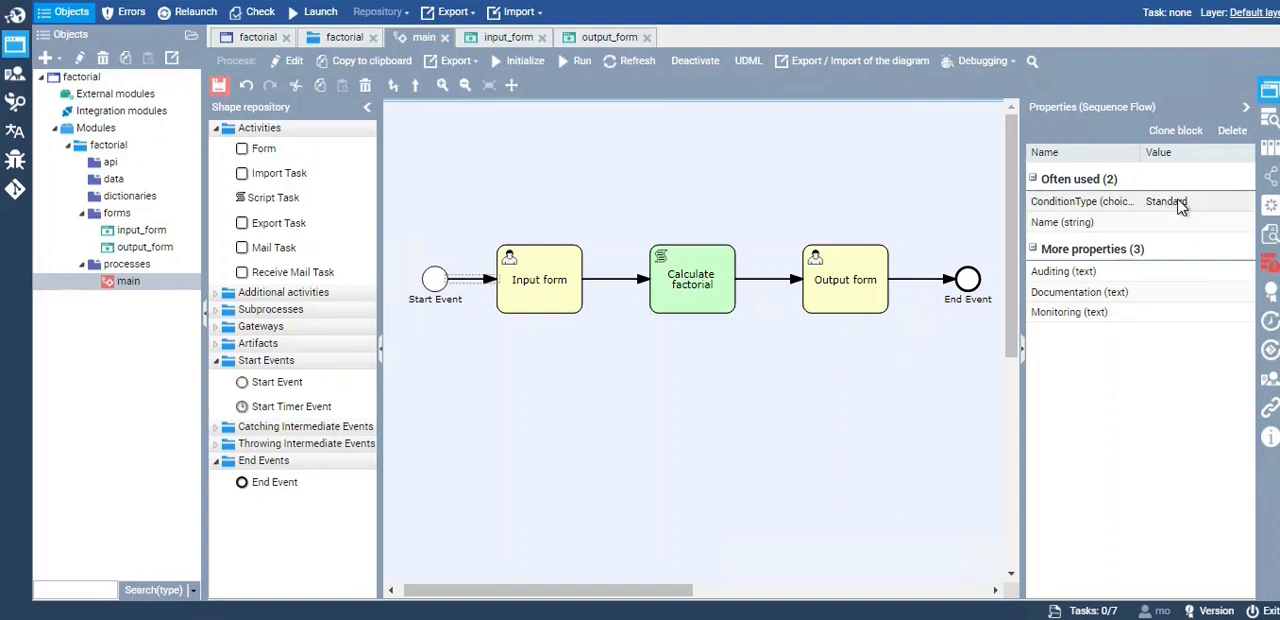
pyautogui.moveTo(1141, 152); pyautogui.dragTo(1168, 152)
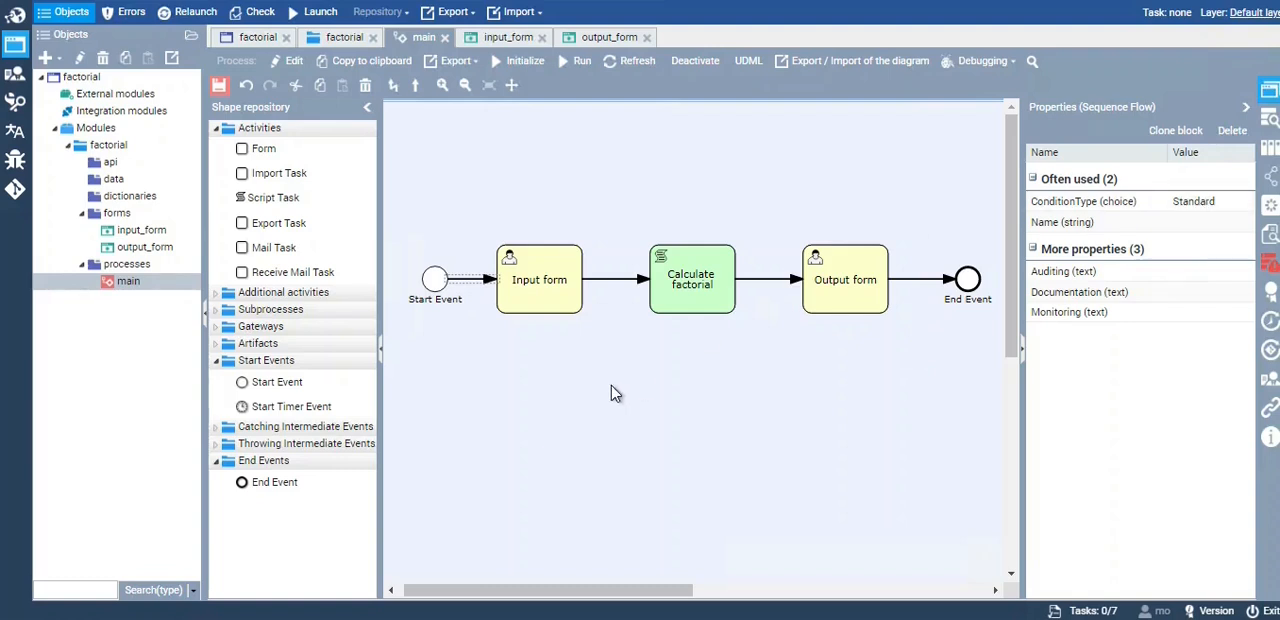
pyautogui.click(611, 385)
pyautogui.click(617, 282)
pyautogui.click(772, 288)
pyautogui.click(925, 287)
pyautogui.click(905, 338)
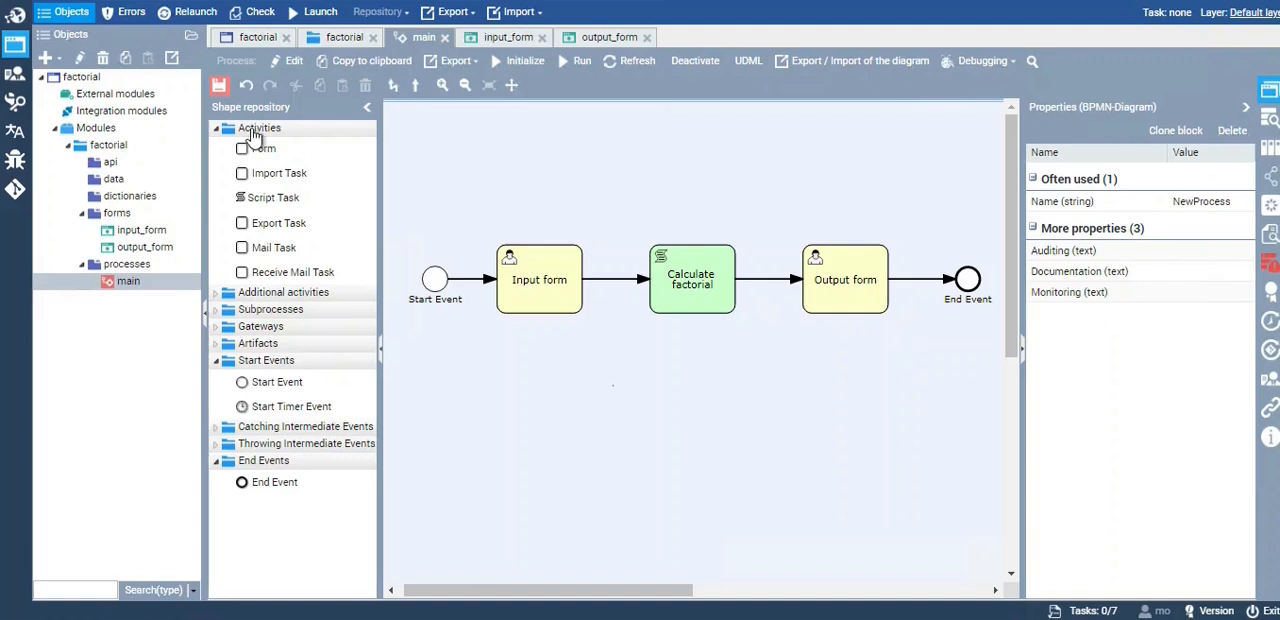
pyautogui.click(220, 87)
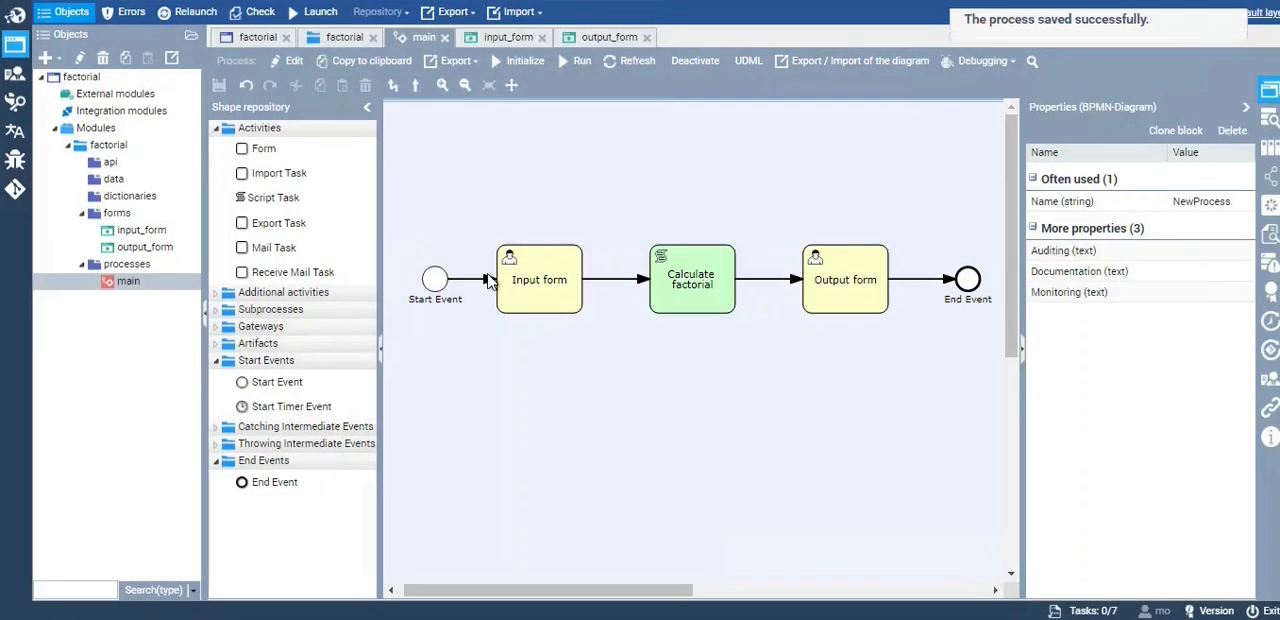
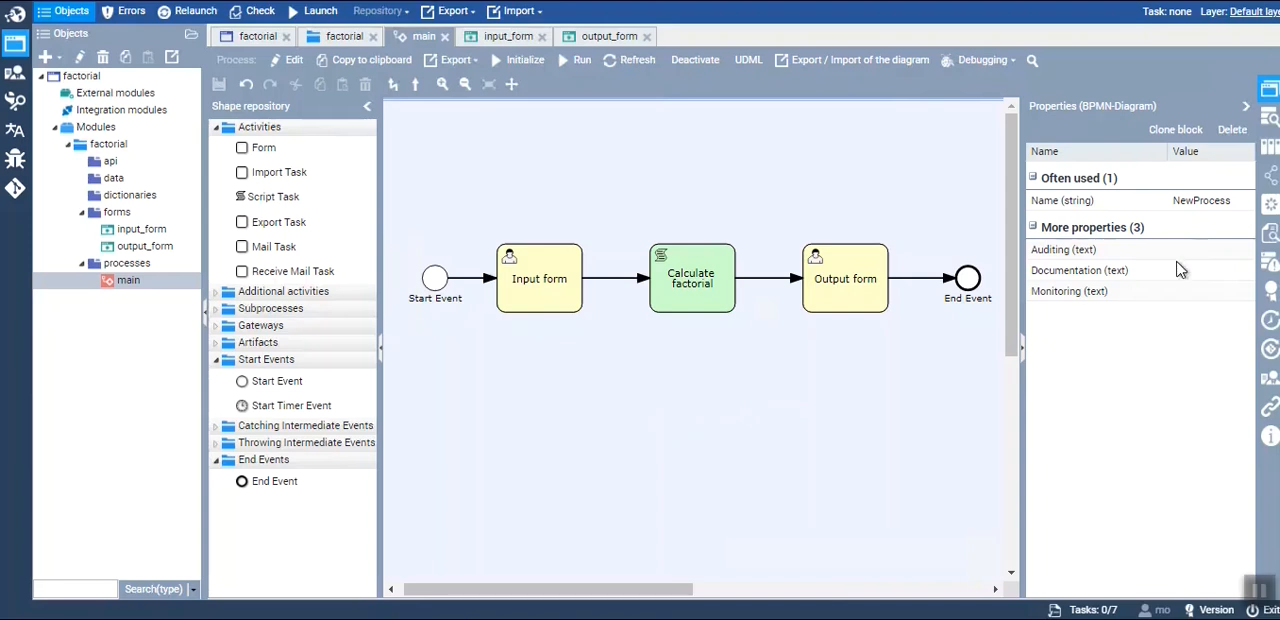
# Enable Run when creating user session in the main process's execution policy, save it, and return to the process diagram
pyautogui.click(1271, 205)
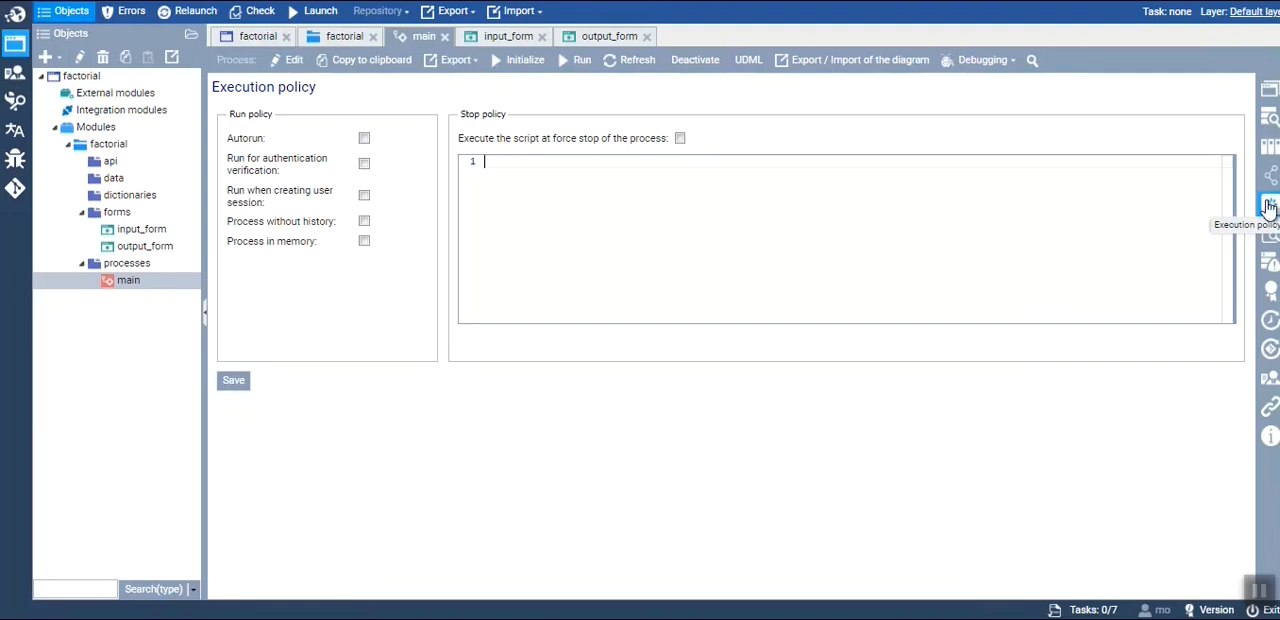
pyautogui.click(364, 195)
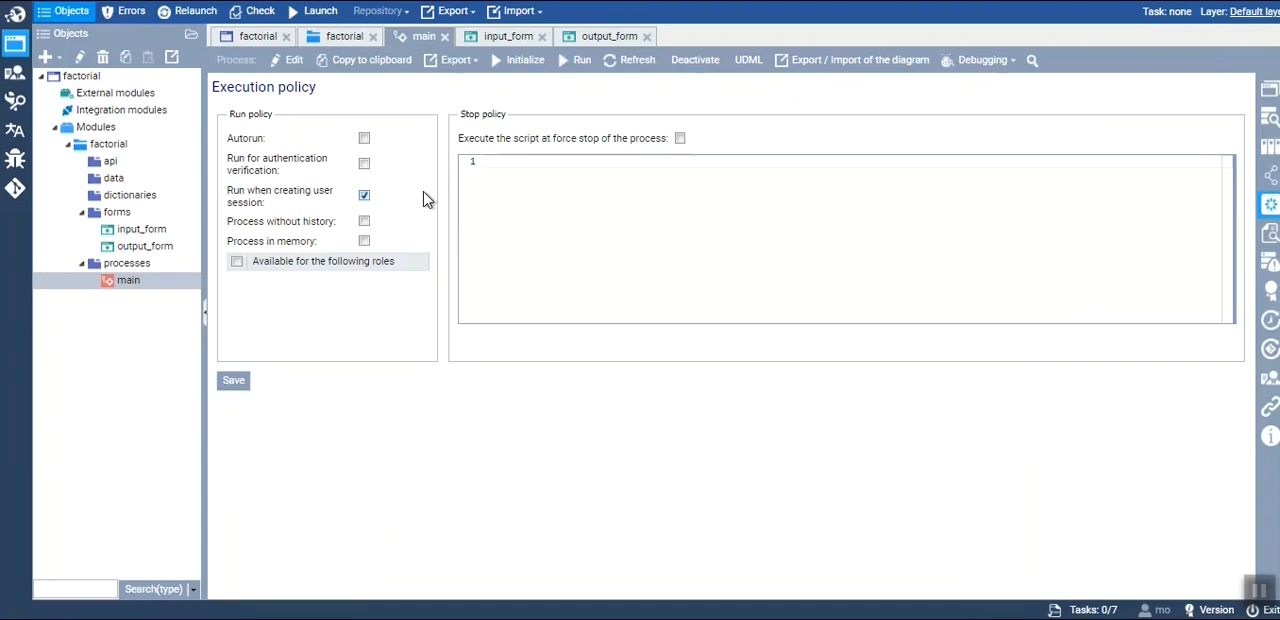
pyautogui.click(245, 196)
pyautogui.click(364, 196)
pyautogui.click(238, 383)
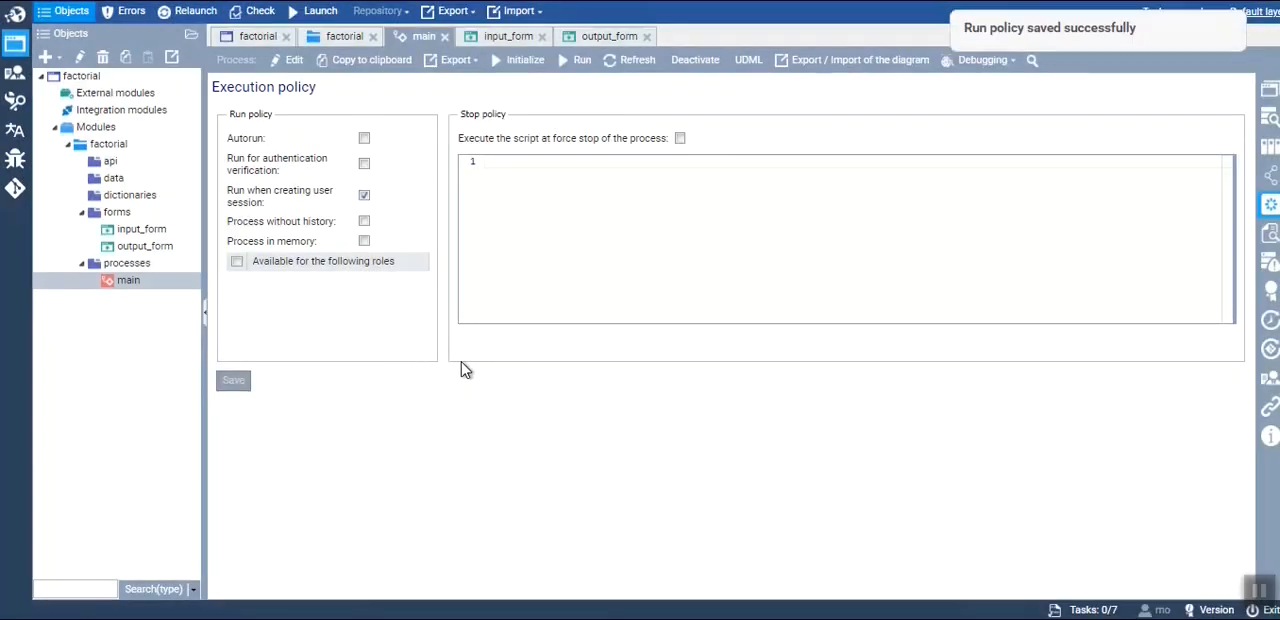
pyautogui.click(1270, 93)
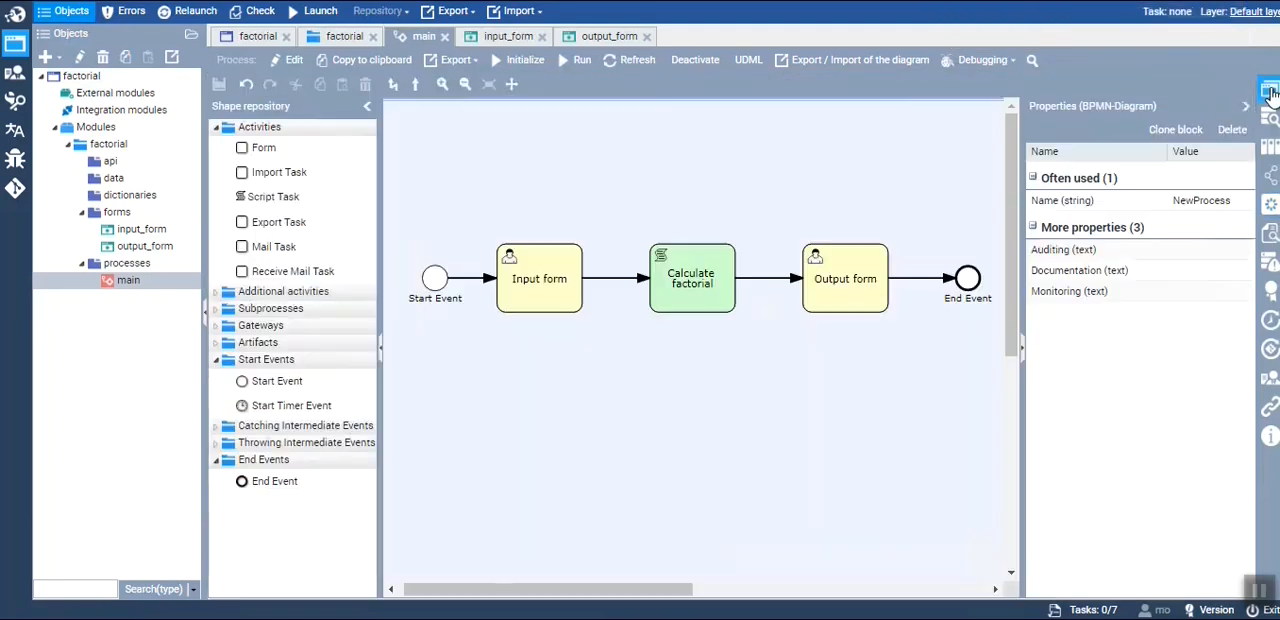
# Check the factorial application's state in its properties, launch the application, and reload its page
pyautogui.click(257, 40)
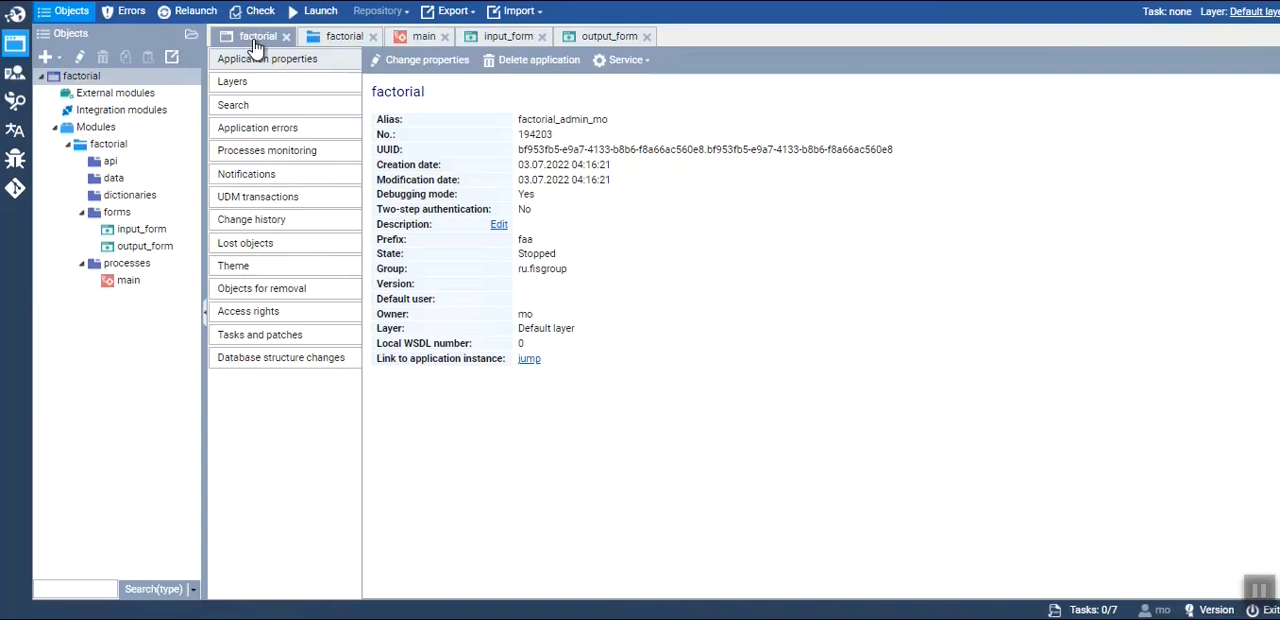
pyautogui.doubleClick(553, 253)
pyautogui.click(605, 254)
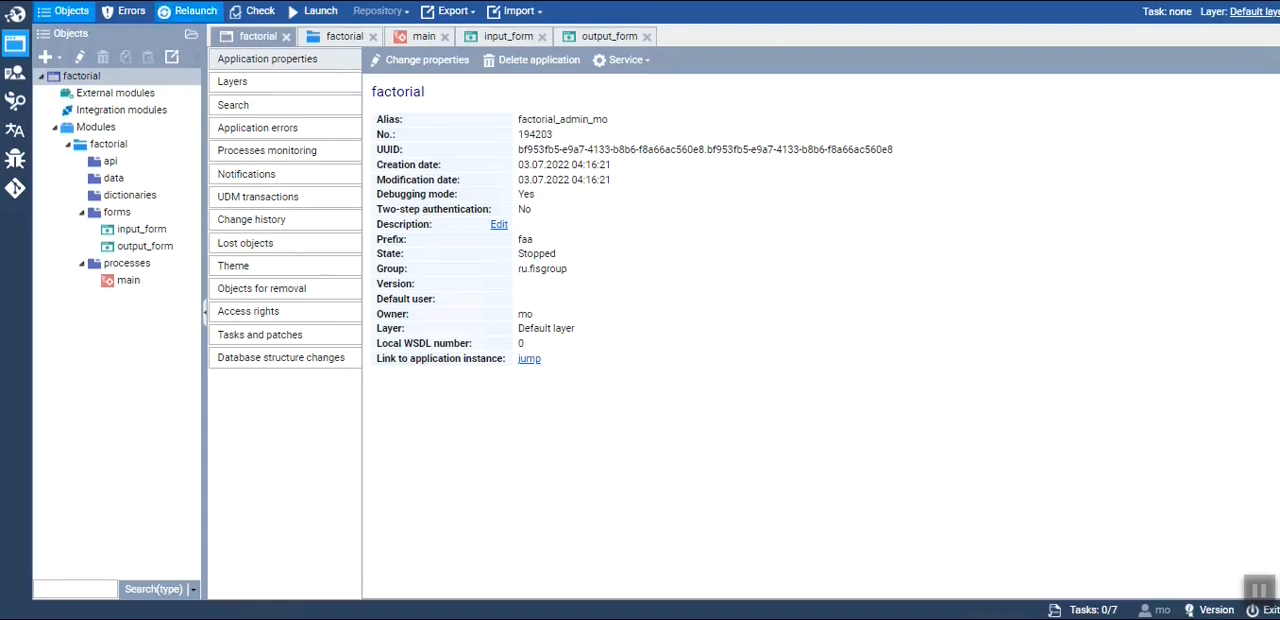
pyautogui.click(320, 22)
pyautogui.click(609, 343)
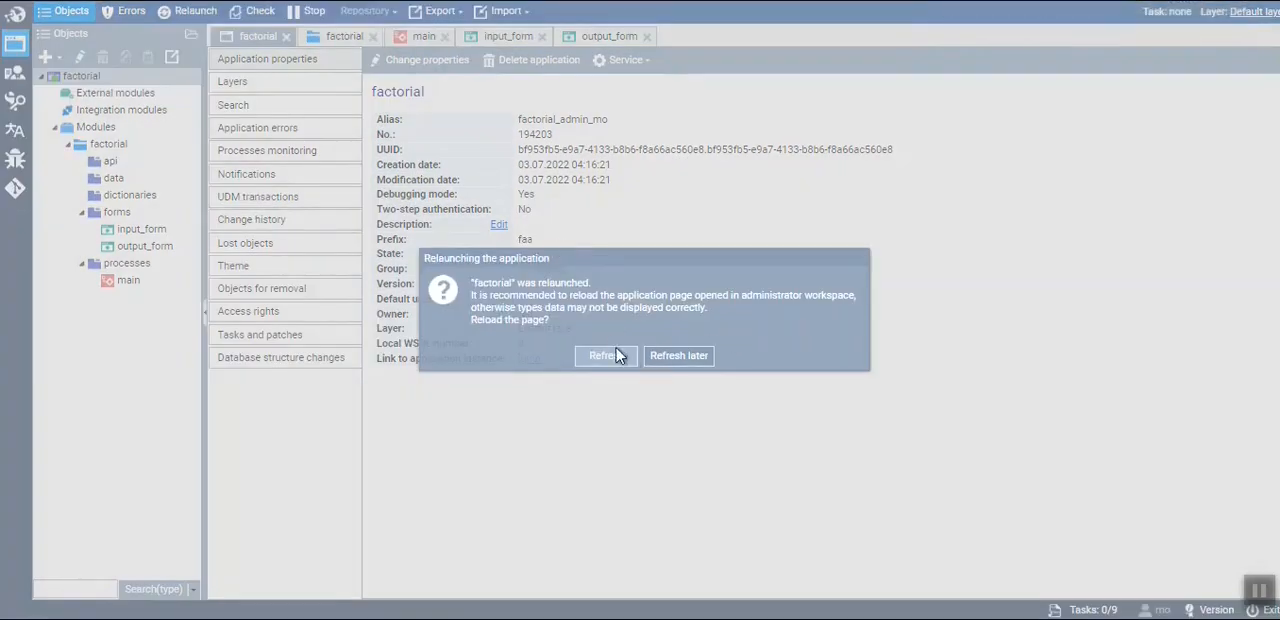
pyautogui.click(612, 355)
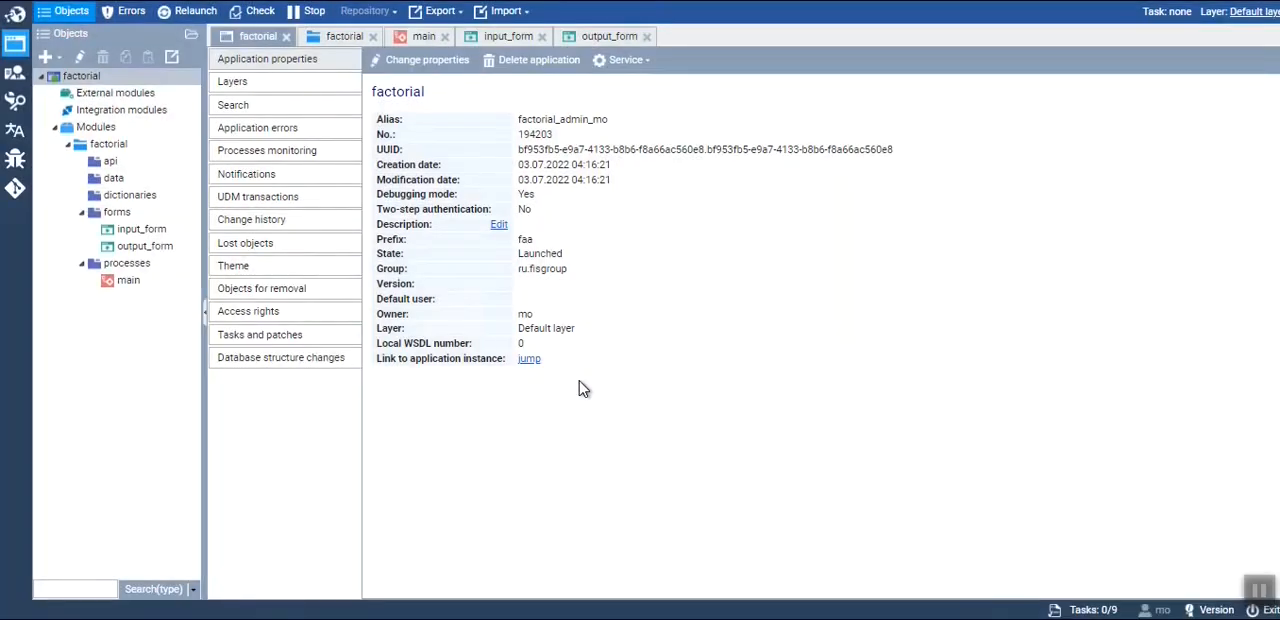
# Relaunch the factorial application, reload its page, and check its state in the application properties
pyautogui.doubleClick(555, 256)
pyautogui.click(580, 255)
pyautogui.click(196, 12)
pyautogui.click(619, 349)
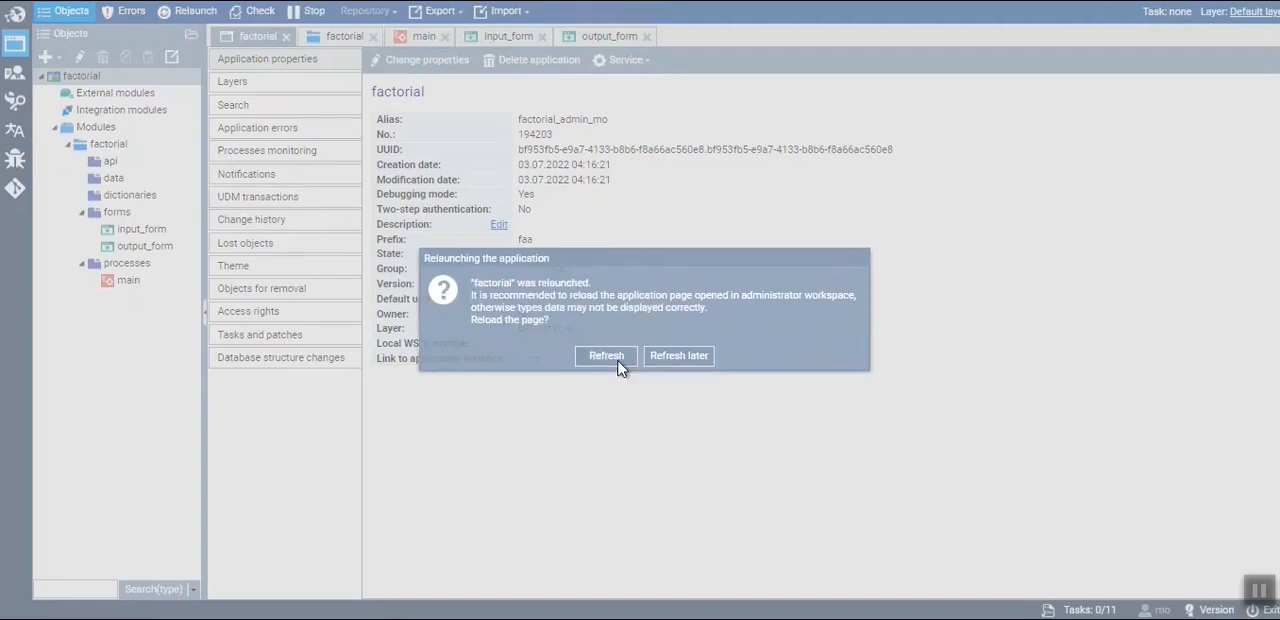
pyautogui.click(607, 357)
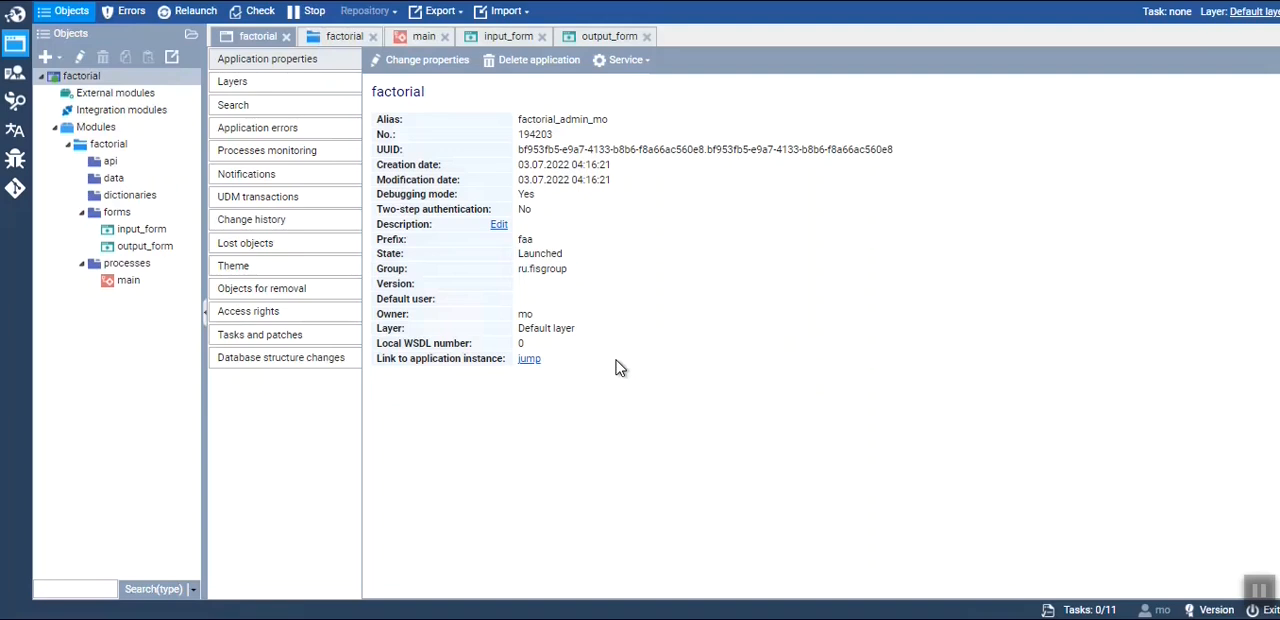
pyautogui.moveTo(564, 255); pyautogui.dragTo(524, 250)
pyautogui.click(562, 255)
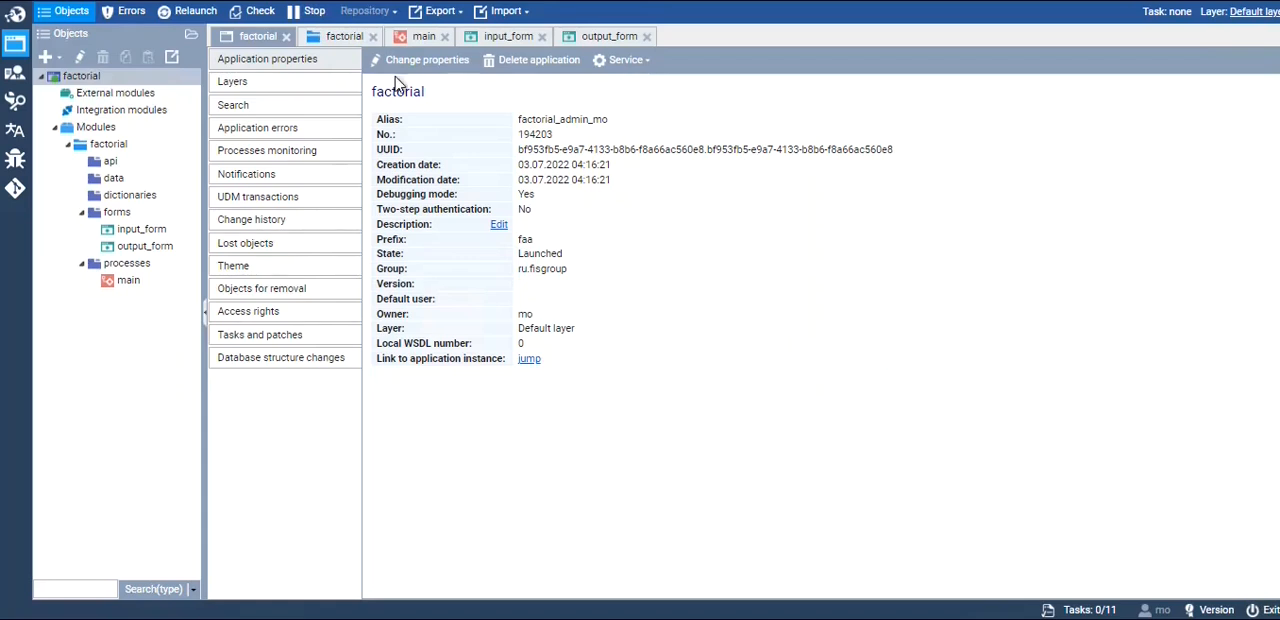
# Review the physical names of the main process's output_value and Result attributes, then return to the process diagram
pyautogui.click(423, 36)
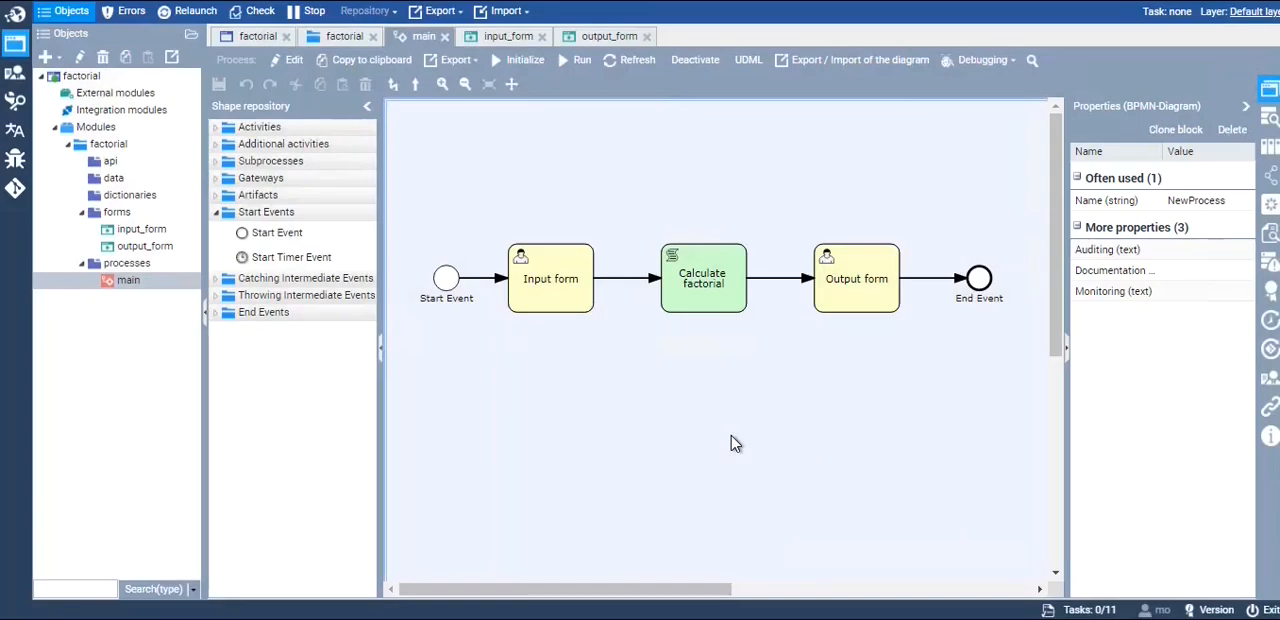
pyautogui.click(1269, 147)
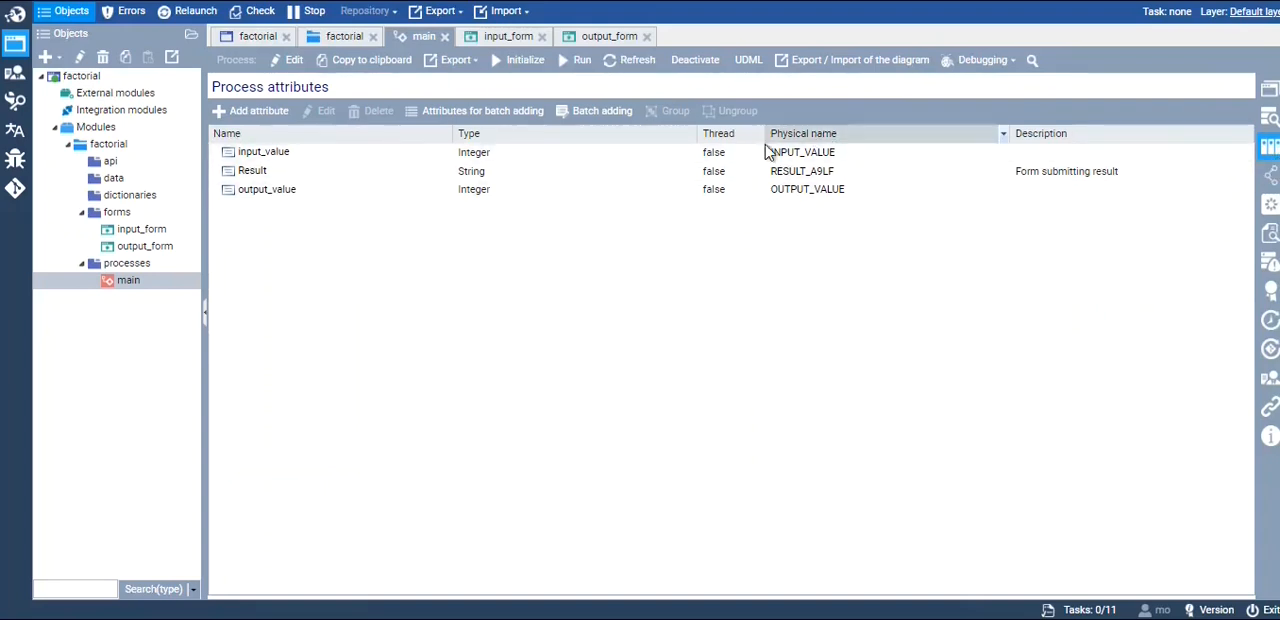
pyautogui.doubleClick(820, 191)
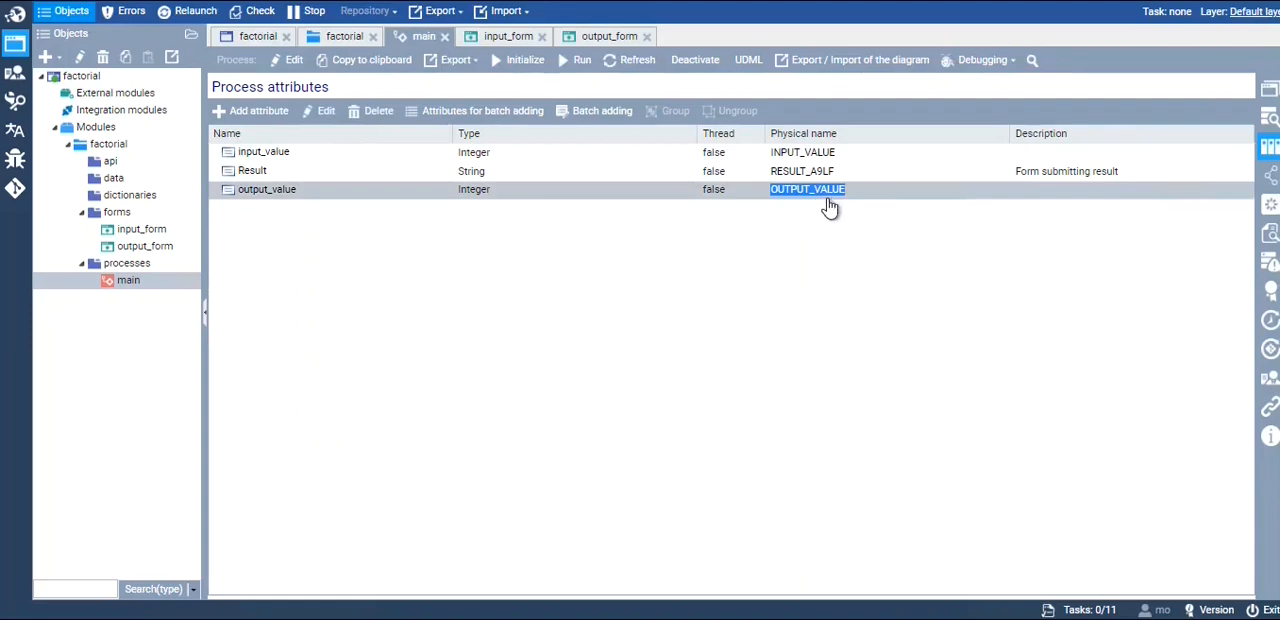
pyautogui.doubleClick(821, 171)
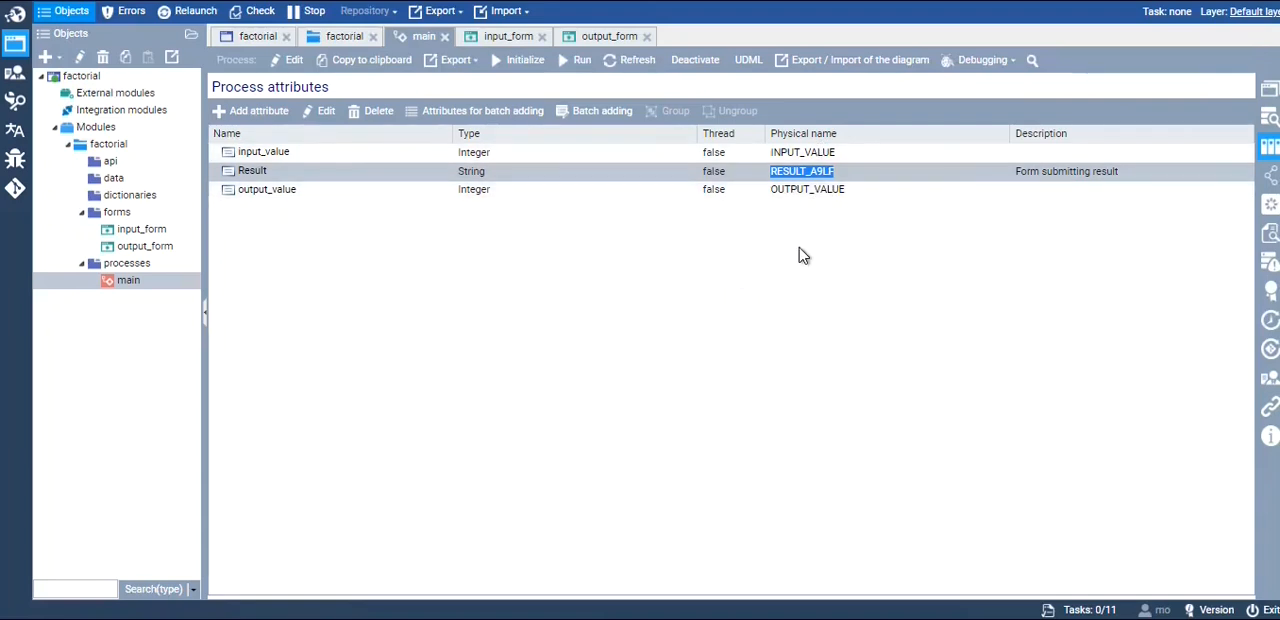
pyautogui.click(1268, 92)
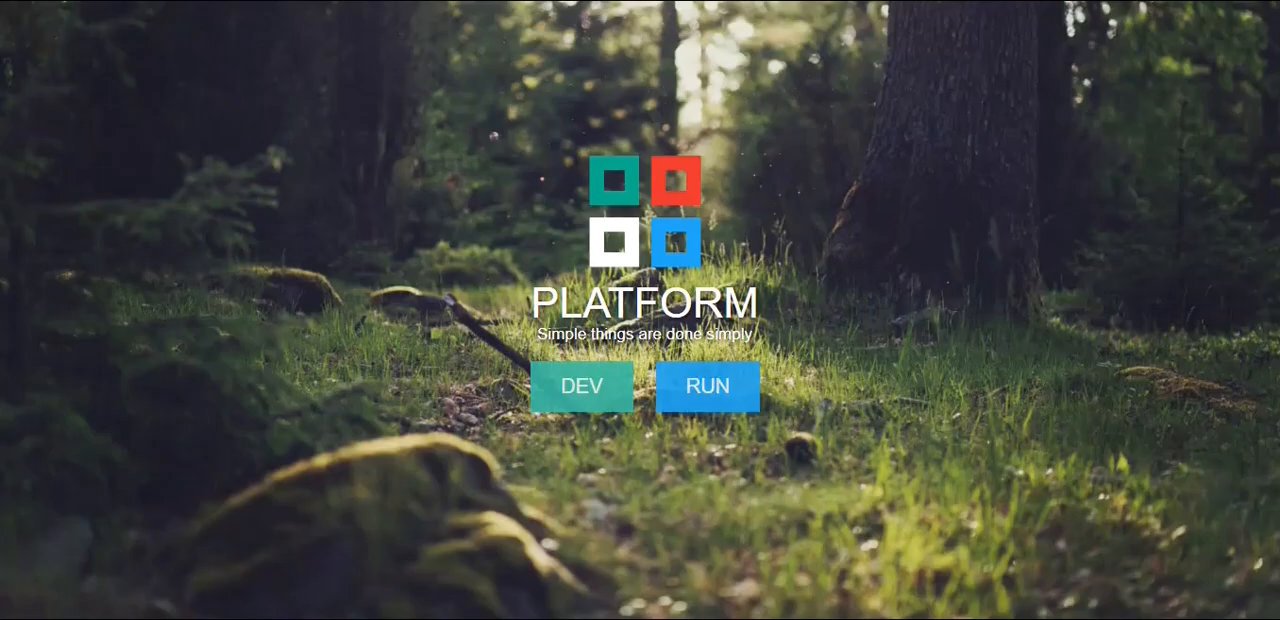
# Sign in to the platform's RUN environment as Administrator with the account password and launch factorial_admin_mo
pyautogui.click(704, 400)
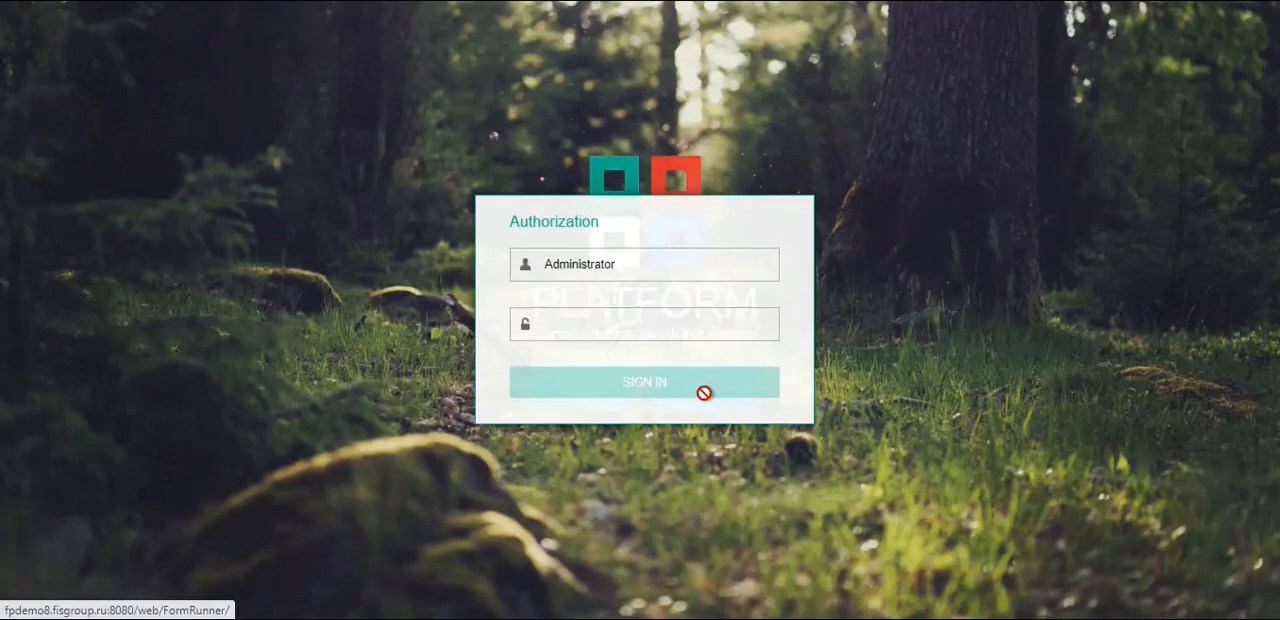
pyautogui.click(620, 328)
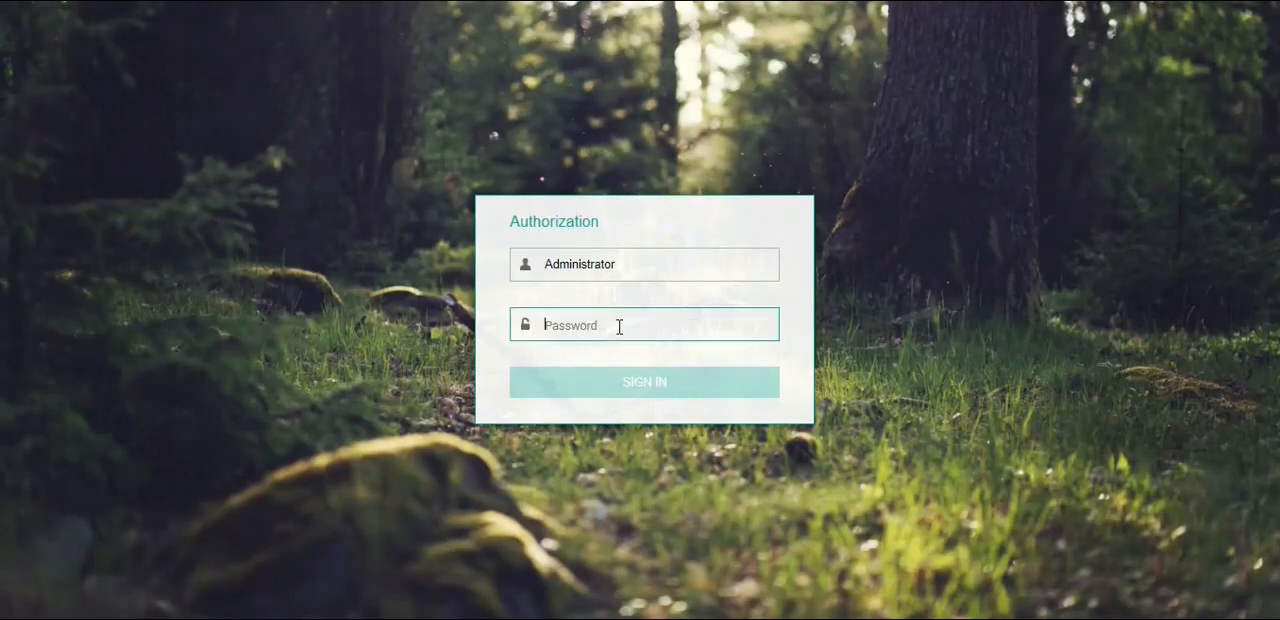
pyautogui.write('1')
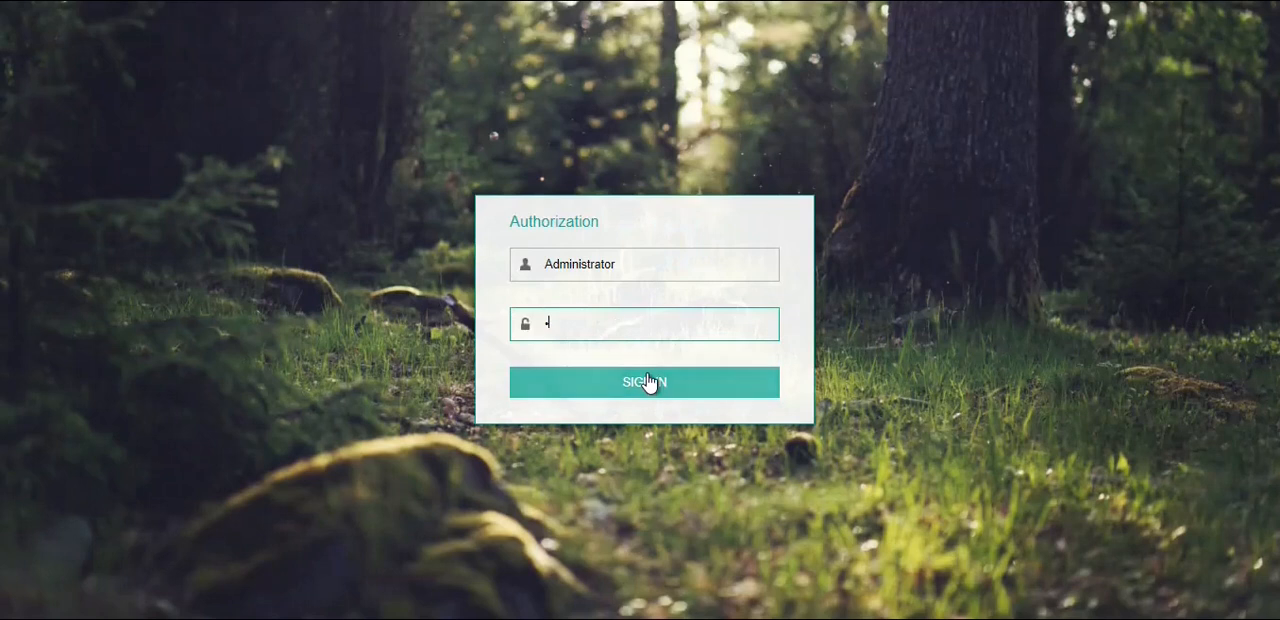
pyautogui.click(647, 382)
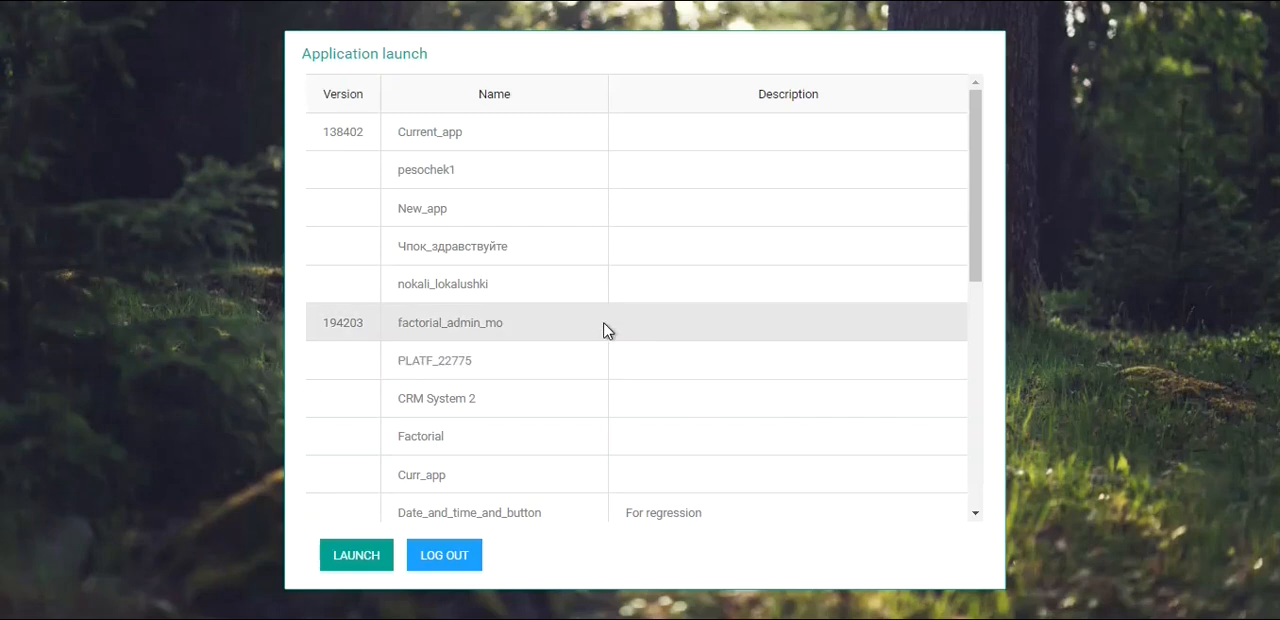
pyautogui.click(352, 564)
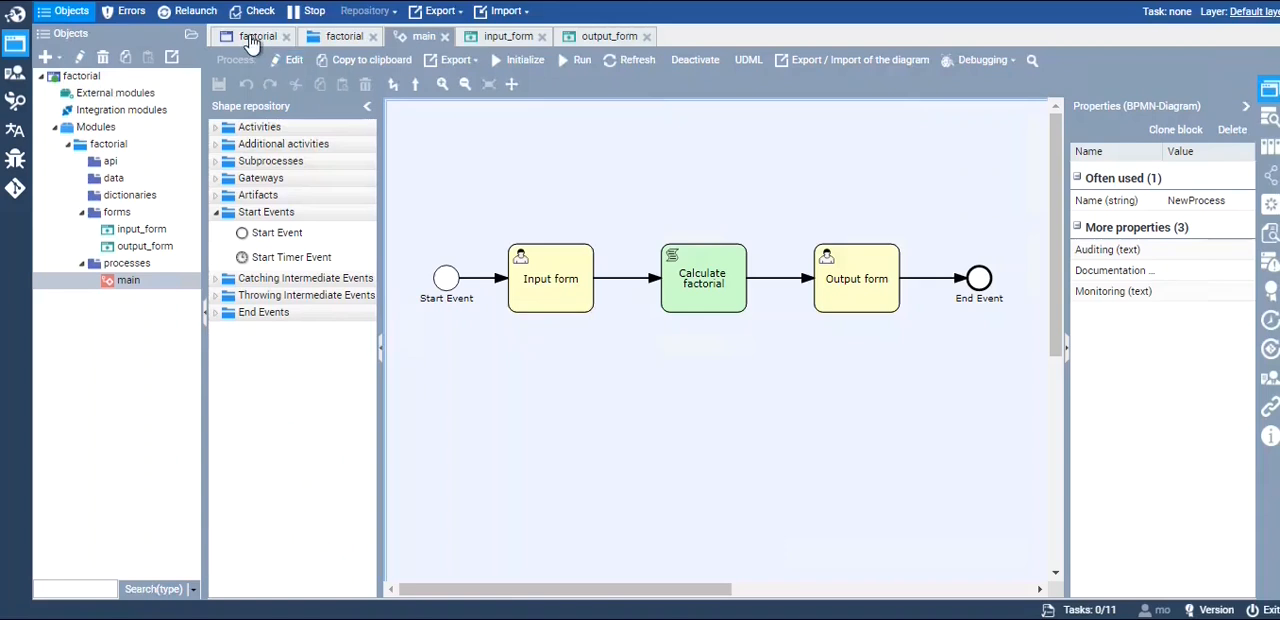
# Open the running application through the Link to application instance in the factorial application's properties
pyautogui.click(252, 40)
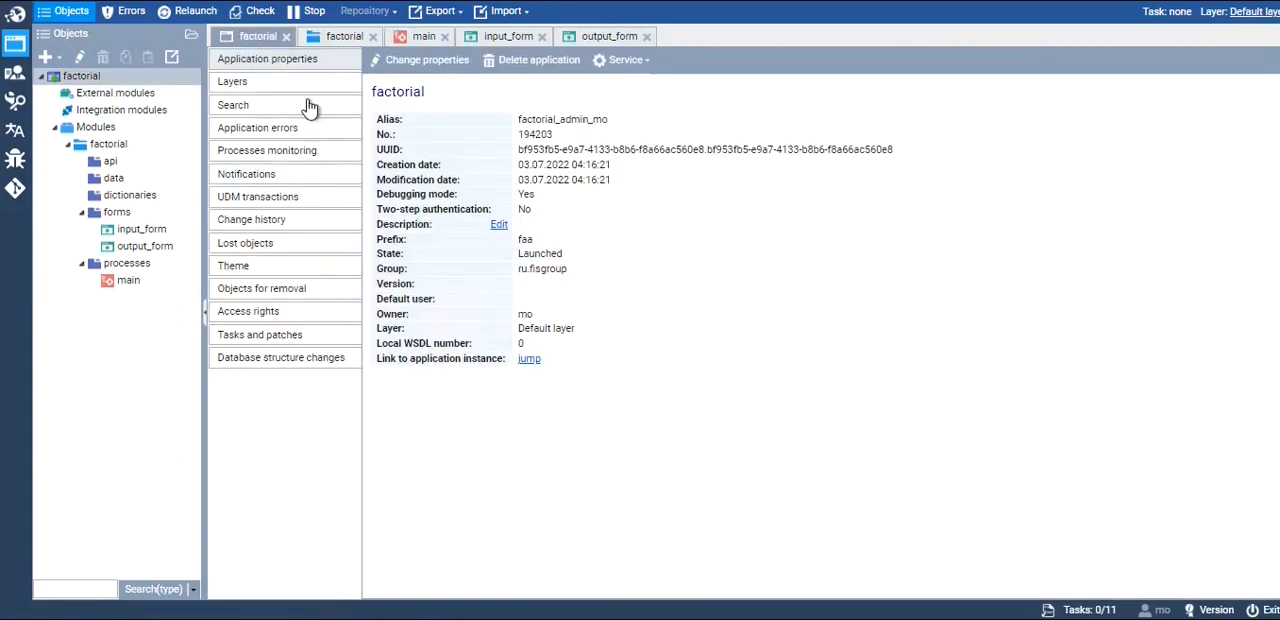
pyautogui.moveTo(382, 358); pyautogui.dragTo(478, 360)
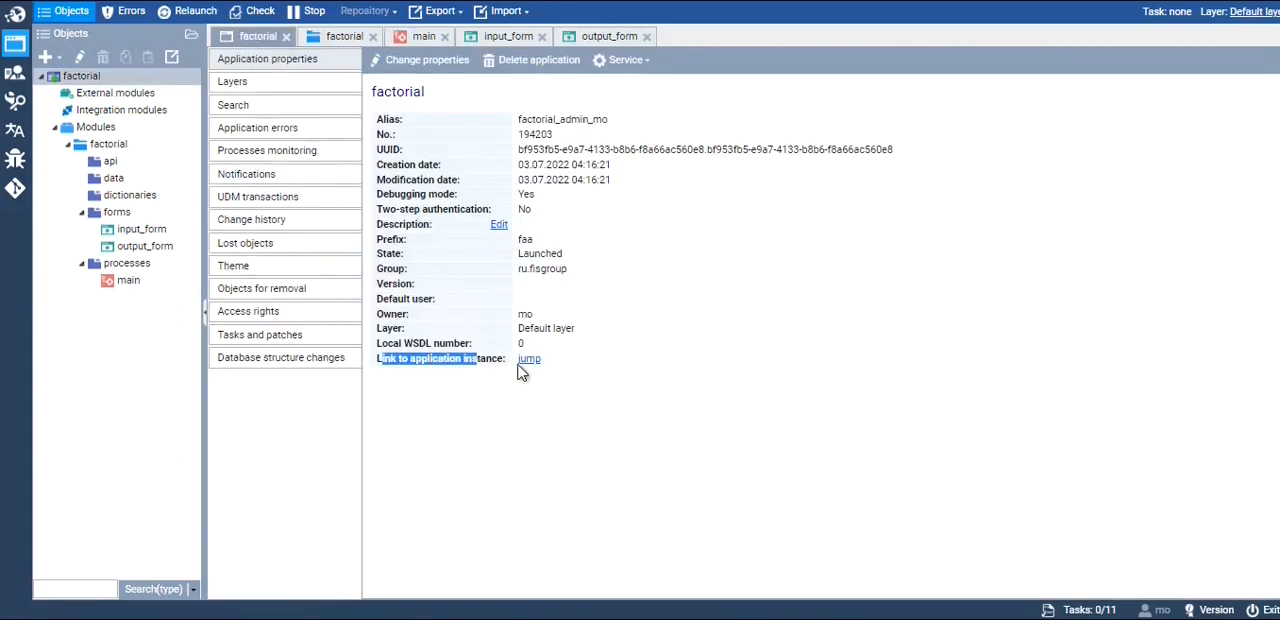
pyautogui.click(529, 360)
# Check the running instance in Processes monitoring, both for the main process and for the whole factorial application
pyautogui.click(423, 37)
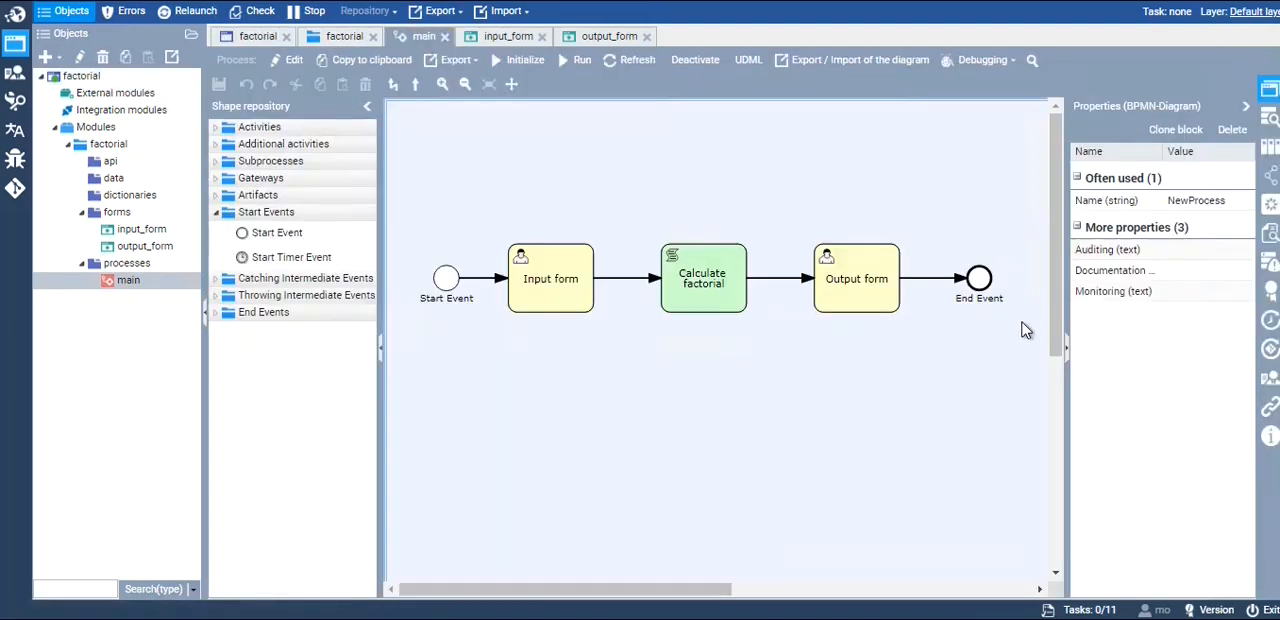
pyautogui.click(1270, 236)
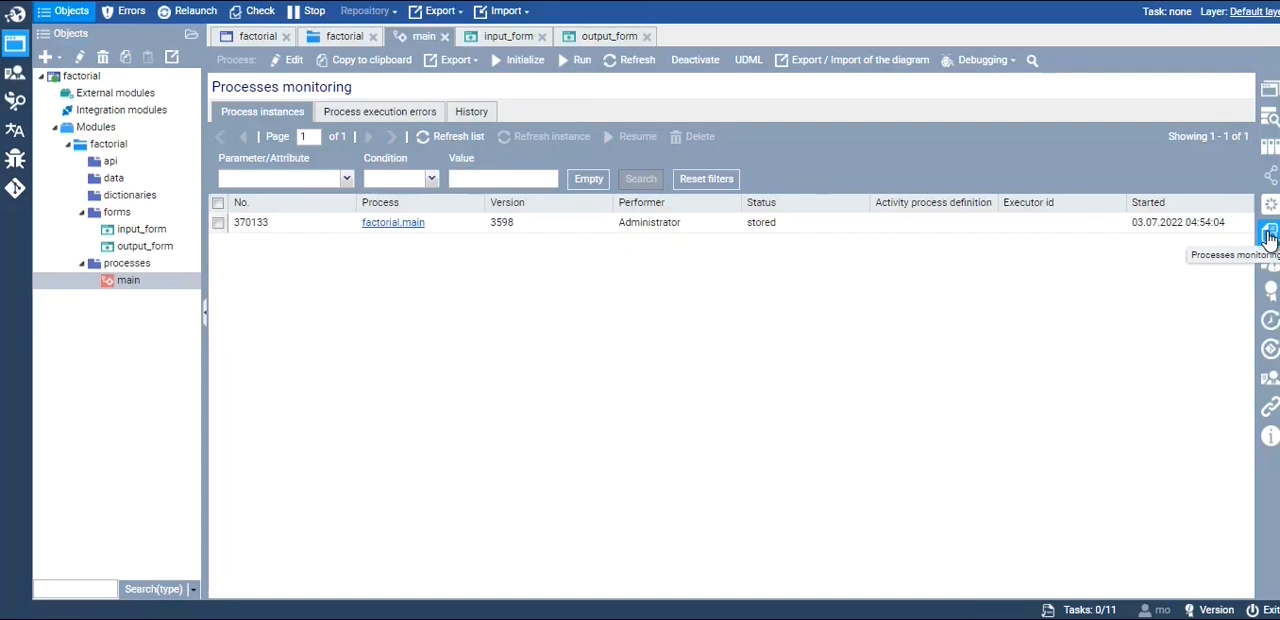
pyautogui.click(471, 228)
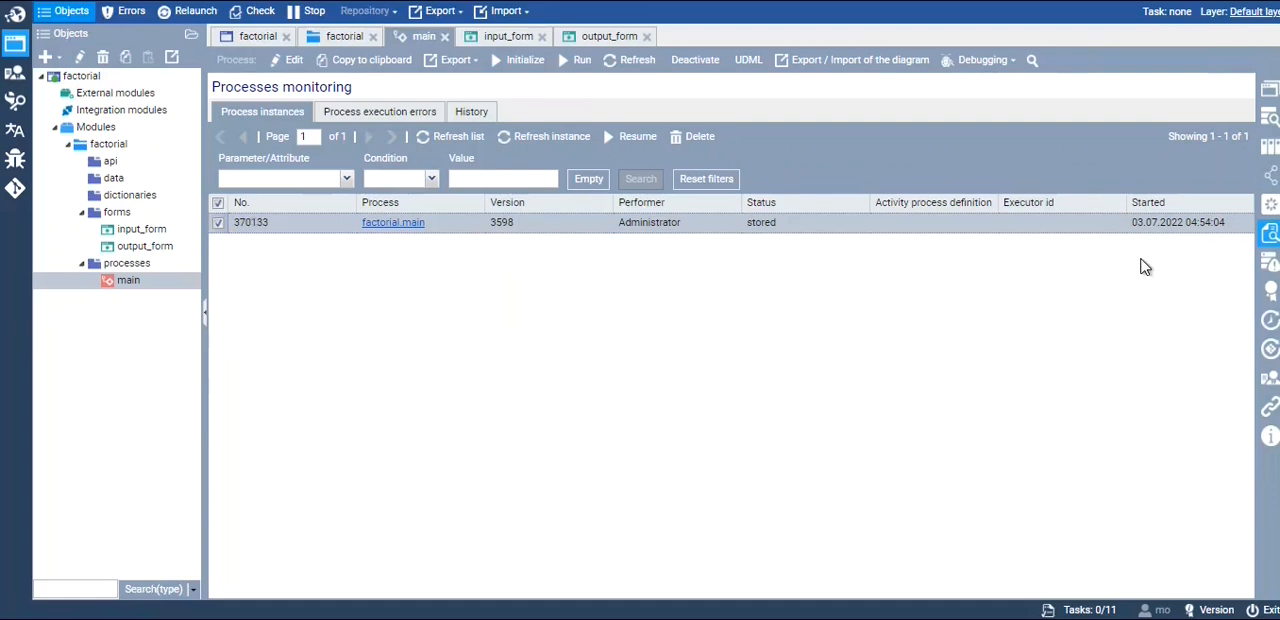
pyautogui.click(258, 38)
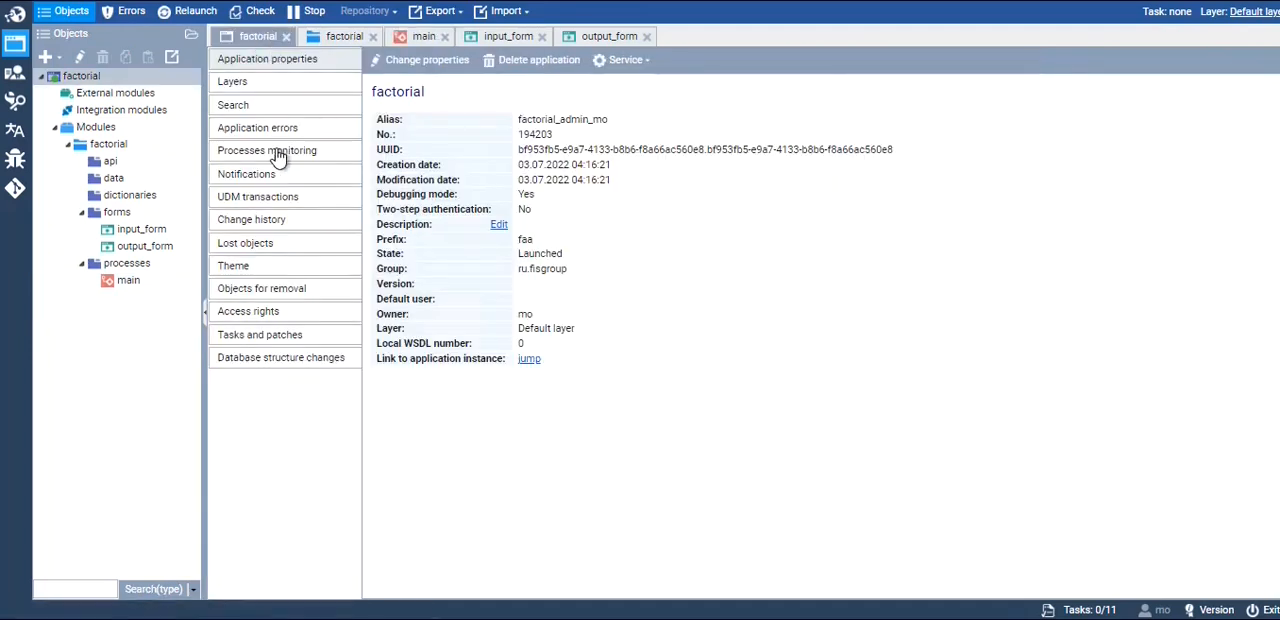
pyautogui.click(272, 152)
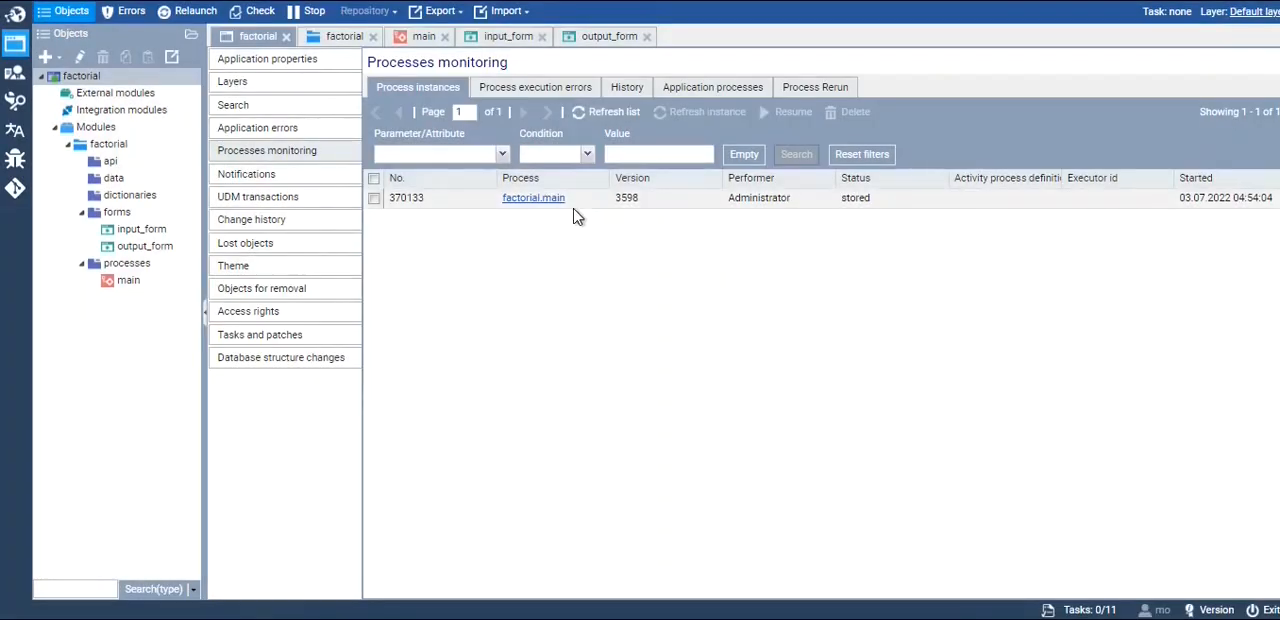
pyautogui.click(418, 38)
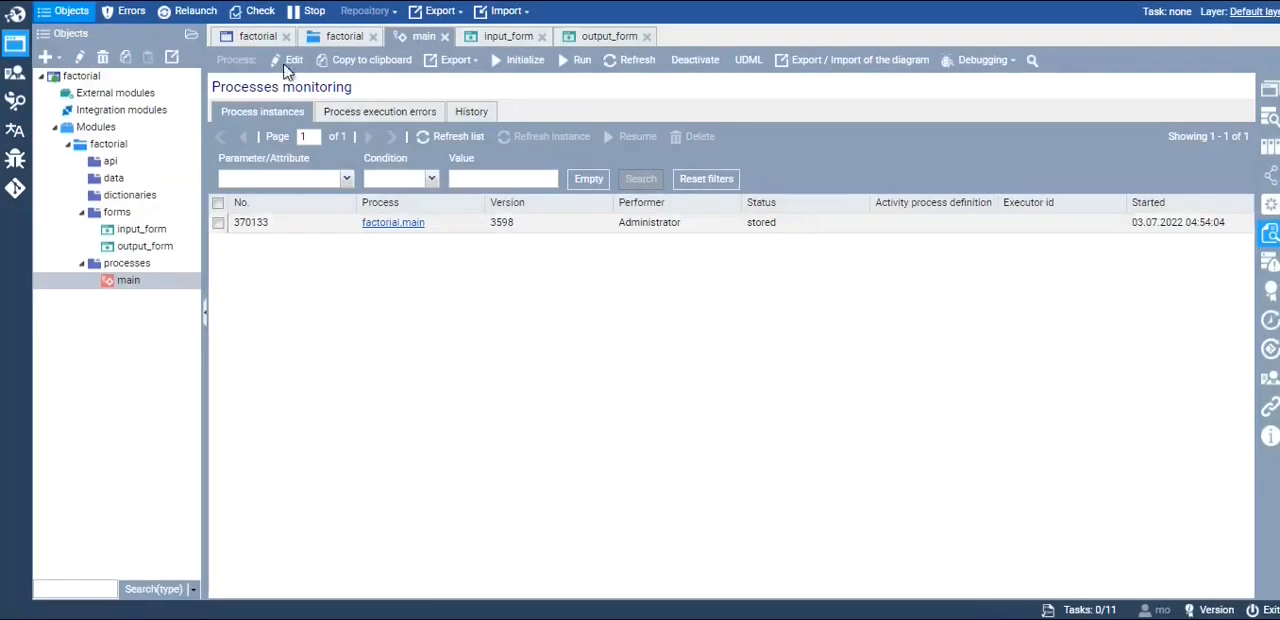
pyautogui.click(252, 37)
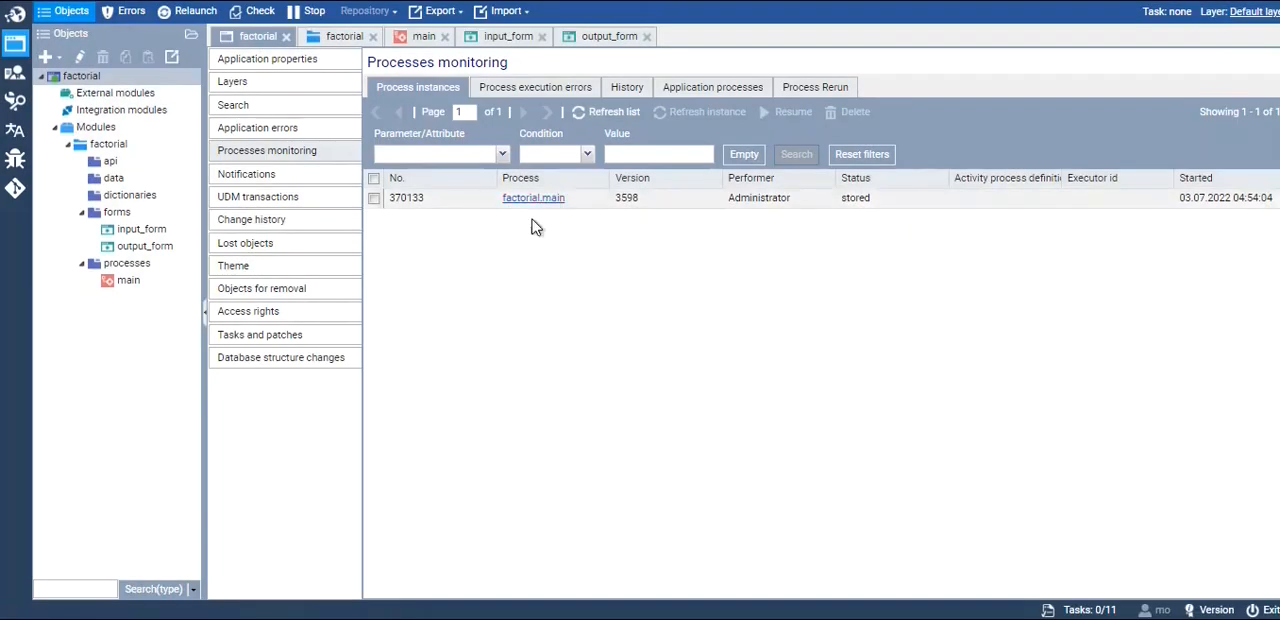
# Open the factorial.main process instance, inspect the execution details of its Input form step, and refresh the status
pyautogui.click(591, 204)
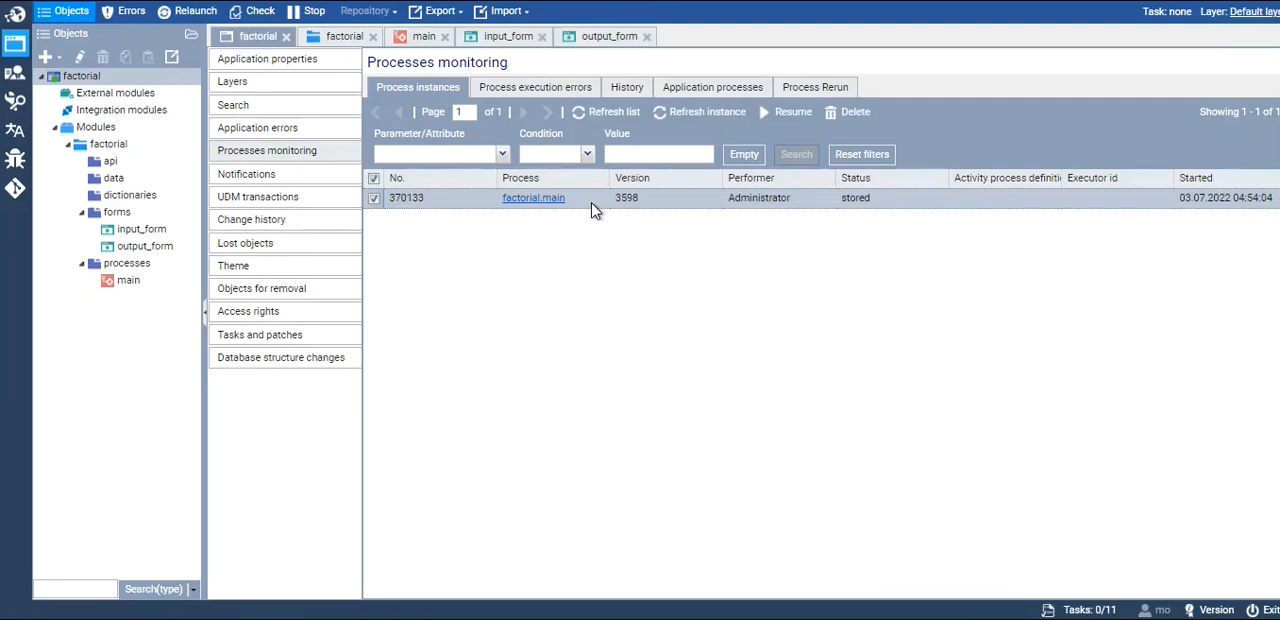
pyautogui.doubleClick(591, 200)
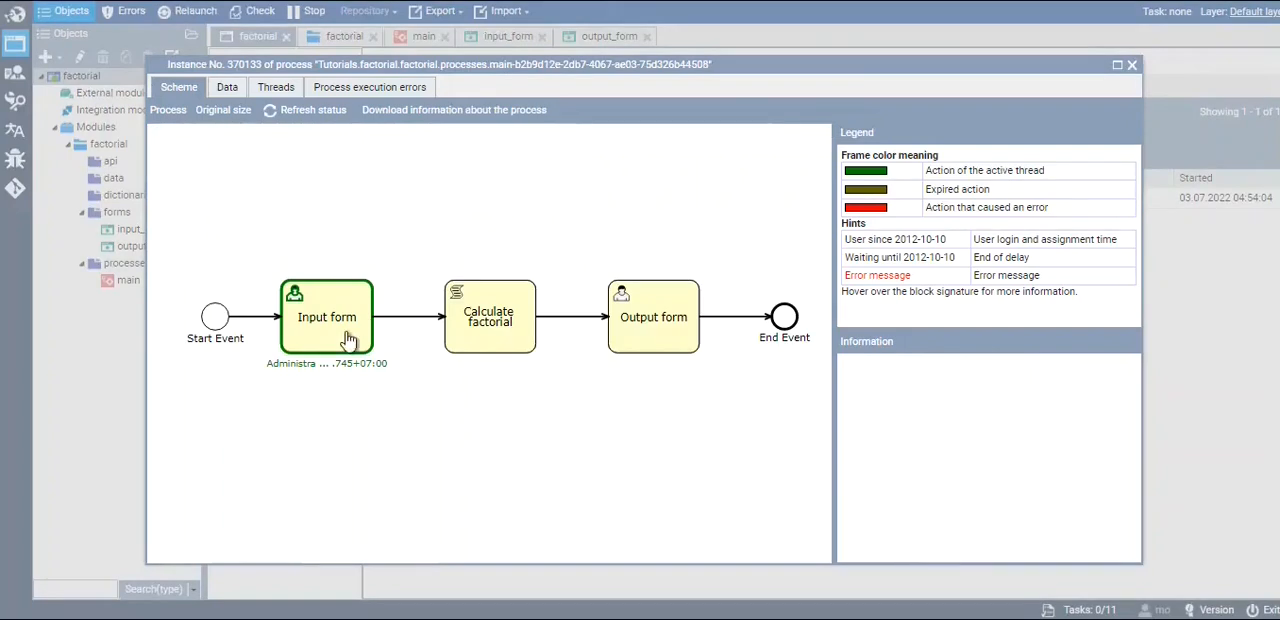
pyautogui.moveTo(336, 375)
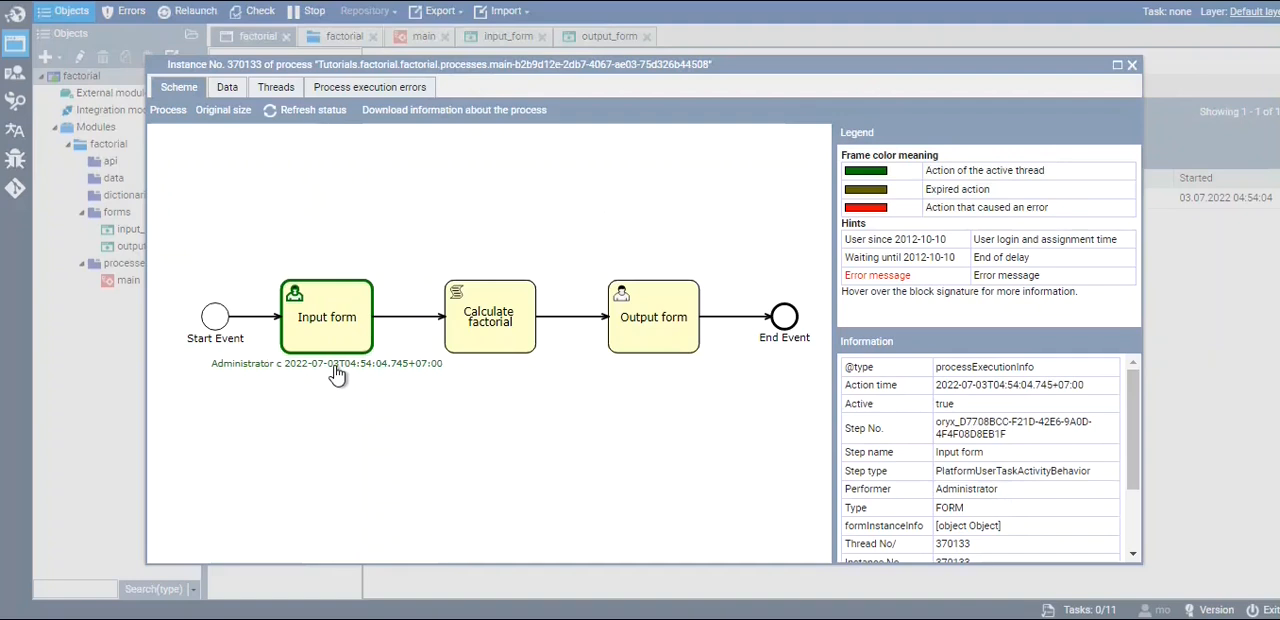
pyautogui.click(305, 112)
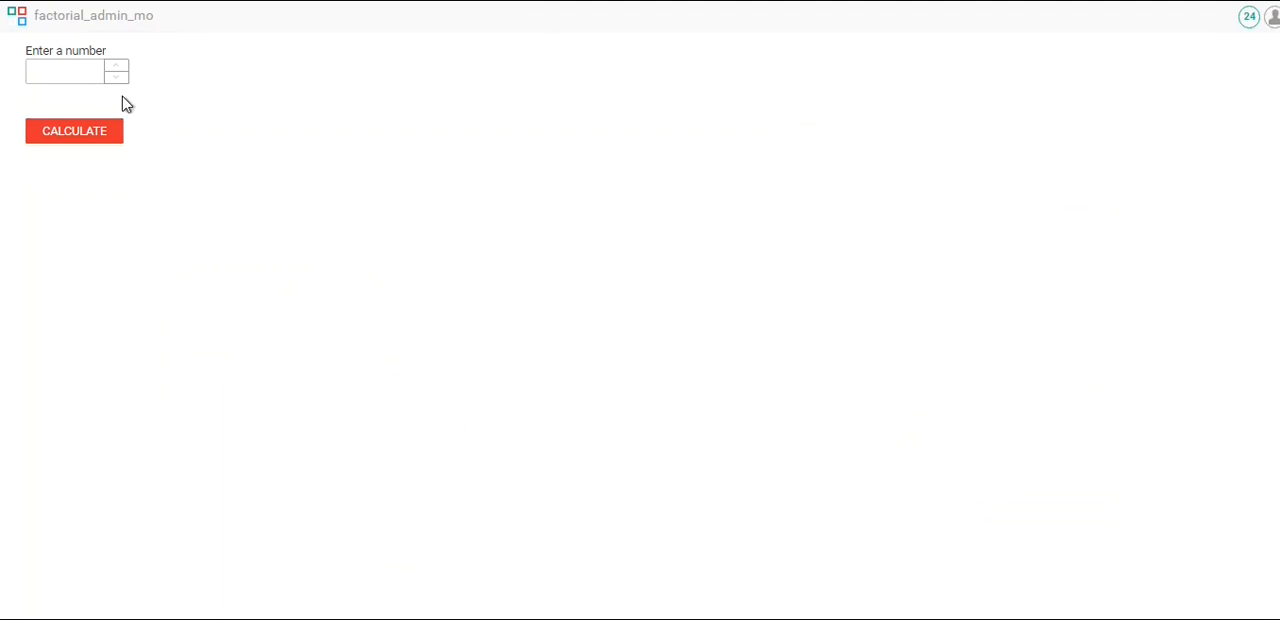
# Switch to the running factorial_admin_mo application, go to the Enter a number field, and run the calculation
pyautogui.click(42, 73)
pyautogui.click(63, 131)
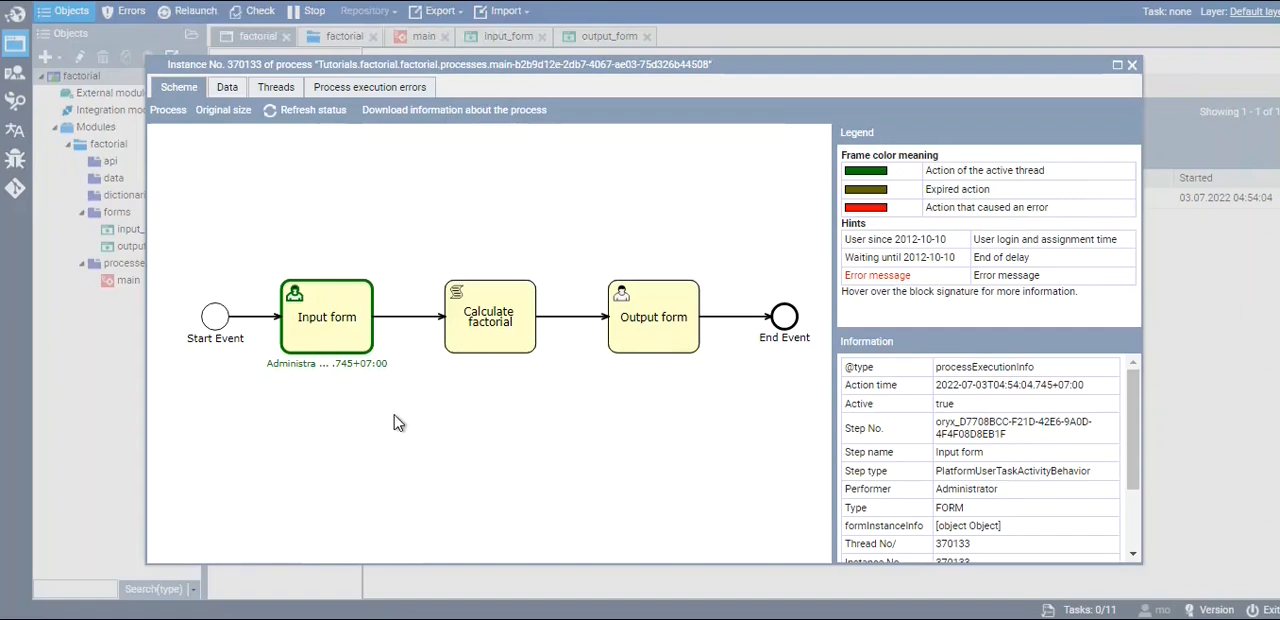
# Refresh the main process instance and examine its Output form step, its process execution errors, and its data values
pyautogui.click(310, 118)
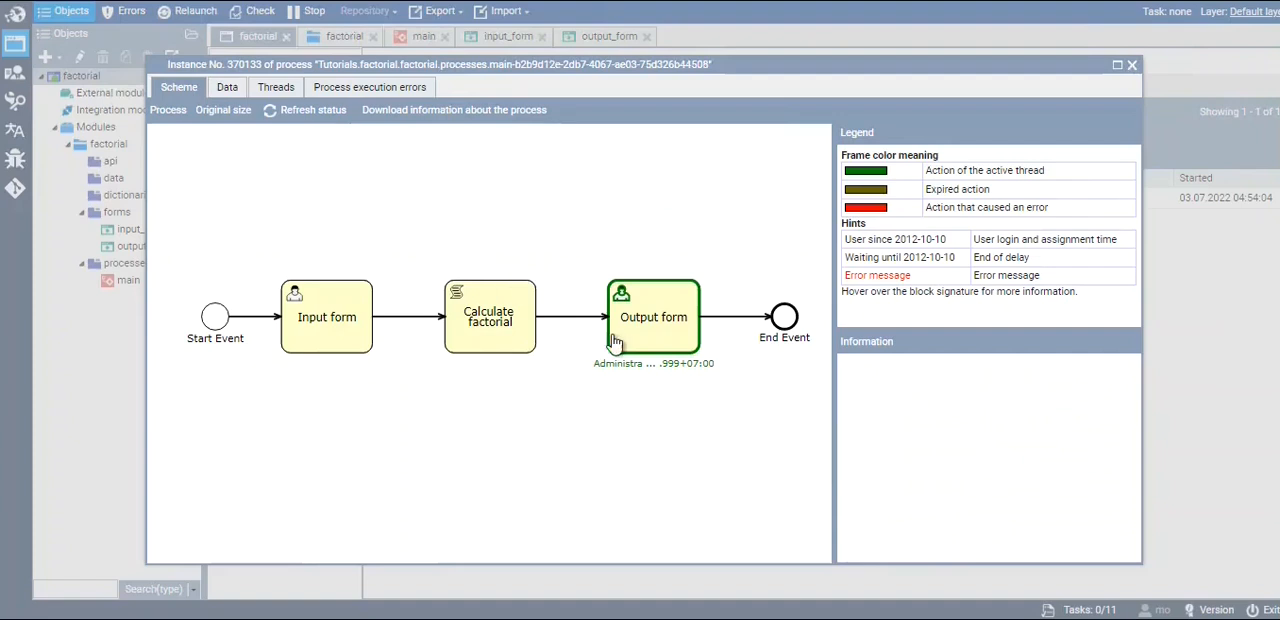
pyautogui.click(682, 298)
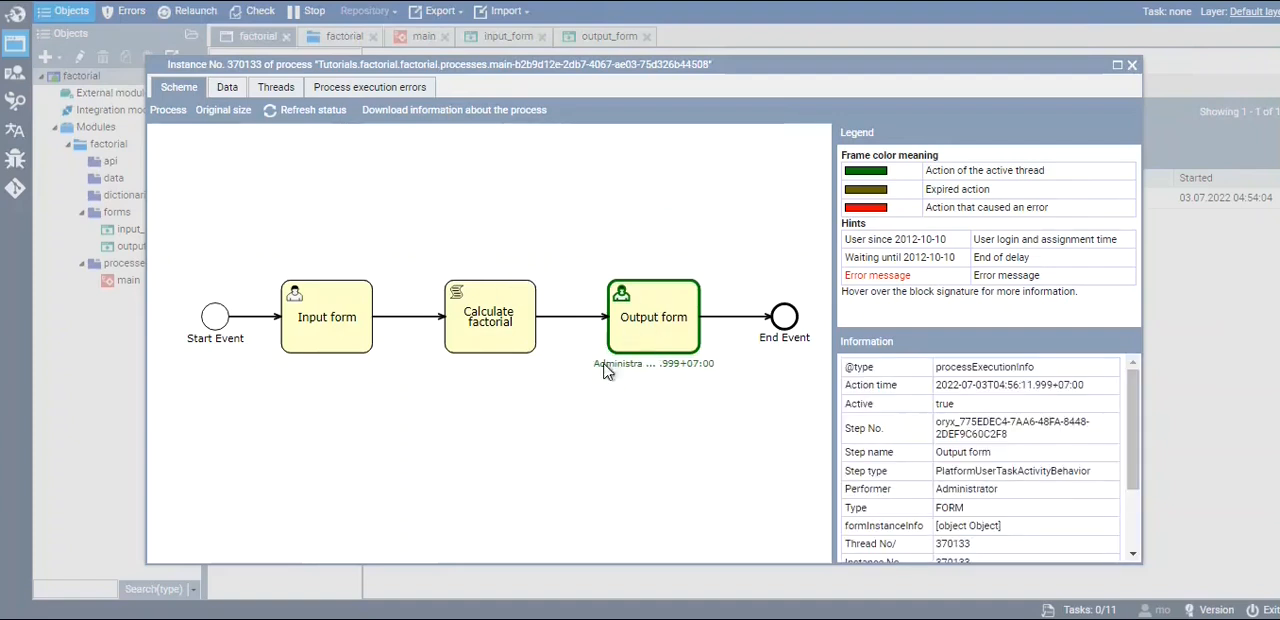
pyautogui.moveTo(645, 373)
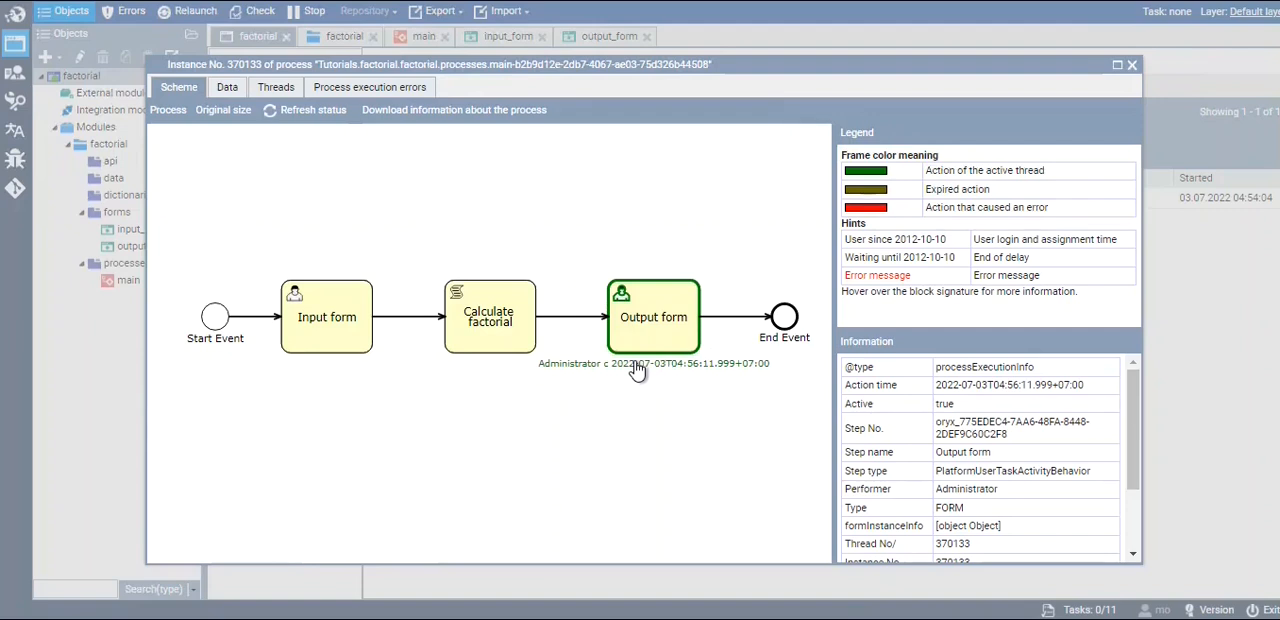
pyautogui.click(374, 90)
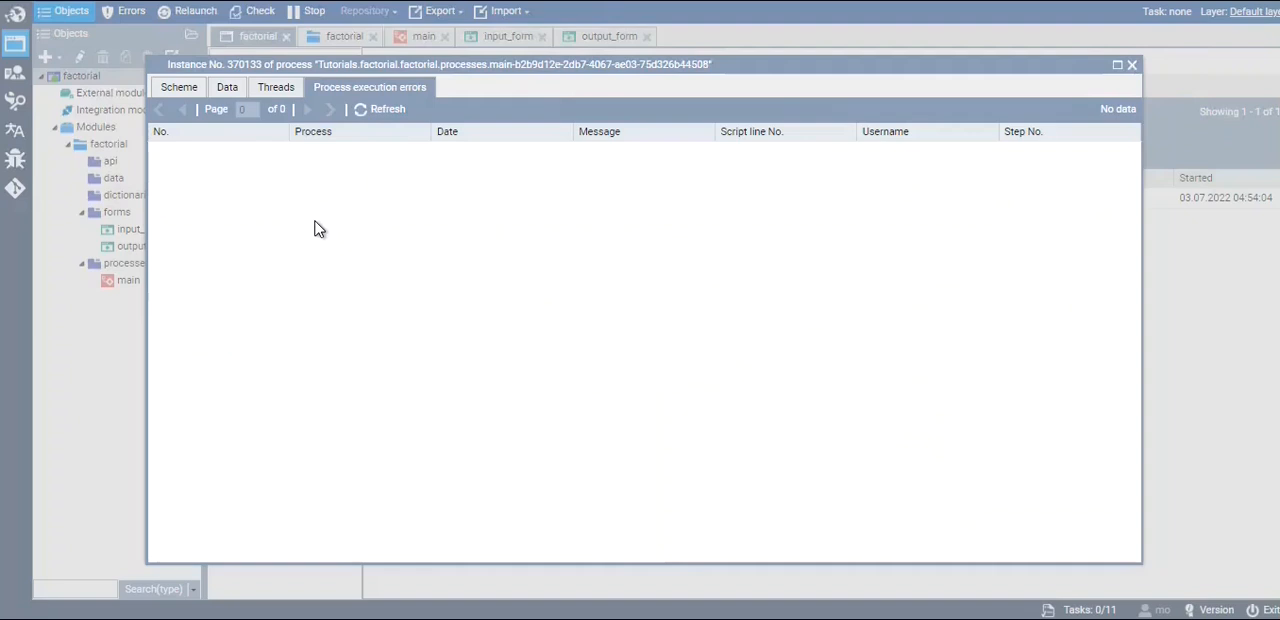
pyautogui.click(227, 88)
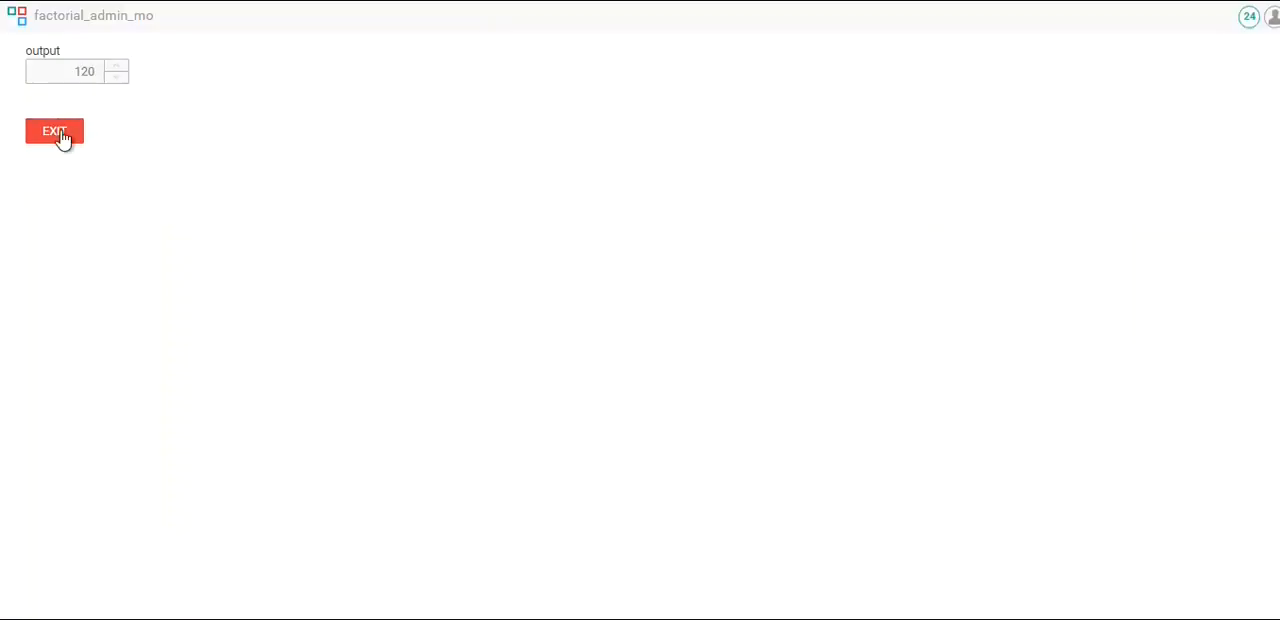
# Complete the output form in the running application, refresh the process instance's status, and close the instance
pyautogui.click(62, 137)
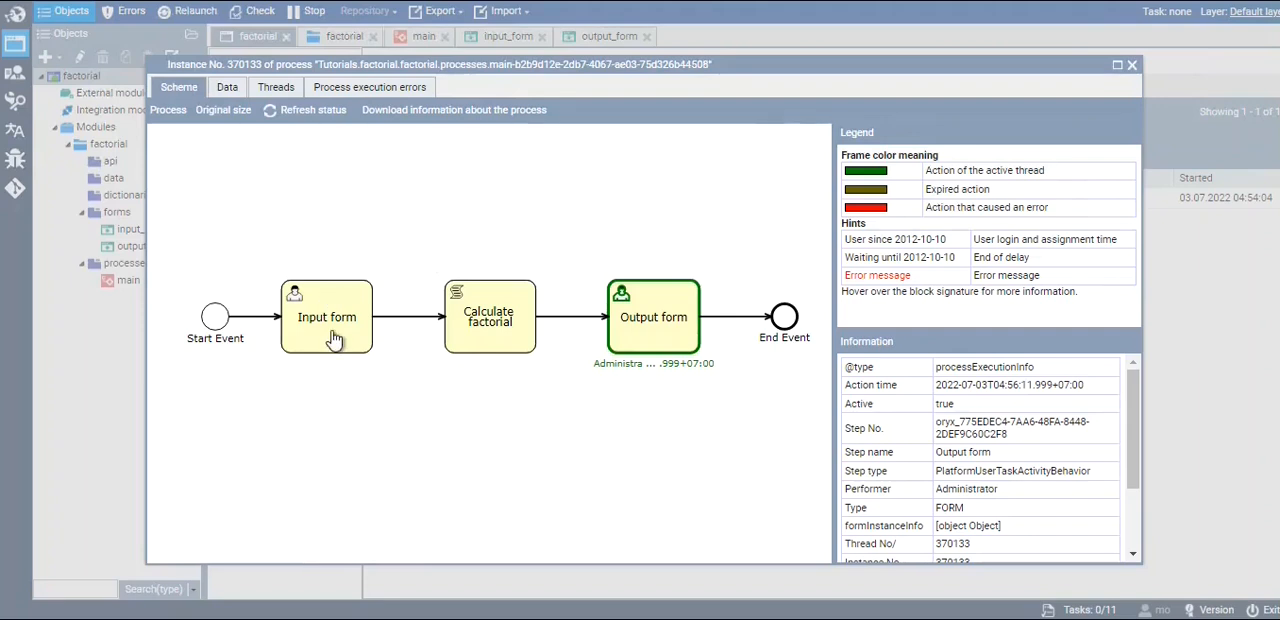
pyautogui.click(313, 112)
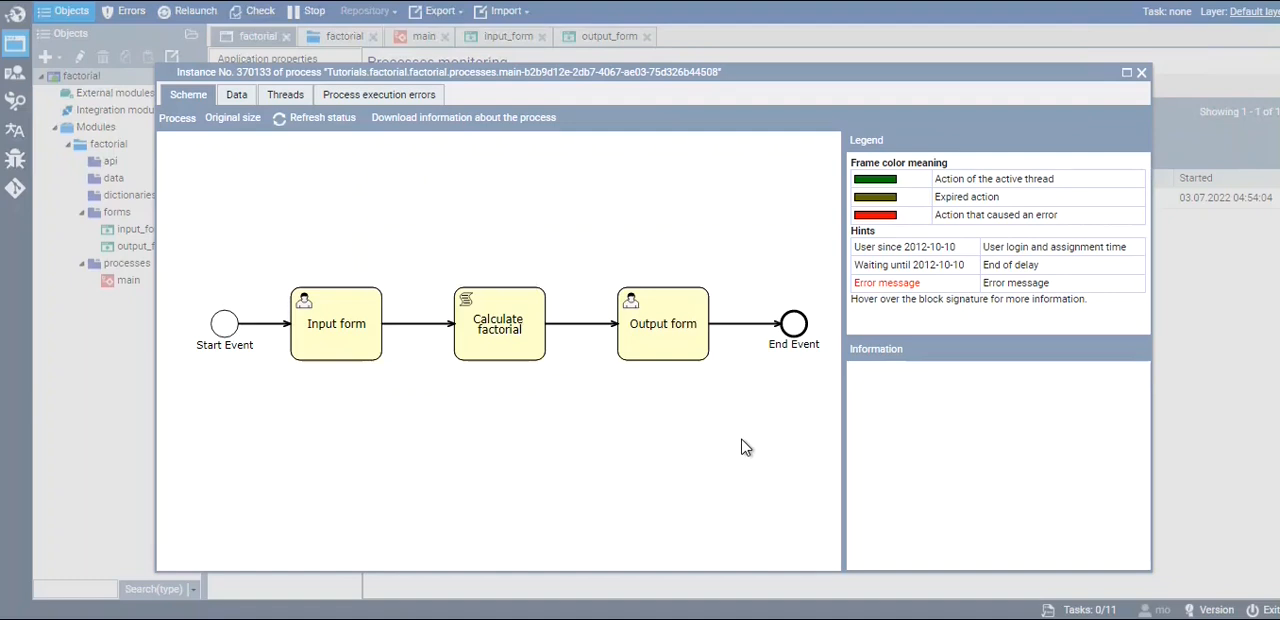
pyautogui.click(1141, 73)
# Open the most recent factorial.main instance from the process history, advance its scheme to the End Event, and review its actions and data
pyautogui.click(630, 89)
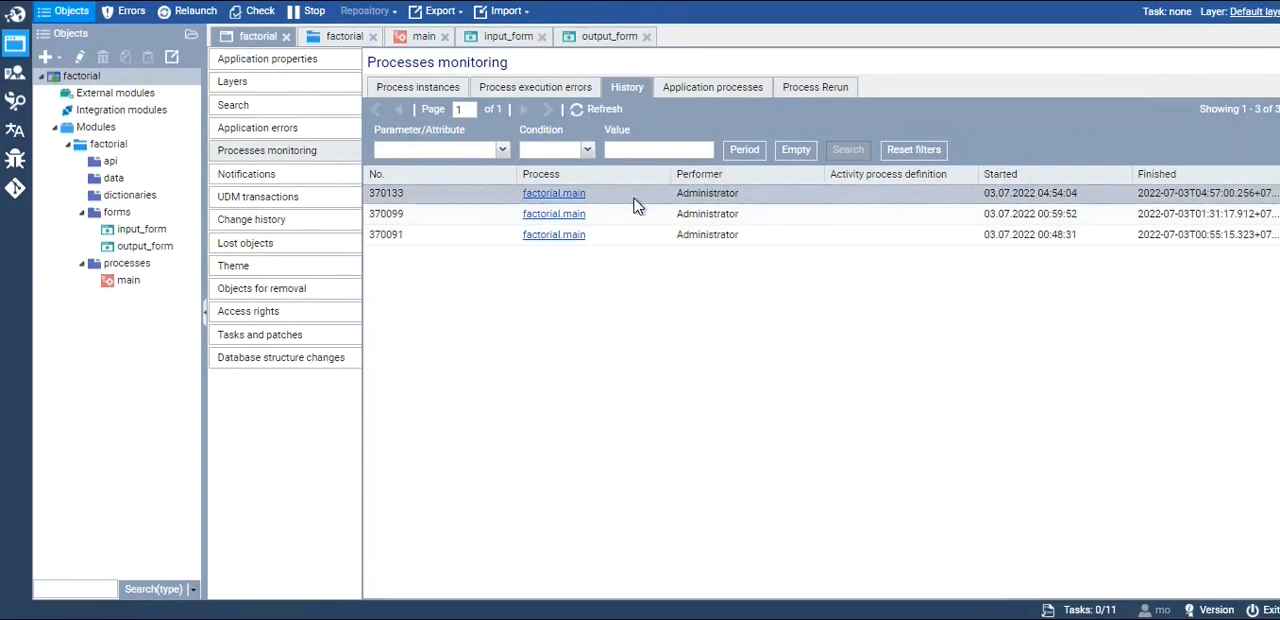
pyautogui.doubleClick(704, 200)
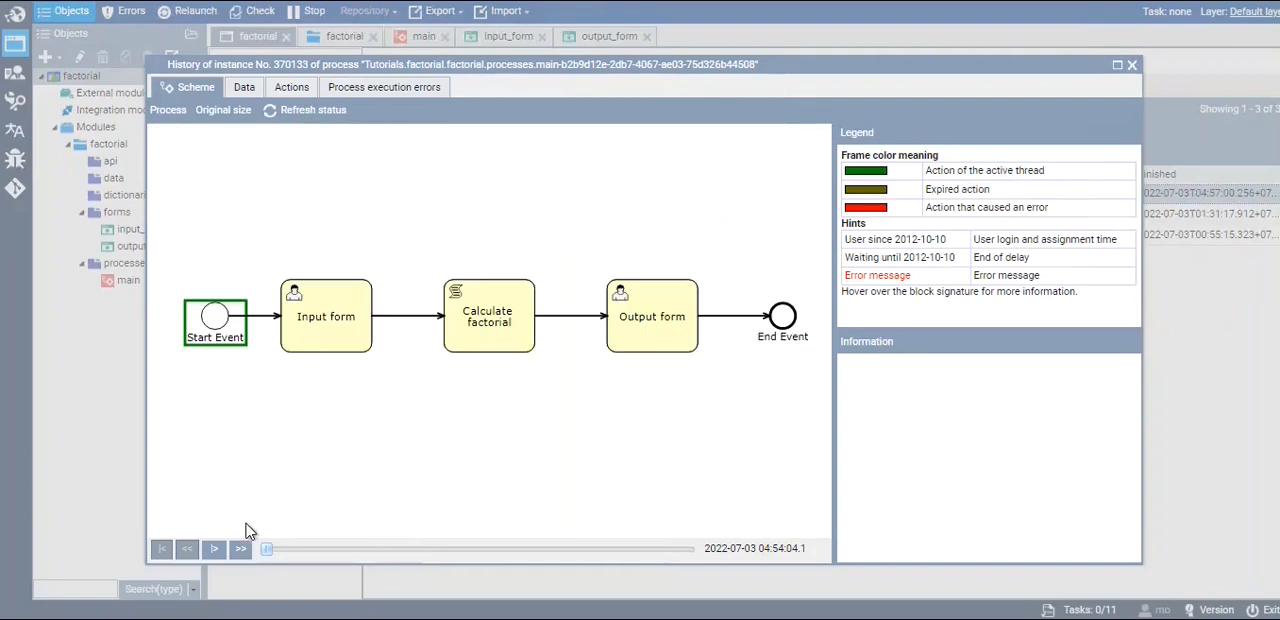
pyautogui.click(241, 556)
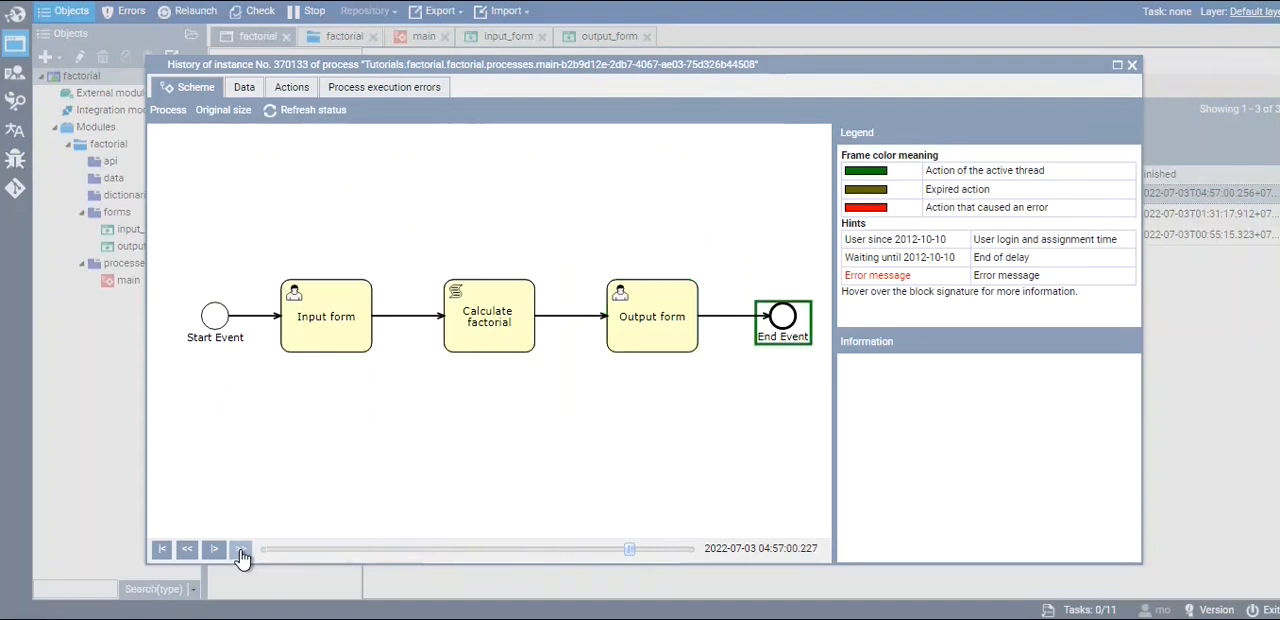
pyautogui.click(297, 96)
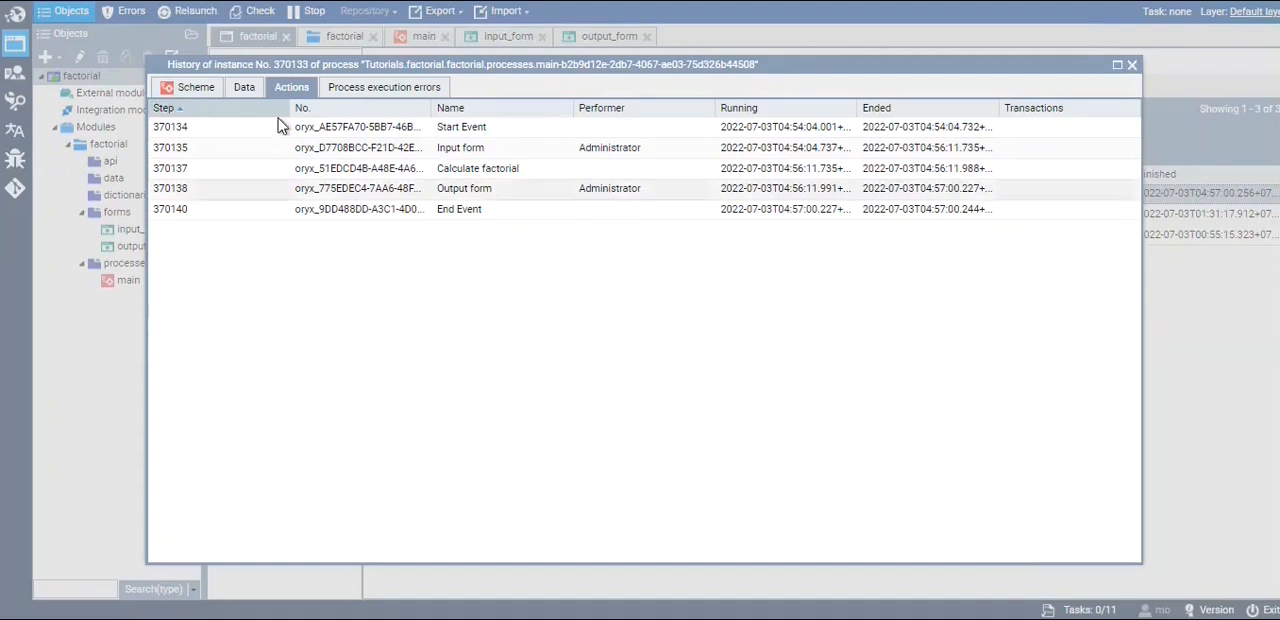
pyautogui.click(244, 88)
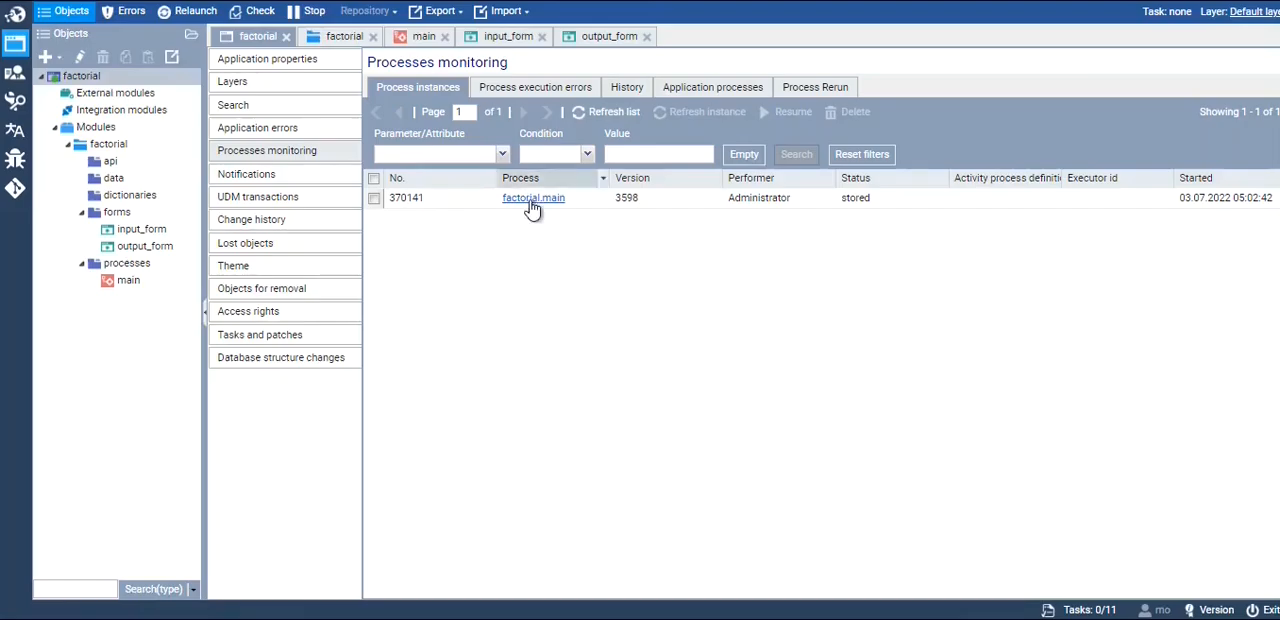
# Open the new running factorial.main instance and examine its data attributes before a number is submitted
pyautogui.doubleClick(620, 206)
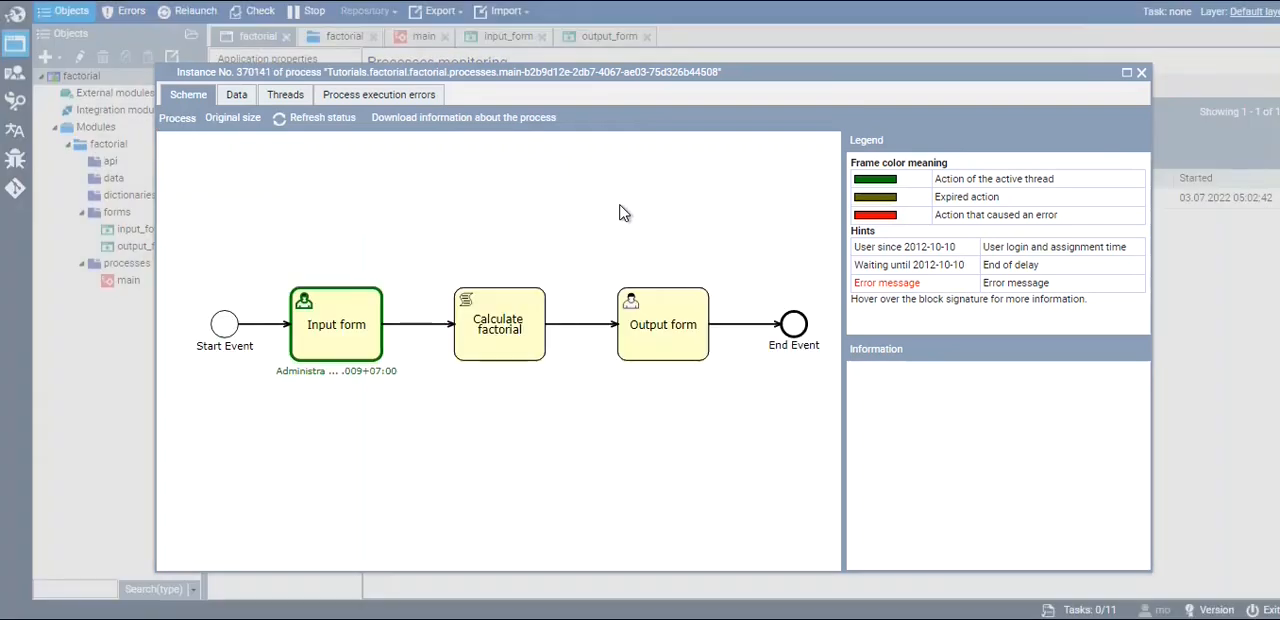
pyautogui.click(236, 97)
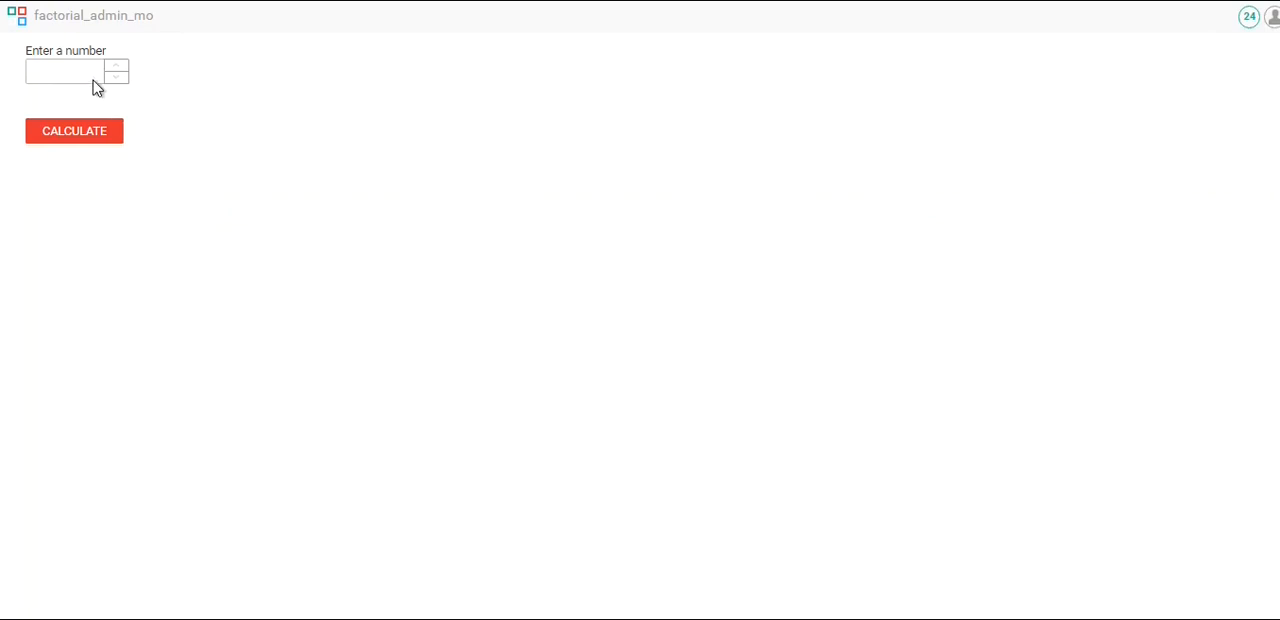
# Switch to factorial_admin_mo, run the calculation for the number 5, and refresh the instance's data in process monitoring
pyautogui.click(82, 75)
pyautogui.click(73, 144)
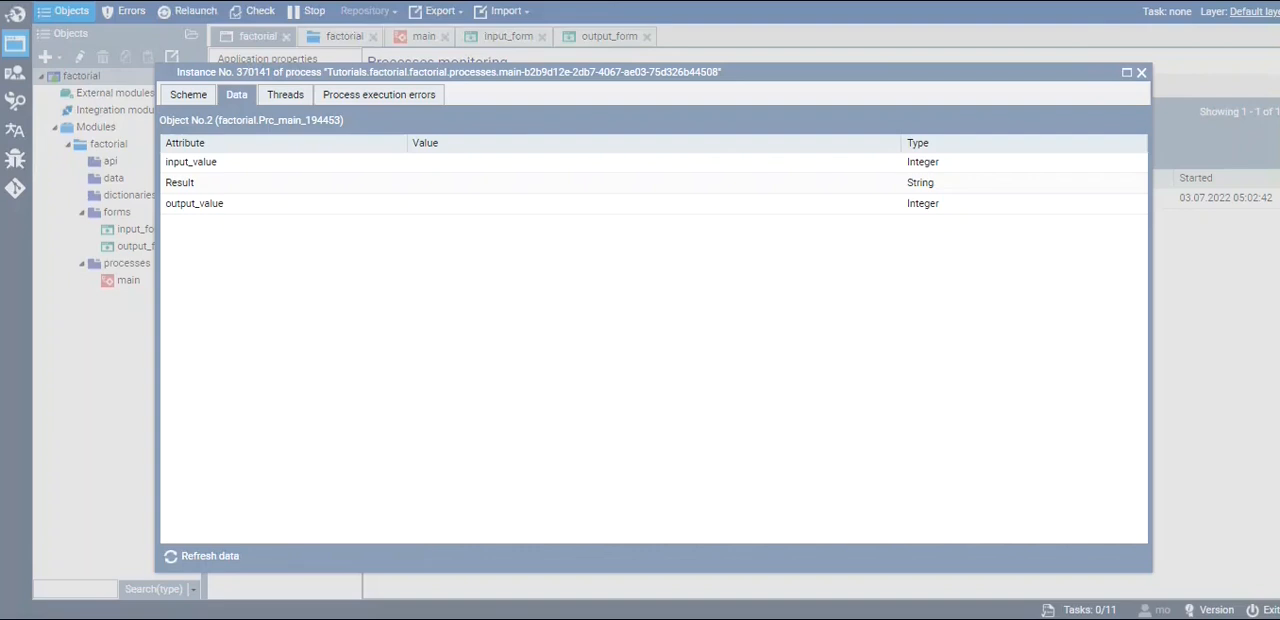
pyautogui.click(212, 557)
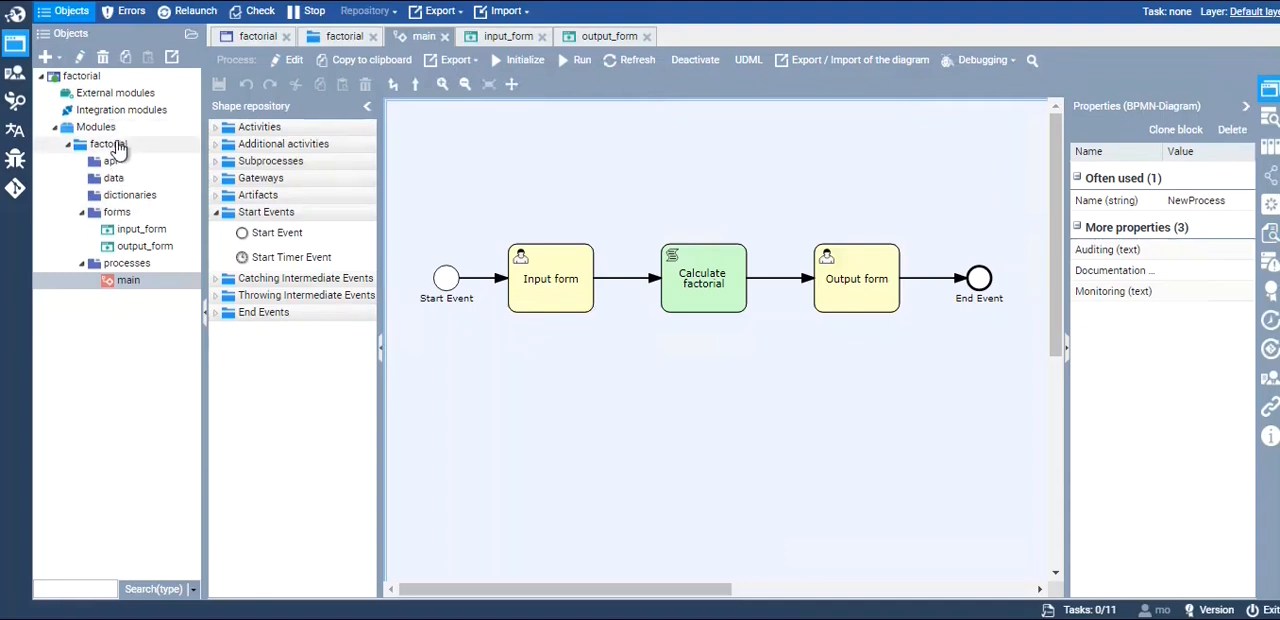
# Review the factorial module and its forms folder in the object tree alongside the main process diagram
pyautogui.click(114, 145)
pyautogui.click(129, 218)
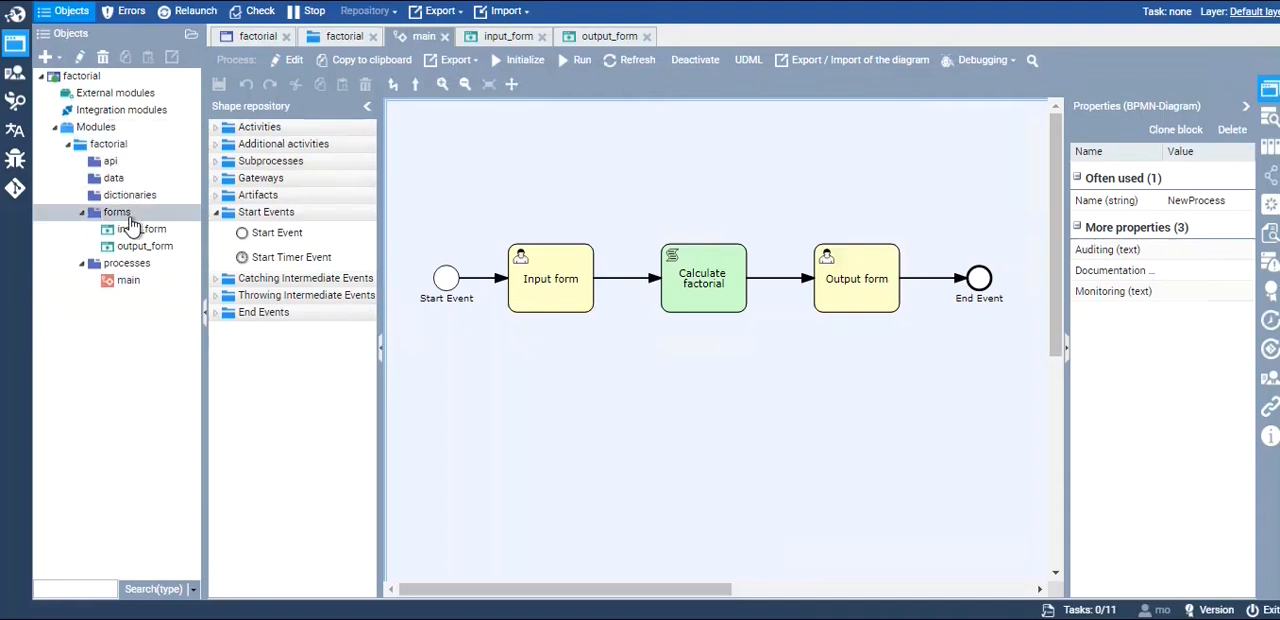